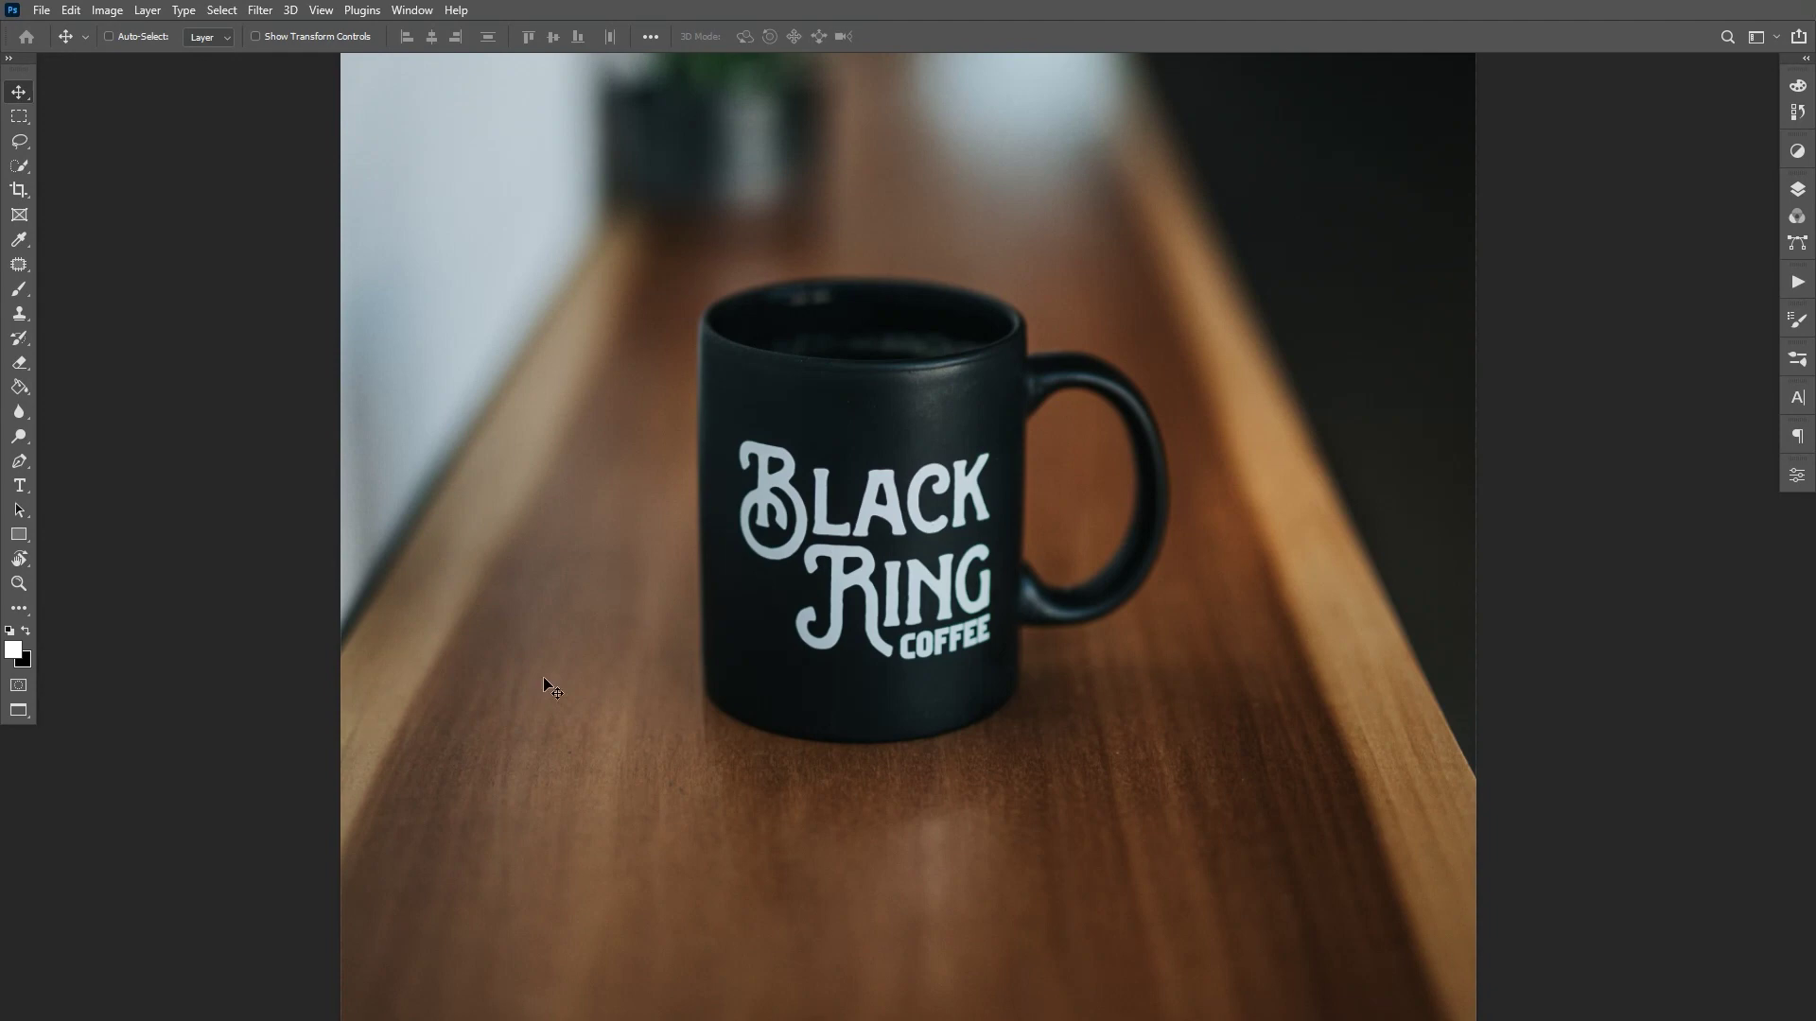
Zoom in on the mug photo and duplicate the Background layer as 'Background copy'.
{"action": "key", "text": "ctrl+plus"}
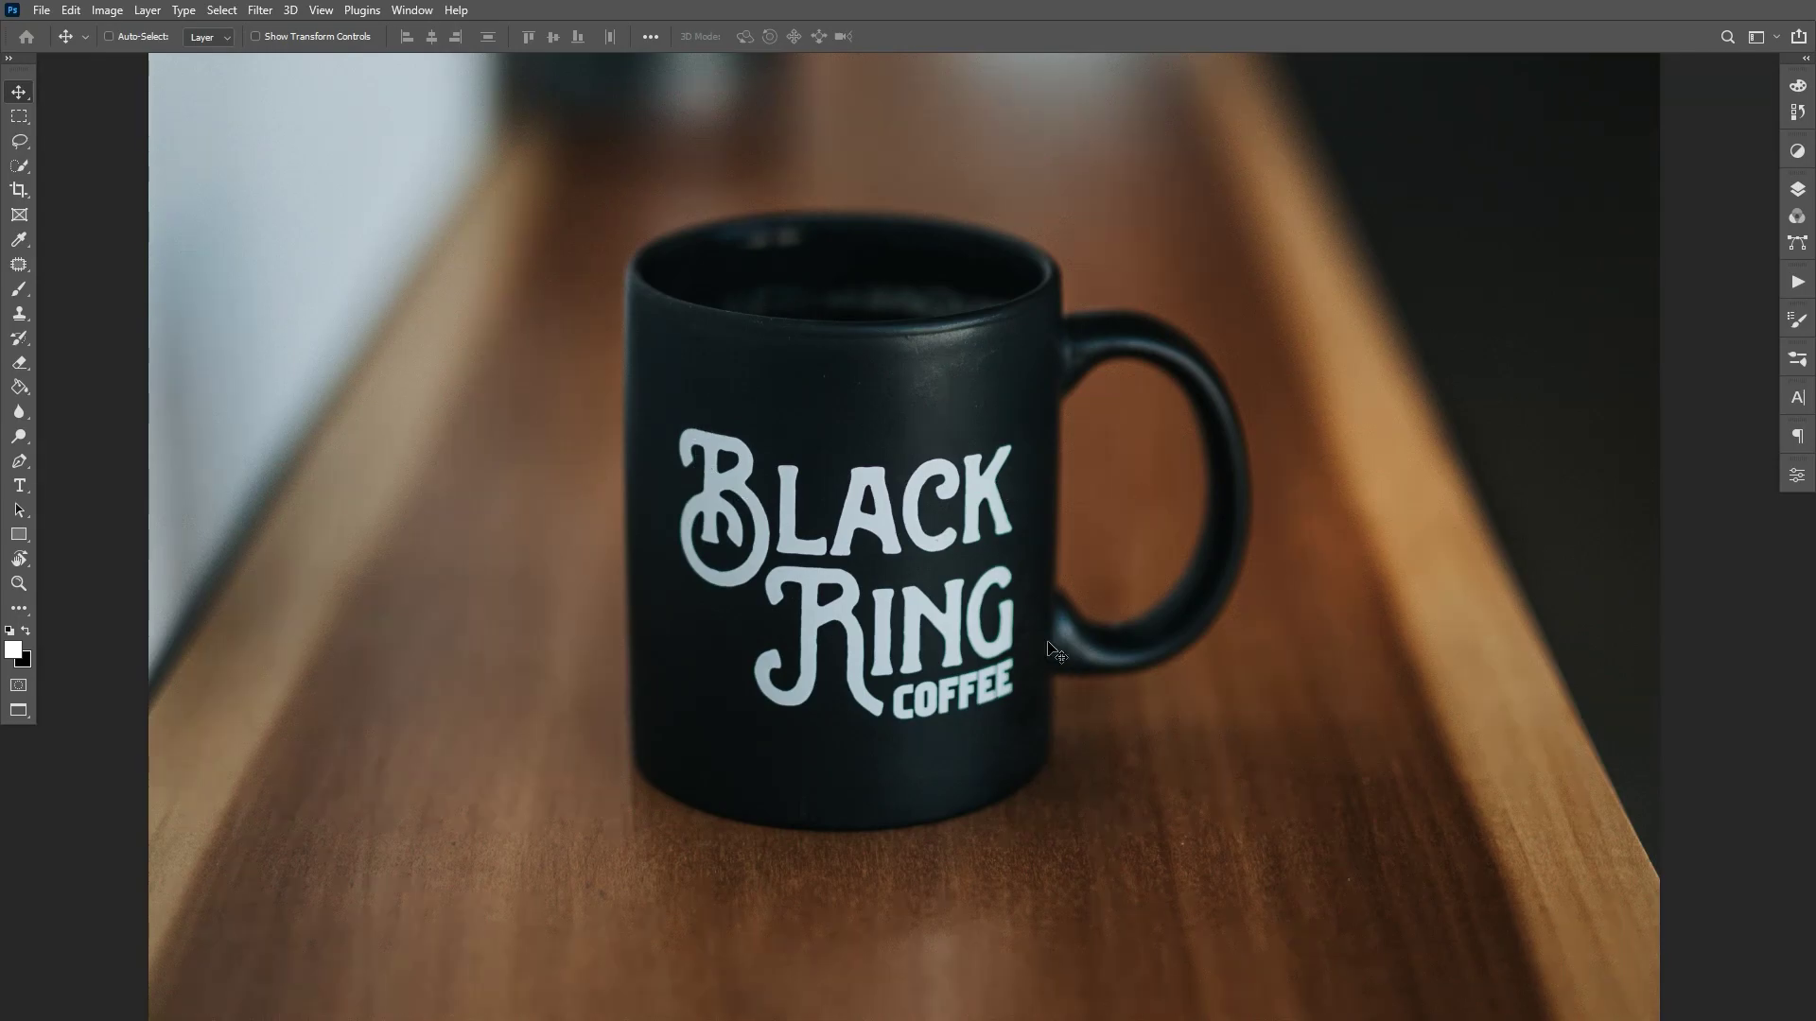
{"action": "scroll", "coordinate": [1059, 671], "scroll_direction": "down", "scroll_amount": 1}
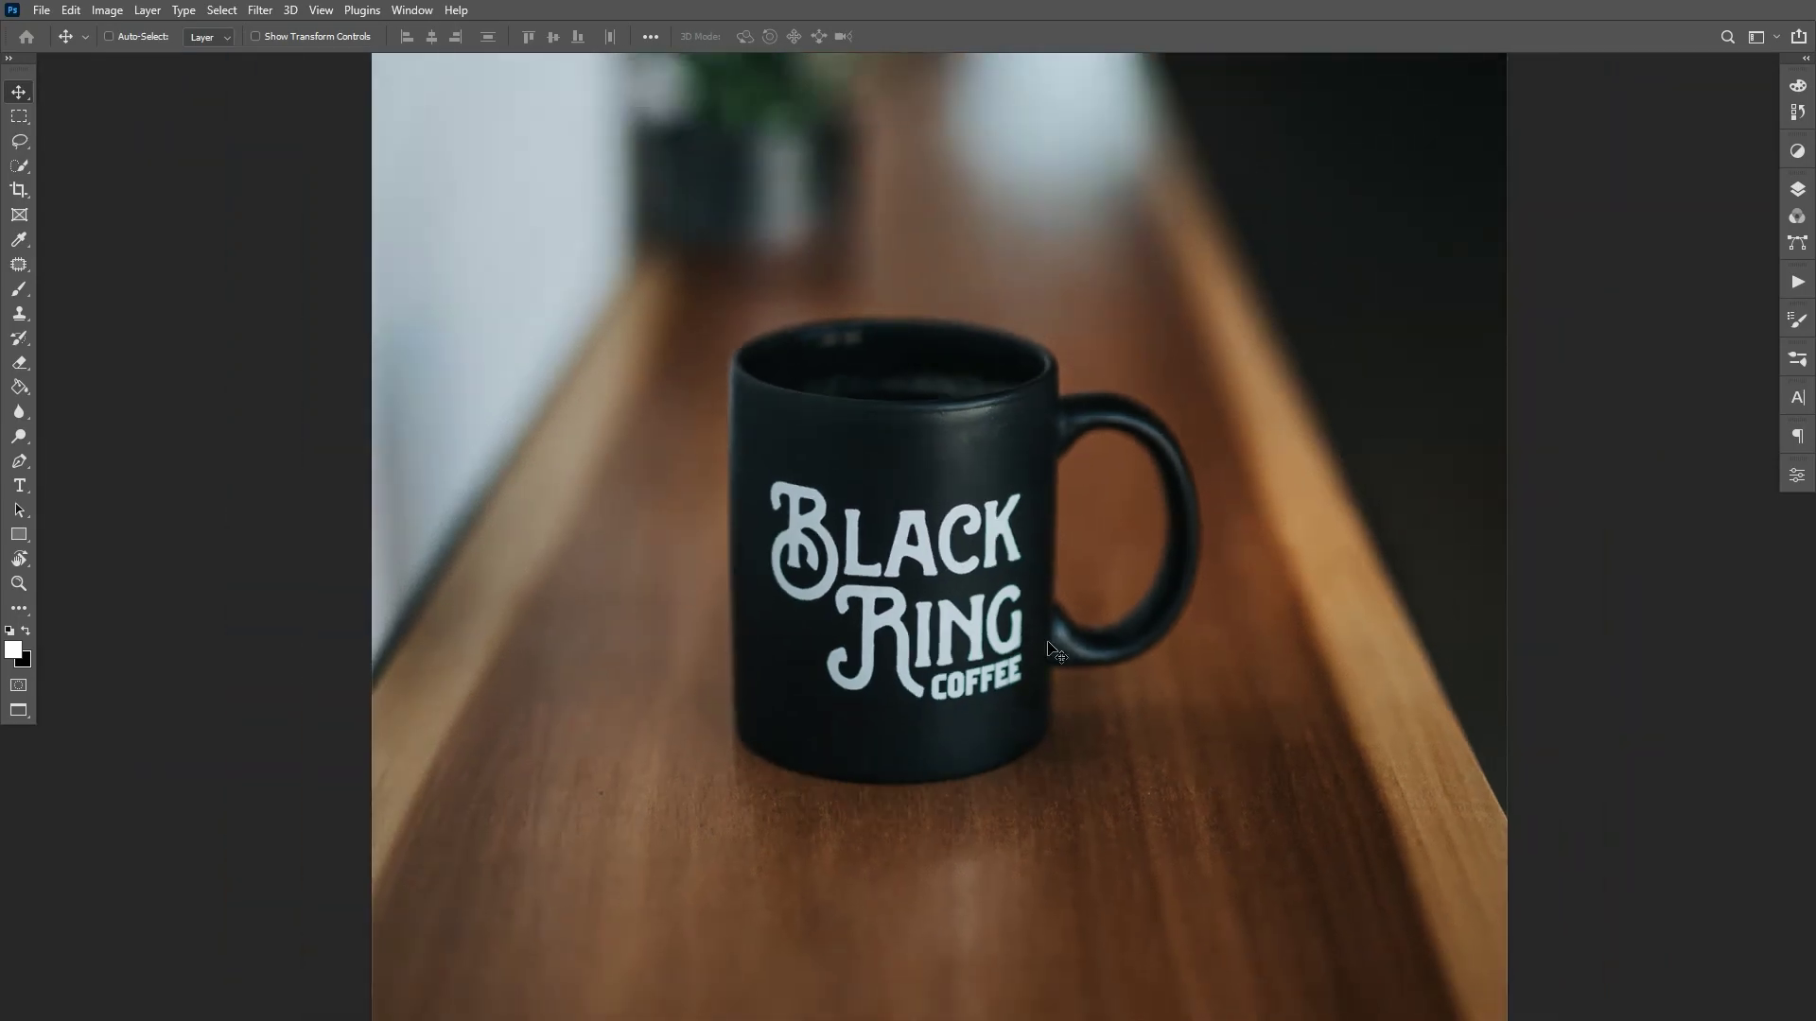
{"action": "scroll", "coordinate": [1050, 651], "scroll_direction": "down", "scroll_amount": 1}
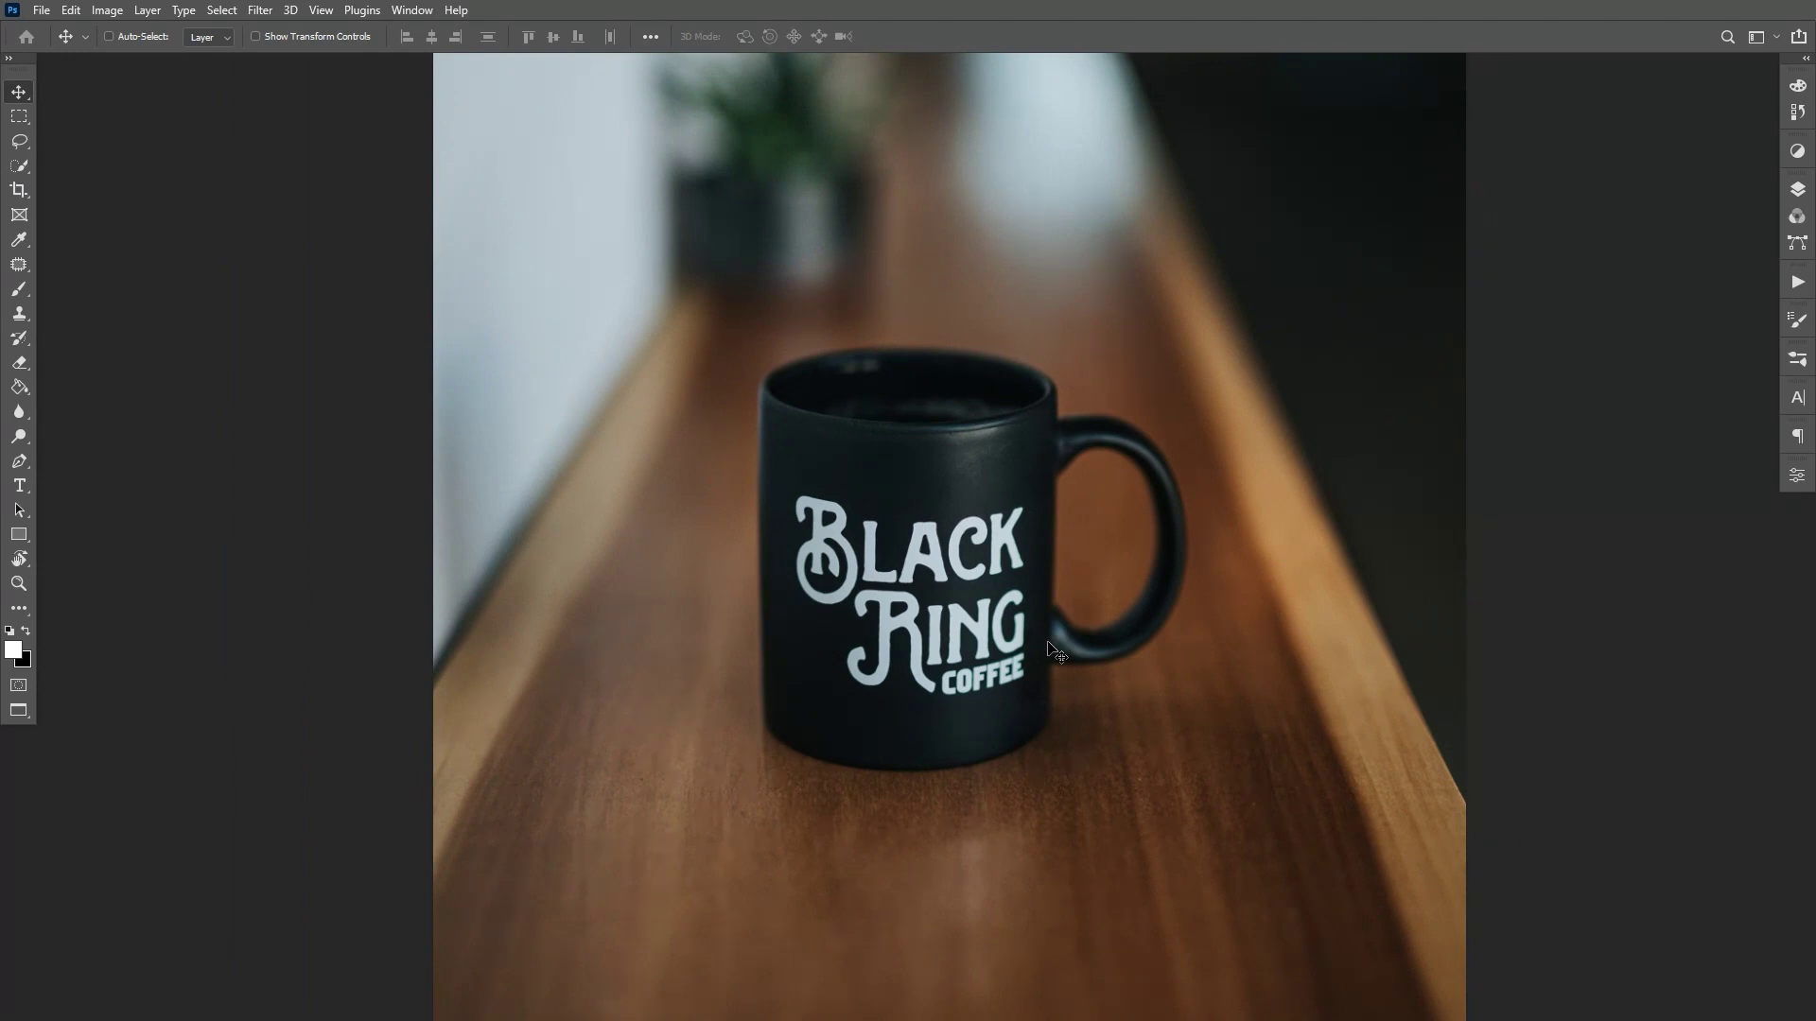
{"action": "scroll", "coordinate": [1050, 650], "scroll_direction": "up", "scroll_amount": 1}
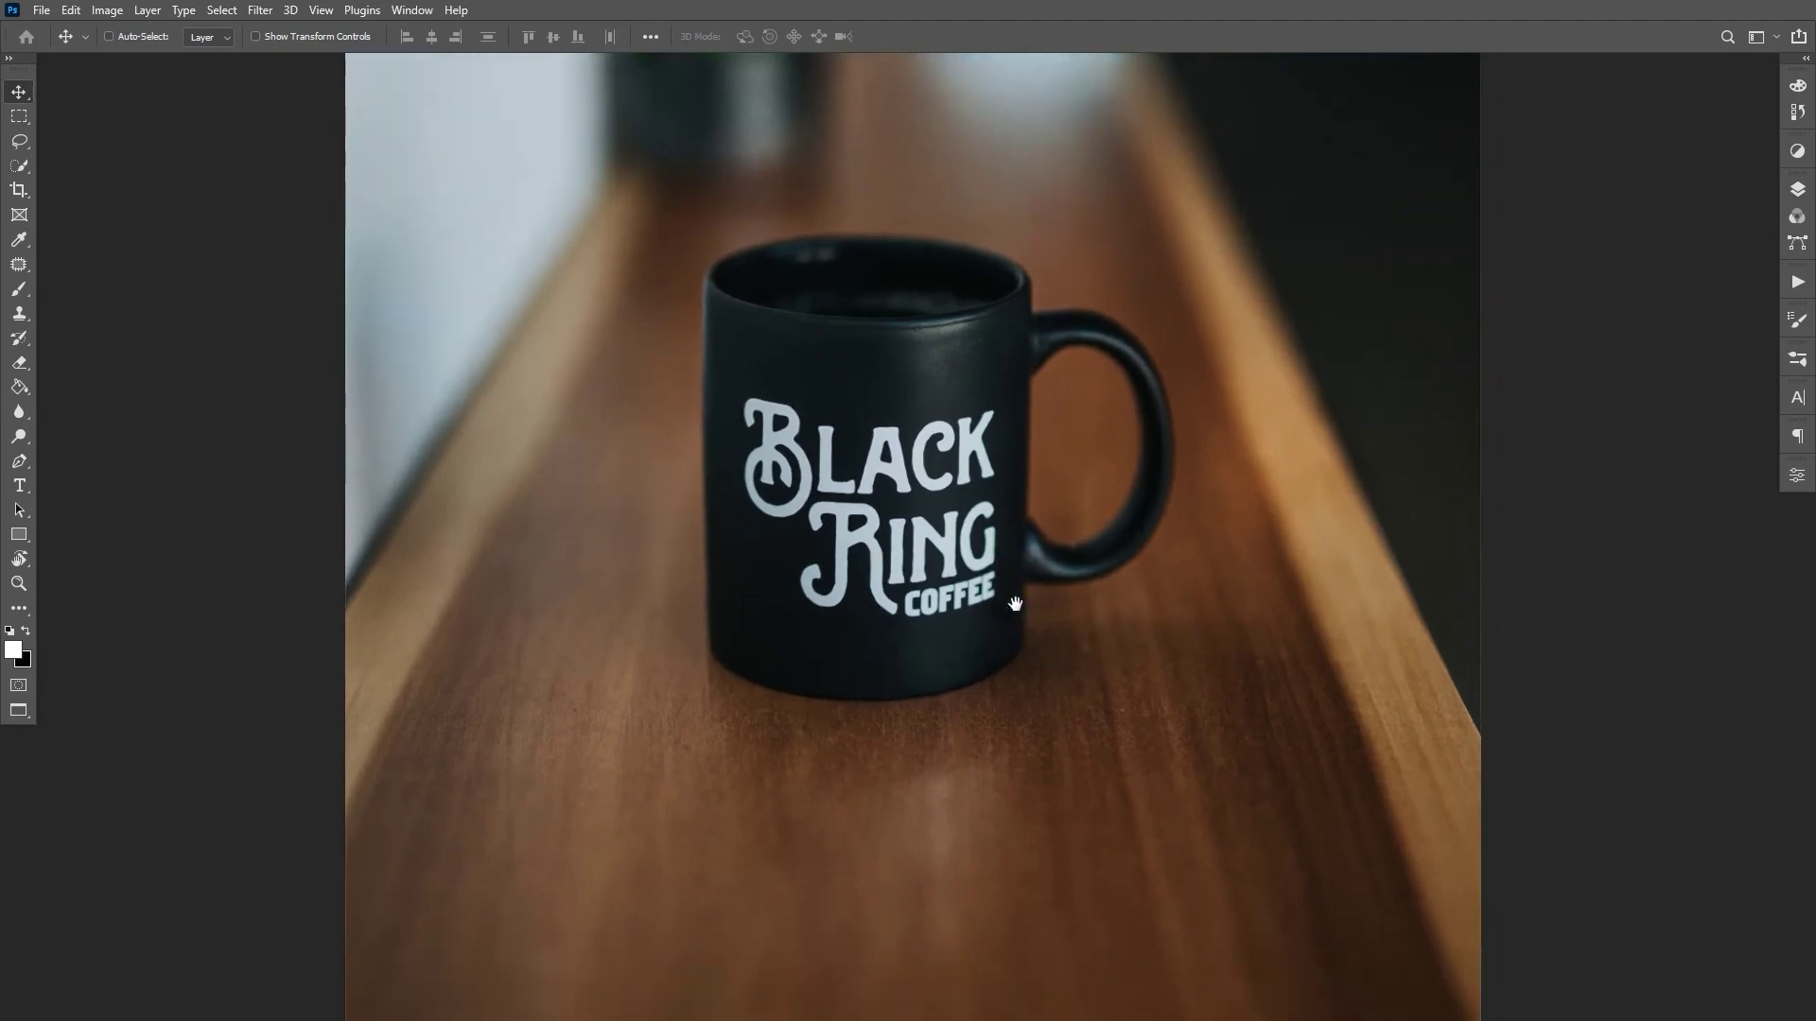
{"action": "scroll", "coordinate": [821, 388], "scroll_direction": "up", "scroll_amount": 4}
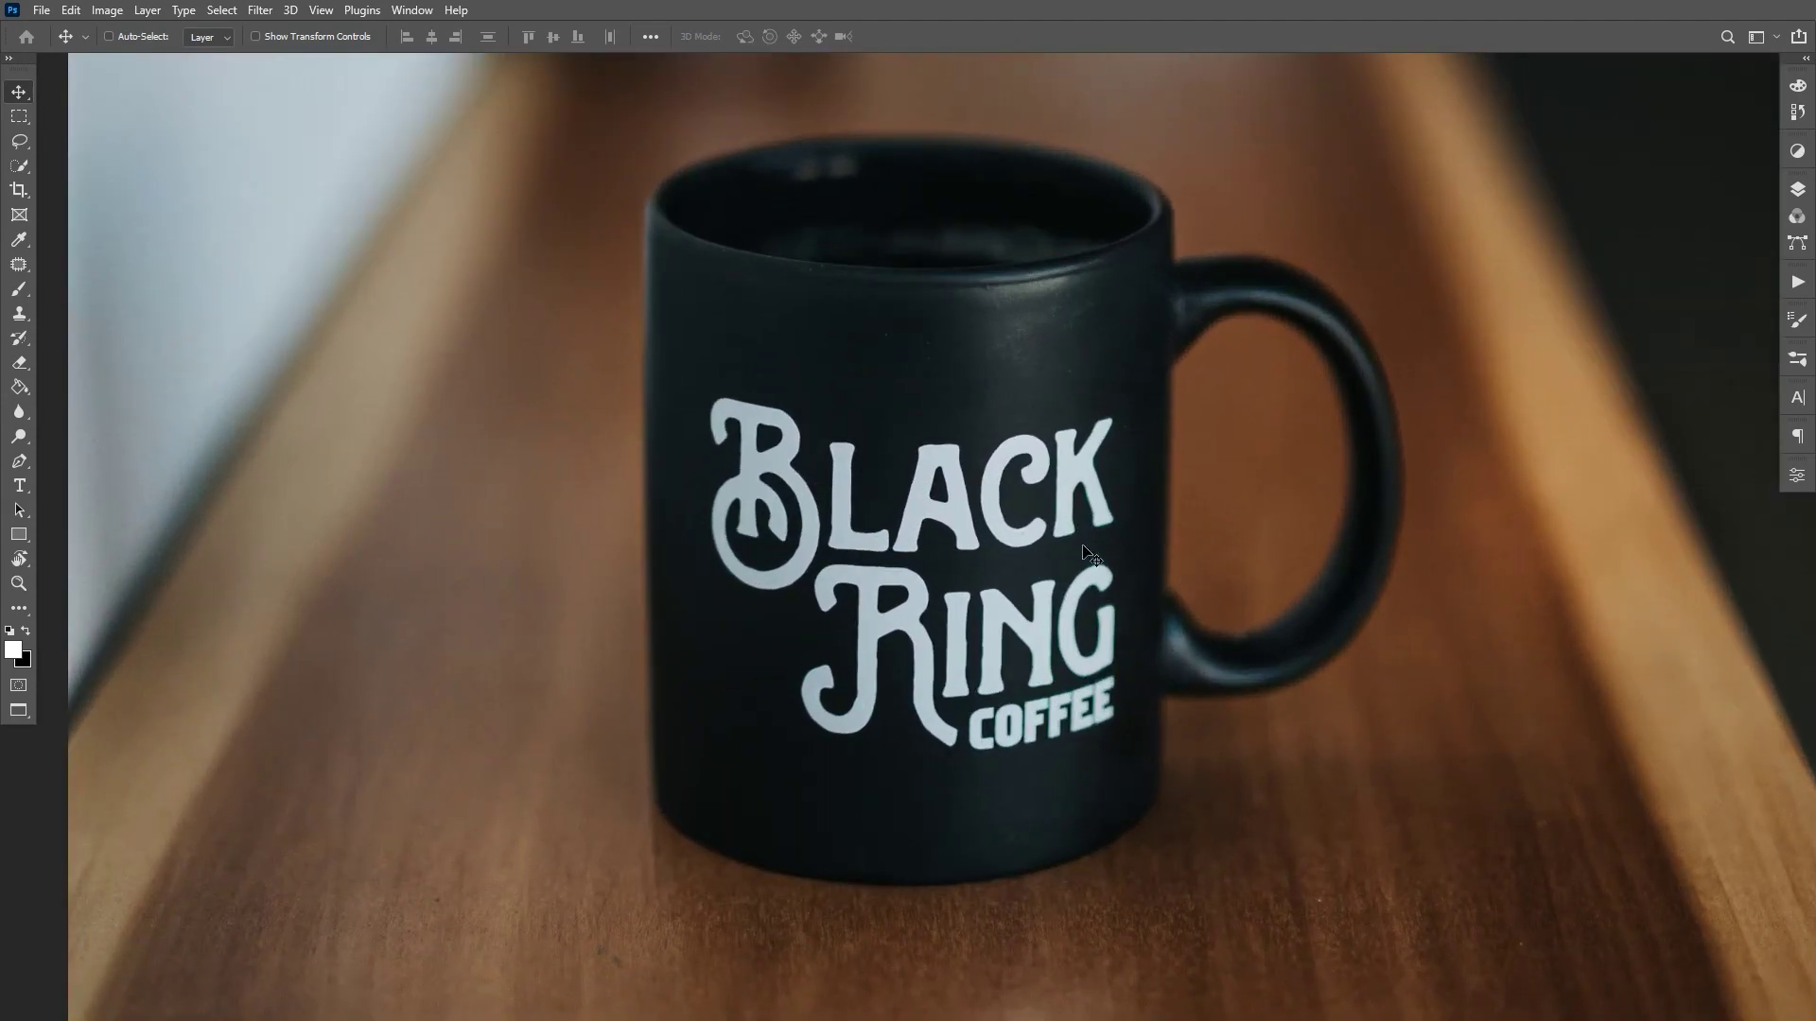
{"action": "left_click", "coordinate": [1797, 190]}
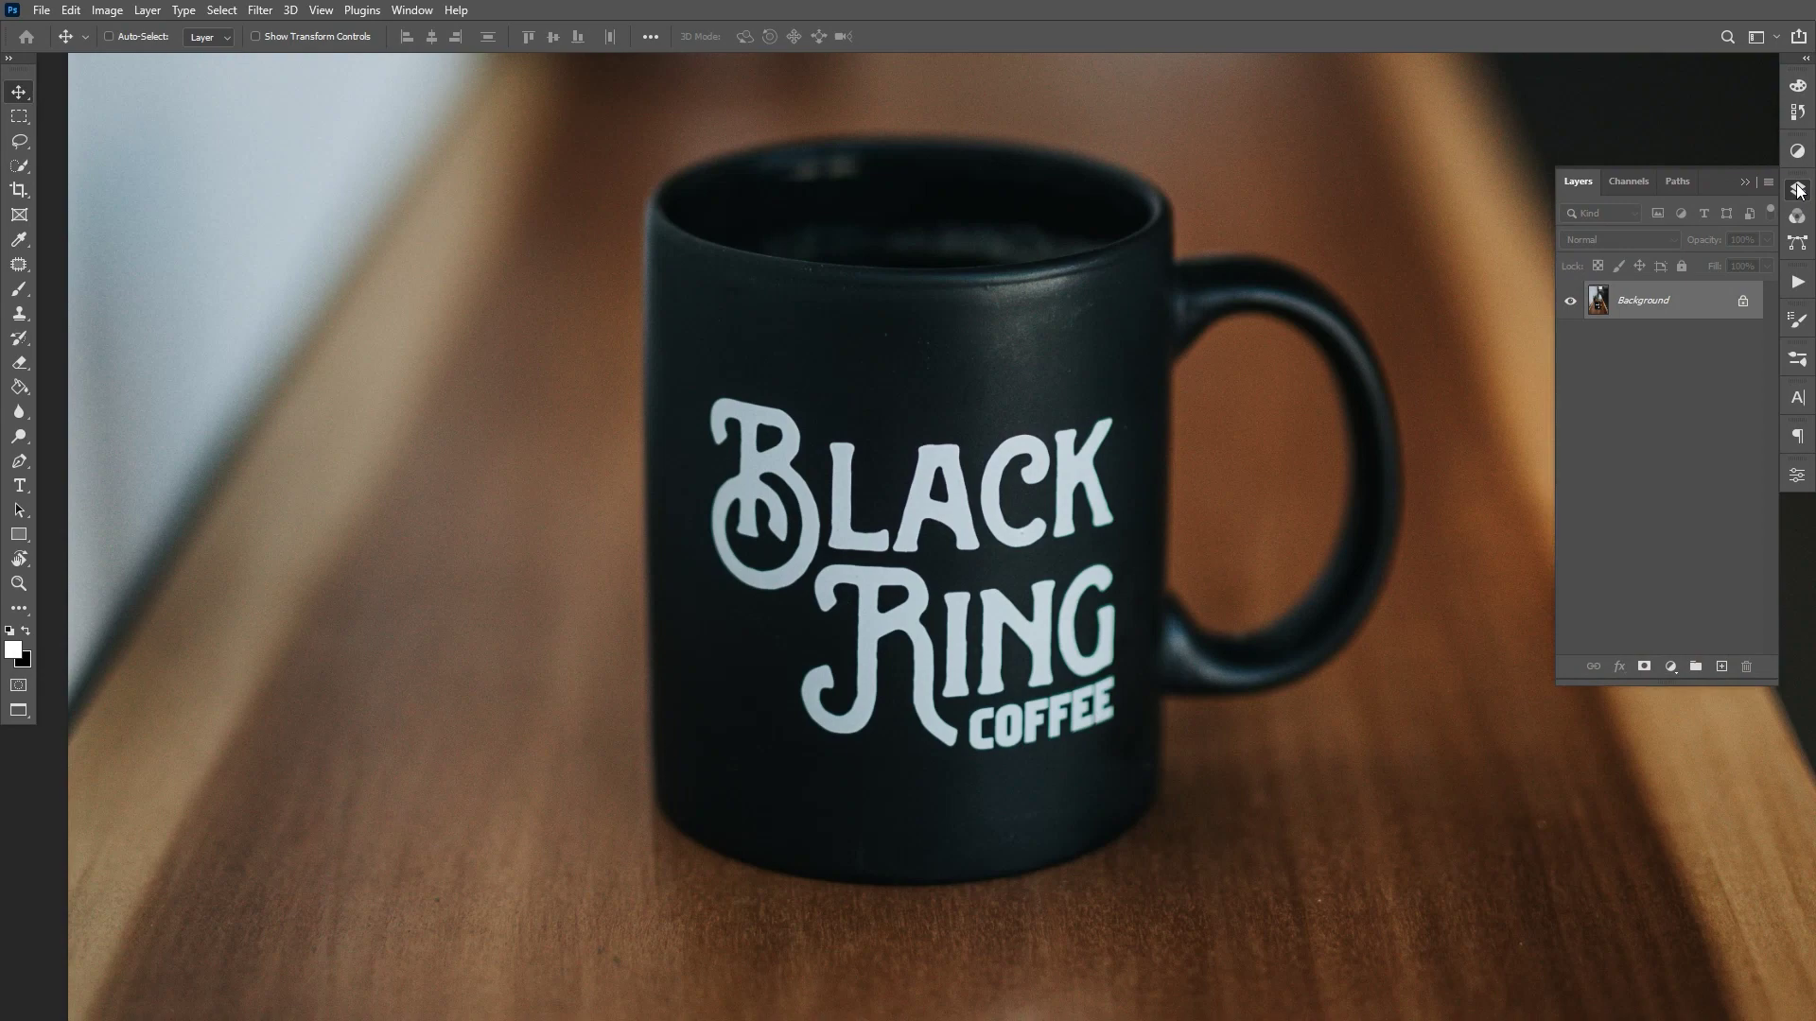
{"action": "left_click_drag", "start_coordinate": [1669, 312], "coordinate": [1722, 666]}
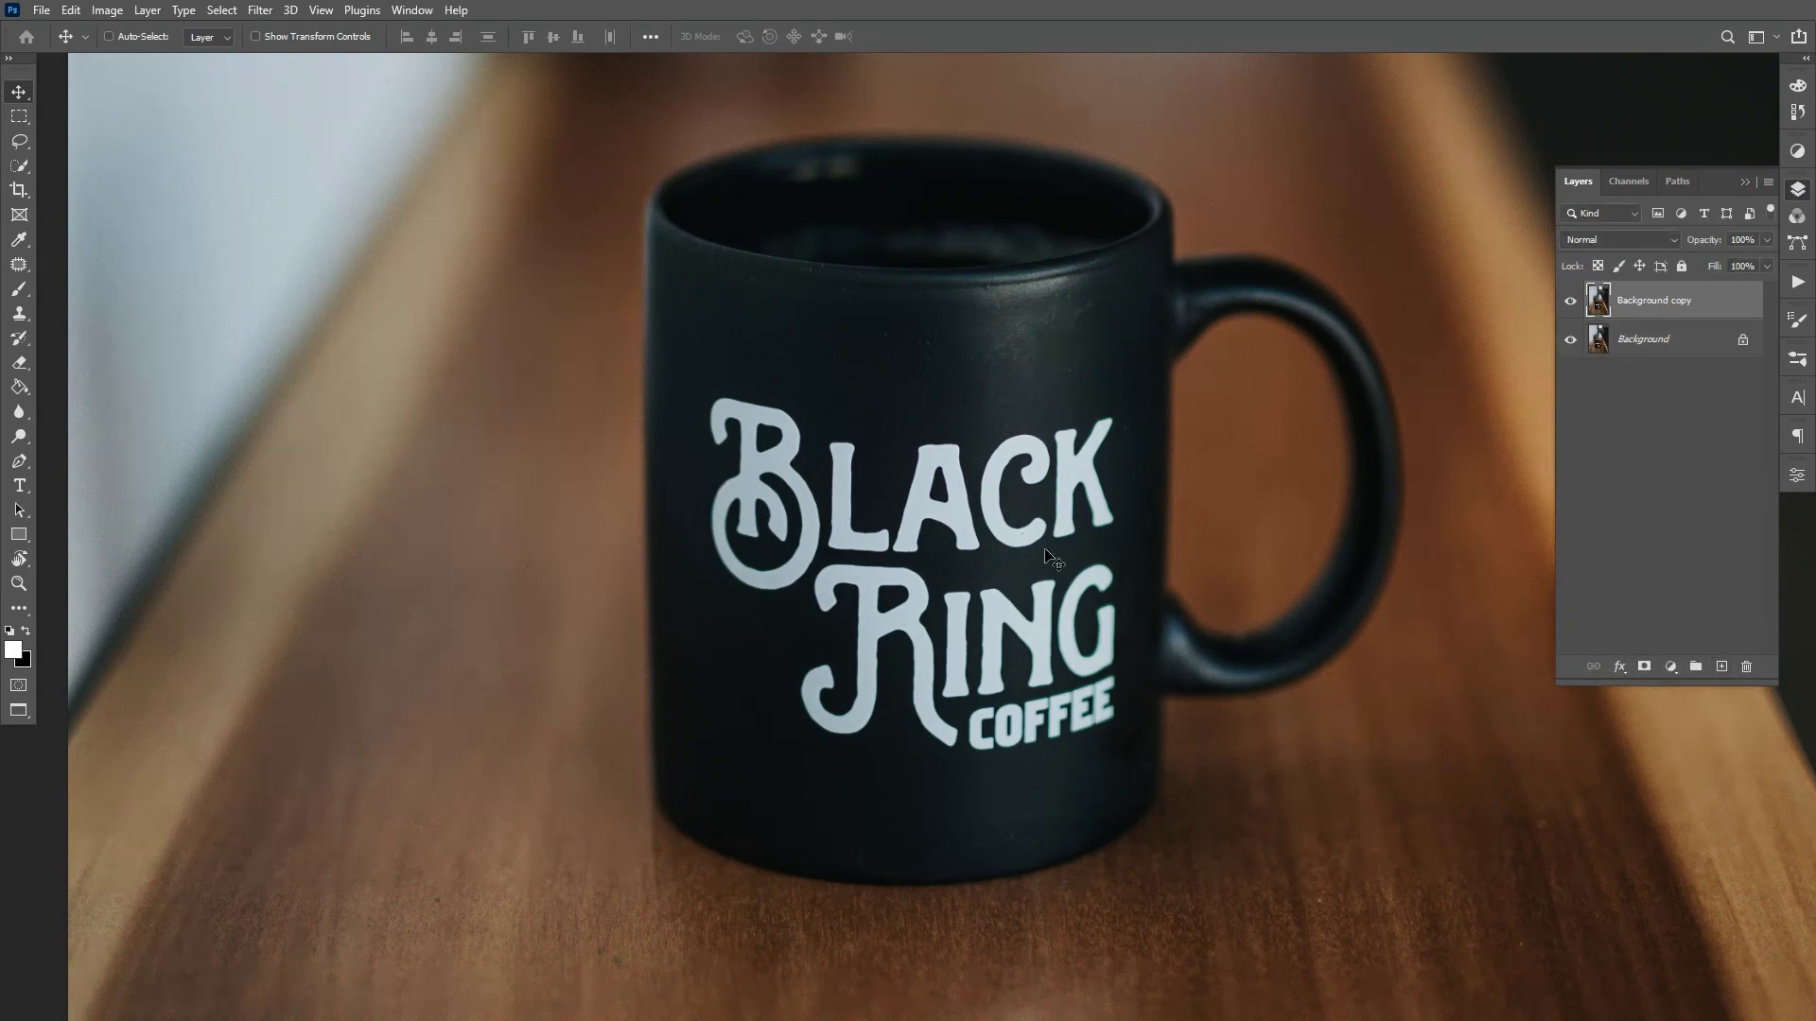
{"action": "left_click", "coordinate": [1746, 184]}
{"action": "scroll", "coordinate": [721, 489], "scroll_direction": "up", "scroll_amount": 1}
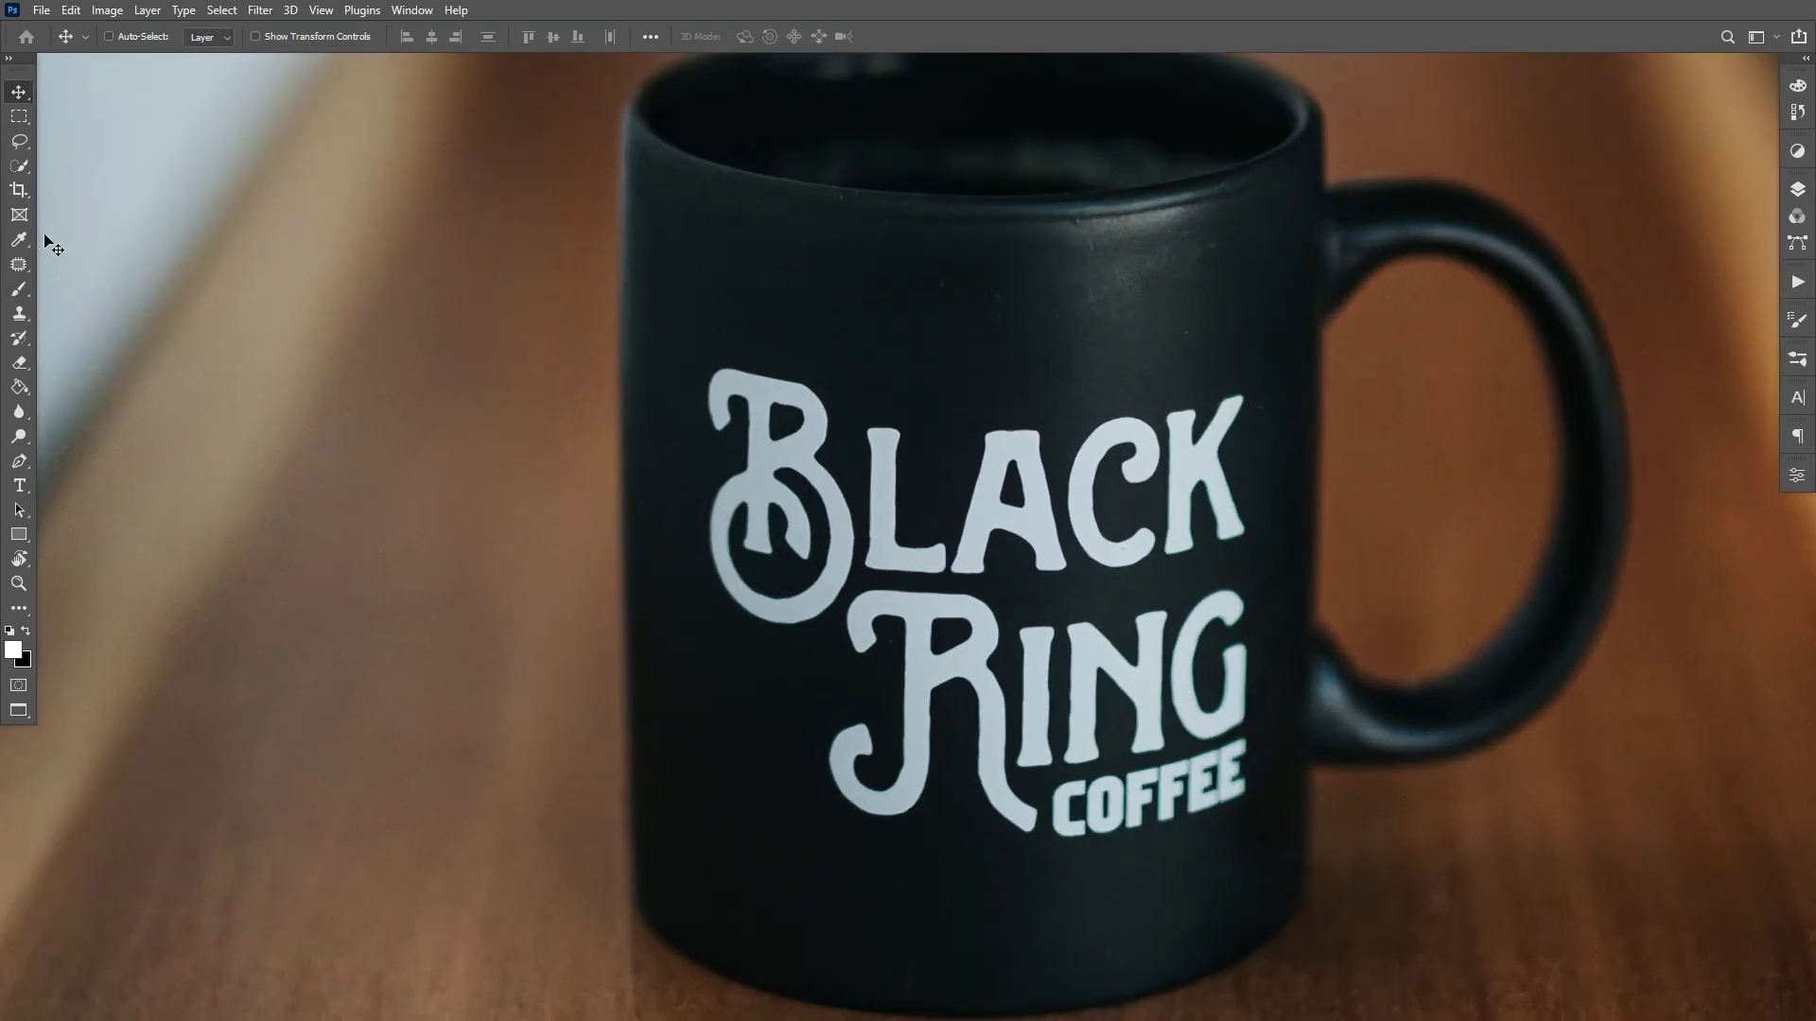
Switch the healing tool slot from Spot Healing to the Patch Tool.
{"action": "right_click", "coordinate": [27, 273]}
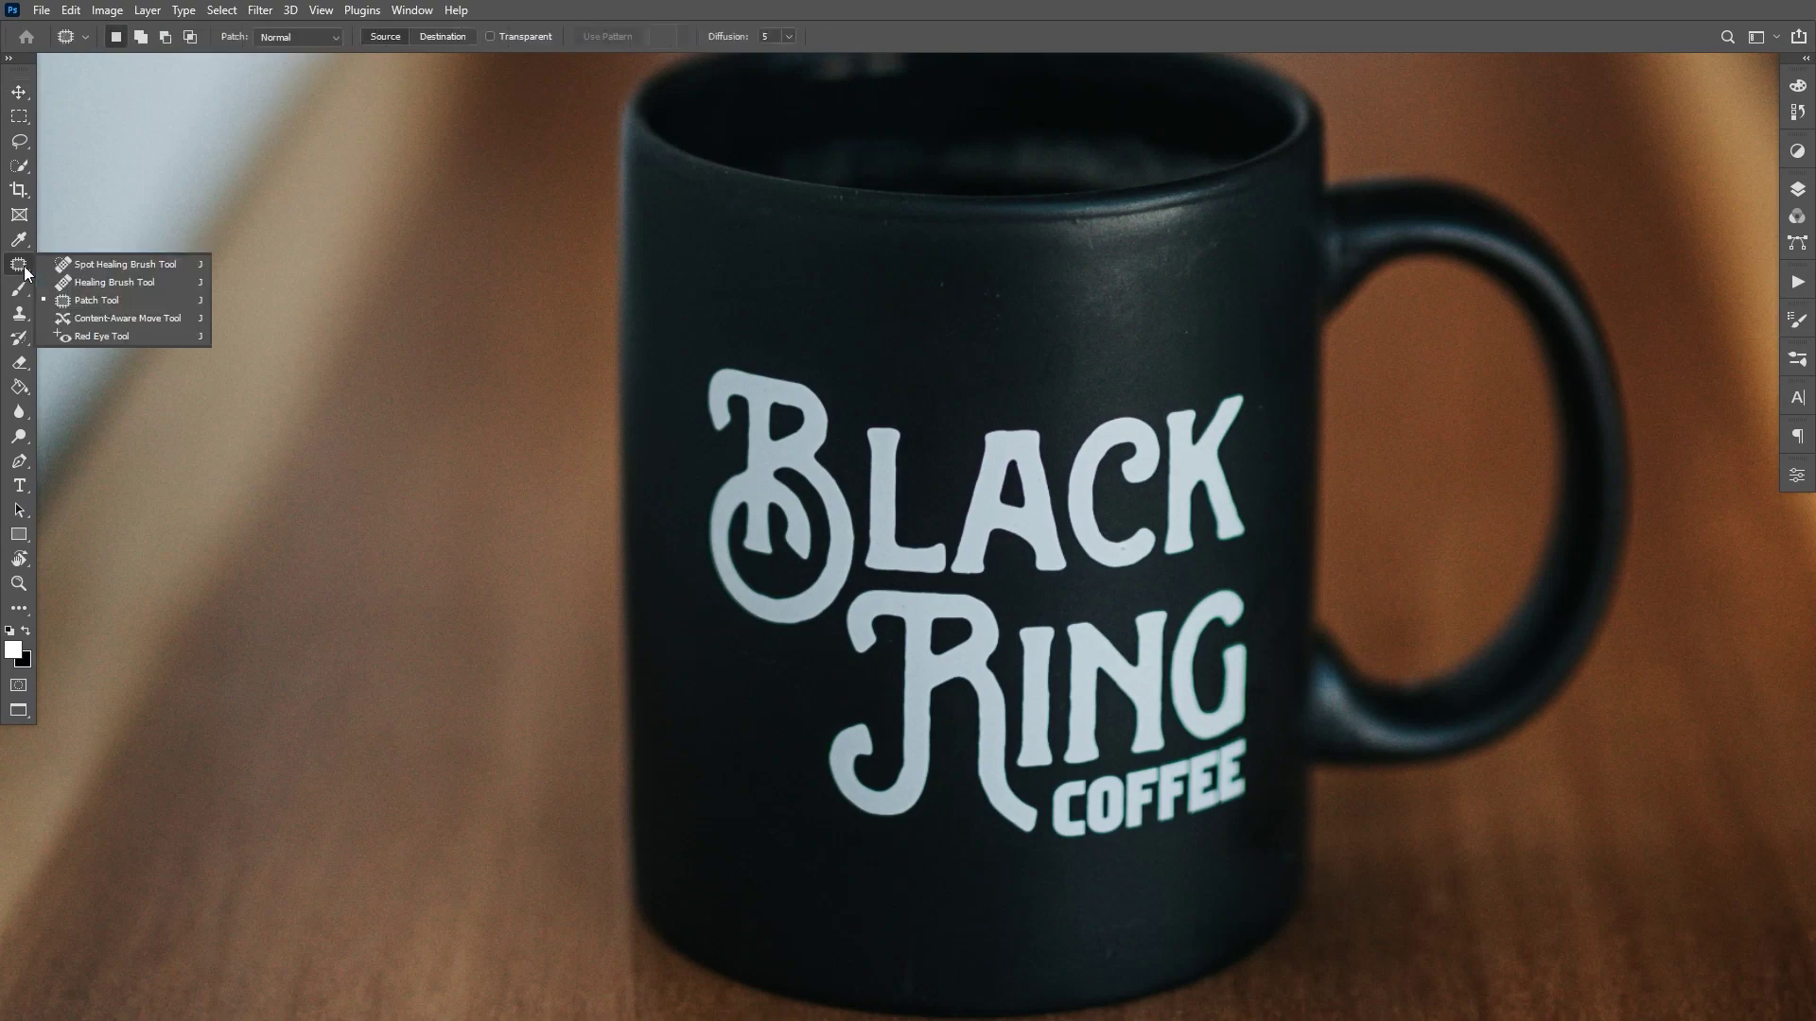
{"action": "left_click", "coordinate": [94, 260]}
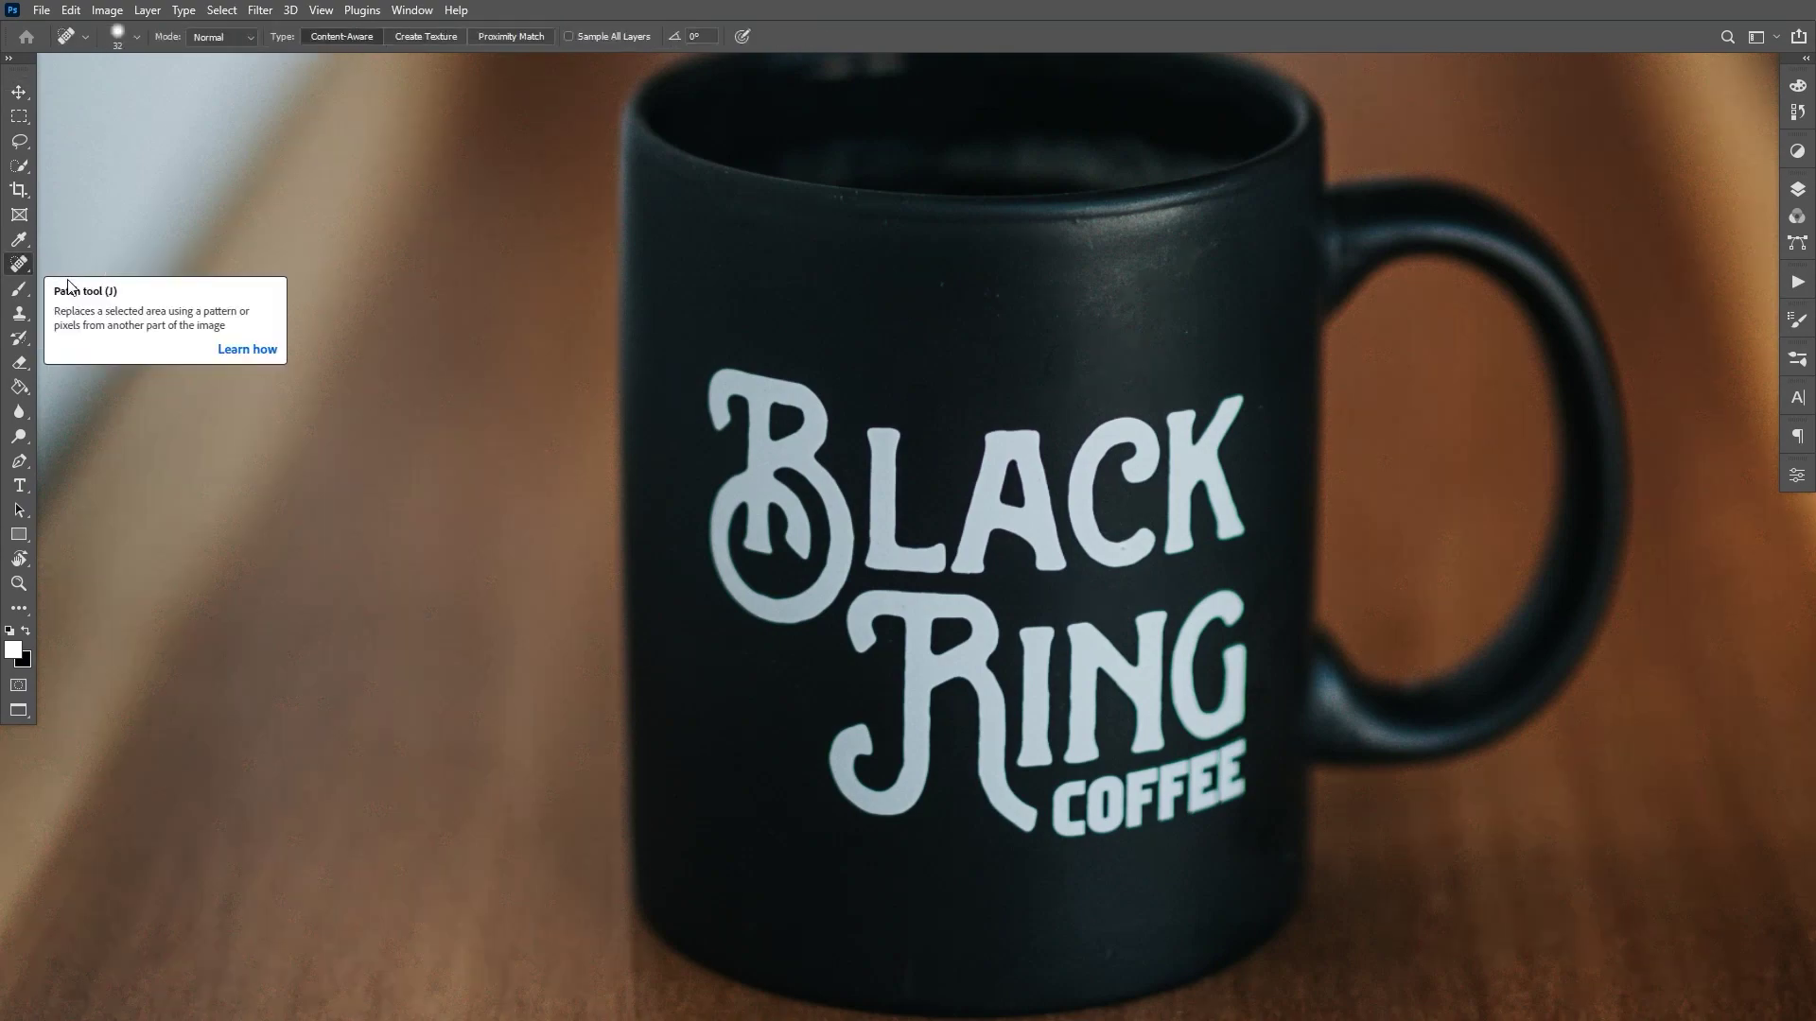
{"action": "right_click", "coordinate": [15, 272]}
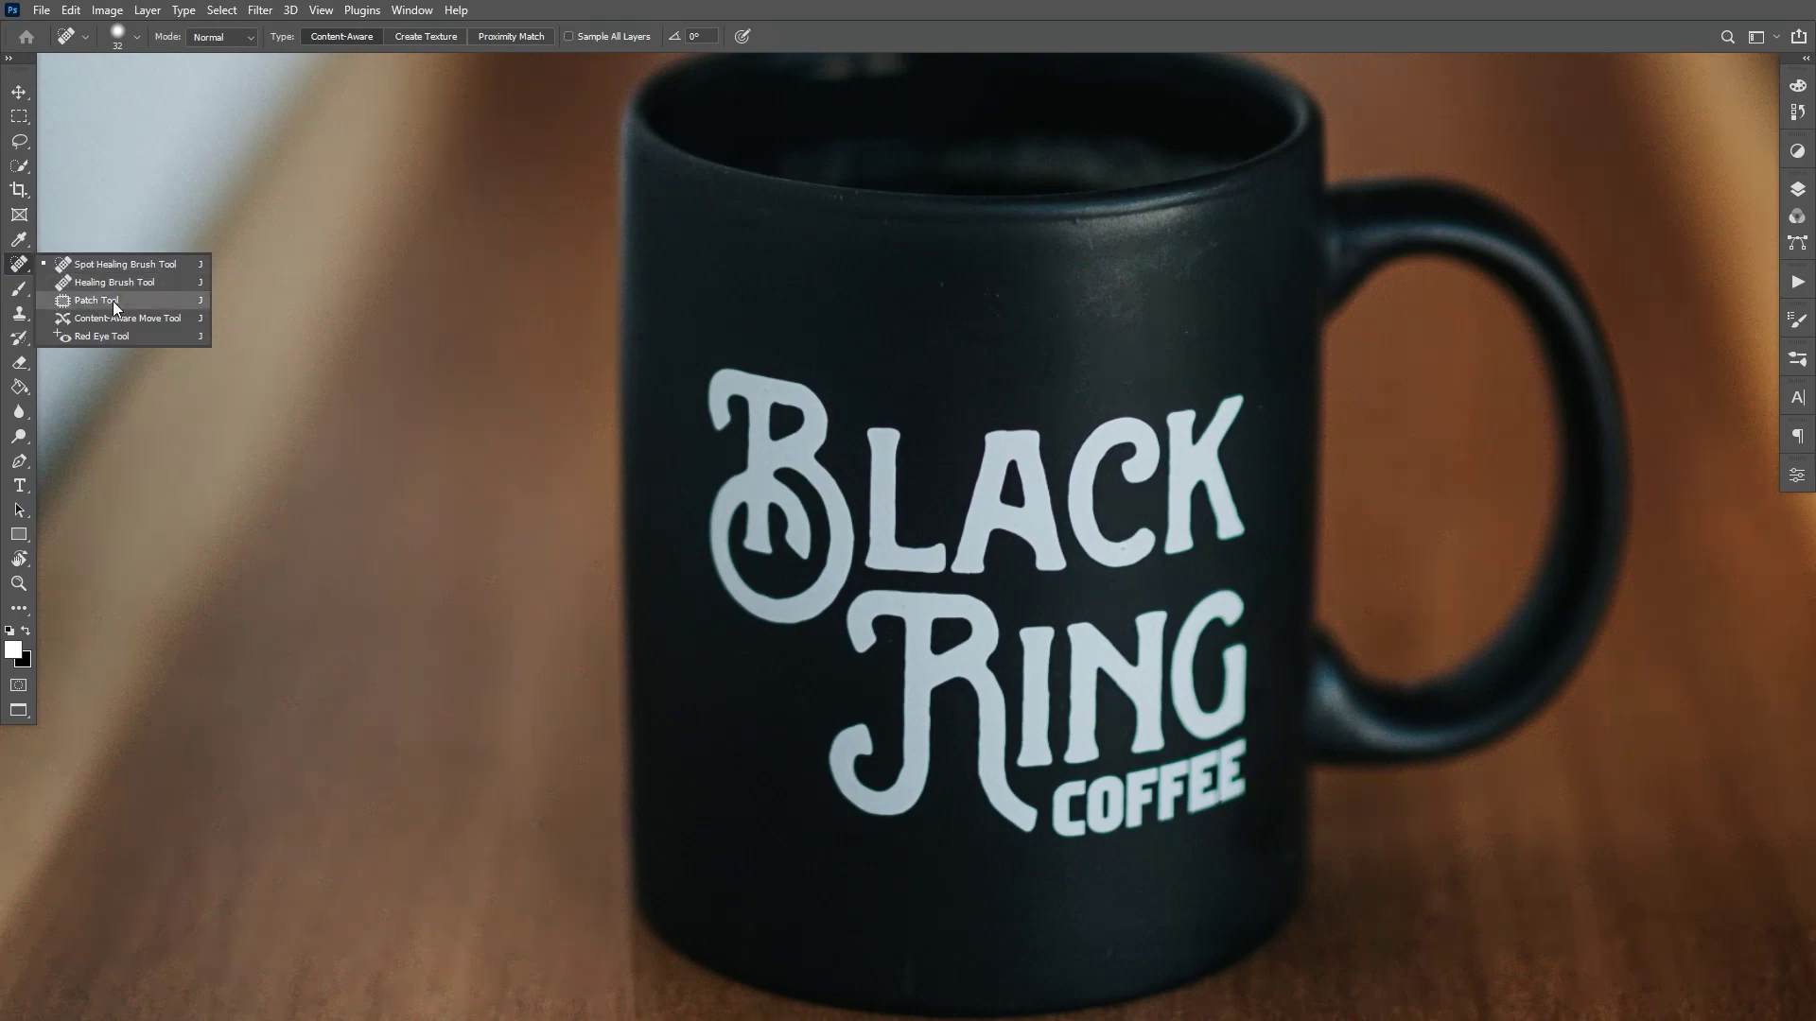
{"action": "left_click", "coordinate": [112, 301]}
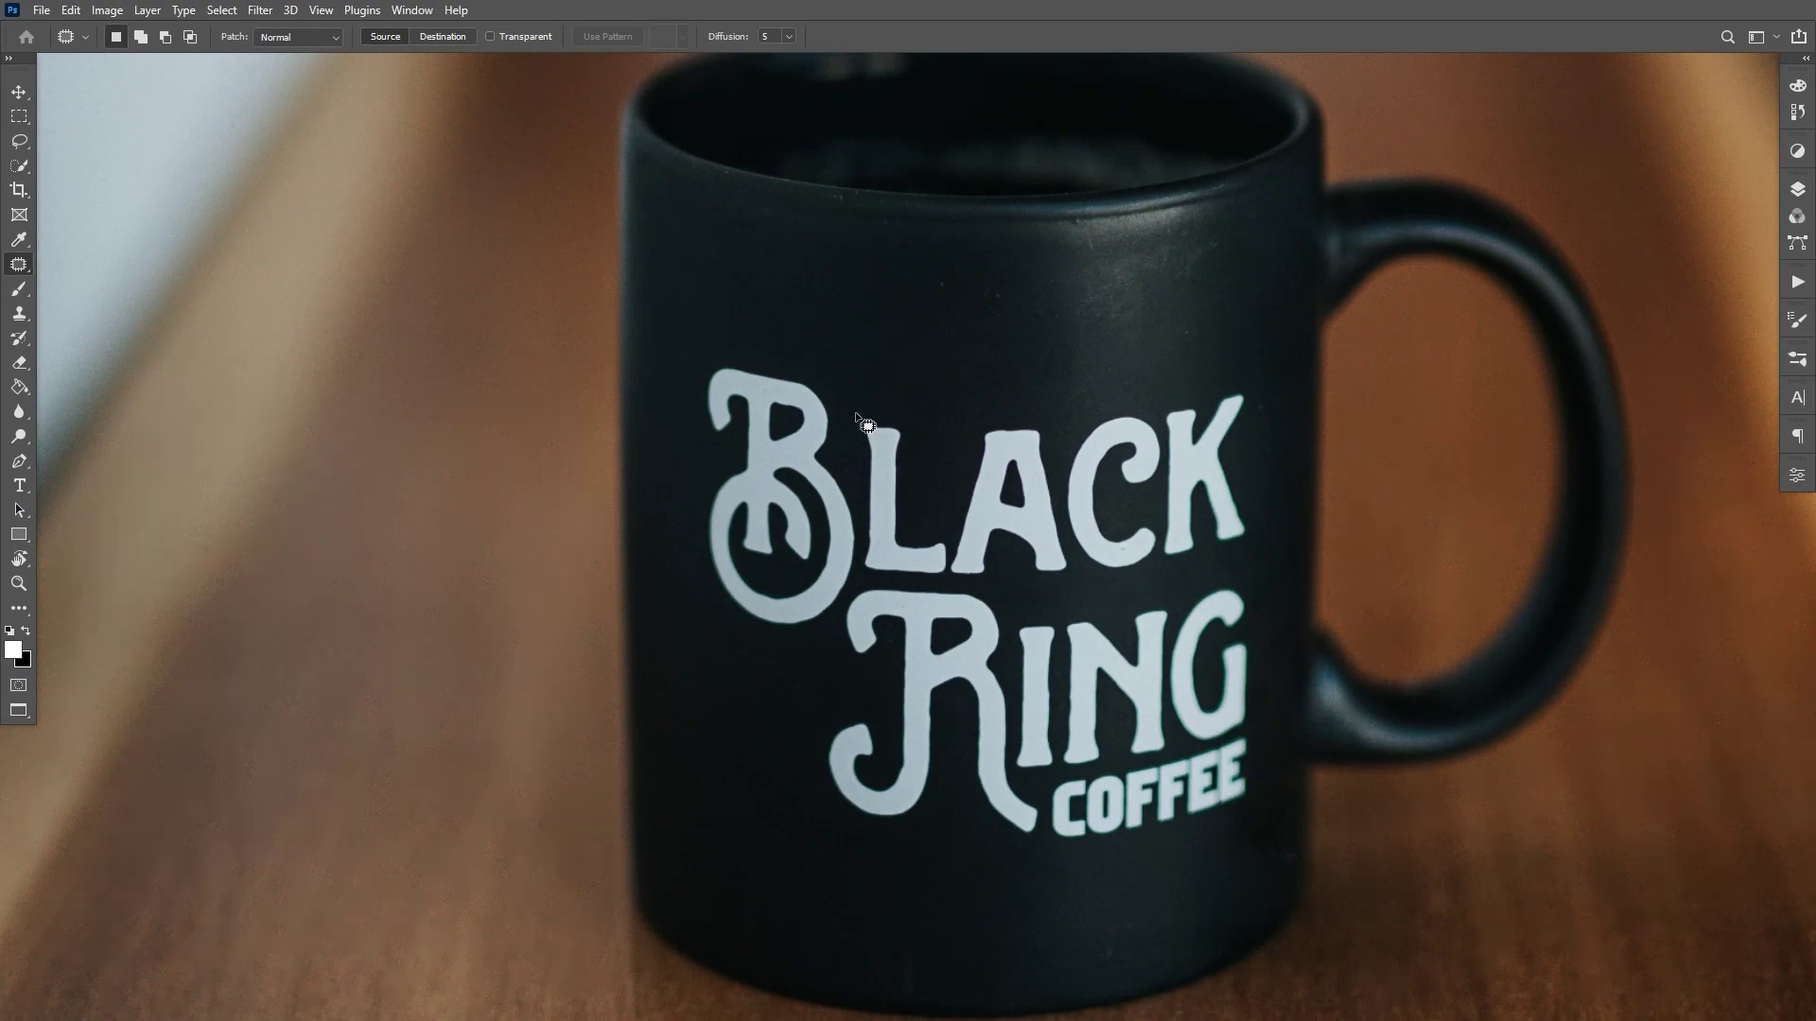
Patch out the L in BLACK using plain mug texture.
{"action": "mouse_move", "coordinate": [855, 413]}
{"action": "left_mouse_down"}
{"action": "mouse_move", "coordinate": [861, 578]}
{"action": "mouse_move", "coordinate": [940, 582]}
{"action": "mouse_move", "coordinate": [951, 548]}
{"action": "mouse_move", "coordinate": [908, 505]}
{"action": "mouse_move", "coordinate": [911, 432]}
{"action": "mouse_move", "coordinate": [858, 415]}
{"action": "left_mouse_up"}
{"action": "mouse_move", "coordinate": [908, 519]}
{"action": "left_mouse_down"}
{"action": "mouse_move", "coordinate": [887, 331]}
{"action": "mouse_move", "coordinate": [913, 402]}
{"action": "mouse_move", "coordinate": [891, 426]}
{"action": "mouse_move", "coordinate": [890, 344]}
{"action": "left_mouse_up"}
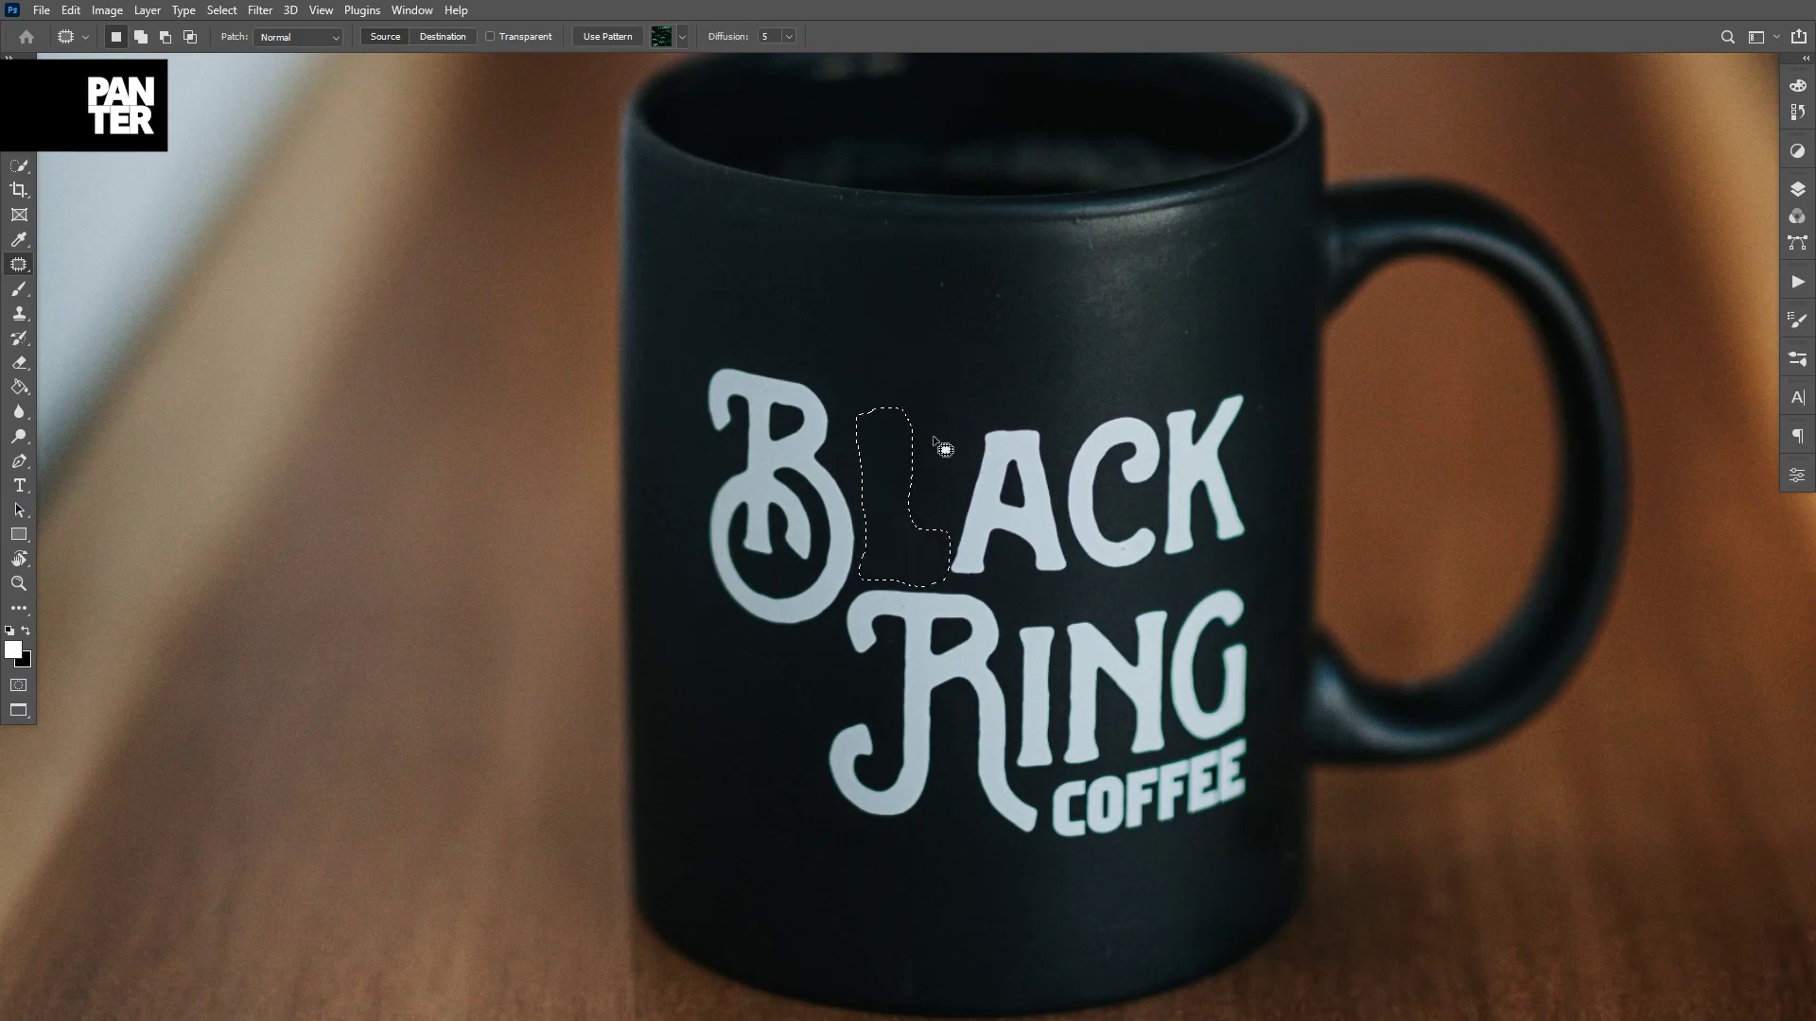
{"action": "key", "text": "ctrl+d"}
Patch away a small speck on the mug's dark surface.
{"action": "scroll", "coordinate": [980, 479], "scroll_direction": "down", "scroll_amount": 2}
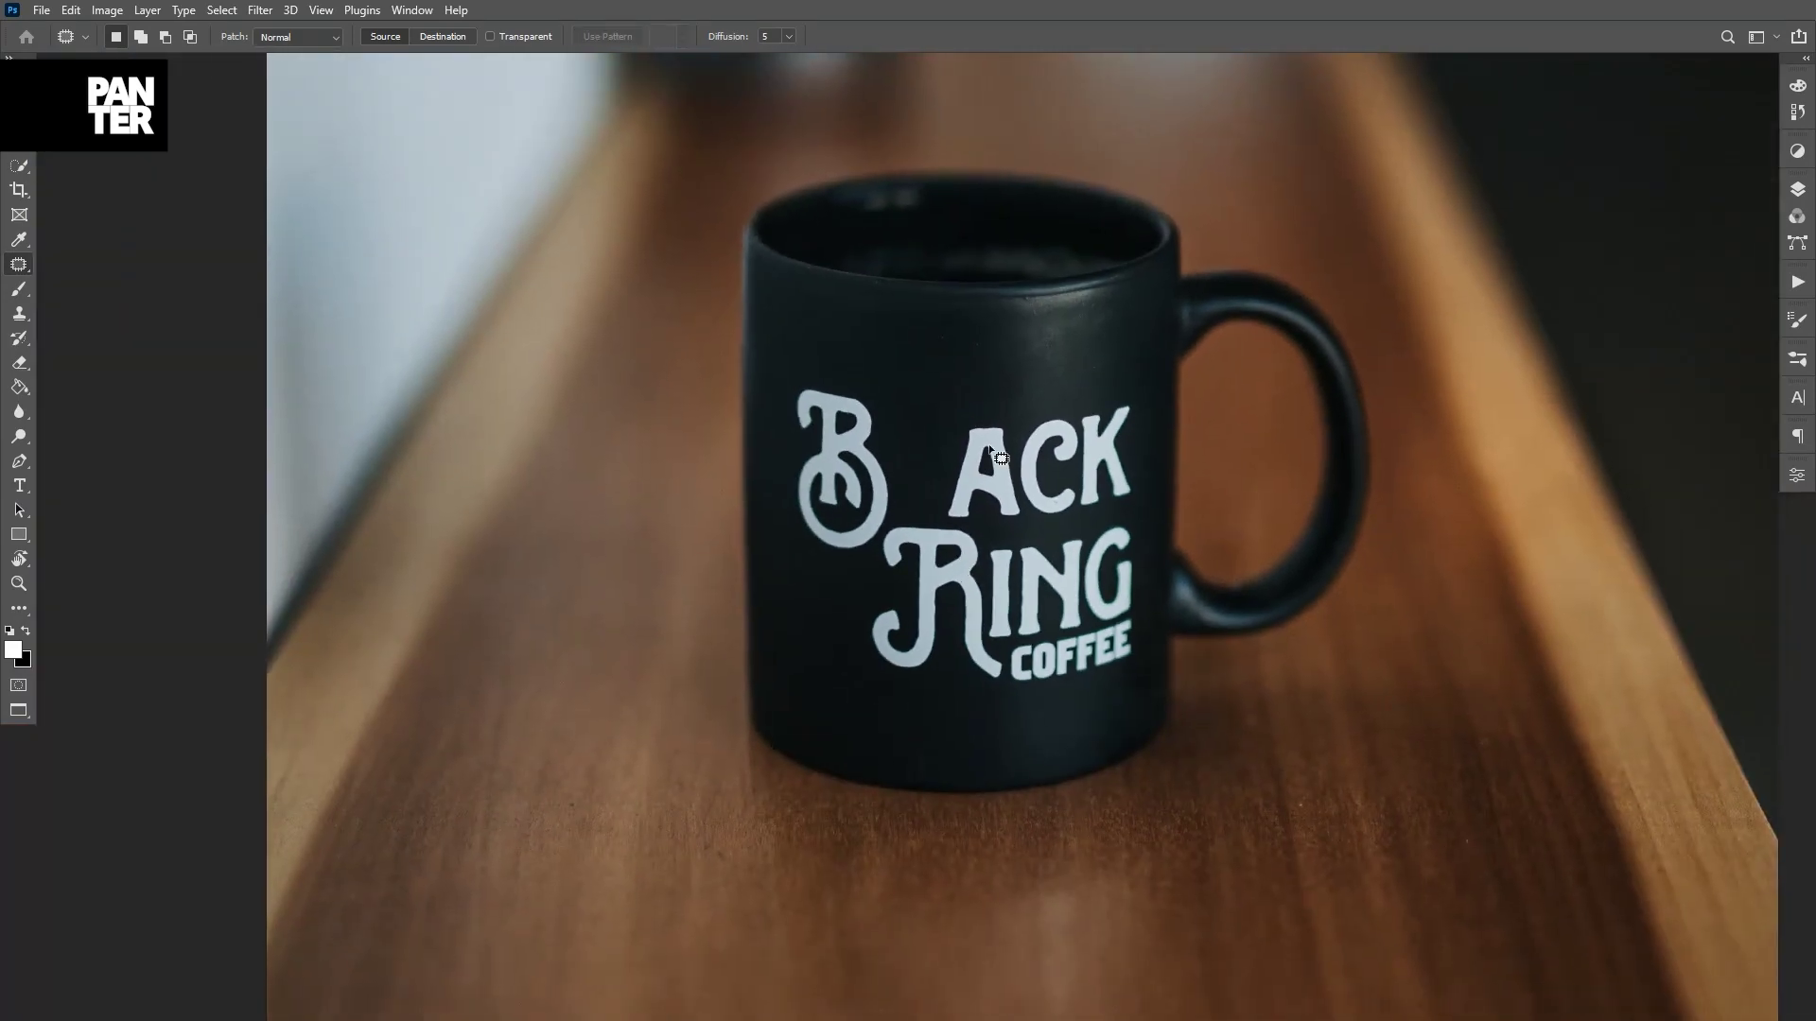
{"action": "scroll", "coordinate": [991, 490], "scroll_direction": "up", "scroll_amount": 3}
{"action": "left_click_drag", "start_coordinate": [980, 496], "coordinate": [901, 495]}
{"action": "scroll", "coordinate": [884, 405], "scroll_direction": "up", "scroll_amount": 3}
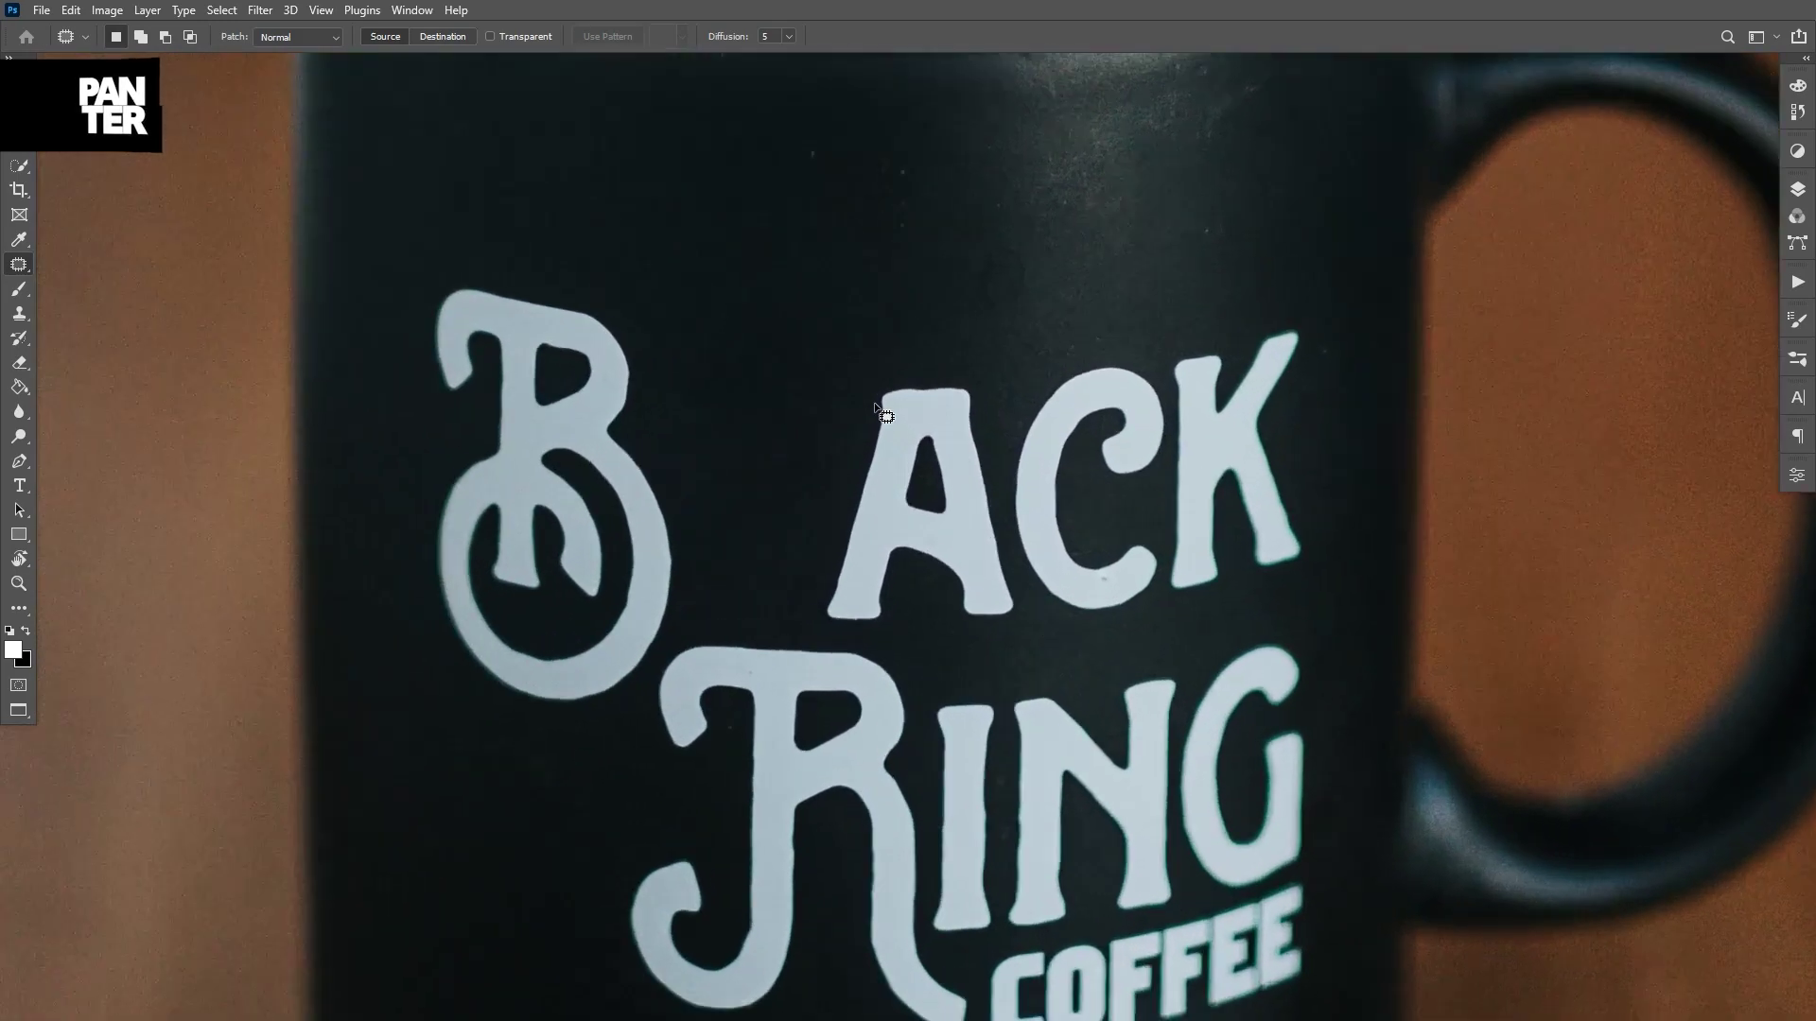
{"action": "scroll", "coordinate": [797, 311], "scroll_direction": "up", "scroll_amount": 2}
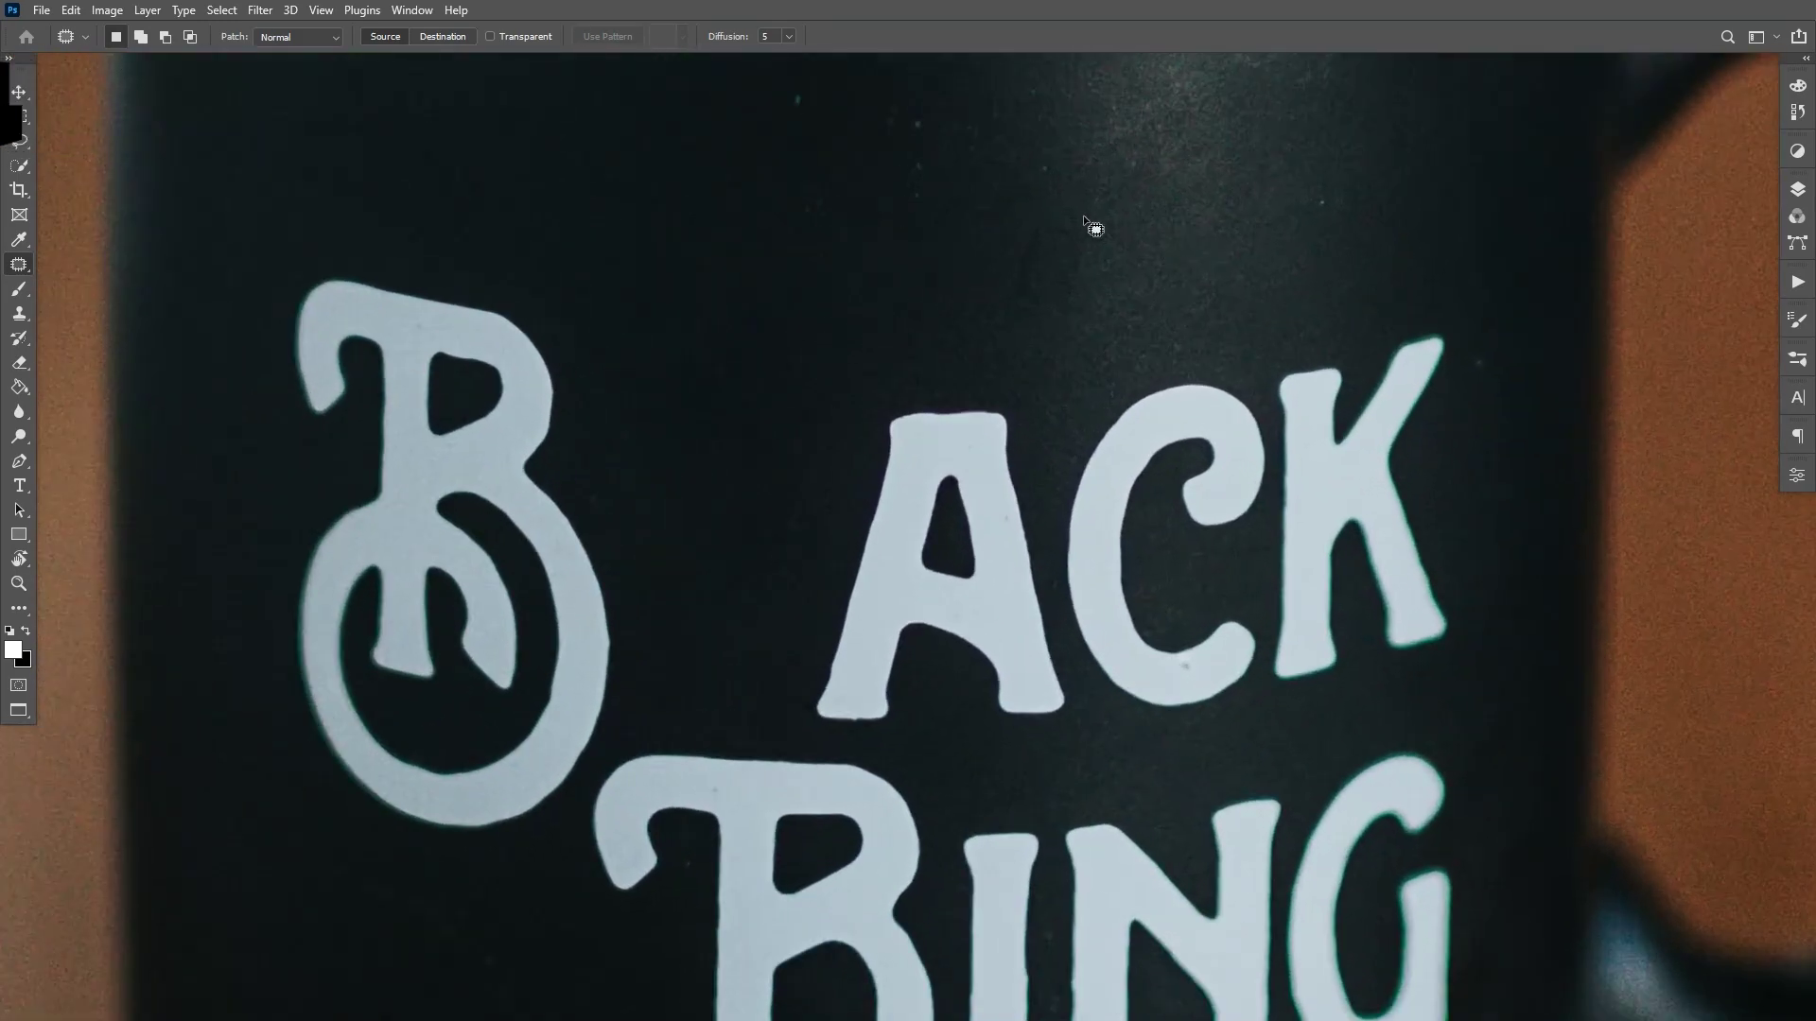
{"action": "mouse_move", "coordinate": [1066, 216]}
{"action": "left_mouse_down"}
{"action": "mouse_move", "coordinate": [1023, 307]}
{"action": "mouse_move", "coordinate": [1097, 301]}
{"action": "mouse_move", "coordinate": [1064, 215]}
{"action": "mouse_move", "coordinate": [1135, 255]}
{"action": "mouse_move", "coordinate": [1148, 292]}
{"action": "mouse_move", "coordinate": [1042, 288]}
{"action": "mouse_move", "coordinate": [1097, 322]}
{"action": "mouse_move", "coordinate": [1045, 182]}
{"action": "mouse_move", "coordinate": [1109, 247]}
{"action": "left_mouse_up"}
{"action": "key", "text": "ctrl+d"}
{"action": "scroll", "coordinate": [1093, 309], "scroll_direction": "down", "scroll_amount": 3}
{"action": "scroll", "coordinate": [1099, 318], "scroll_direction": "up", "scroll_amount": 2}
{"action": "key", "text": "ctrl+d"}
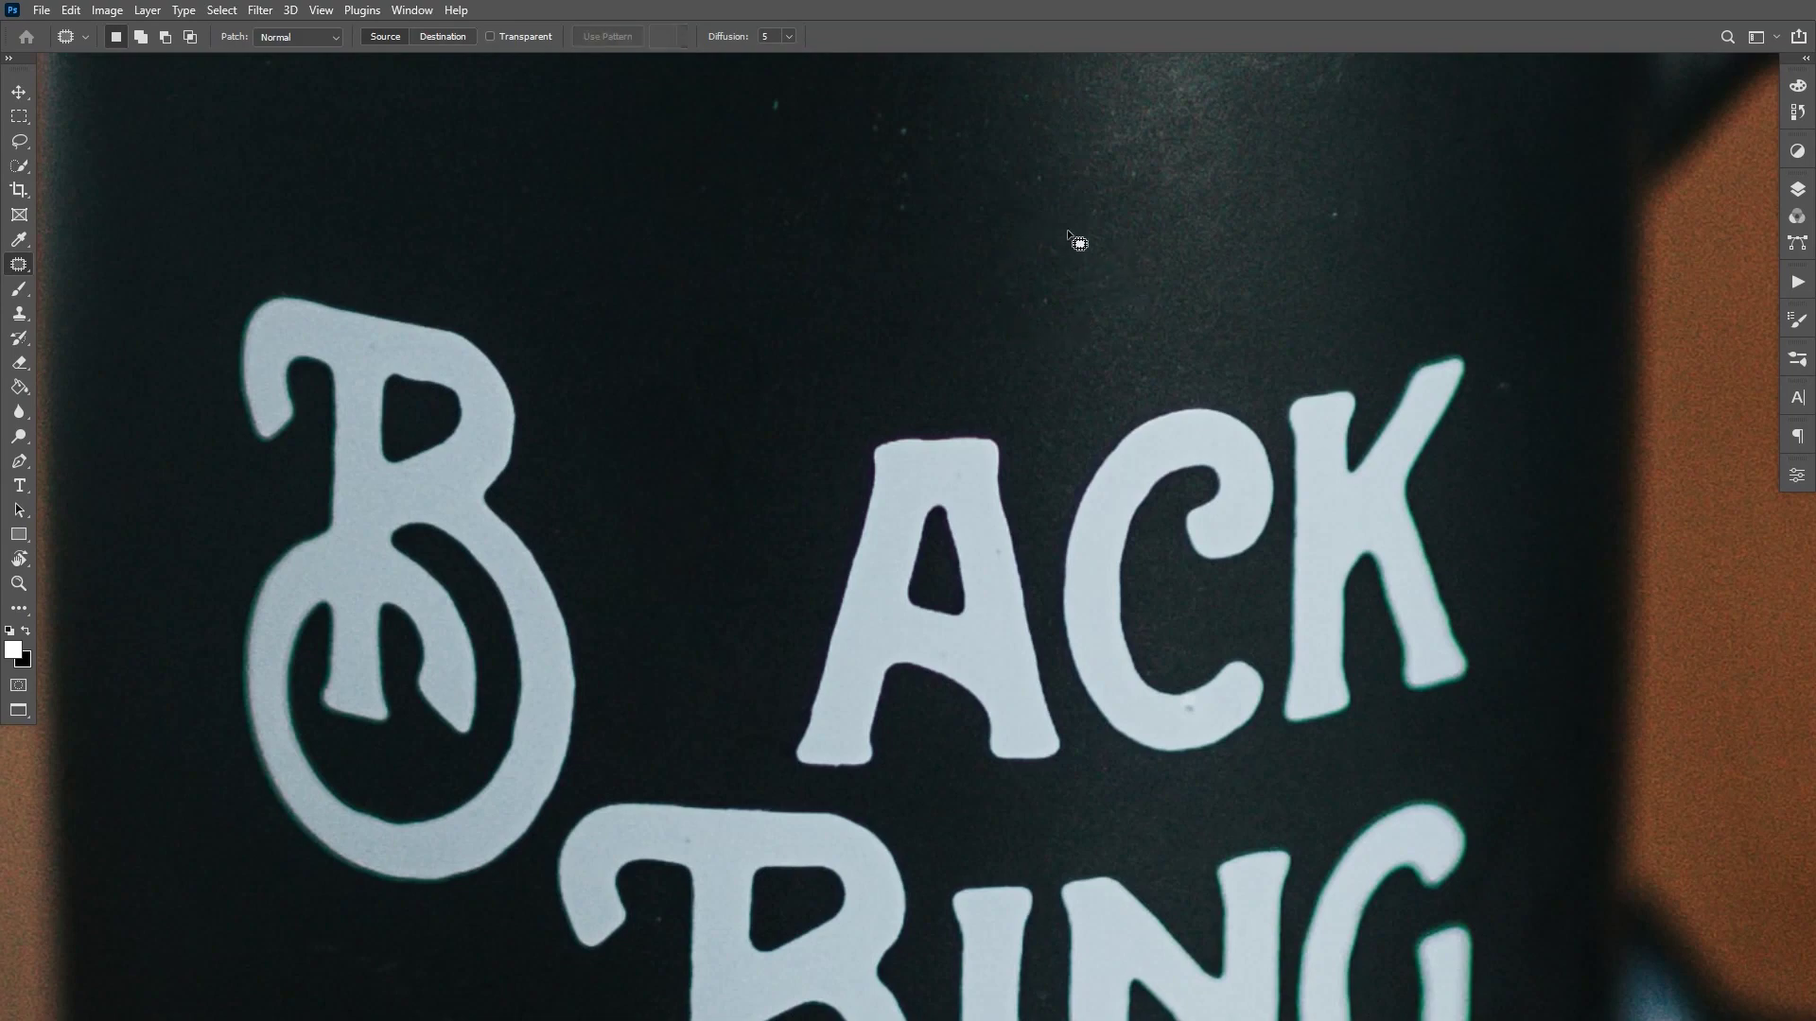
Replace a blemish near the mug's top with clean mug texture.
{"action": "scroll", "coordinate": [1065, 229], "scroll_direction": "down", "scroll_amount": 2}
{"action": "scroll", "coordinate": [1065, 229], "scroll_direction": "up", "scroll_amount": 4}
{"action": "scroll", "coordinate": [1067, 233], "scroll_direction": "down", "scroll_amount": 2}
{"action": "scroll", "coordinate": [1056, 290], "scroll_direction": "up", "scroll_amount": 2}
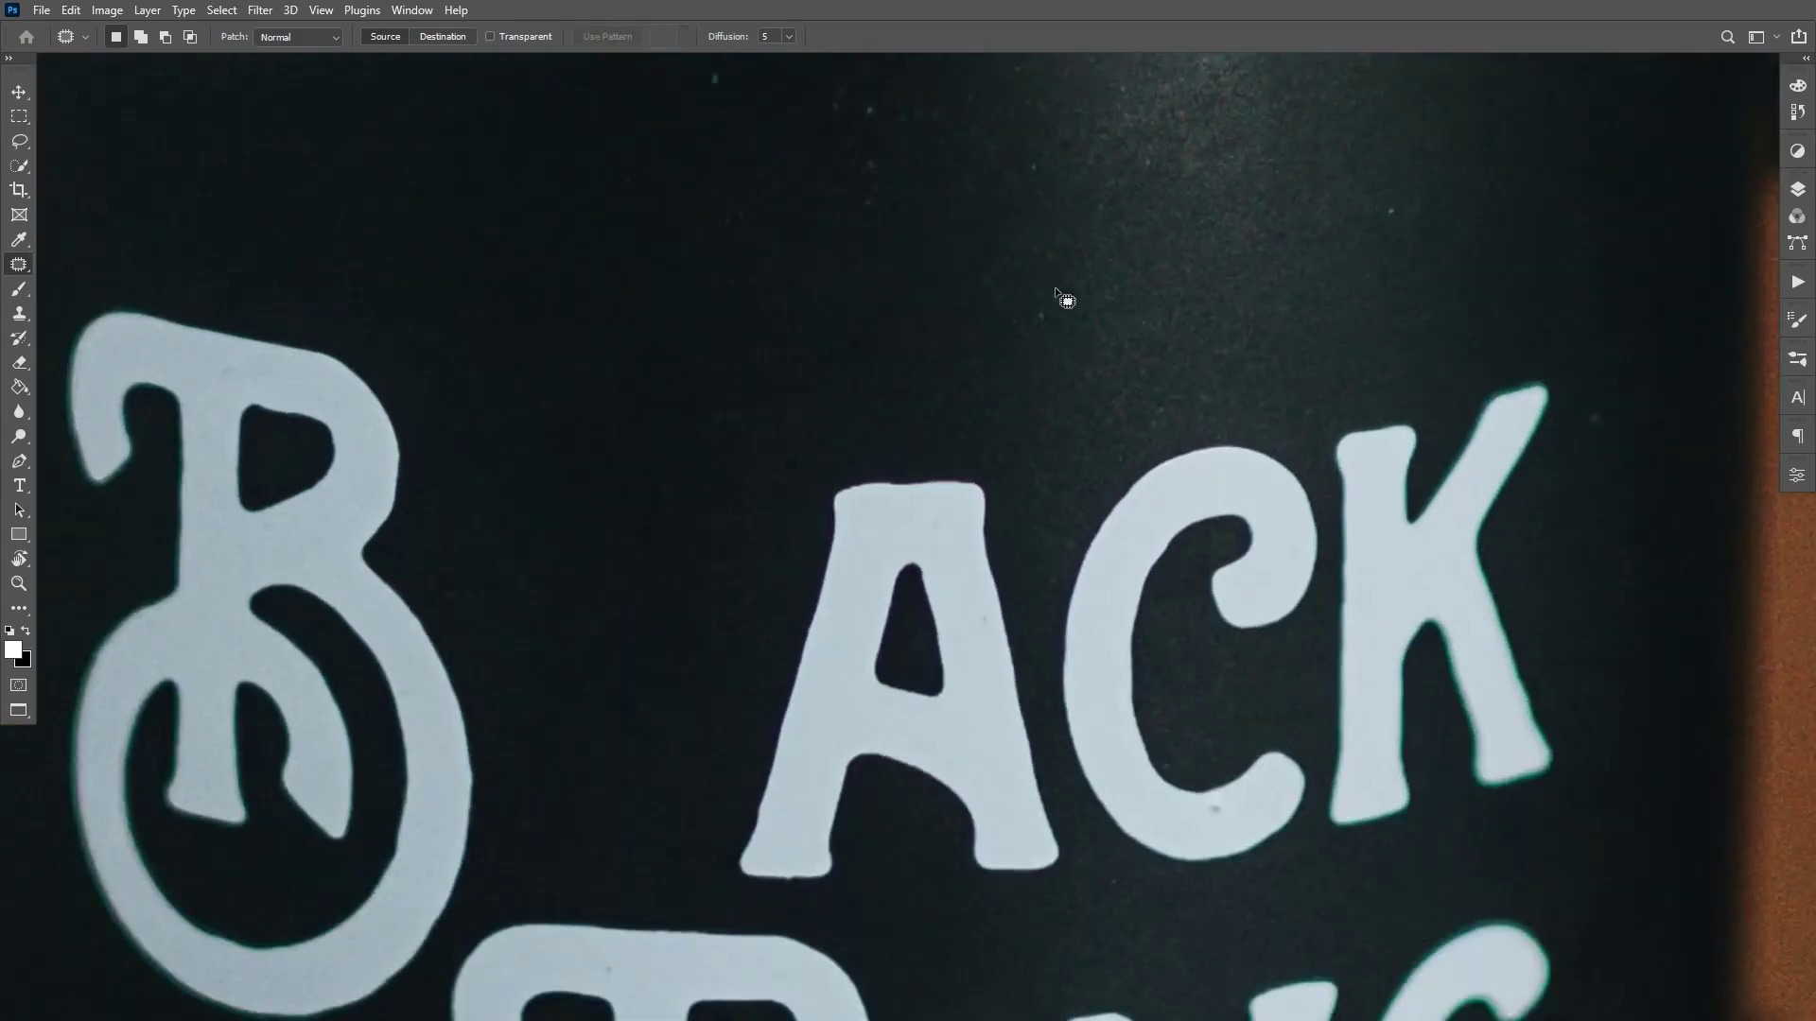
{"action": "mouse_move", "coordinate": [1041, 216]}
{"action": "left_mouse_down"}
{"action": "mouse_move", "coordinate": [1103, 341]}
{"action": "mouse_move", "coordinate": [1059, 213]}
{"action": "left_mouse_up"}
{"action": "mouse_move", "coordinate": [1051, 310]}
{"action": "left_mouse_down"}
{"action": "mouse_move", "coordinate": [1177, 218]}
{"action": "mouse_move", "coordinate": [1189, 240]}
{"action": "left_mouse_up"}
{"action": "key", "text": "ctrl+d"}
Patch the lettering area above the C and another lettering spot.
{"action": "scroll", "coordinate": [1071, 303], "scroll_direction": "down", "scroll_amount": 3}
{"action": "scroll", "coordinate": [1070, 303], "scroll_direction": "up", "scroll_amount": 3}
{"action": "left_click_drag", "start_coordinate": [1076, 350], "coordinate": [1119, 303]}
{"action": "left_click", "coordinate": [838, 384]}
{"action": "mouse_move", "coordinate": [677, 337]}
{"action": "left_mouse_down"}
{"action": "mouse_move", "coordinate": [601, 399]}
{"action": "mouse_move", "coordinate": [614, 434]}
{"action": "mouse_move", "coordinate": [698, 473]}
{"action": "mouse_move", "coordinate": [727, 402]}
{"action": "mouse_move", "coordinate": [700, 260]}
{"action": "left_mouse_up"}
{"action": "left_click", "coordinate": [770, 324]}
Erase the A between B and CK with clean mug texture.
{"action": "scroll", "coordinate": [805, 440], "scroll_direction": "down", "scroll_amount": 3}
{"action": "scroll", "coordinate": [800, 416], "scroll_direction": "down", "scroll_amount": 2}
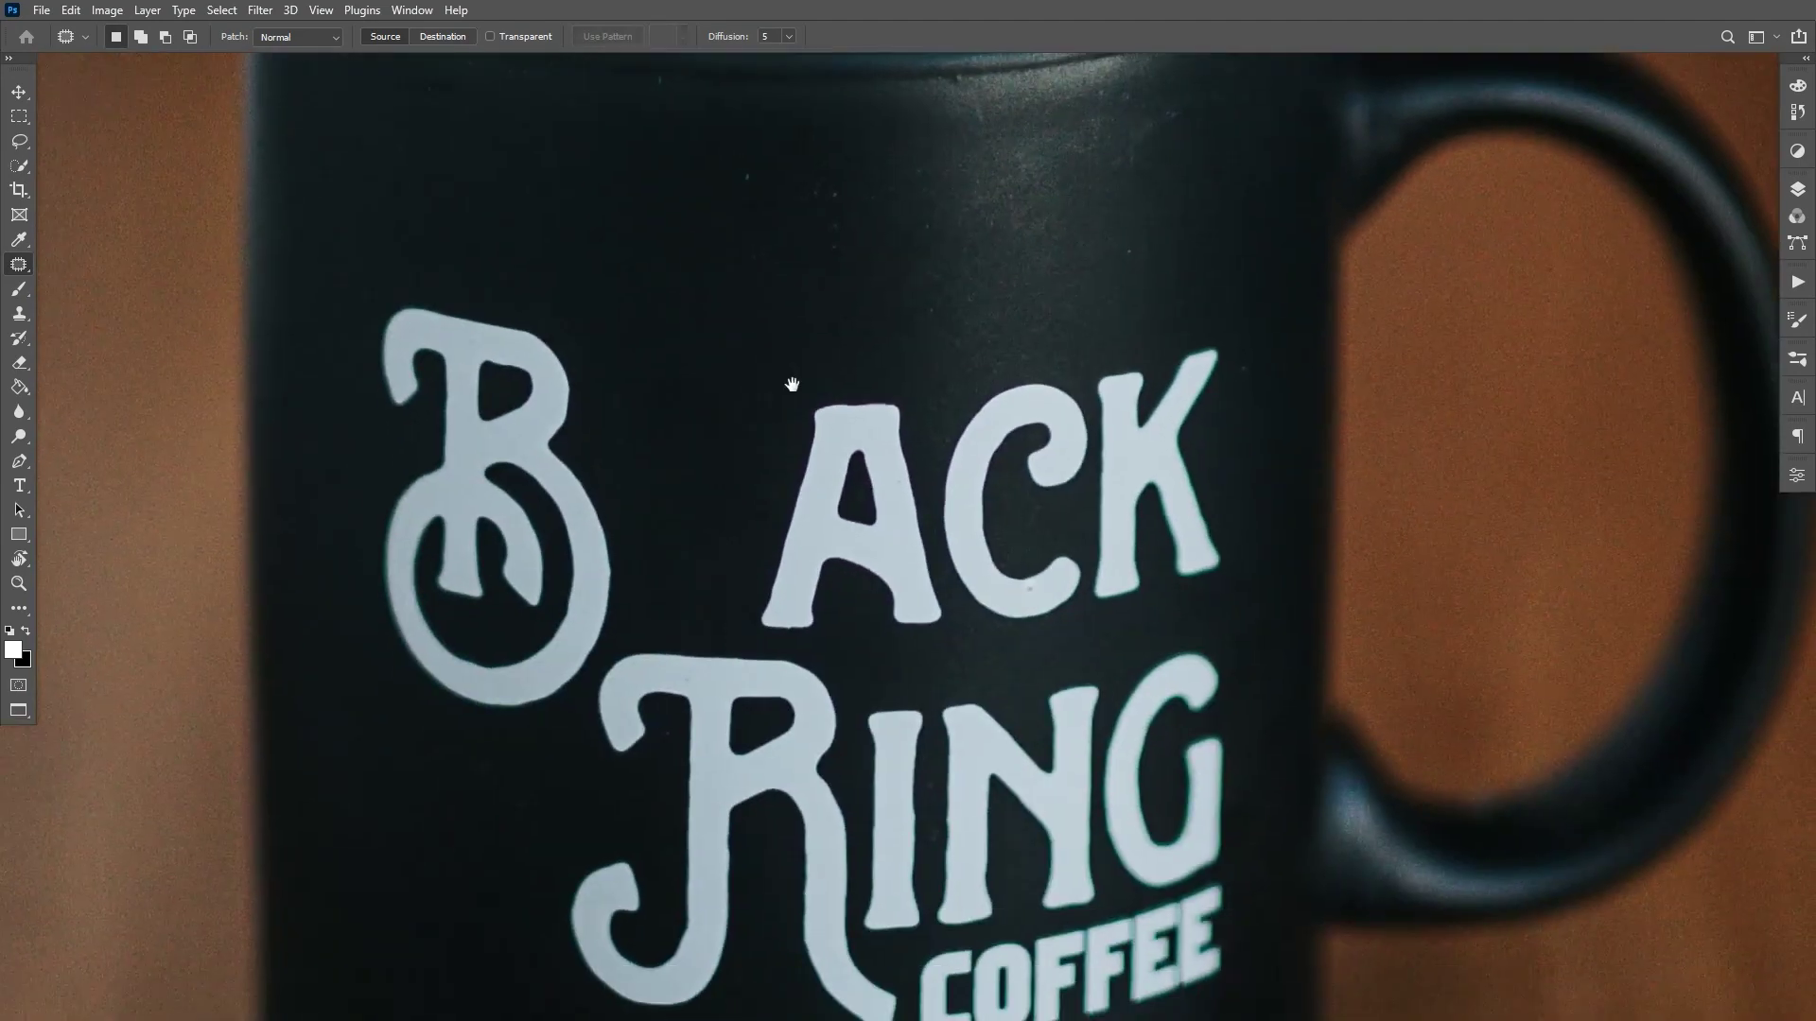
{"action": "scroll", "coordinate": [870, 435], "scroll_direction": "up", "scroll_amount": 4}
{"action": "mouse_move", "coordinate": [907, 250]}
{"action": "left_mouse_down"}
{"action": "mouse_move", "coordinate": [963, 607]}
{"action": "mouse_move", "coordinate": [706, 606]}
{"action": "mouse_move", "coordinate": [661, 555]}
{"action": "mouse_move", "coordinate": [706, 410]}
{"action": "mouse_move", "coordinate": [766, 276]}
{"action": "mouse_move", "coordinate": [831, 268]}
{"action": "left_mouse_up"}
{"action": "scroll", "coordinate": [812, 430], "scroll_direction": "down", "scroll_amount": 2}
{"action": "scroll", "coordinate": [812, 430], "scroll_direction": "up", "scroll_amount": 3}
{"action": "left_click_drag", "start_coordinate": [799, 621], "coordinate": [653, 446]}
{"action": "key", "text": "ctrl+d"}
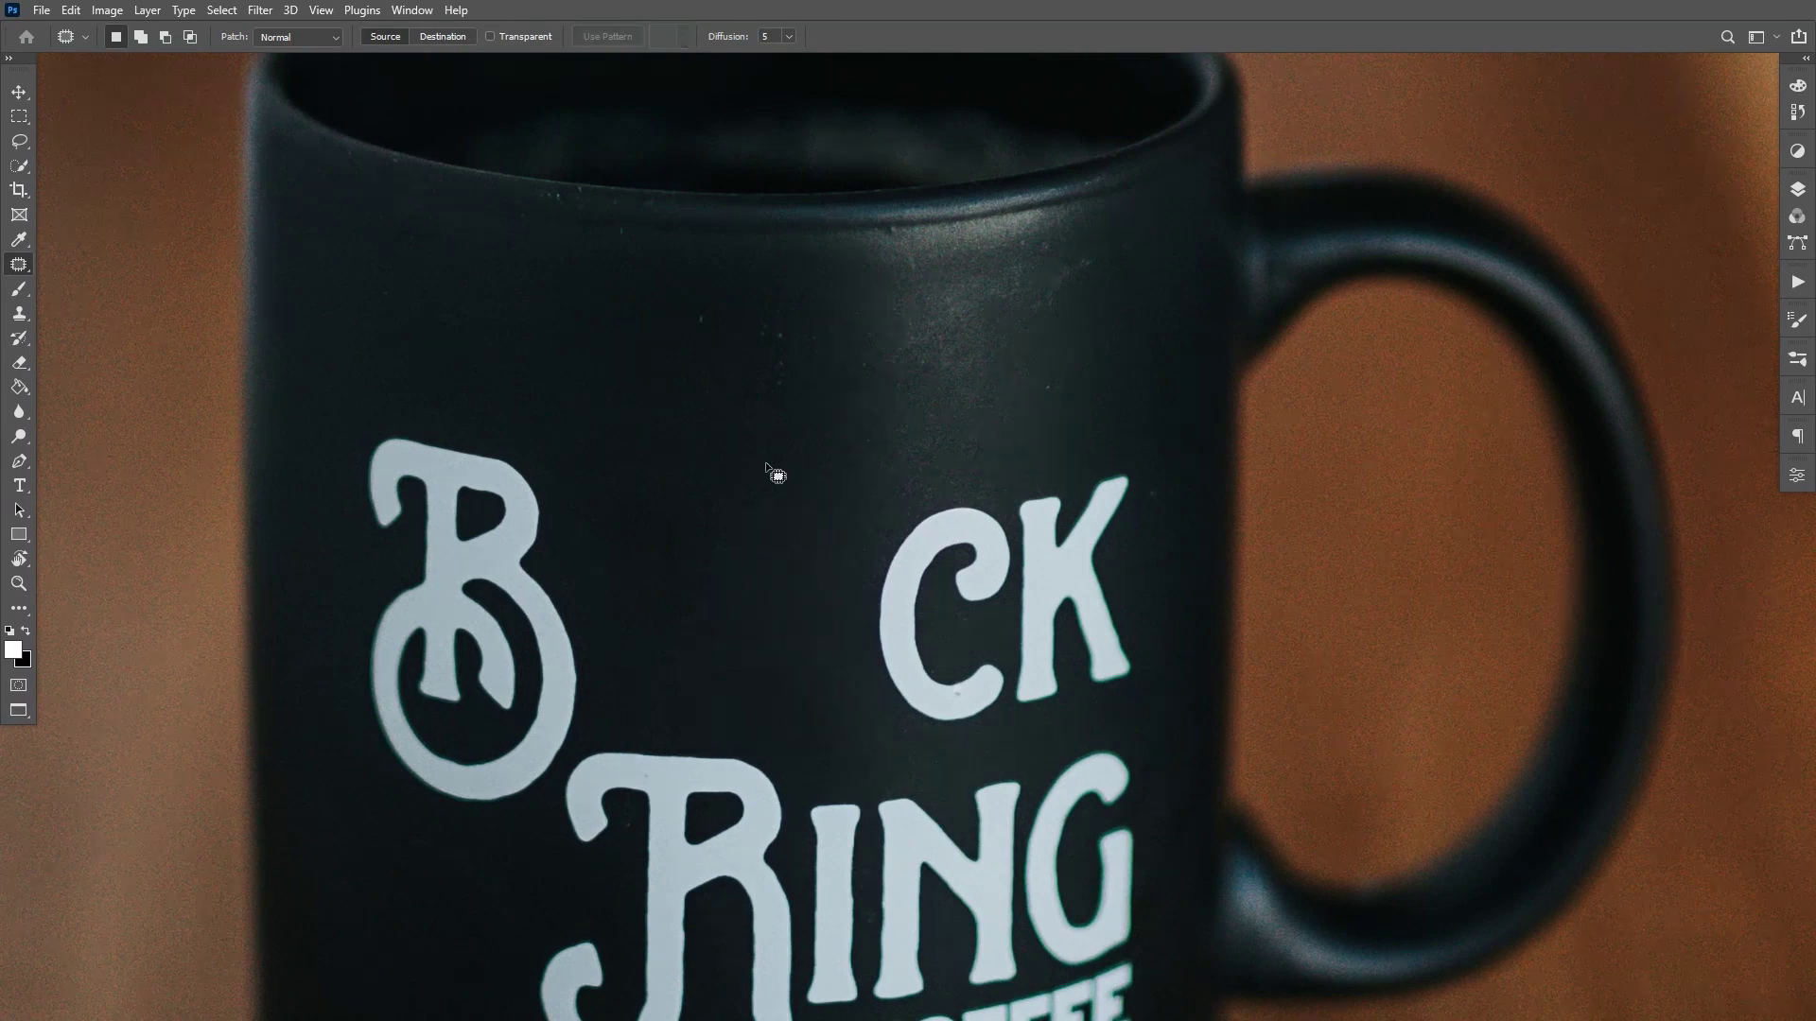
Discard a trial outline near the C and zoom around to inspect the cleaned gap.
{"action": "scroll", "coordinate": [863, 479], "scroll_direction": "down", "scroll_amount": 3}
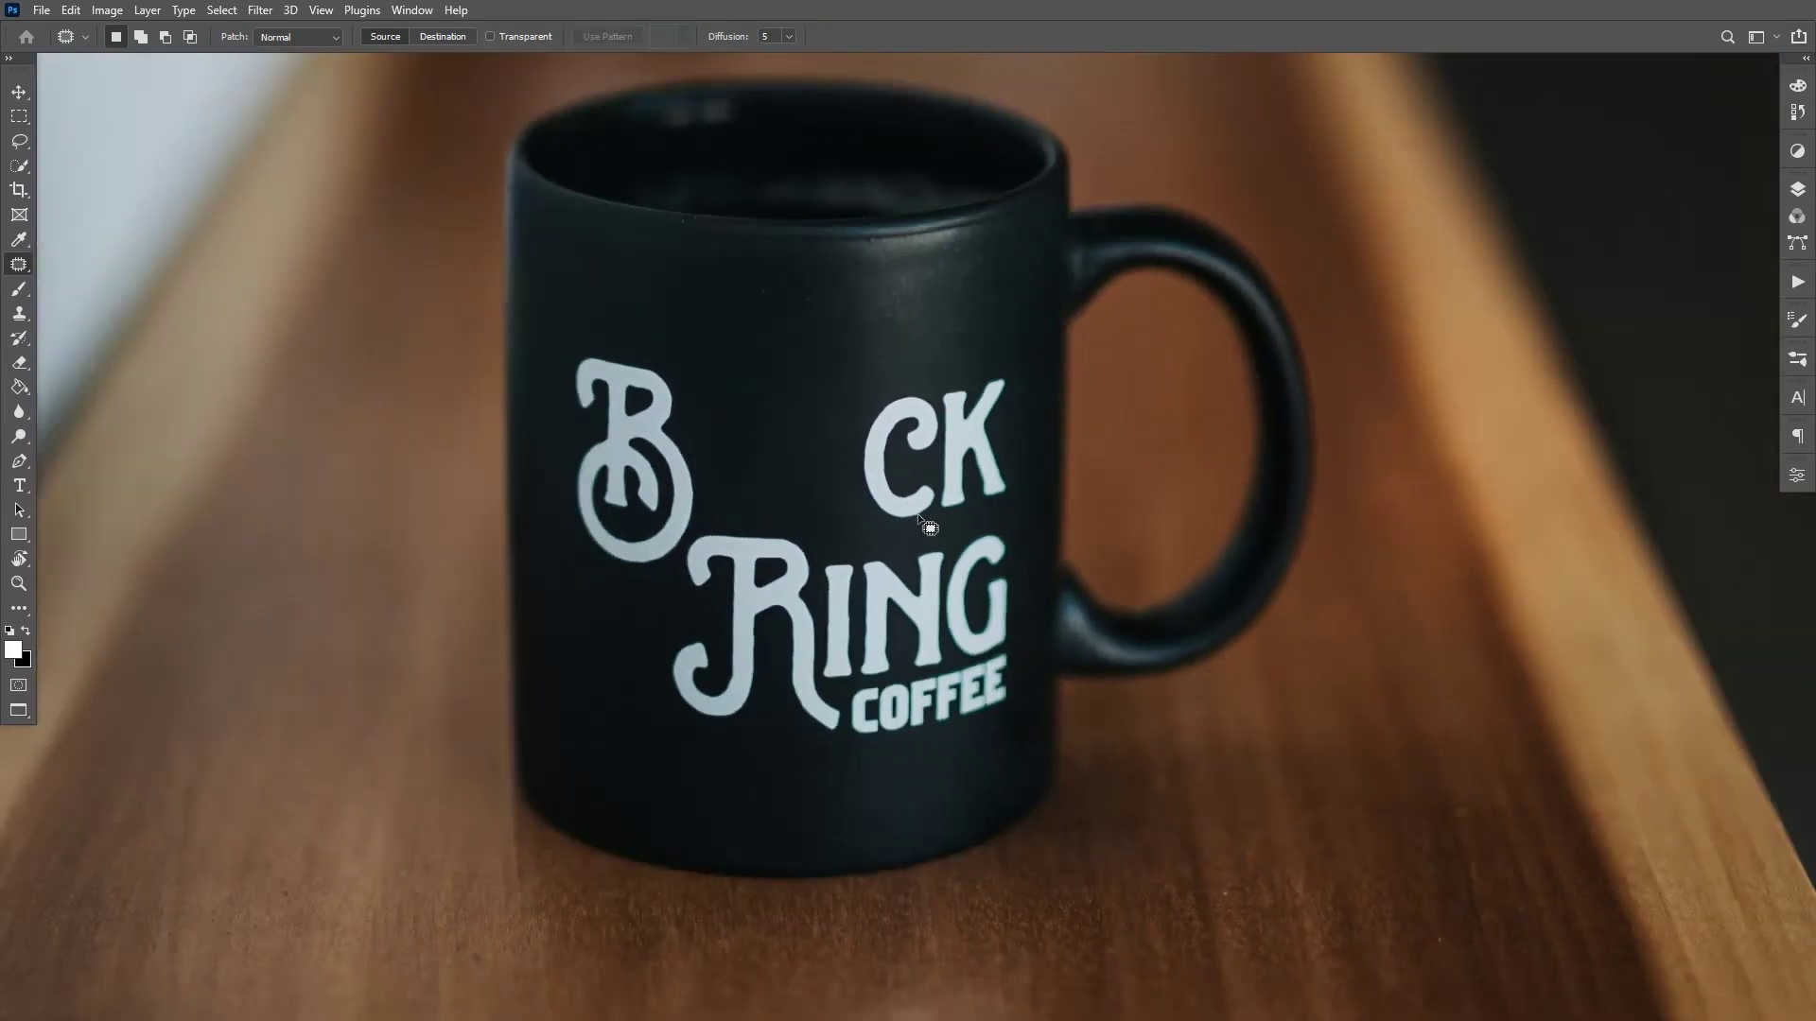
{"action": "scroll", "coordinate": [692, 452], "scroll_direction": "up", "scroll_amount": 2}
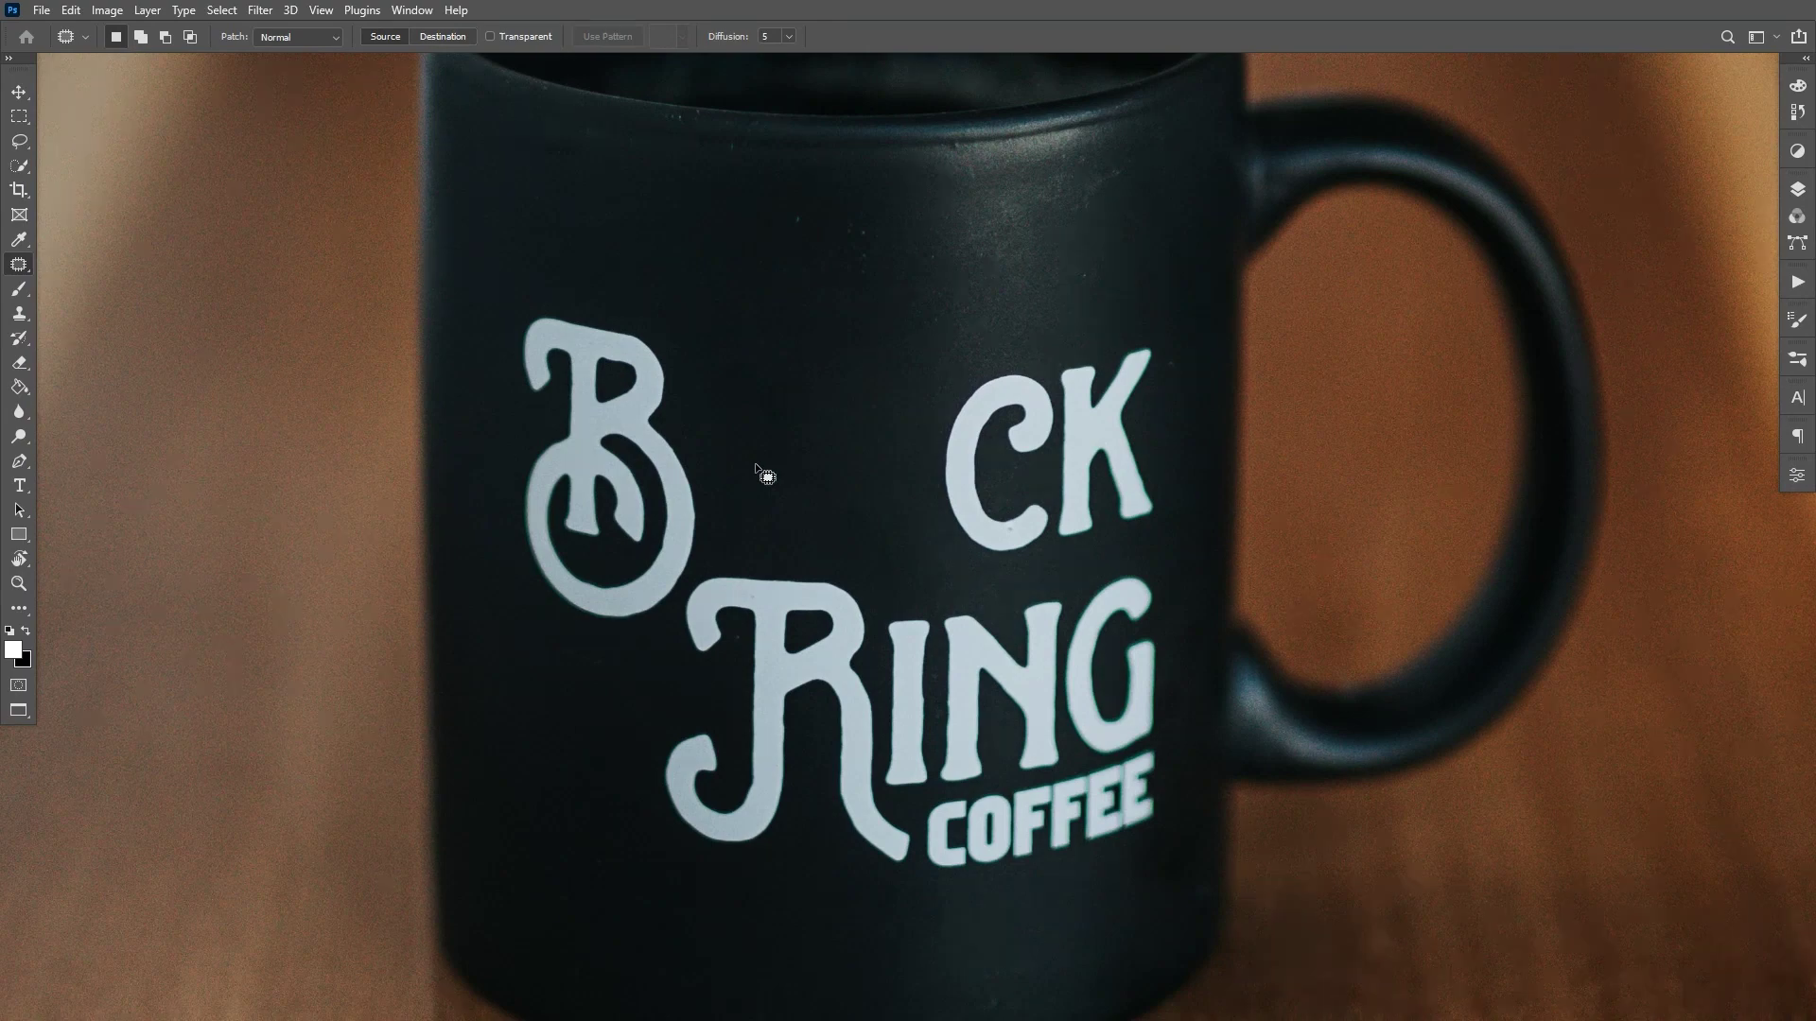
{"action": "scroll", "coordinate": [756, 465], "scroll_direction": "up", "scroll_amount": 2}
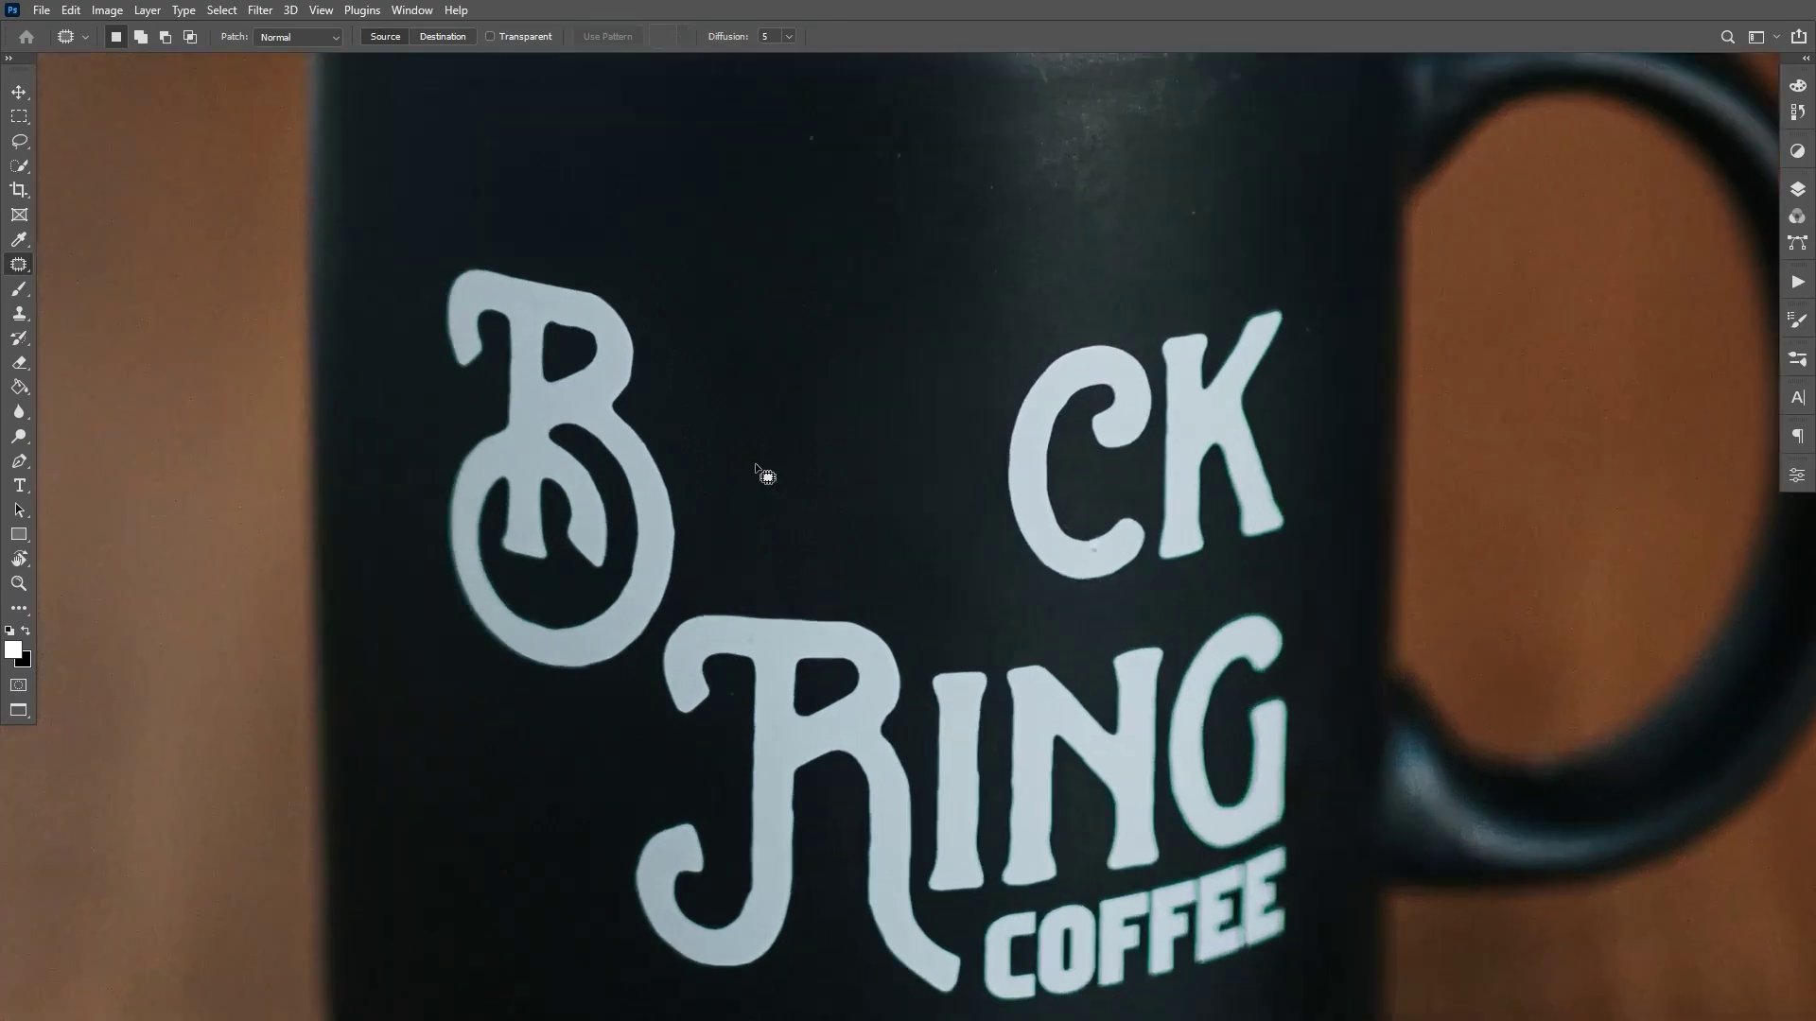
{"action": "mouse_move", "coordinate": [787, 341]}
{"action": "left_mouse_down"}
{"action": "mouse_move", "coordinate": [727, 334]}
{"action": "mouse_move", "coordinate": [776, 437]}
{"action": "mouse_move", "coordinate": [834, 352]}
{"action": "left_mouse_up"}
{"action": "left_click", "coordinate": [860, 434]}
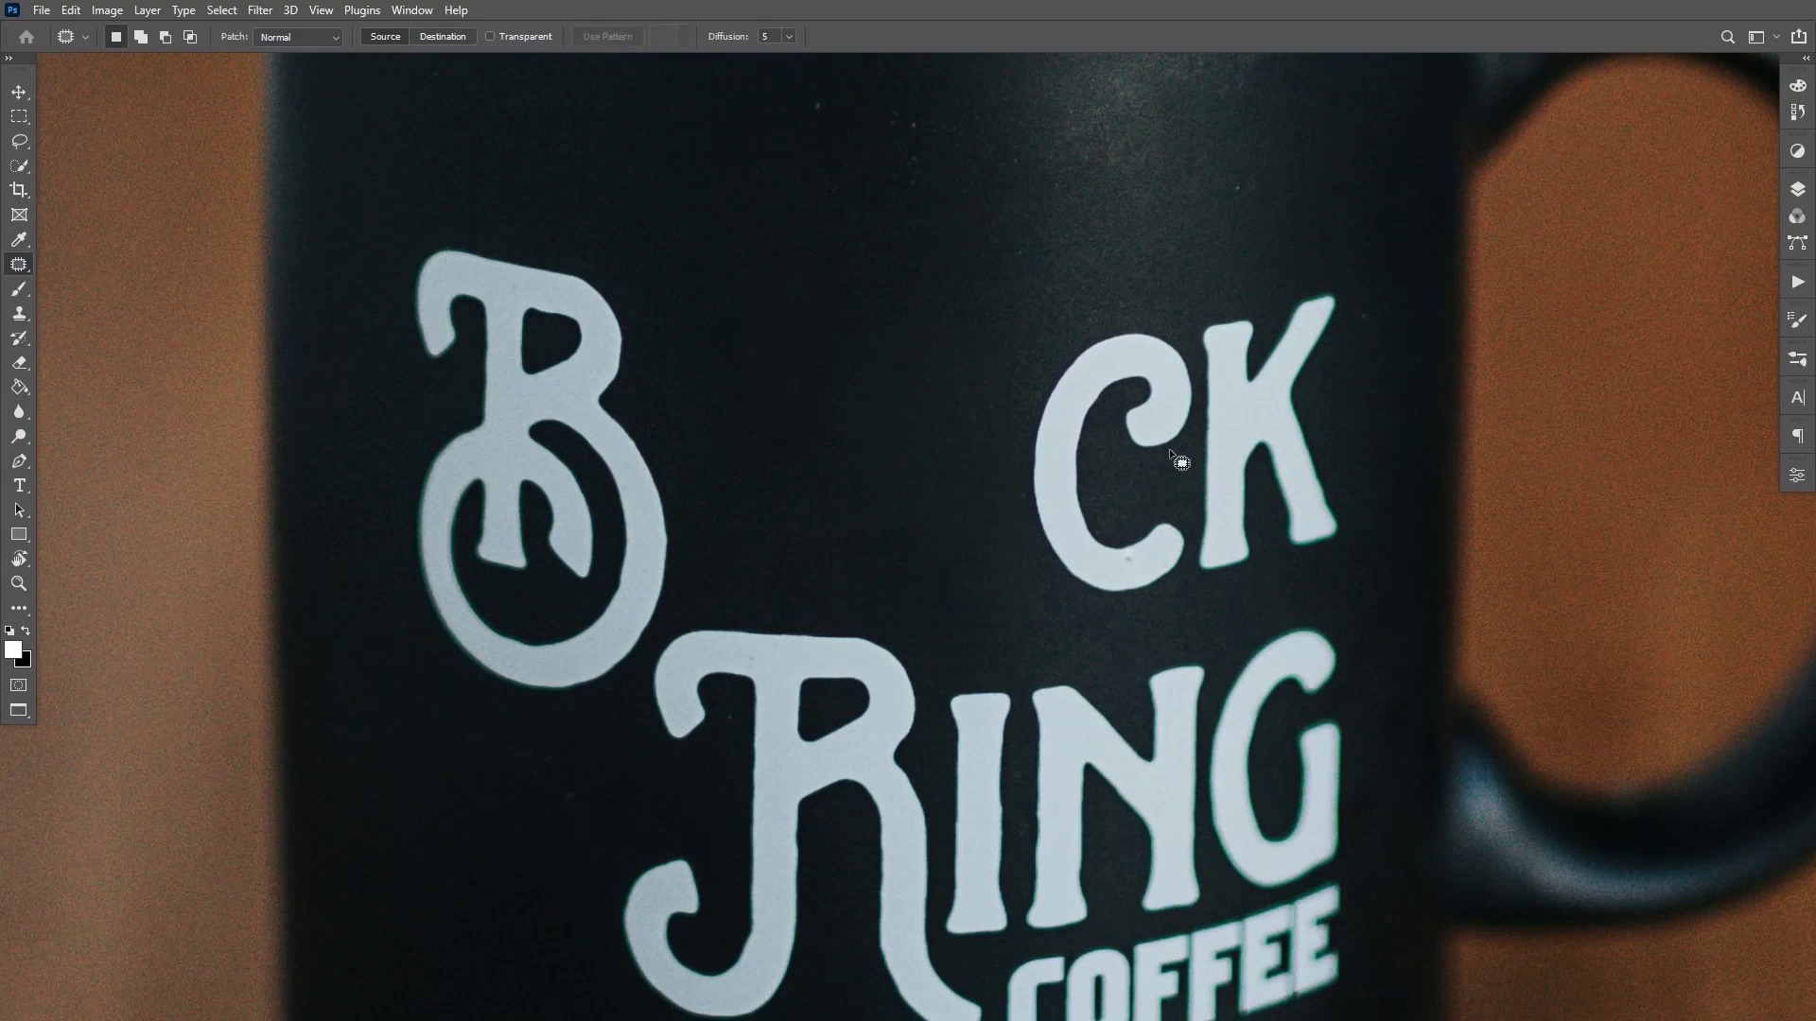
{"action": "scroll", "coordinate": [1187, 454], "scroll_direction": "up", "scroll_amount": 1}
{"action": "scroll", "coordinate": [1097, 391], "scroll_direction": "down", "scroll_amount": 1}
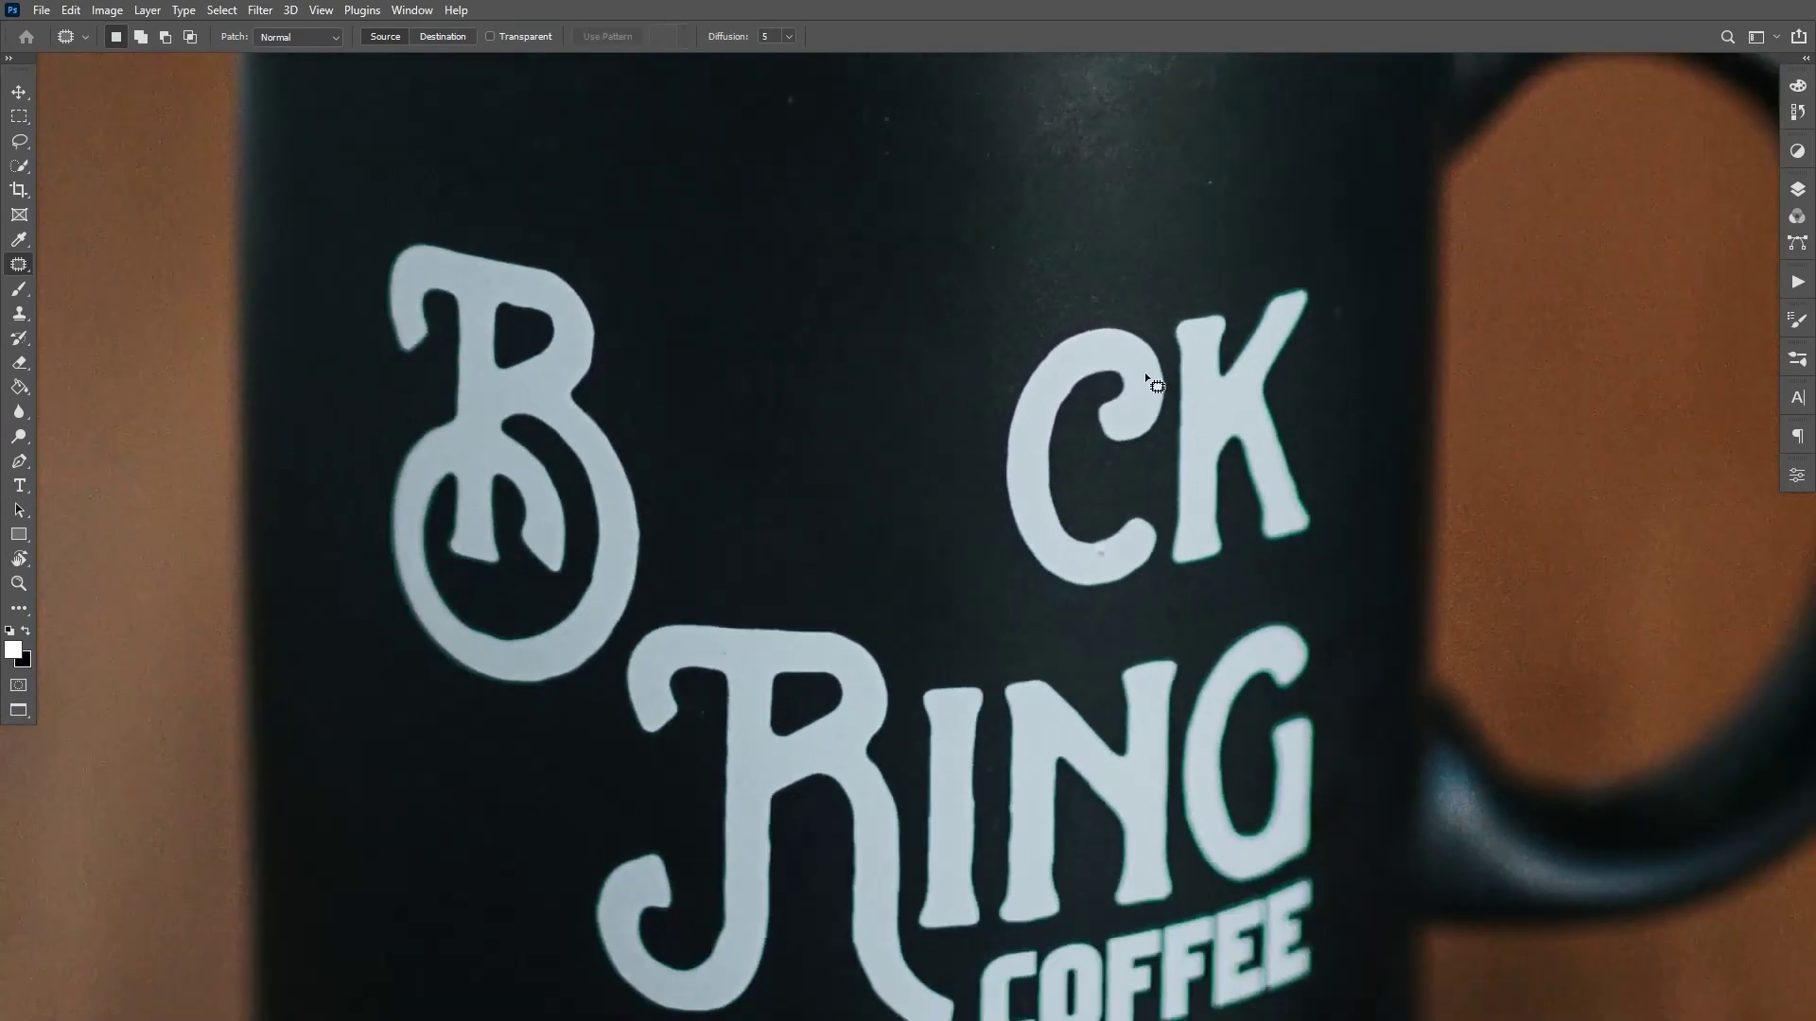
{"action": "scroll", "coordinate": [1147, 374], "scroll_direction": "up", "scroll_amount": 1}
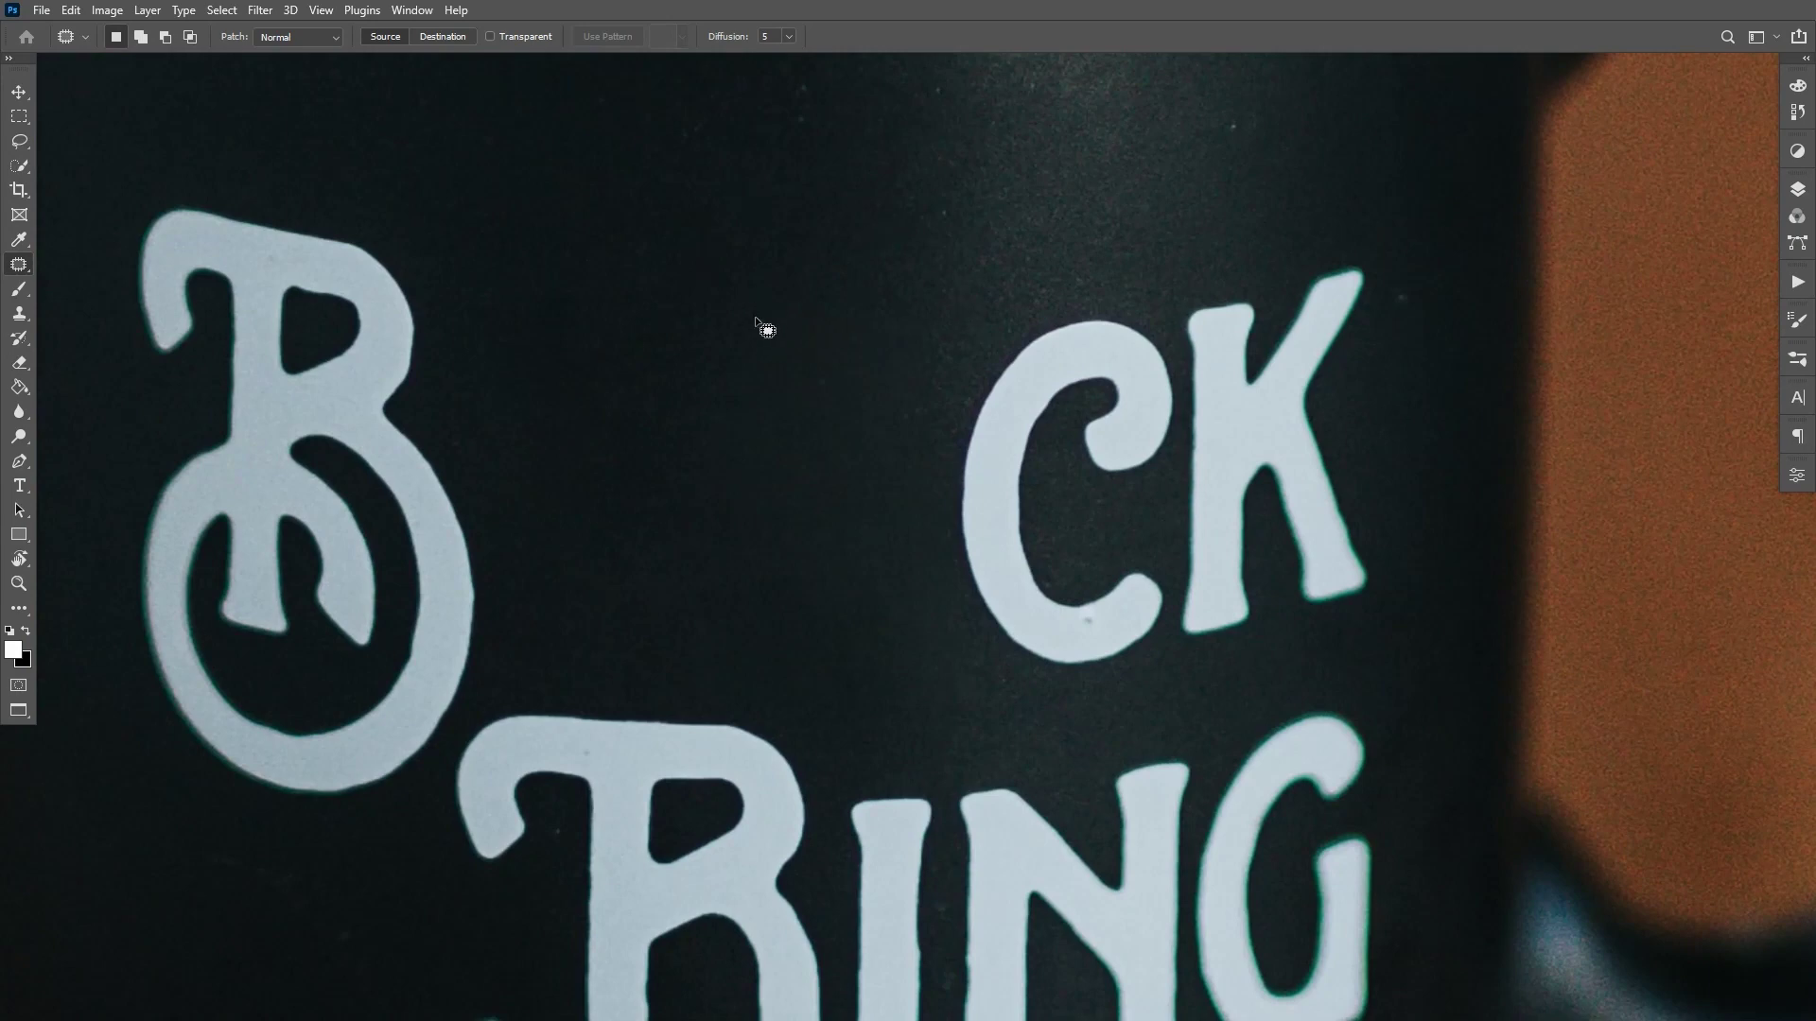
{"action": "scroll", "coordinate": [880, 486], "scroll_direction": "down", "scroll_amount": 2}
{"action": "scroll", "coordinate": [889, 507], "scroll_direction": "up", "scroll_amount": 1}
{"action": "scroll", "coordinate": [833, 364], "scroll_direction": "down", "scroll_amount": 1}
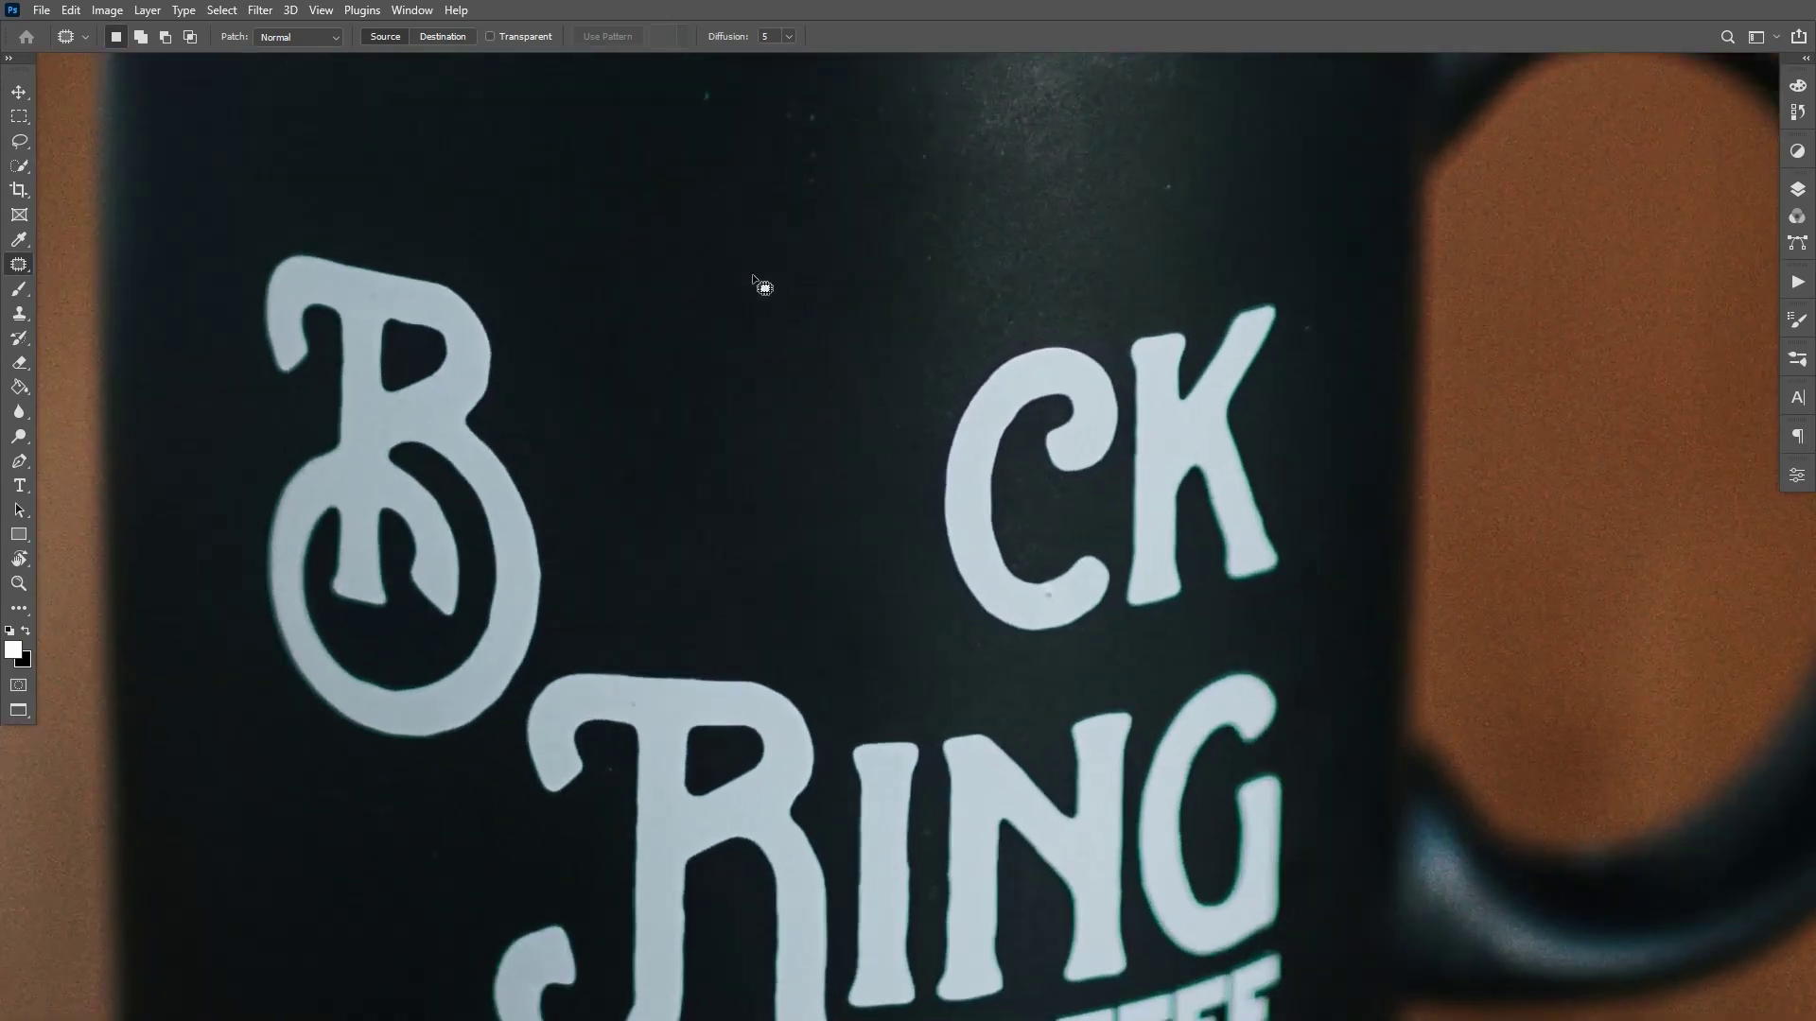
{"action": "scroll", "coordinate": [955, 246], "scroll_direction": "up", "scroll_amount": 1}
{"action": "scroll", "coordinate": [860, 408], "scroll_direction": "up", "scroll_amount": 1}
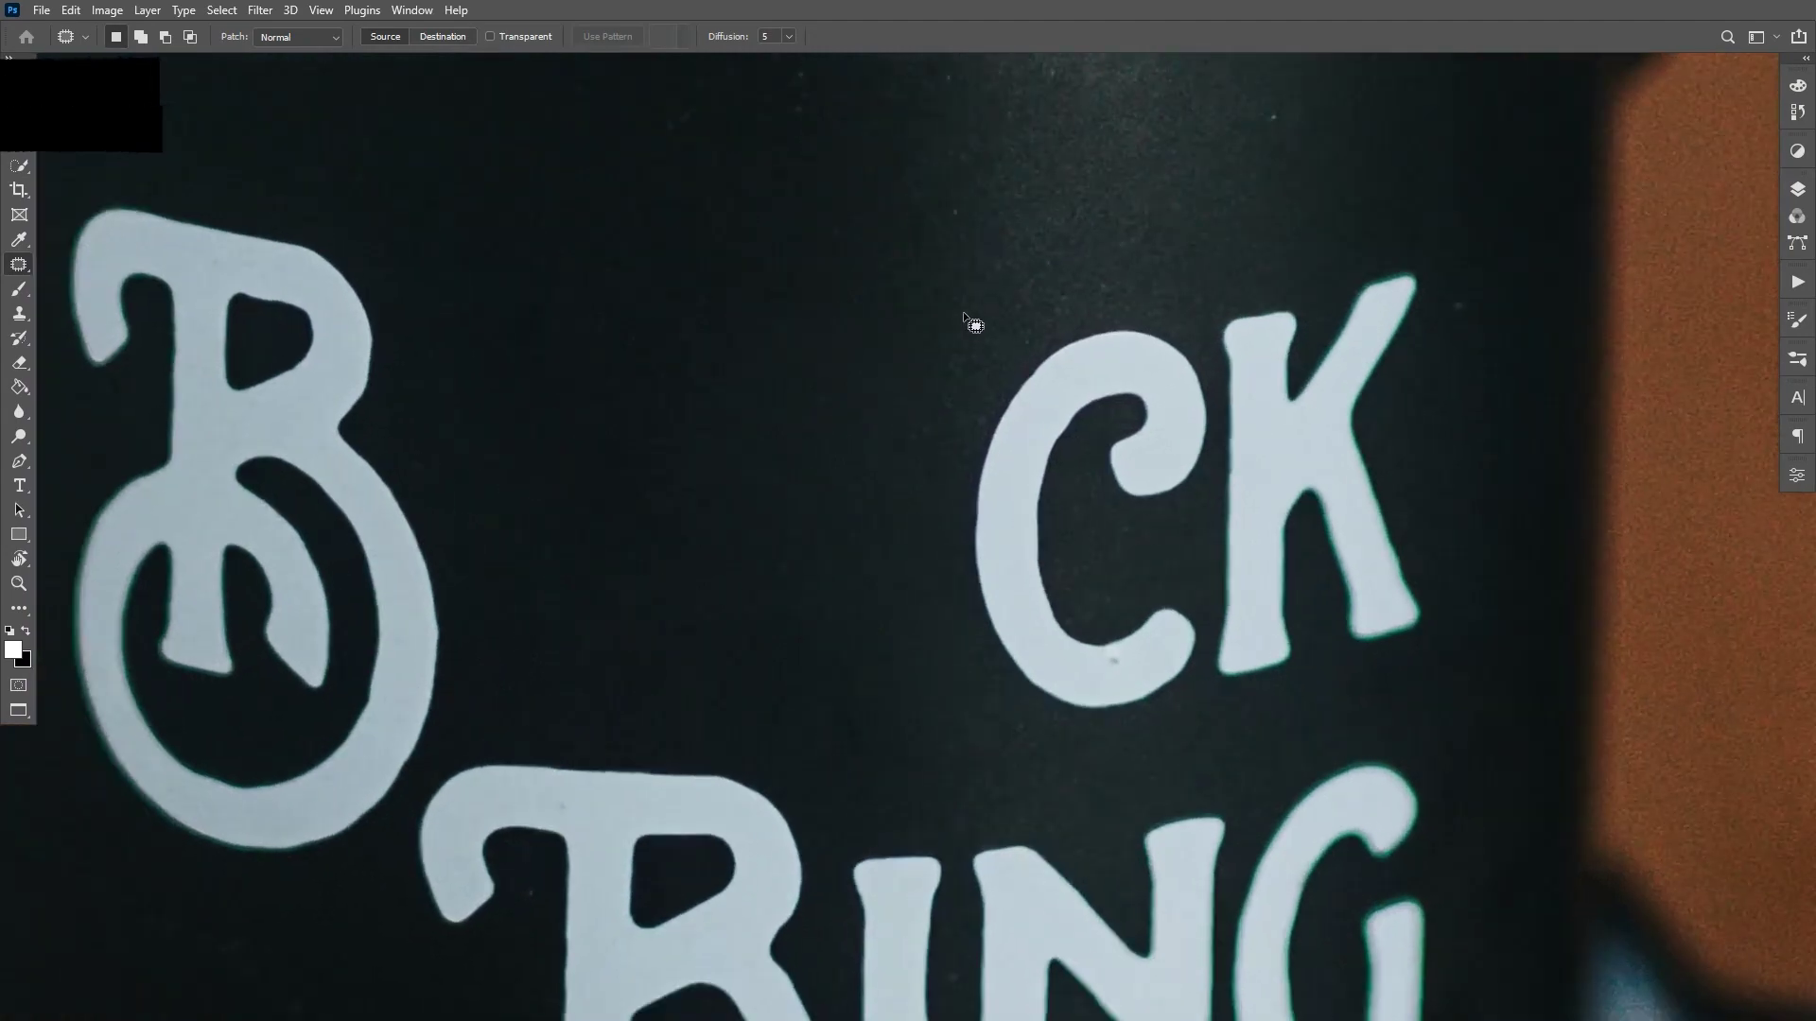
{"action": "scroll", "coordinate": [955, 331], "scroll_direction": "down", "scroll_amount": 1}
{"action": "scroll", "coordinate": [949, 346], "scroll_direction": "up", "scroll_amount": 1}
{"action": "scroll", "coordinate": [945, 343], "scroll_direction": "down", "scroll_amount": 4}
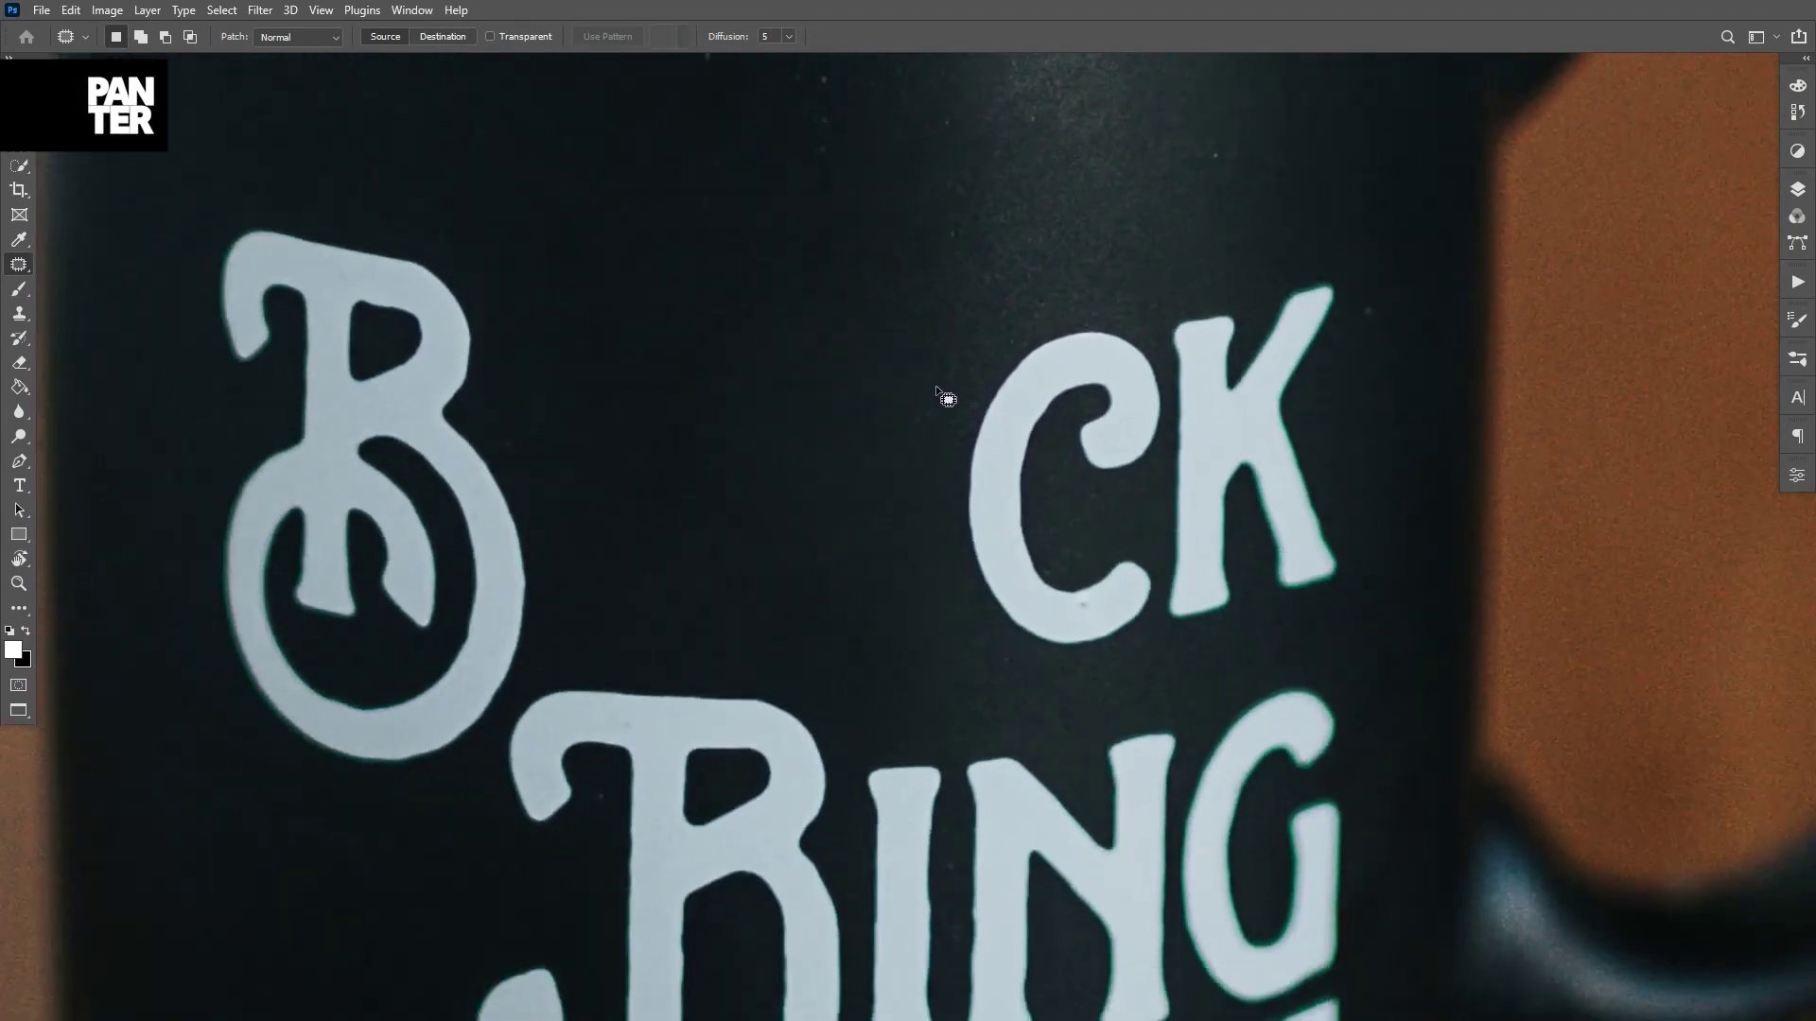
{"action": "scroll", "coordinate": [1036, 452], "scroll_direction": "down", "scroll_amount": 2}
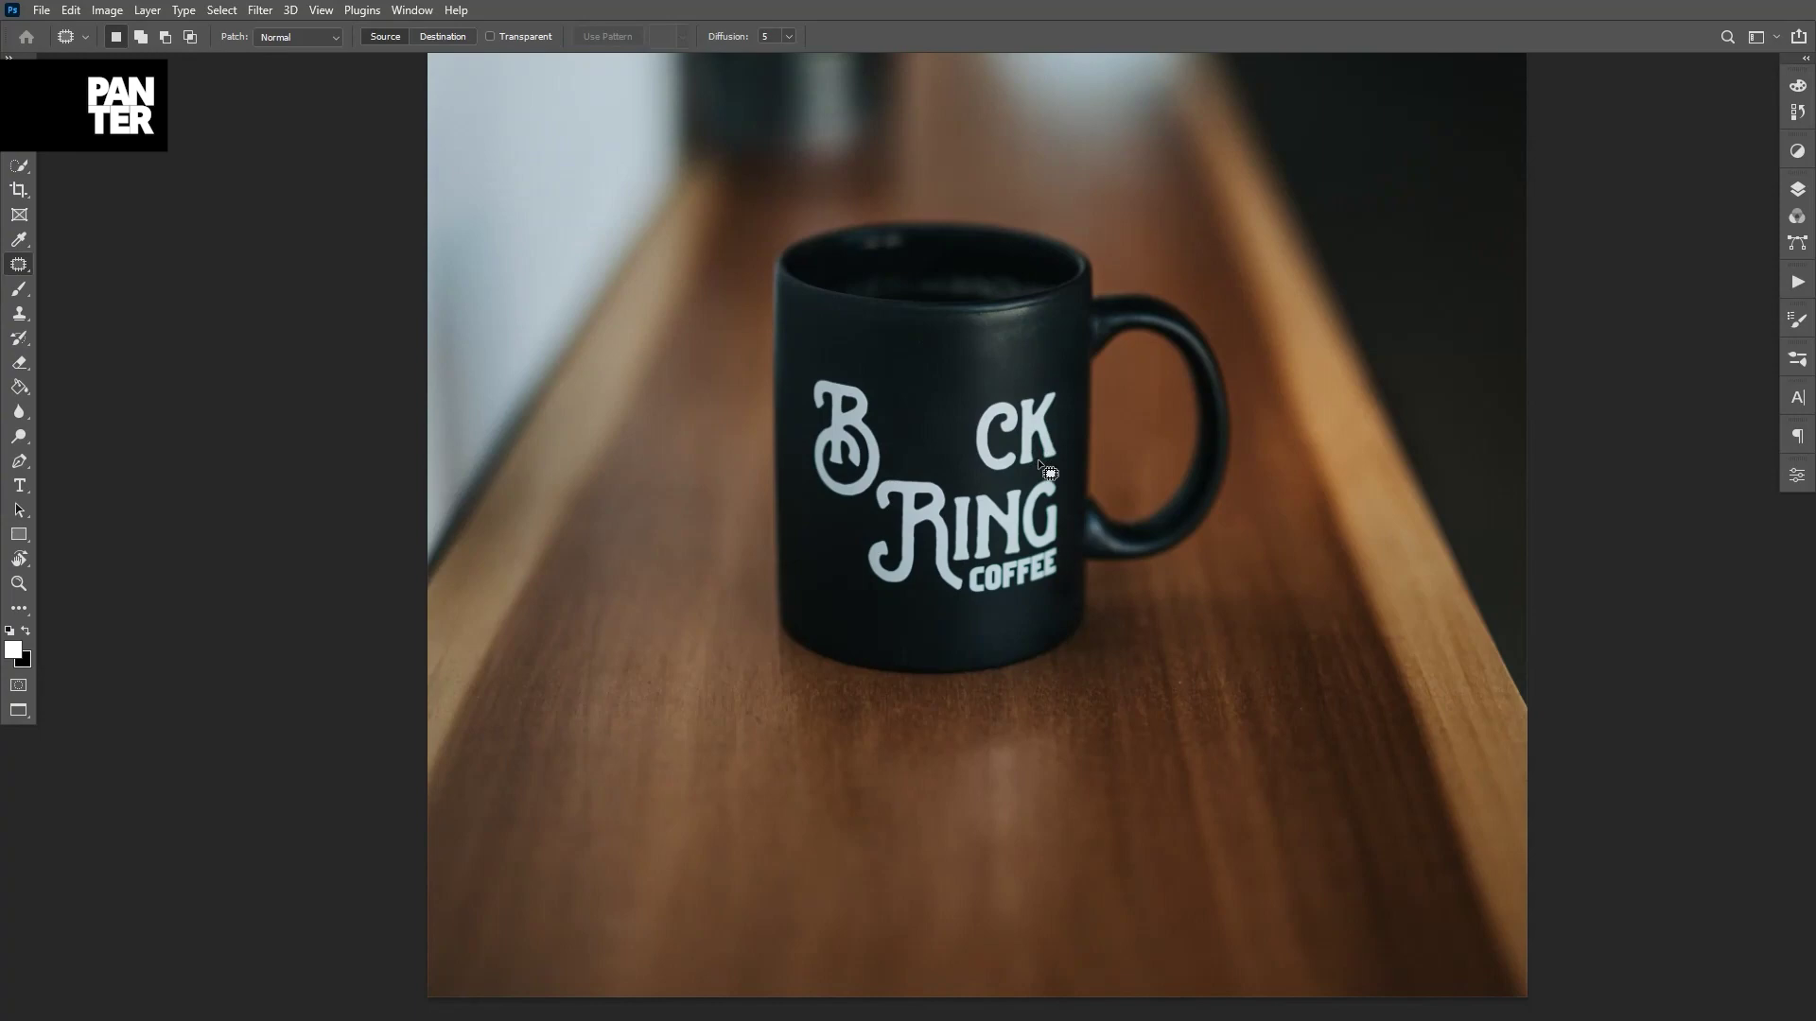
{"action": "scroll", "coordinate": [1081, 380], "scroll_direction": "up", "scroll_amount": 3}
{"action": "scroll", "coordinate": [1081, 381], "scroll_direction": "up", "scroll_amount": 4}
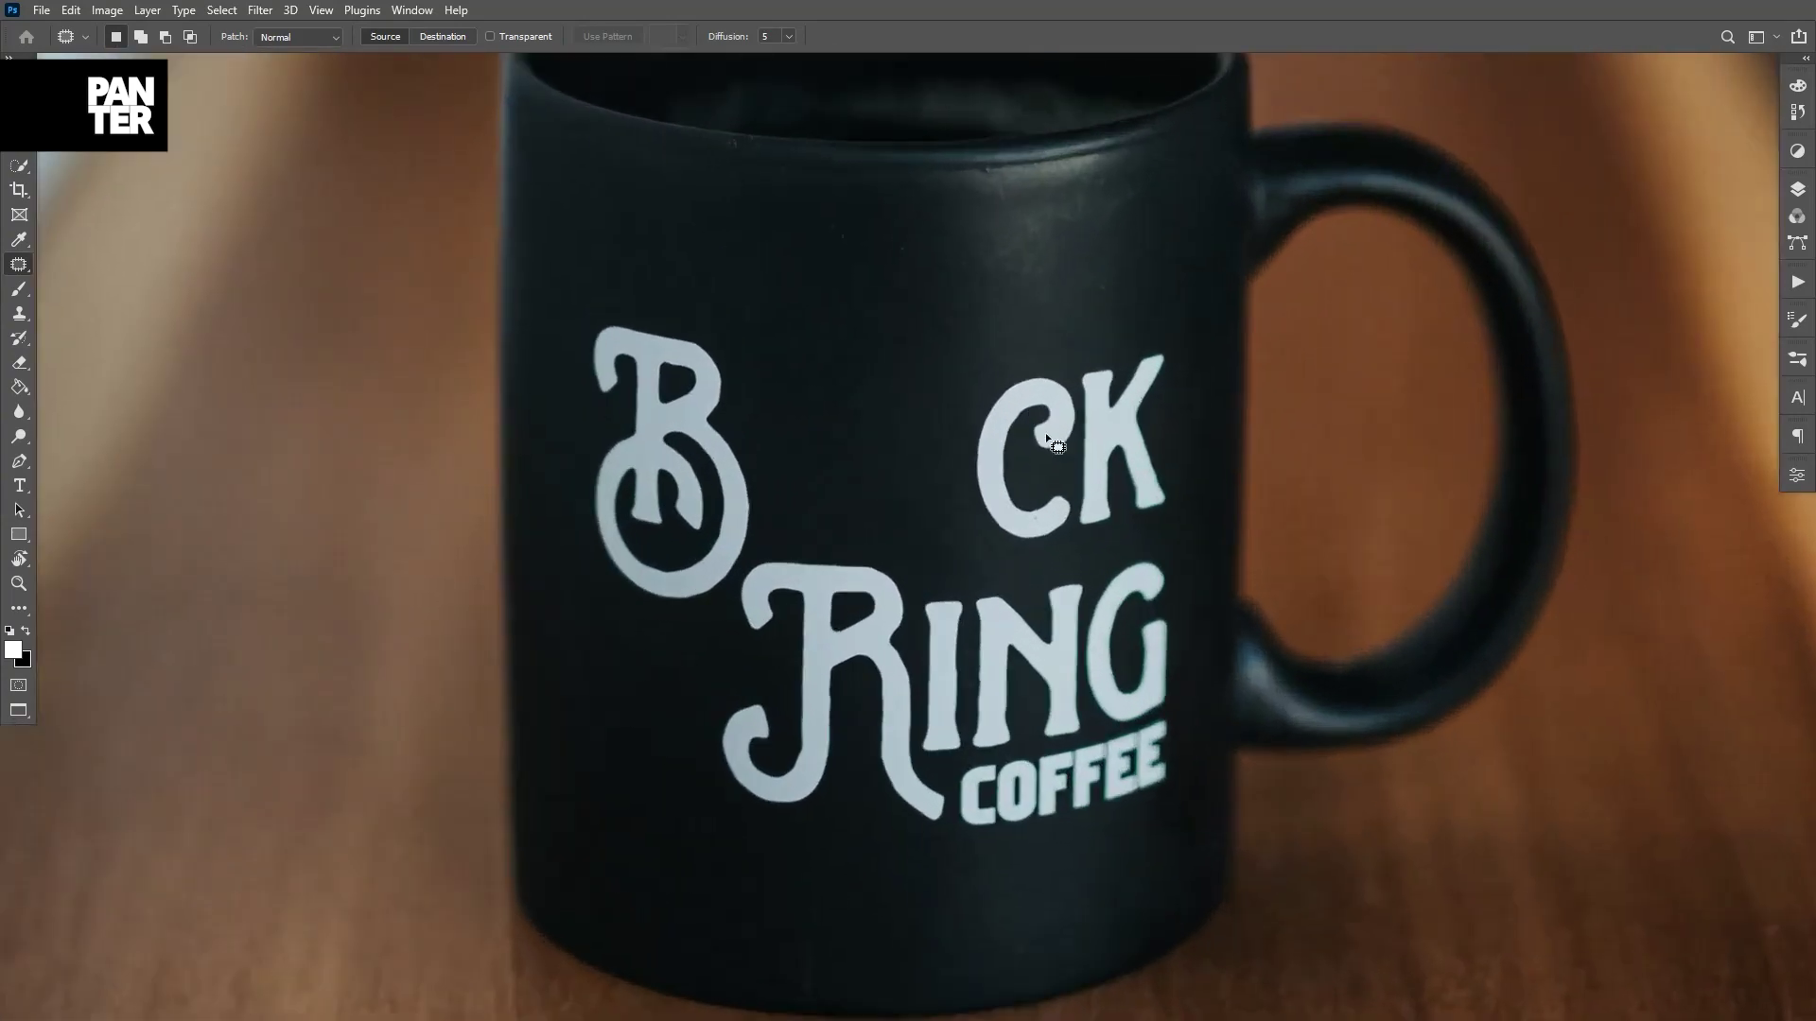
{"action": "scroll", "coordinate": [1070, 393], "scroll_direction": "up", "scroll_amount": 2}
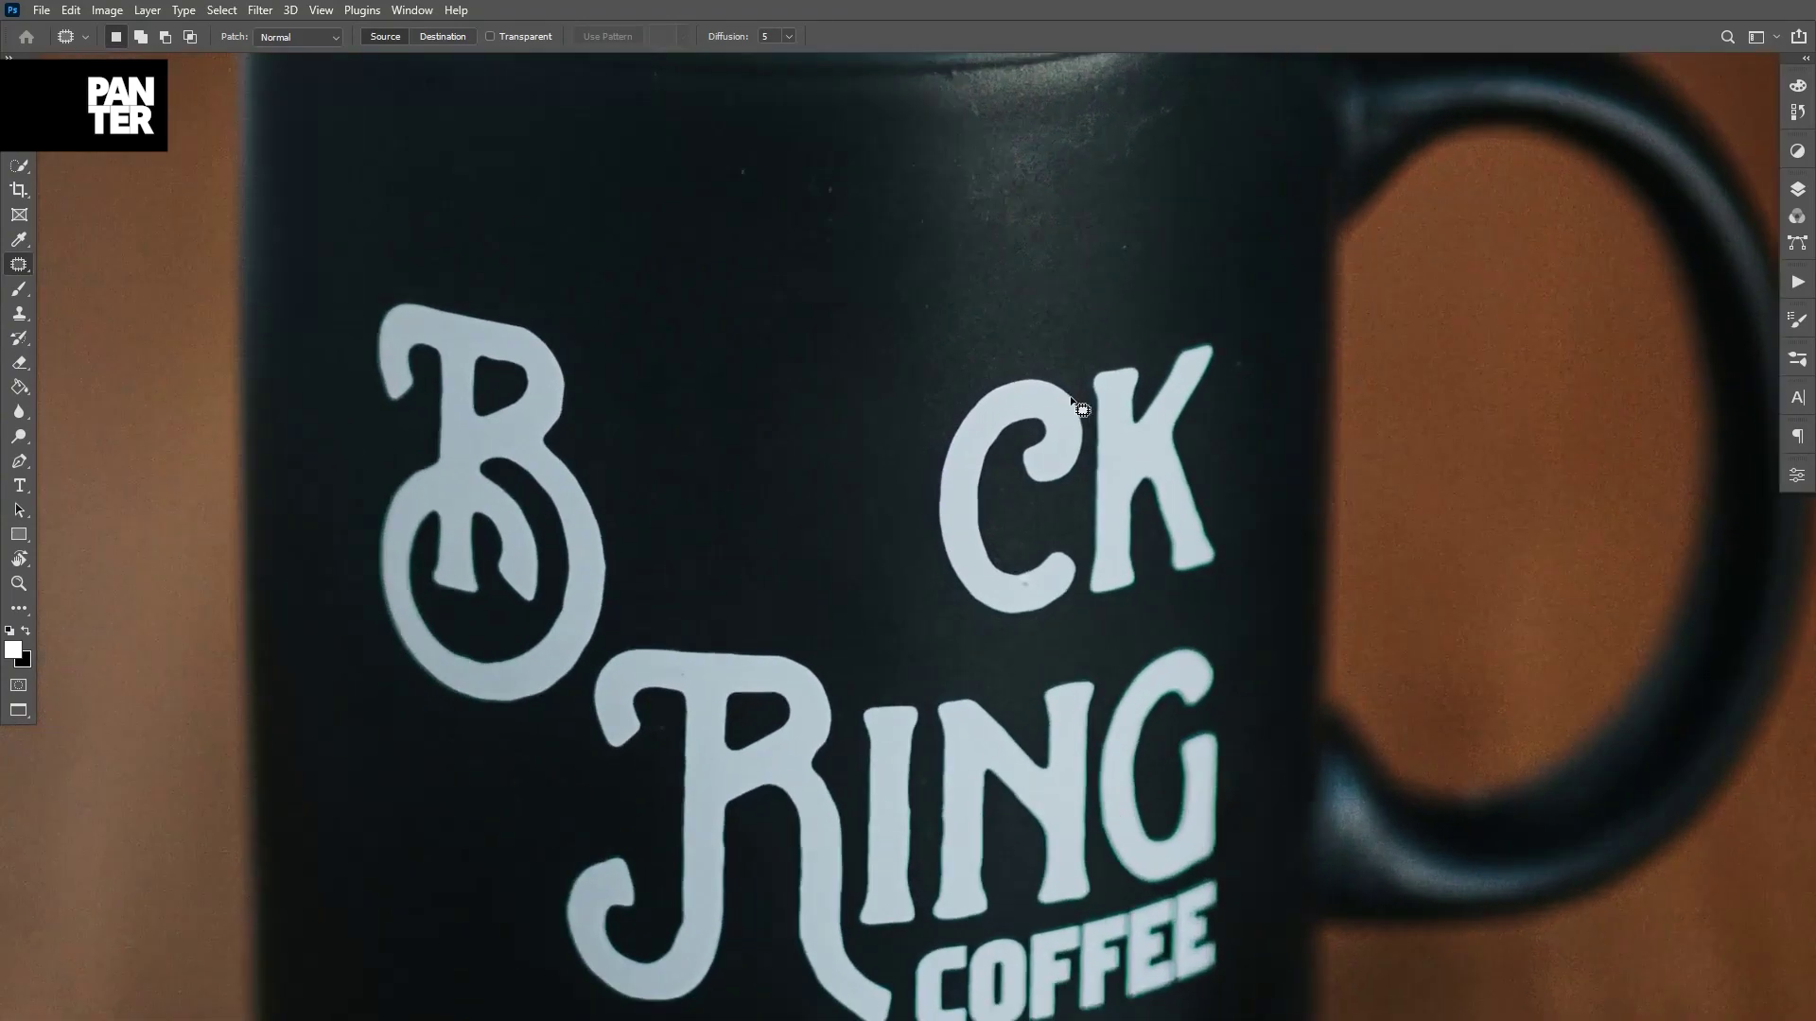
Patch the C away with clean mug texture from above.
{"action": "mouse_move", "coordinate": [1088, 417]}
{"action": "left_mouse_down"}
{"action": "mouse_move", "coordinate": [1076, 621]}
{"action": "mouse_move", "coordinate": [994, 656]}
{"action": "mouse_move", "coordinate": [944, 635]}
{"action": "mouse_move", "coordinate": [909, 558]}
{"action": "mouse_move", "coordinate": [908, 457]}
{"action": "mouse_move", "coordinate": [956, 376]}
{"action": "mouse_move", "coordinate": [1046, 355]}
{"action": "left_mouse_up"}
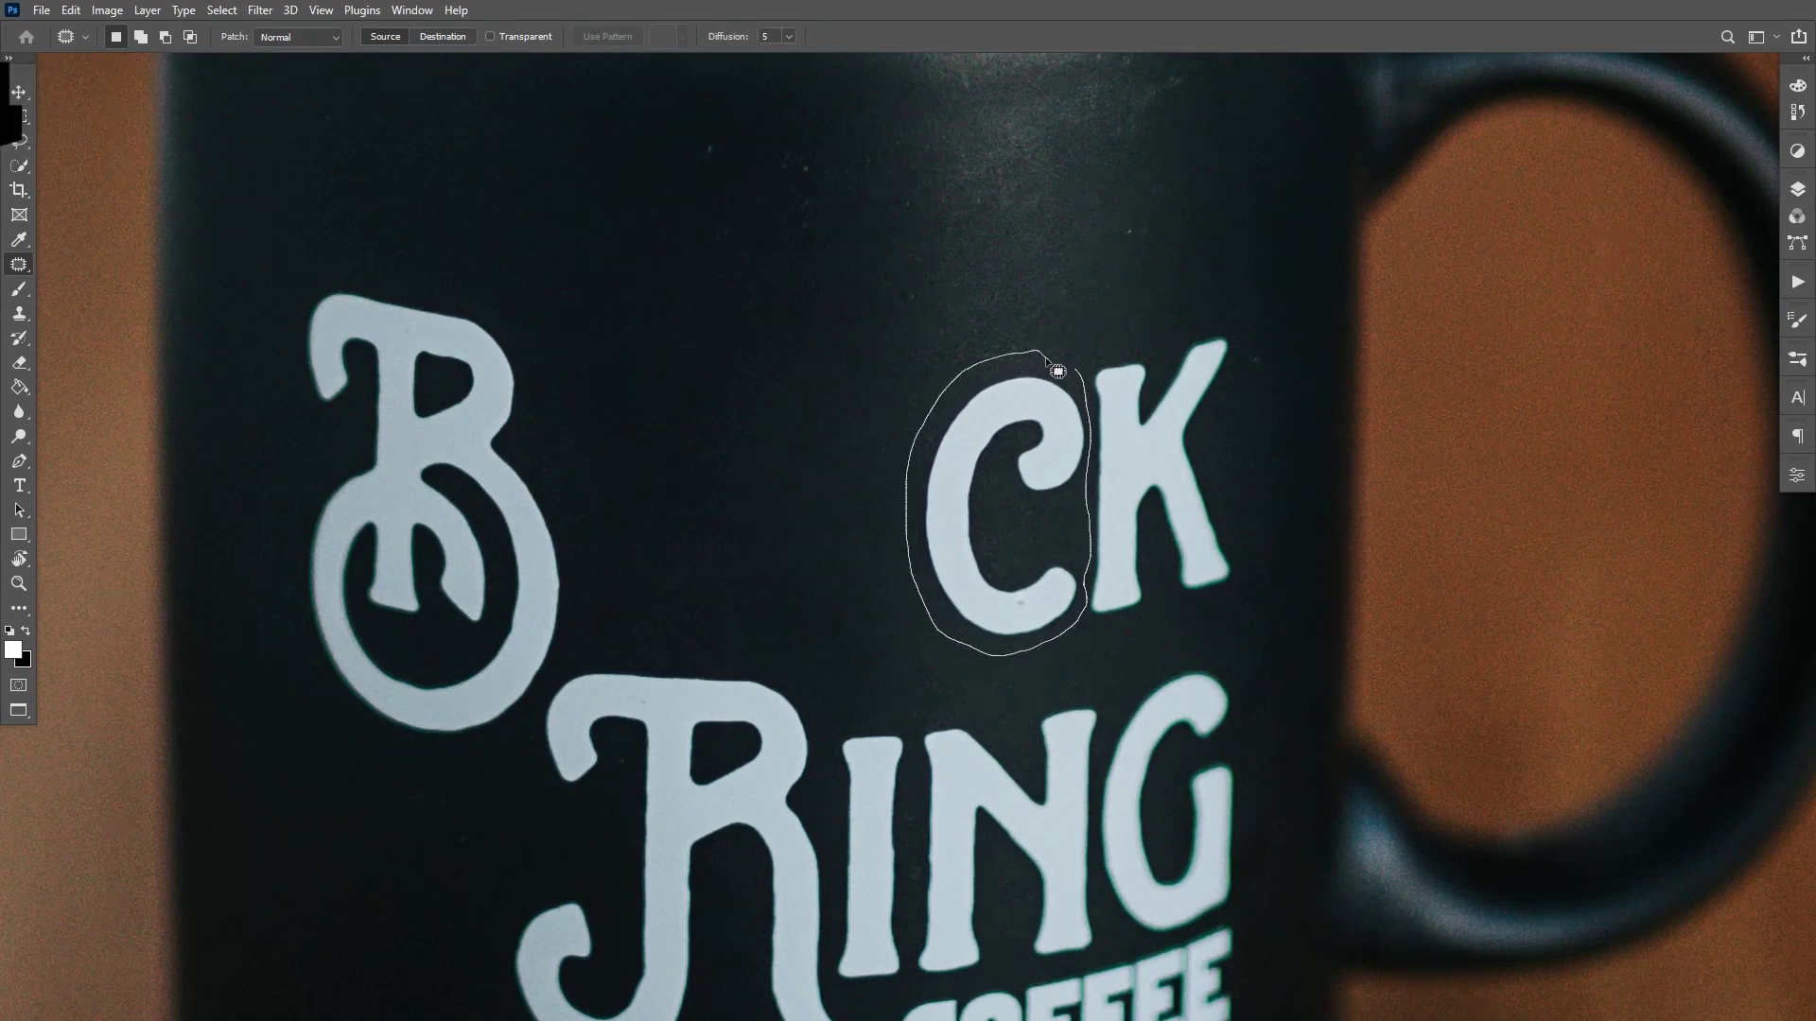
{"action": "scroll", "coordinate": [1046, 356], "scroll_direction": "down", "scroll_amount": 2}
{"action": "left_click_drag", "start_coordinate": [1065, 463], "coordinate": [1048, 242]}
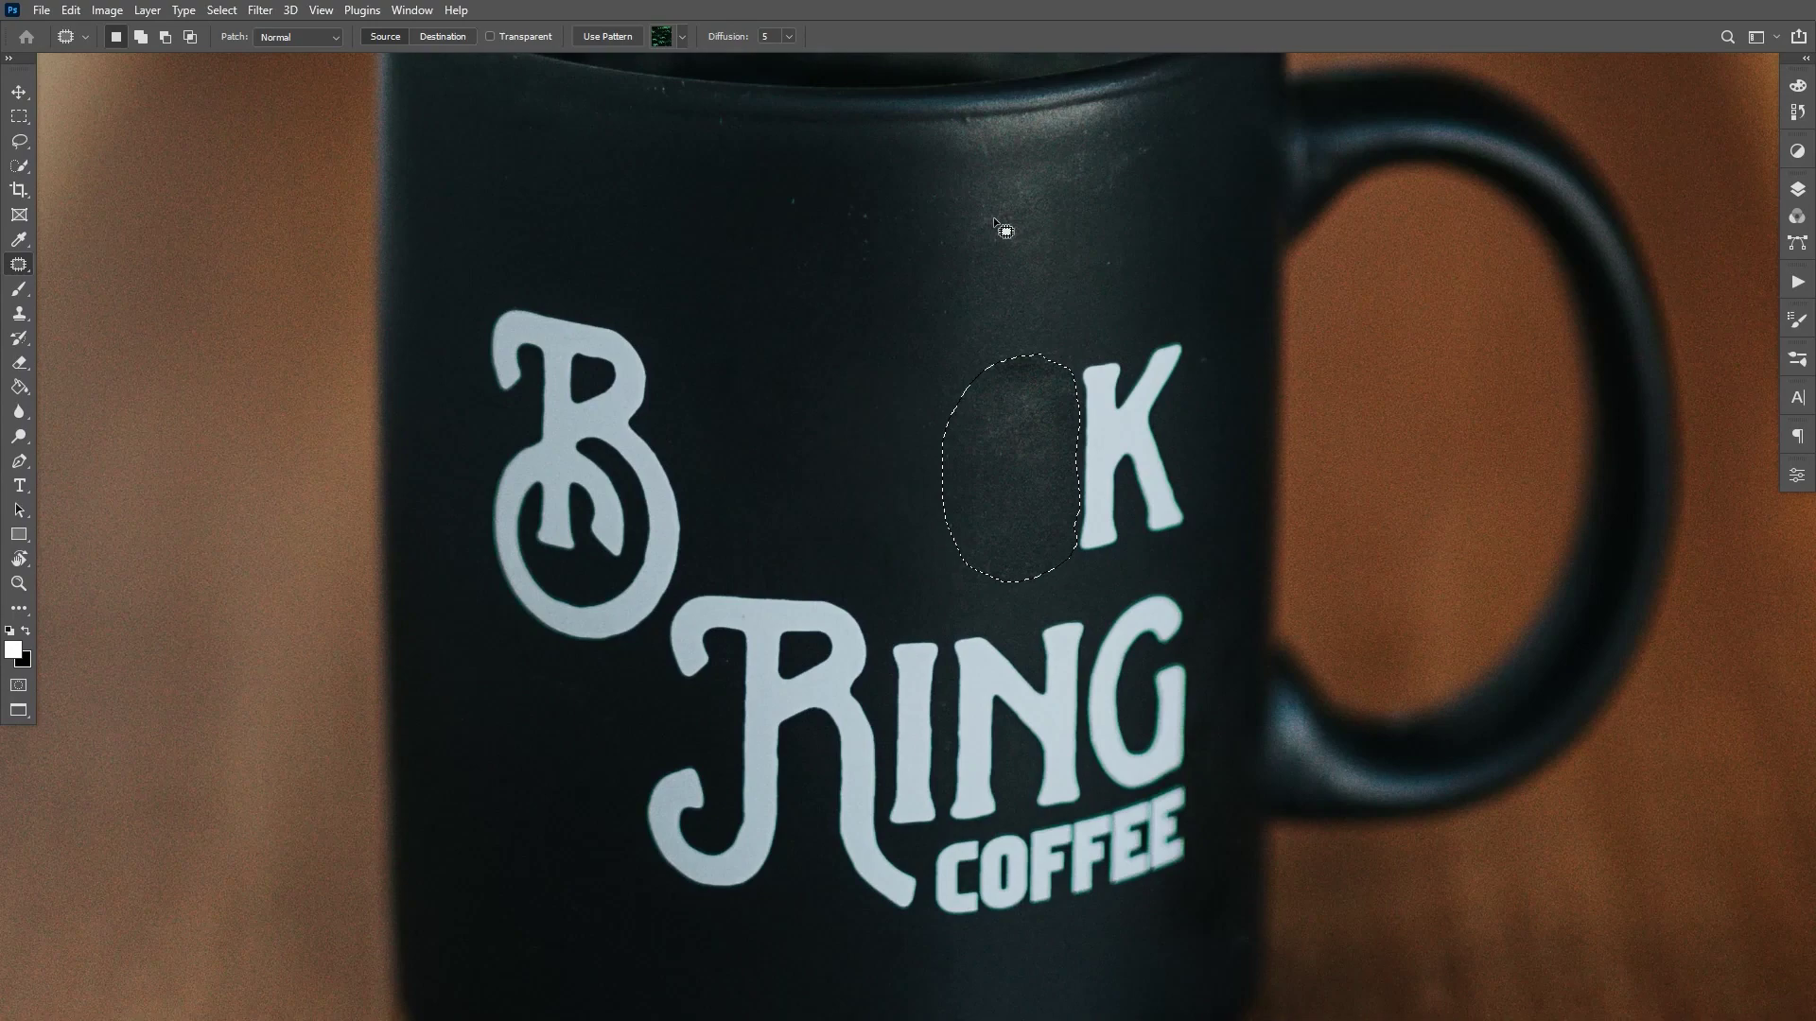
{"action": "key", "text": "ctrl+d"}
Patch the leftover smudge to the left of the K.
{"action": "scroll", "coordinate": [1091, 293], "scroll_direction": "up", "scroll_amount": 1}
{"action": "scroll", "coordinate": [1040, 424], "scroll_direction": "down", "scroll_amount": 3}
{"action": "scroll", "coordinate": [1045, 405], "scroll_direction": "up", "scroll_amount": 3}
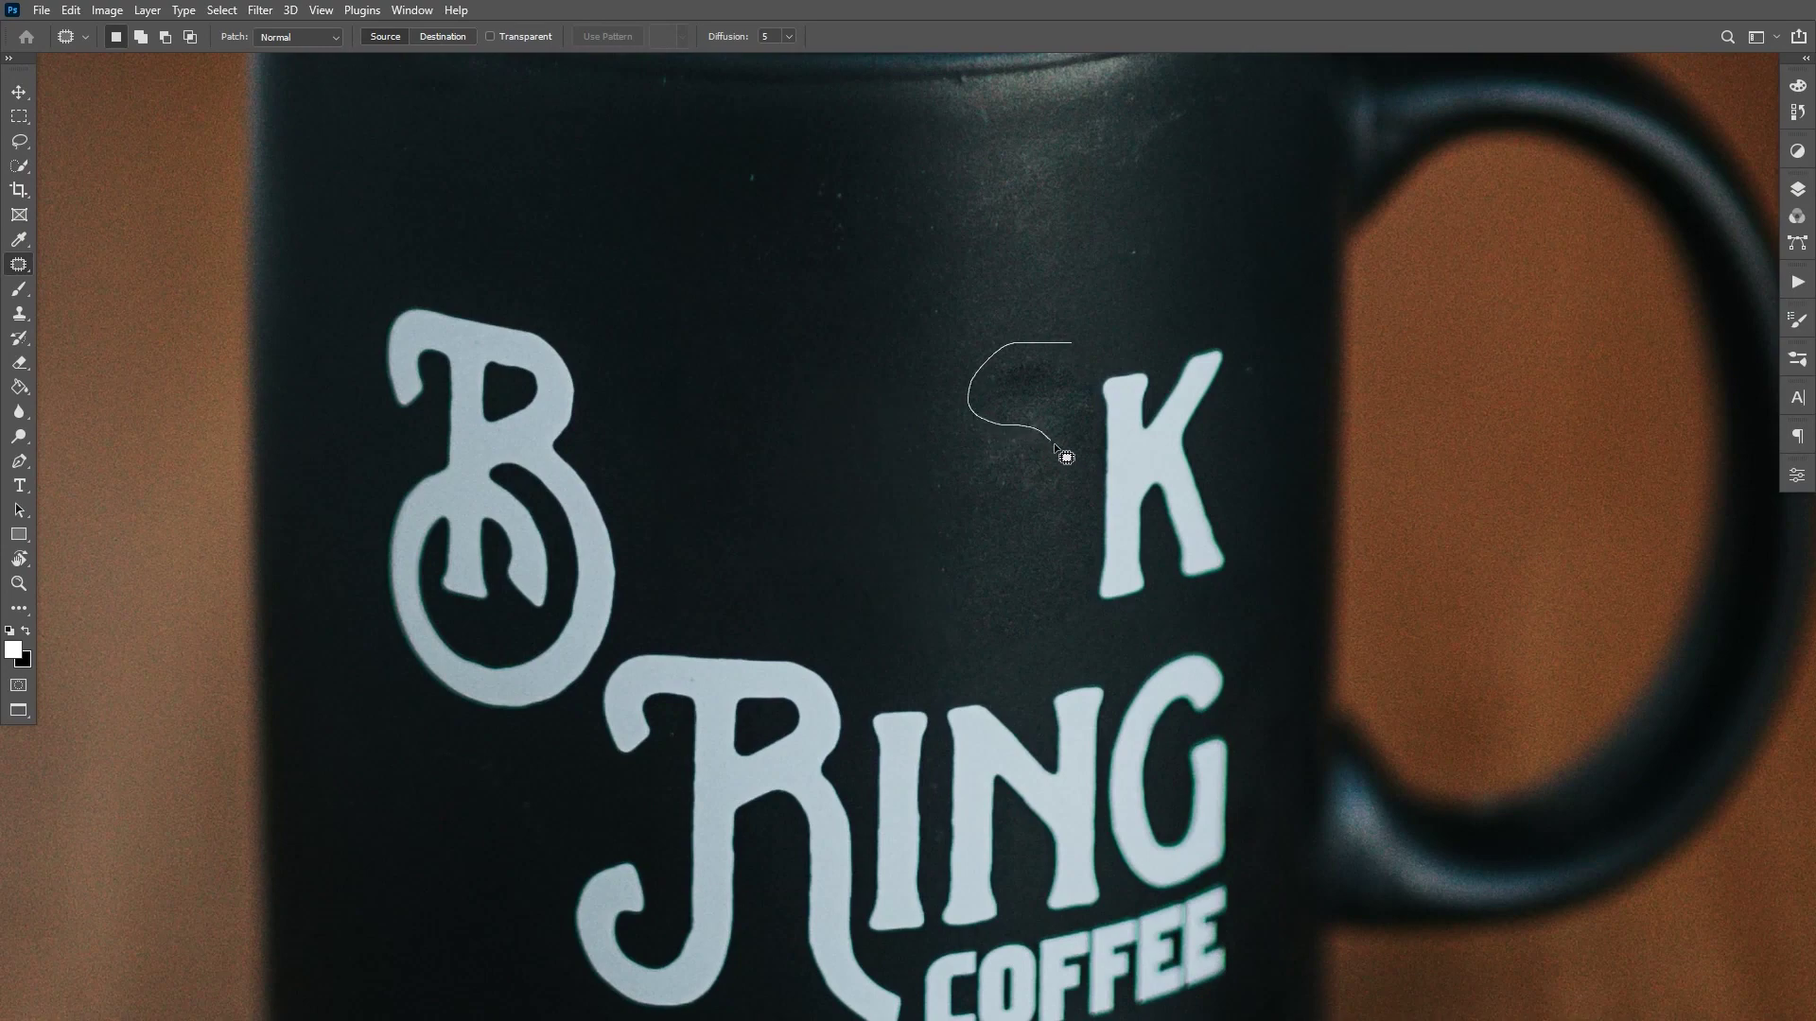
{"action": "left_click_drag", "start_coordinate": [1097, 407], "coordinate": [1088, 288]}
{"action": "key", "text": "ctrl+d"}
{"action": "scroll", "coordinate": [1127, 302], "scroll_direction": "down", "scroll_amount": 5}
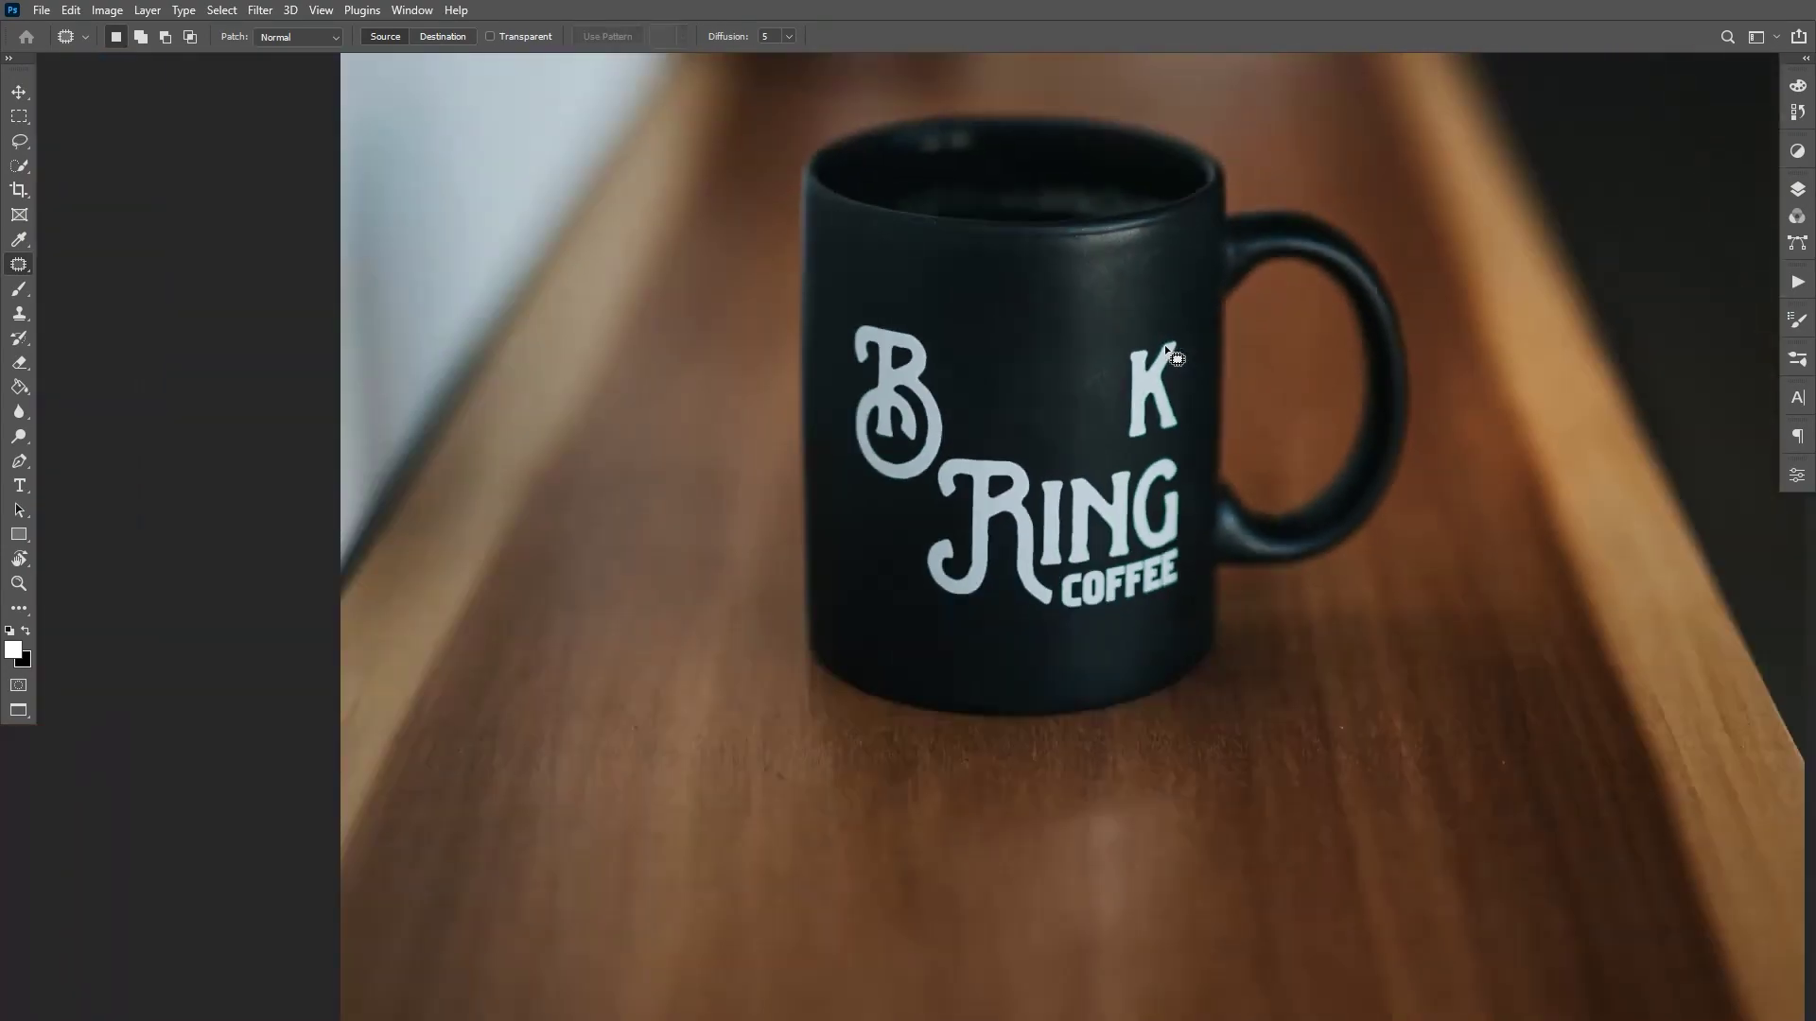
{"action": "scroll", "coordinate": [1012, 316], "scroll_direction": "up", "scroll_amount": 4}
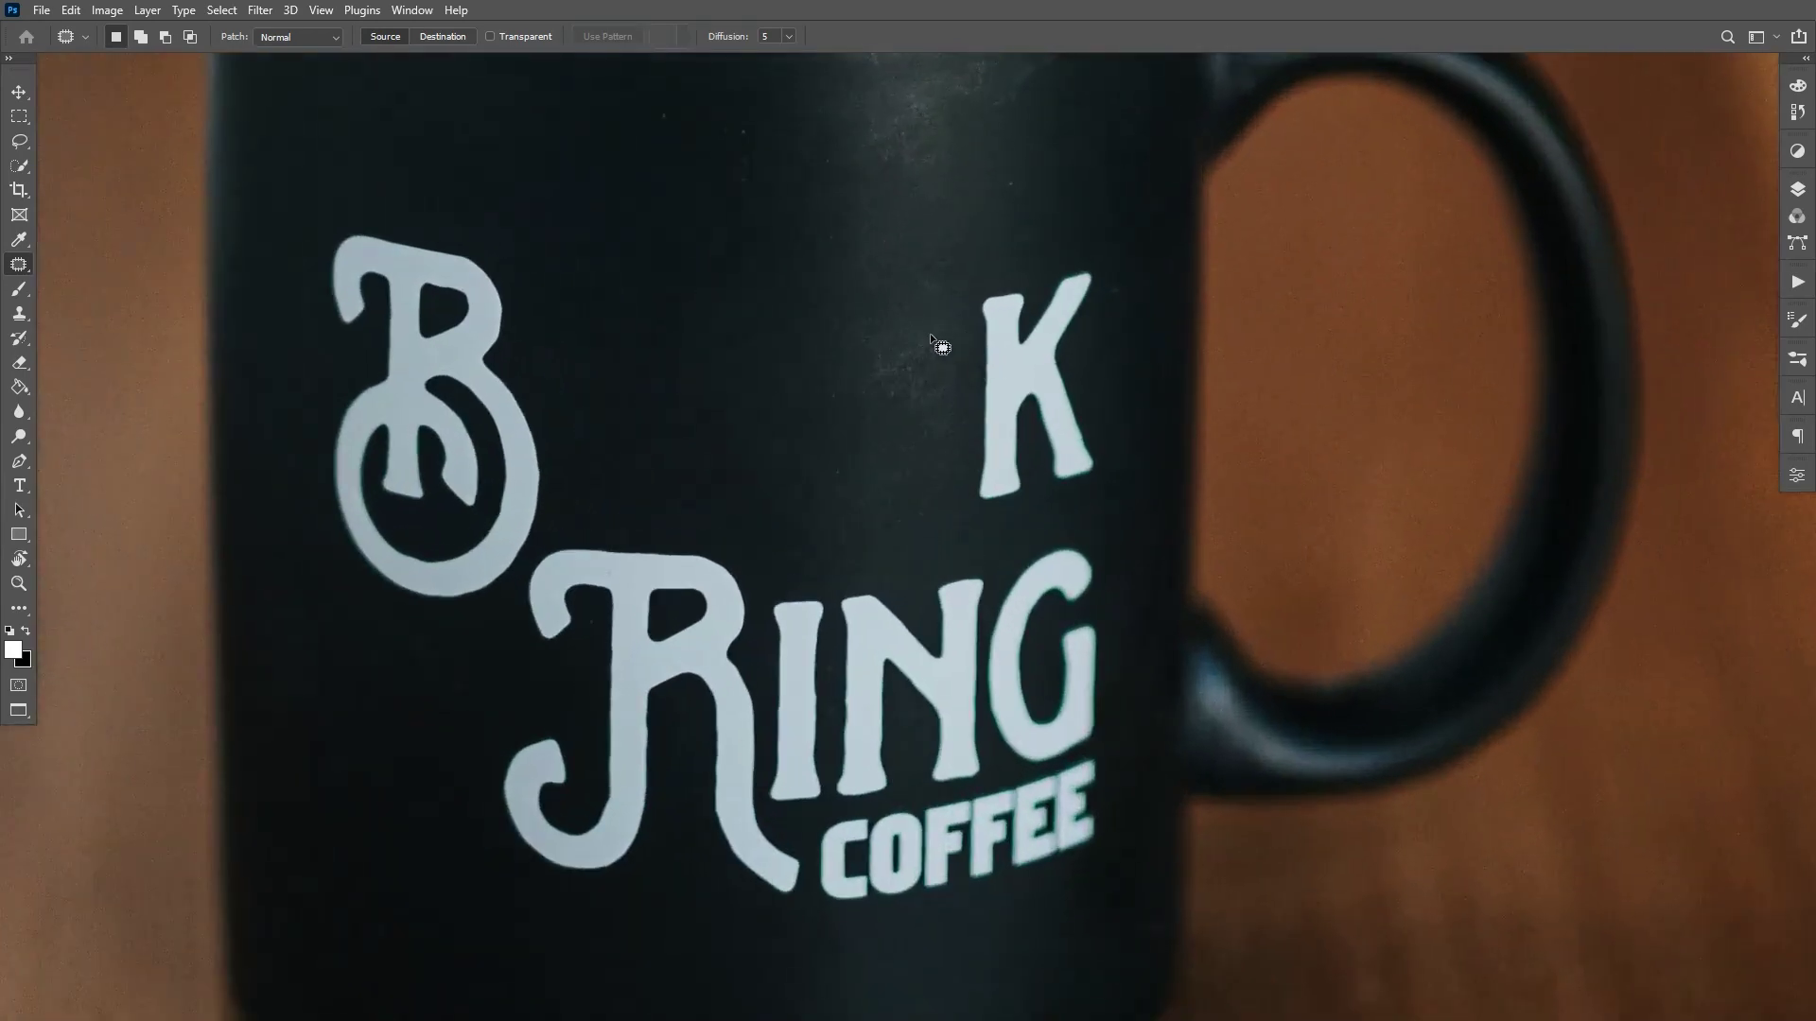
Replace the leftover marks left of the K with clean texture from below.
{"action": "left_click_drag", "start_coordinate": [946, 449], "coordinate": [927, 328]}
{"action": "left_click_drag", "start_coordinate": [925, 390], "coordinate": [932, 508]}
{"action": "key", "text": "ctrl+d"}
{"action": "scroll", "coordinate": [940, 268], "scroll_direction": "down", "scroll_amount": 4}
{"action": "scroll", "coordinate": [1014, 294], "scroll_direction": "up", "scroll_amount": 4}
Outline the K and cover it with mug texture from above.
{"action": "mouse_move", "coordinate": [1037, 238]}
{"action": "left_mouse_down"}
{"action": "mouse_move", "coordinate": [919, 276]}
{"action": "mouse_move", "coordinate": [923, 515]}
{"action": "left_mouse_up"}
{"action": "mouse_move", "coordinate": [1044, 506]}
{"action": "left_mouse_down"}
{"action": "mouse_move", "coordinate": [1063, 470]}
{"action": "mouse_move", "coordinate": [1030, 341]}
{"action": "mouse_move", "coordinate": [1055, 246]}
{"action": "mouse_move", "coordinate": [1047, 402]}
{"action": "left_mouse_up"}
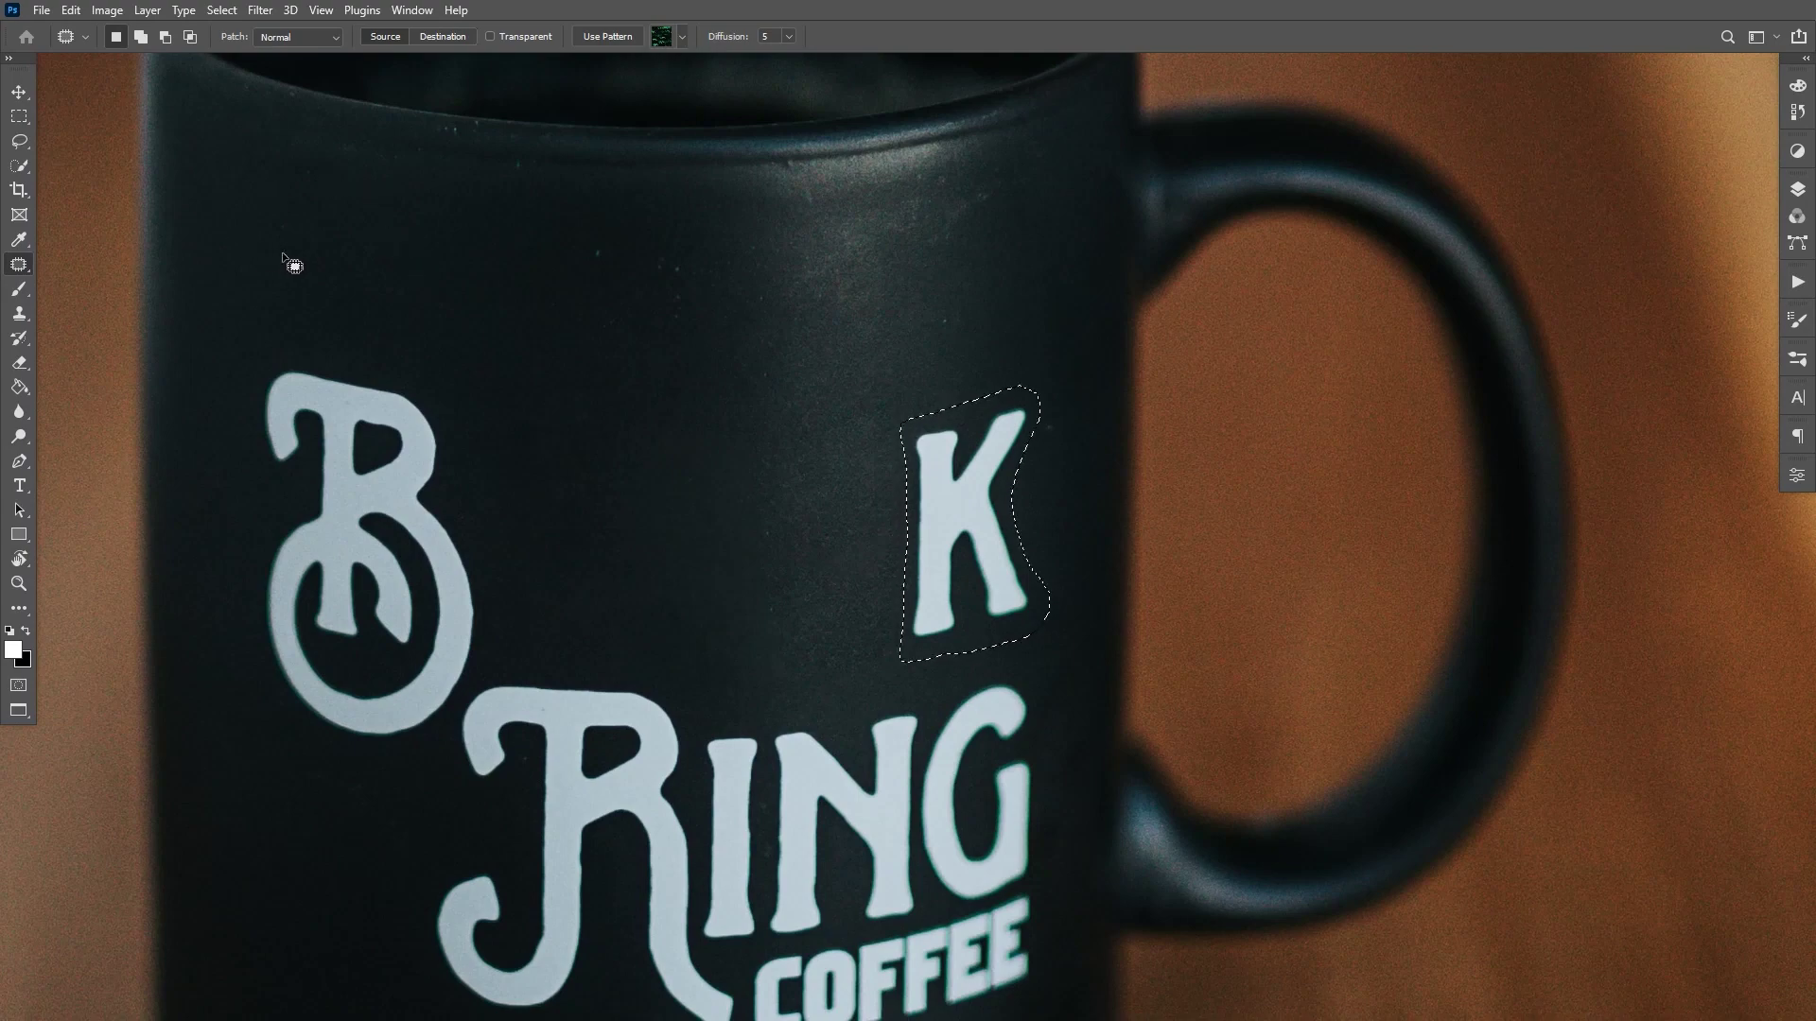
{"action": "scroll", "coordinate": [950, 299], "scroll_direction": "up", "scroll_amount": 1}
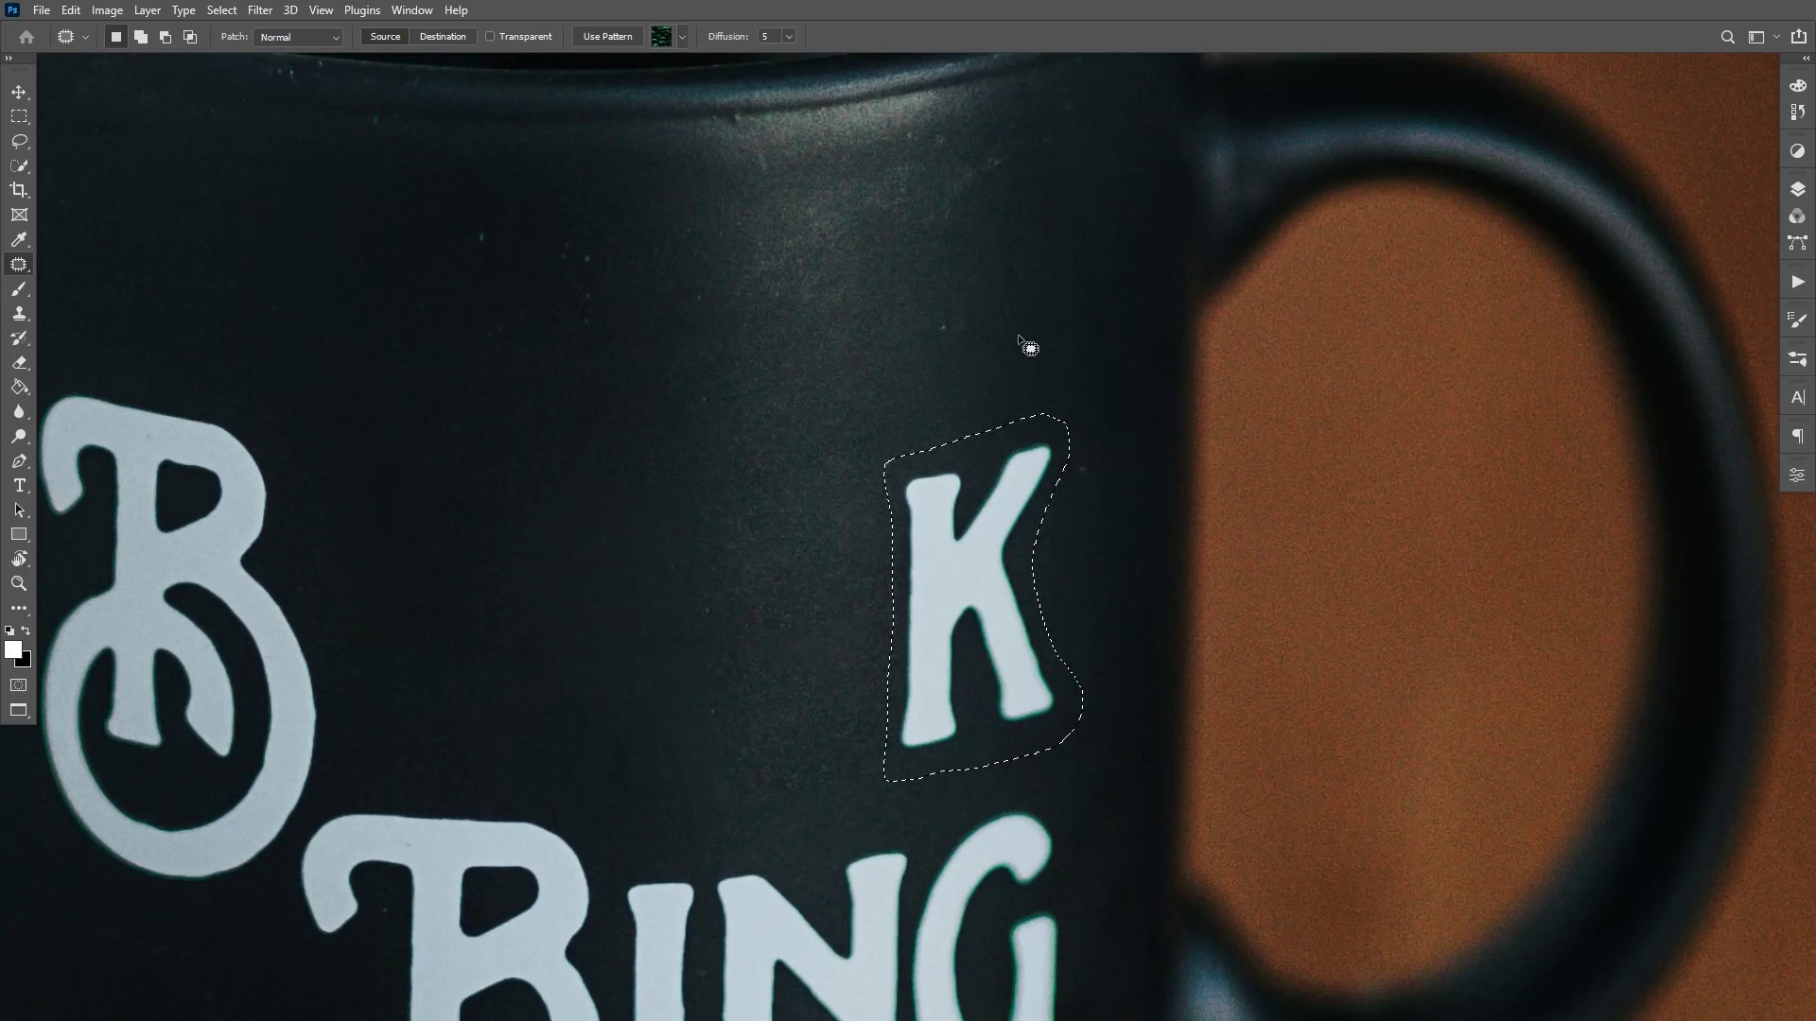
{"action": "left_click_drag", "start_coordinate": [371, 325], "coordinate": [731, 353]}
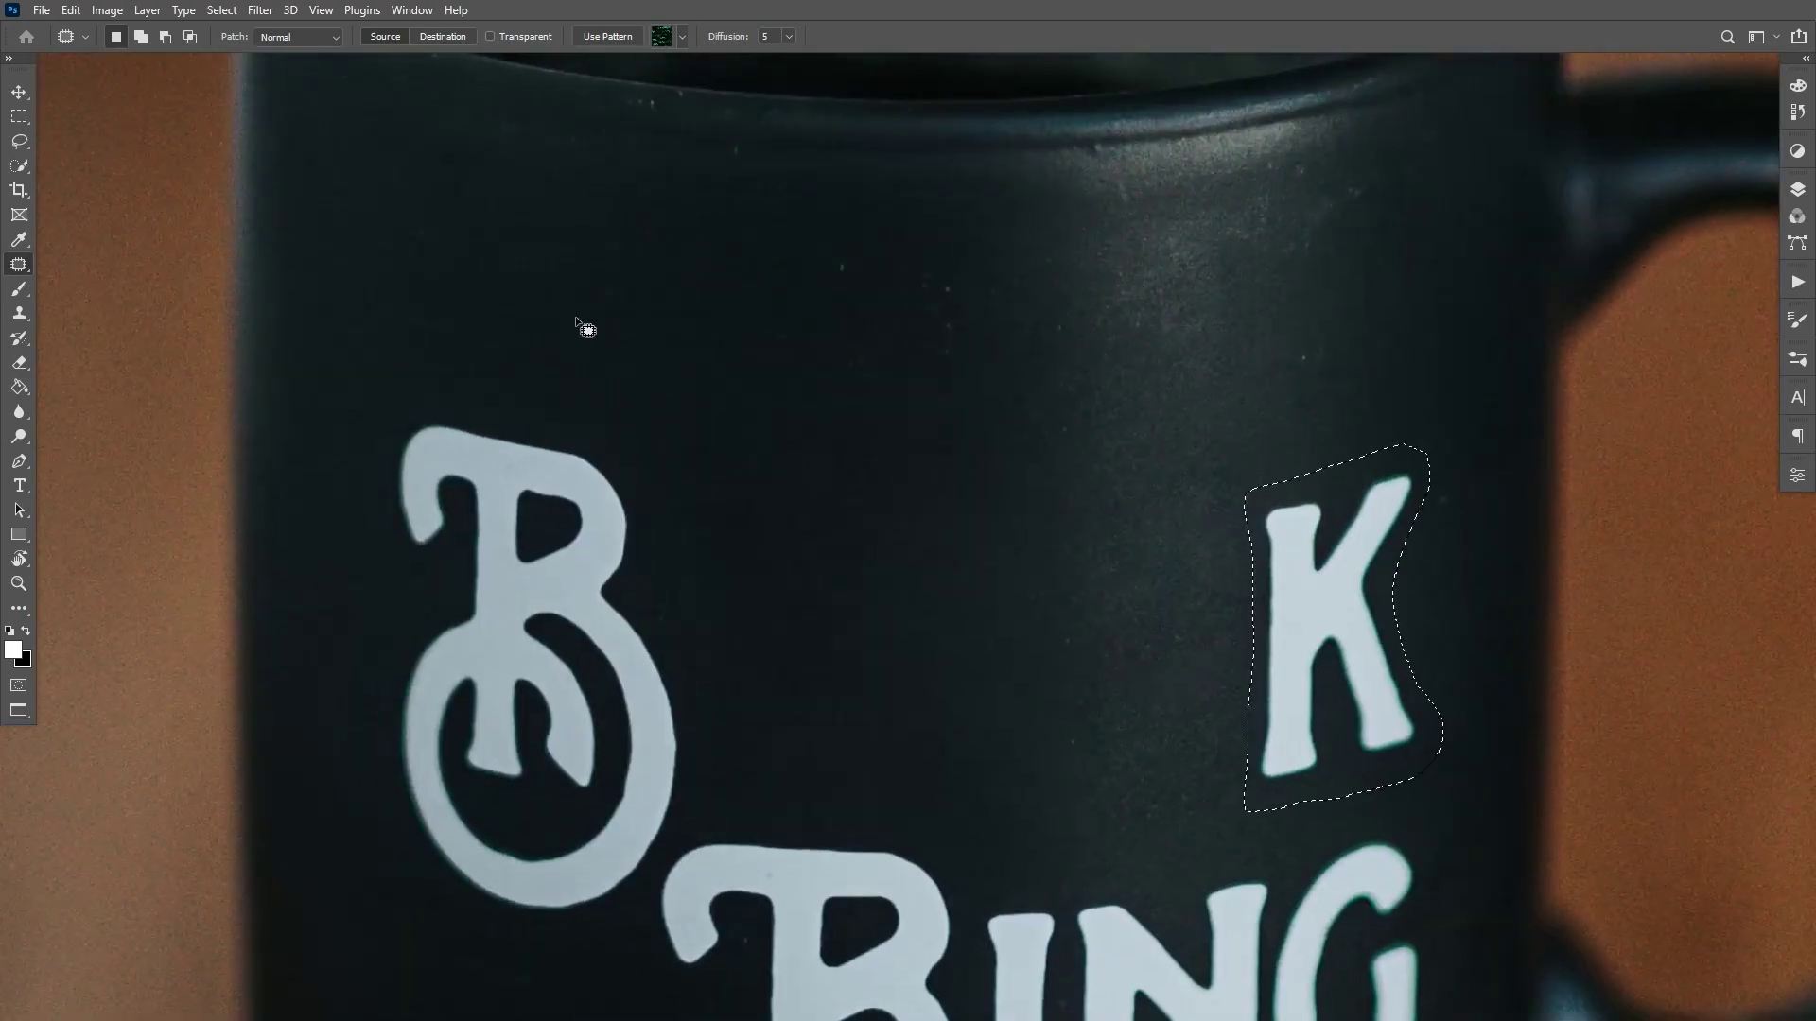
{"action": "scroll", "coordinate": [936, 406], "scroll_direction": "right", "scroll_amount": 3}
{"action": "left_click_drag", "start_coordinate": [1026, 628], "coordinate": [1029, 431]}
{"action": "key", "text": "ctrl+d"}
Patch over the K's remnants, fit the mug in view, and start outlining a leftover spot.
{"action": "mouse_move", "coordinate": [1126, 635]}
{"action": "left_mouse_down"}
{"action": "mouse_move", "coordinate": [1121, 561]}
{"action": "mouse_move", "coordinate": [968, 499]}
{"action": "mouse_move", "coordinate": [907, 559]}
{"action": "mouse_move", "coordinate": [873, 642]}
{"action": "left_mouse_up"}
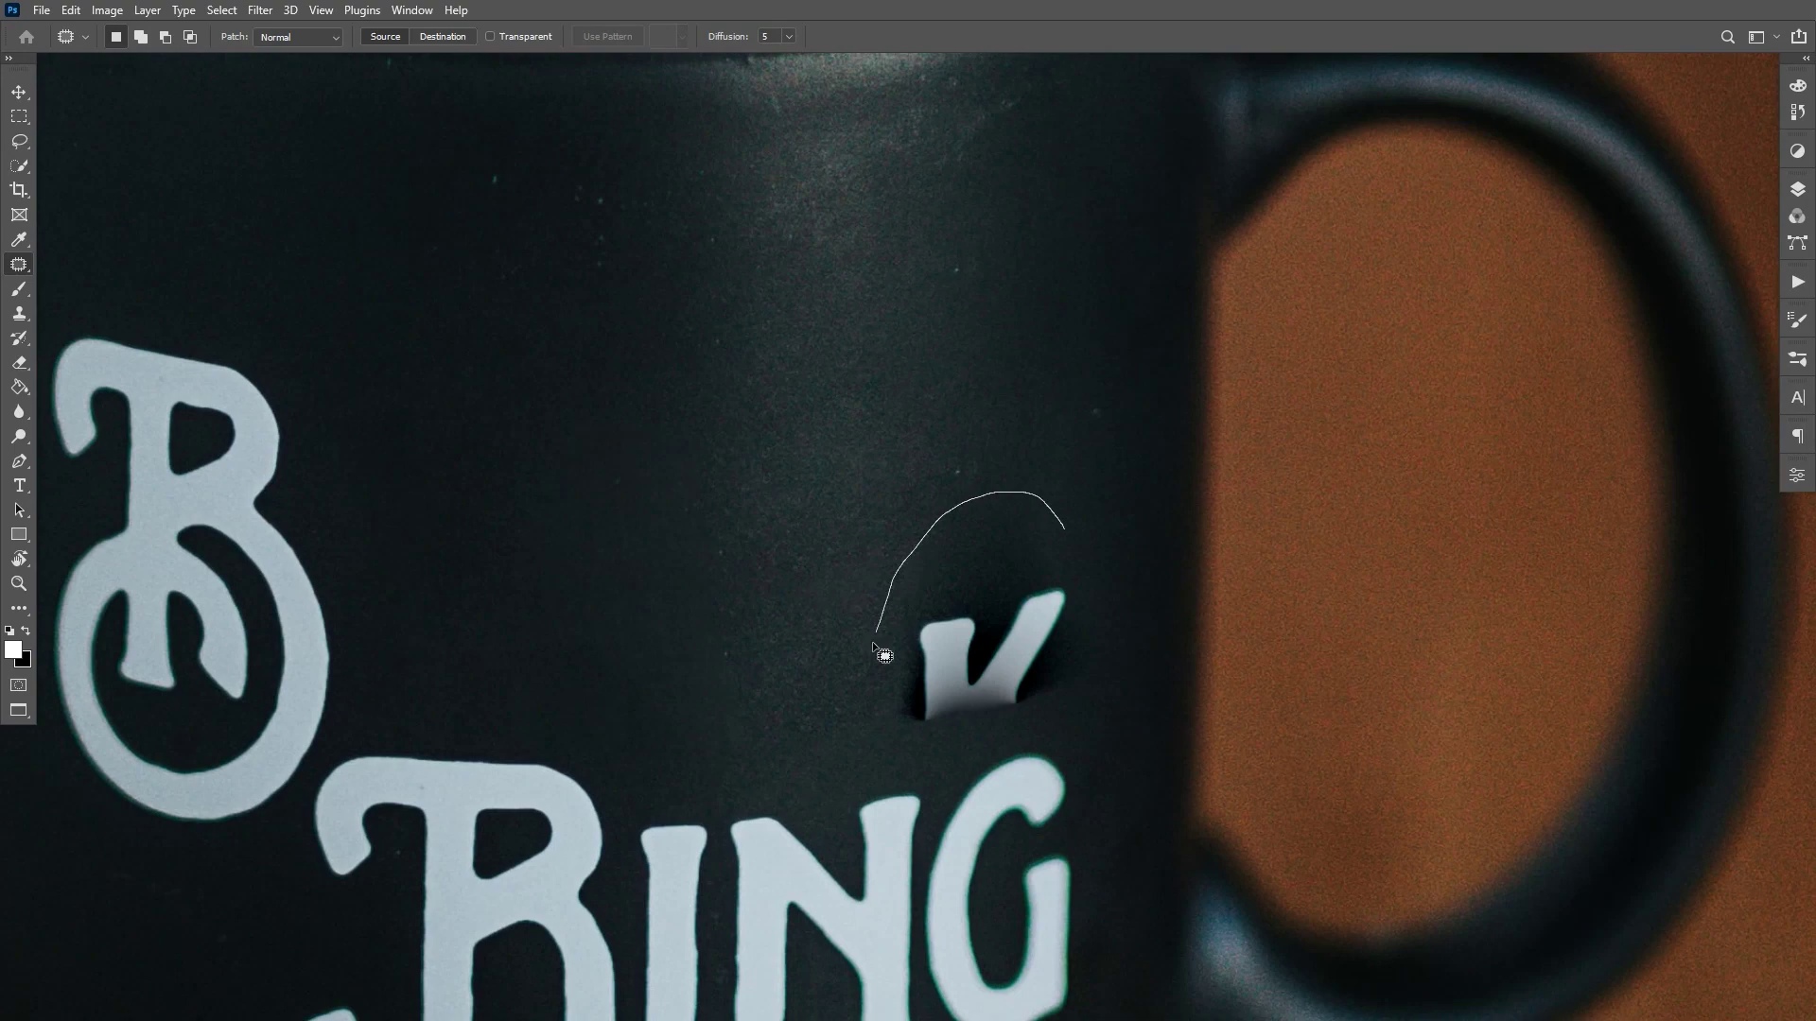
{"action": "mouse_move", "coordinate": [1041, 719]}
{"action": "left_mouse_down"}
{"action": "mouse_move", "coordinate": [1116, 661]}
{"action": "mouse_move", "coordinate": [1069, 369]}
{"action": "left_mouse_up"}
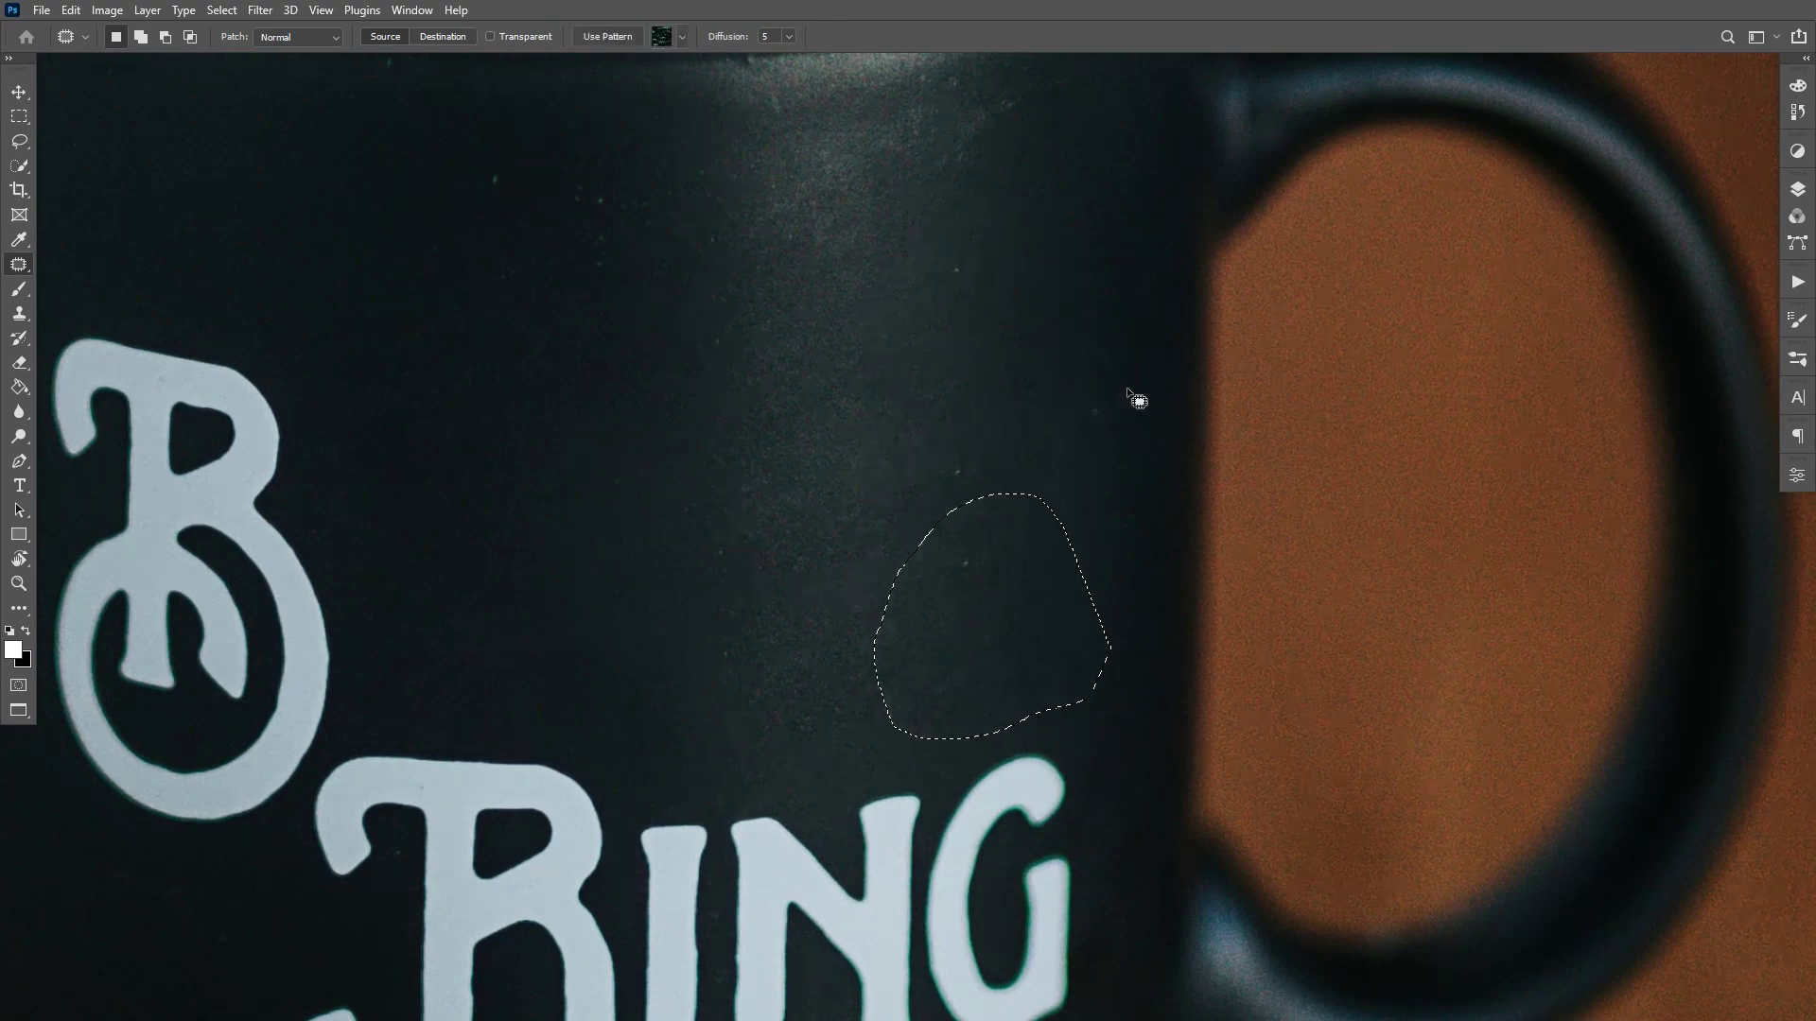
{"action": "key", "text": "ctrl+d"}
{"action": "key", "text": "ctrl+0"}
{"action": "scroll", "coordinate": [1186, 567], "scroll_direction": "up", "scroll_amount": 6}
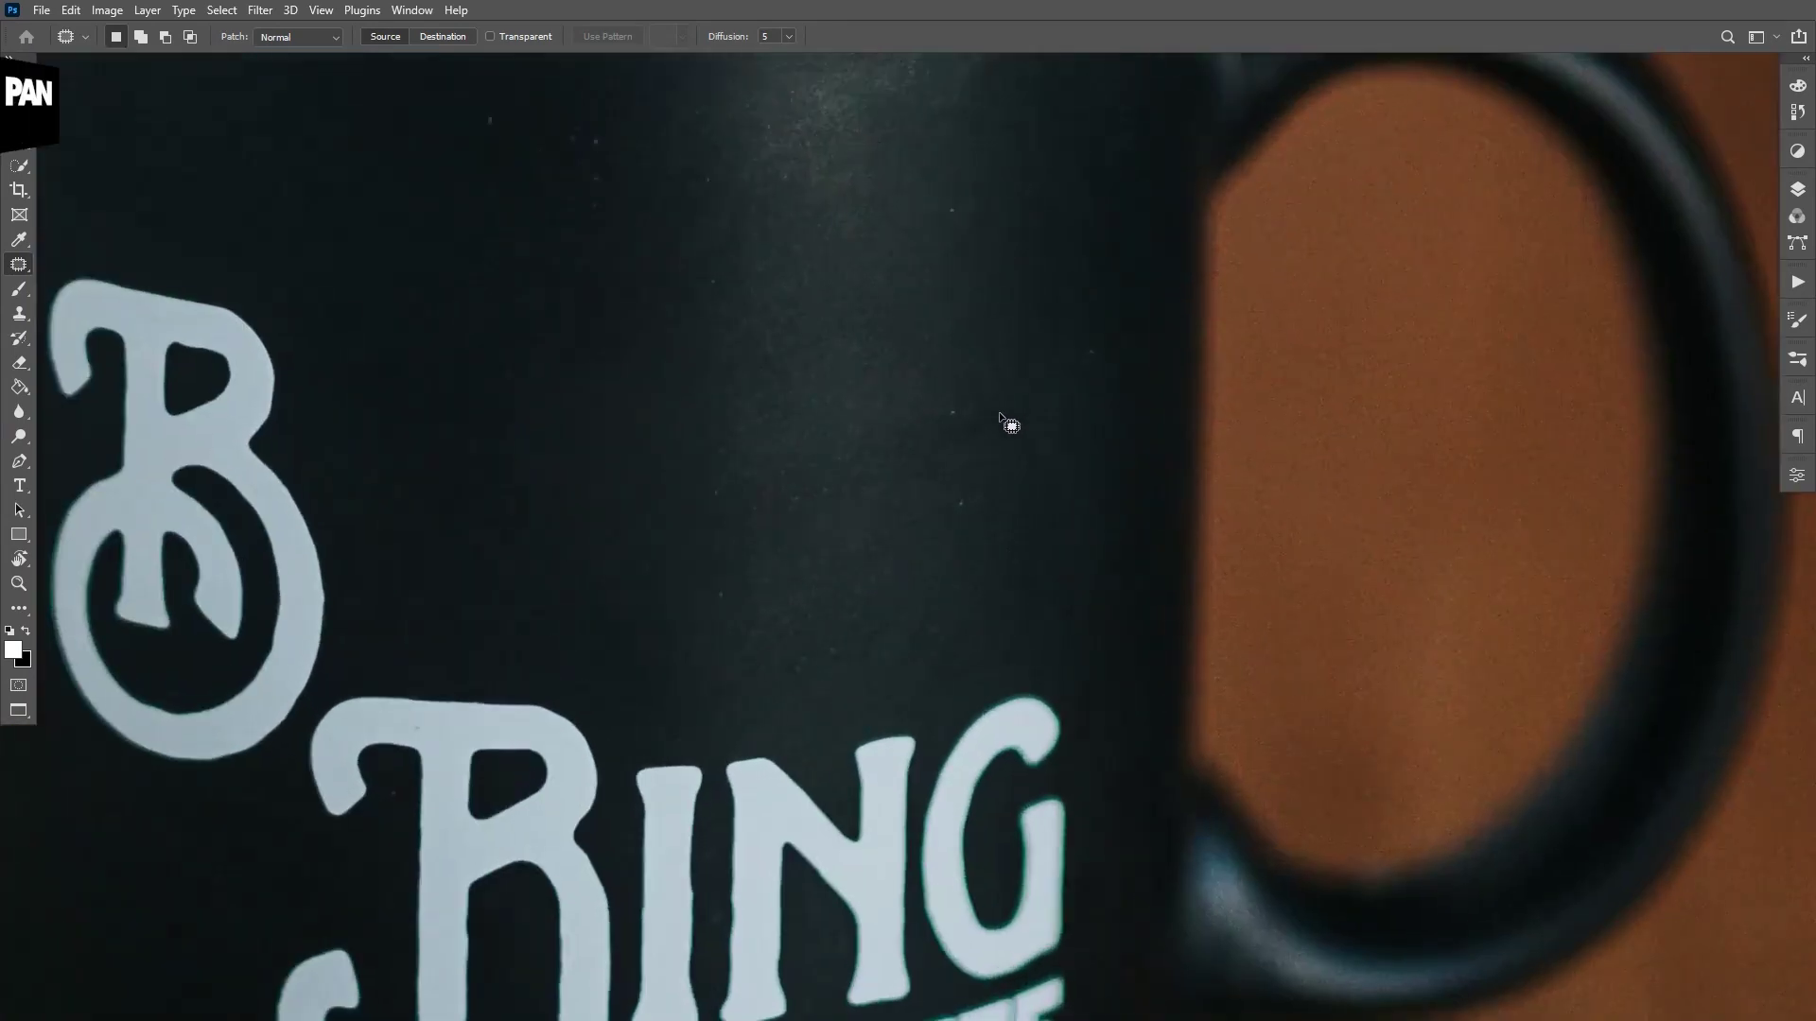
{"action": "mouse_move", "coordinate": [996, 384]}
{"action": "left_mouse_down"}
{"action": "mouse_move", "coordinate": [891, 417]}
{"action": "mouse_move", "coordinate": [876, 470]}
{"action": "mouse_move", "coordinate": [901, 501]}
{"action": "mouse_move", "coordinate": [1021, 476]}
{"action": "mouse_move", "coordinate": [1051, 451]}
{"action": "mouse_move", "coordinate": [1010, 390]}
{"action": "mouse_move", "coordinate": [1006, 324]}
{"action": "mouse_move", "coordinate": [1064, 327]}
{"action": "left_mouse_up"}
Finish patching the leftover spot and fit the whole mug in view.
{"action": "key", "text": "ctrl+d"}
{"action": "key", "text": "ctrl+0"}
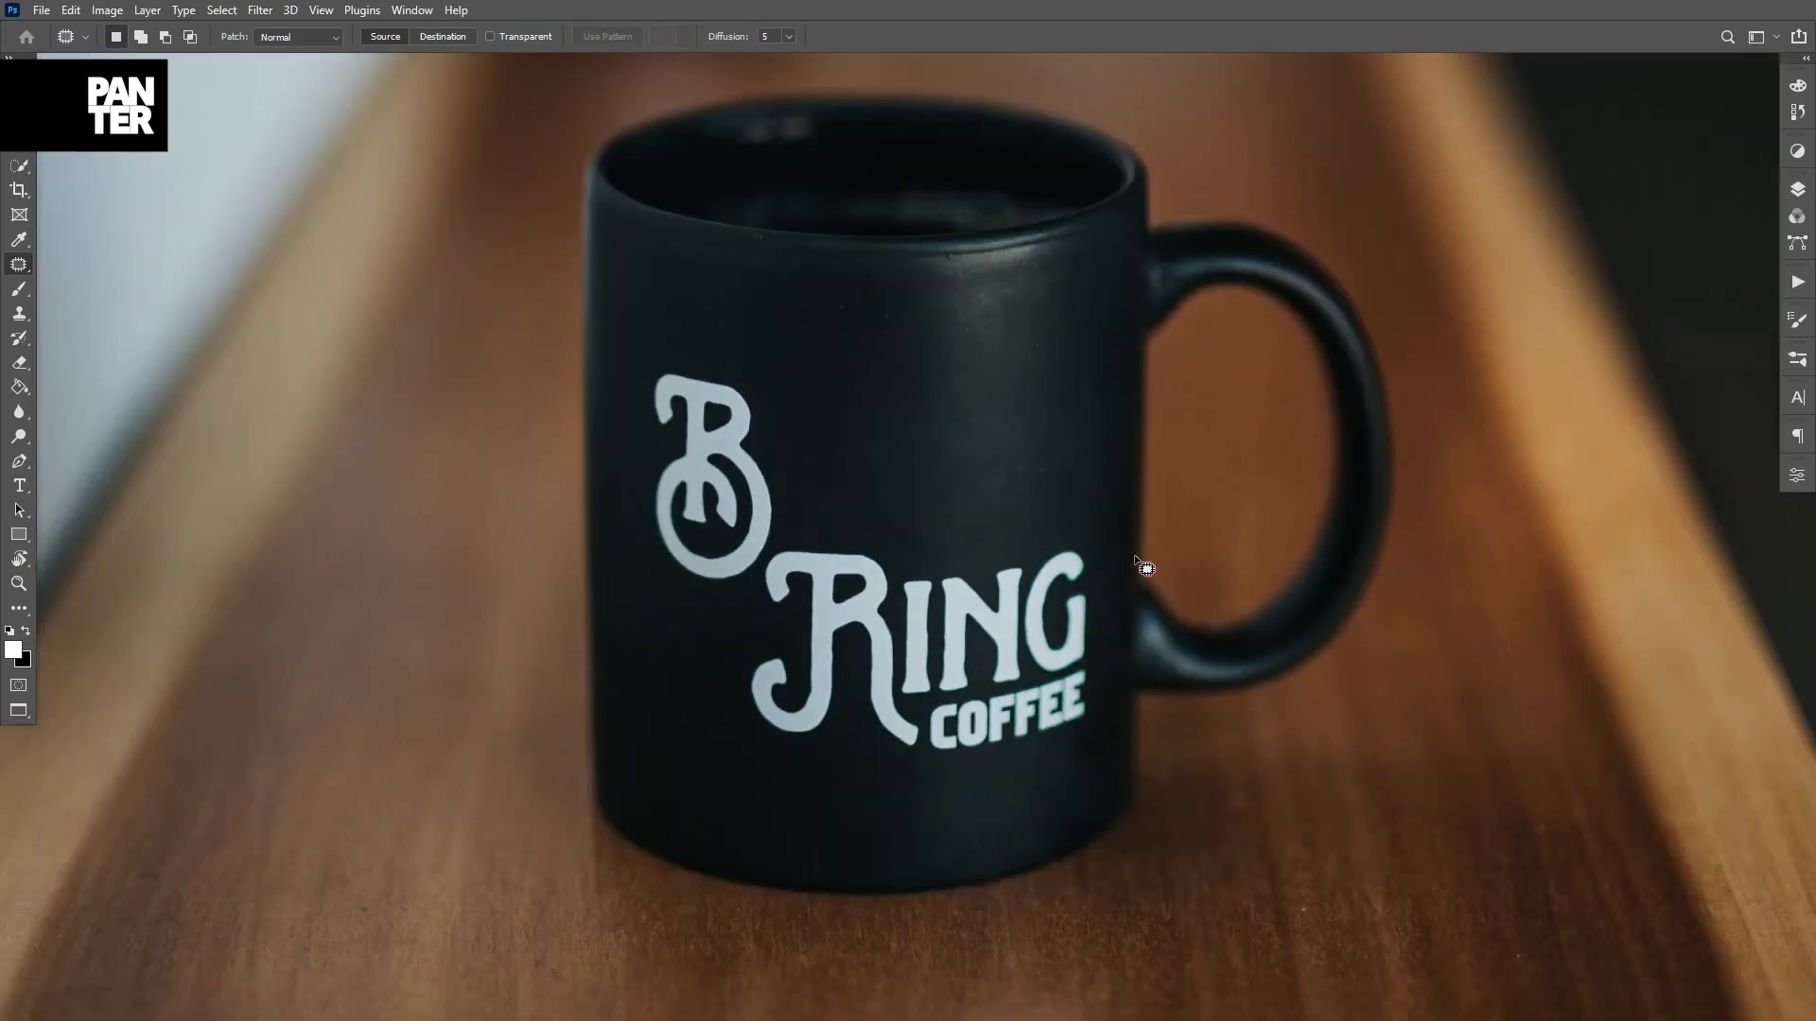
{"action": "scroll", "coordinate": [619, 338], "scroll_direction": "up", "scroll_amount": 5}
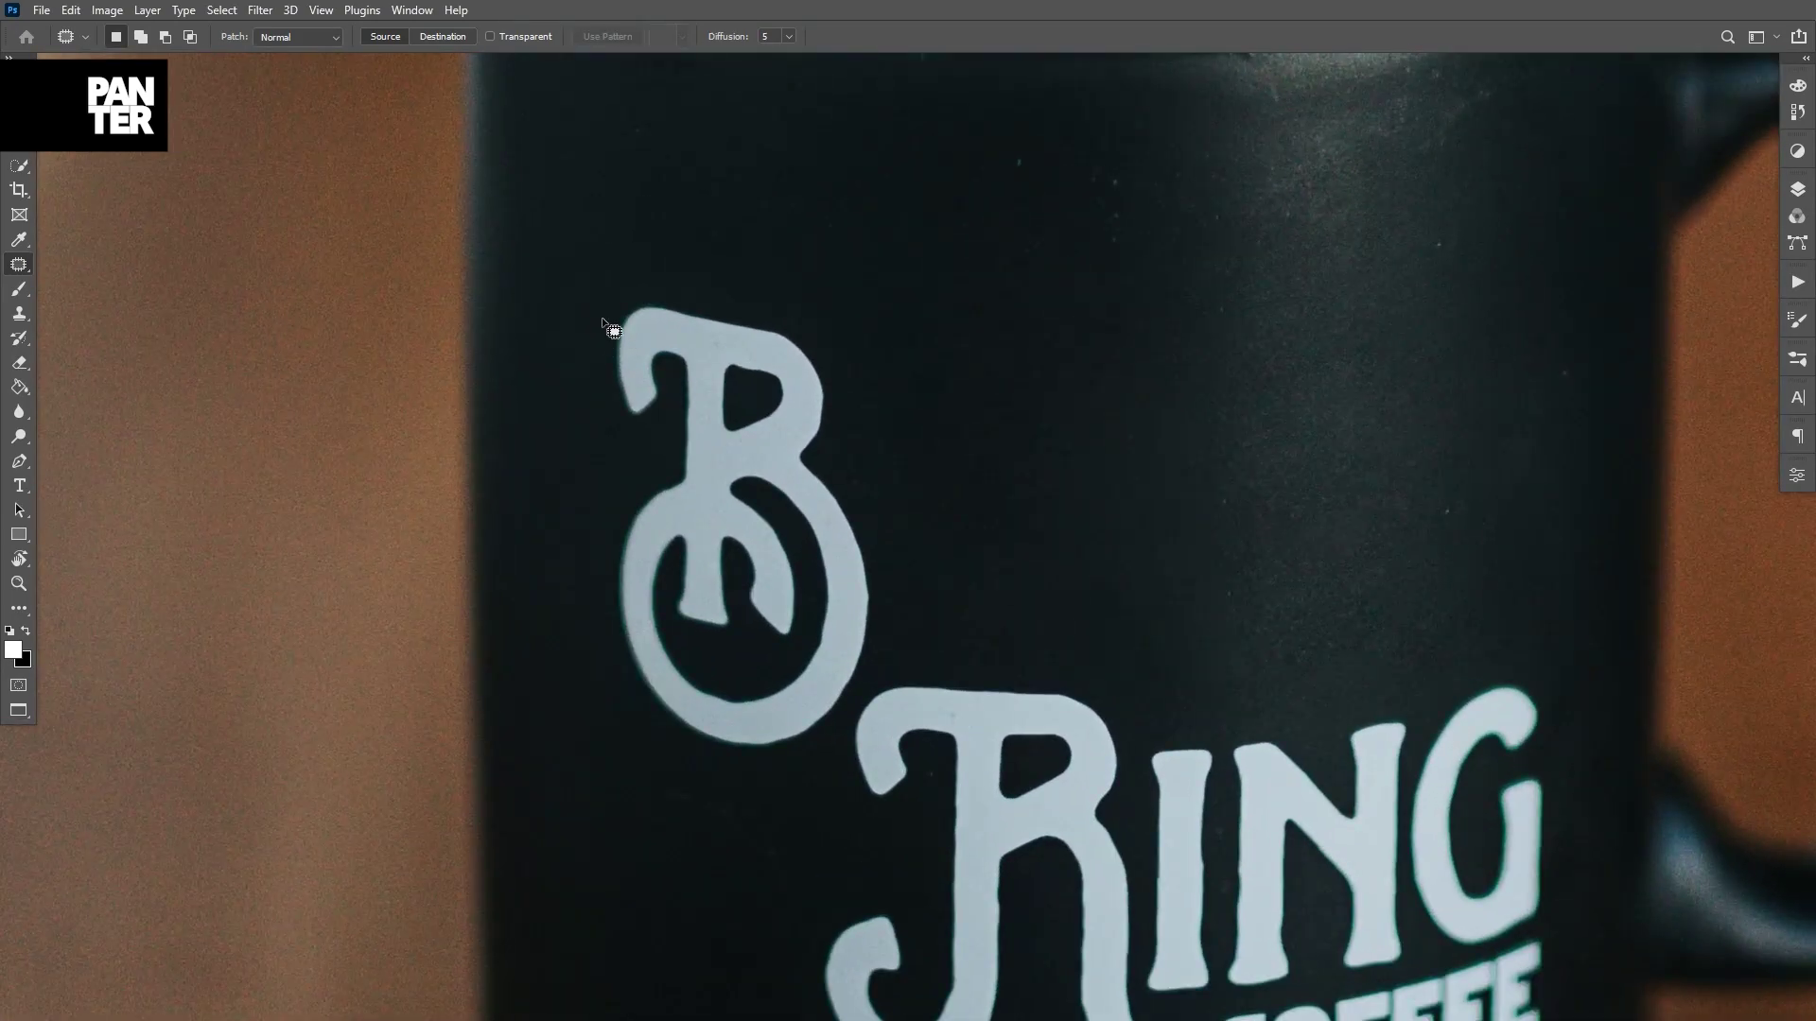
{"action": "scroll", "coordinate": [615, 330], "scroll_direction": "down", "scroll_amount": 5}
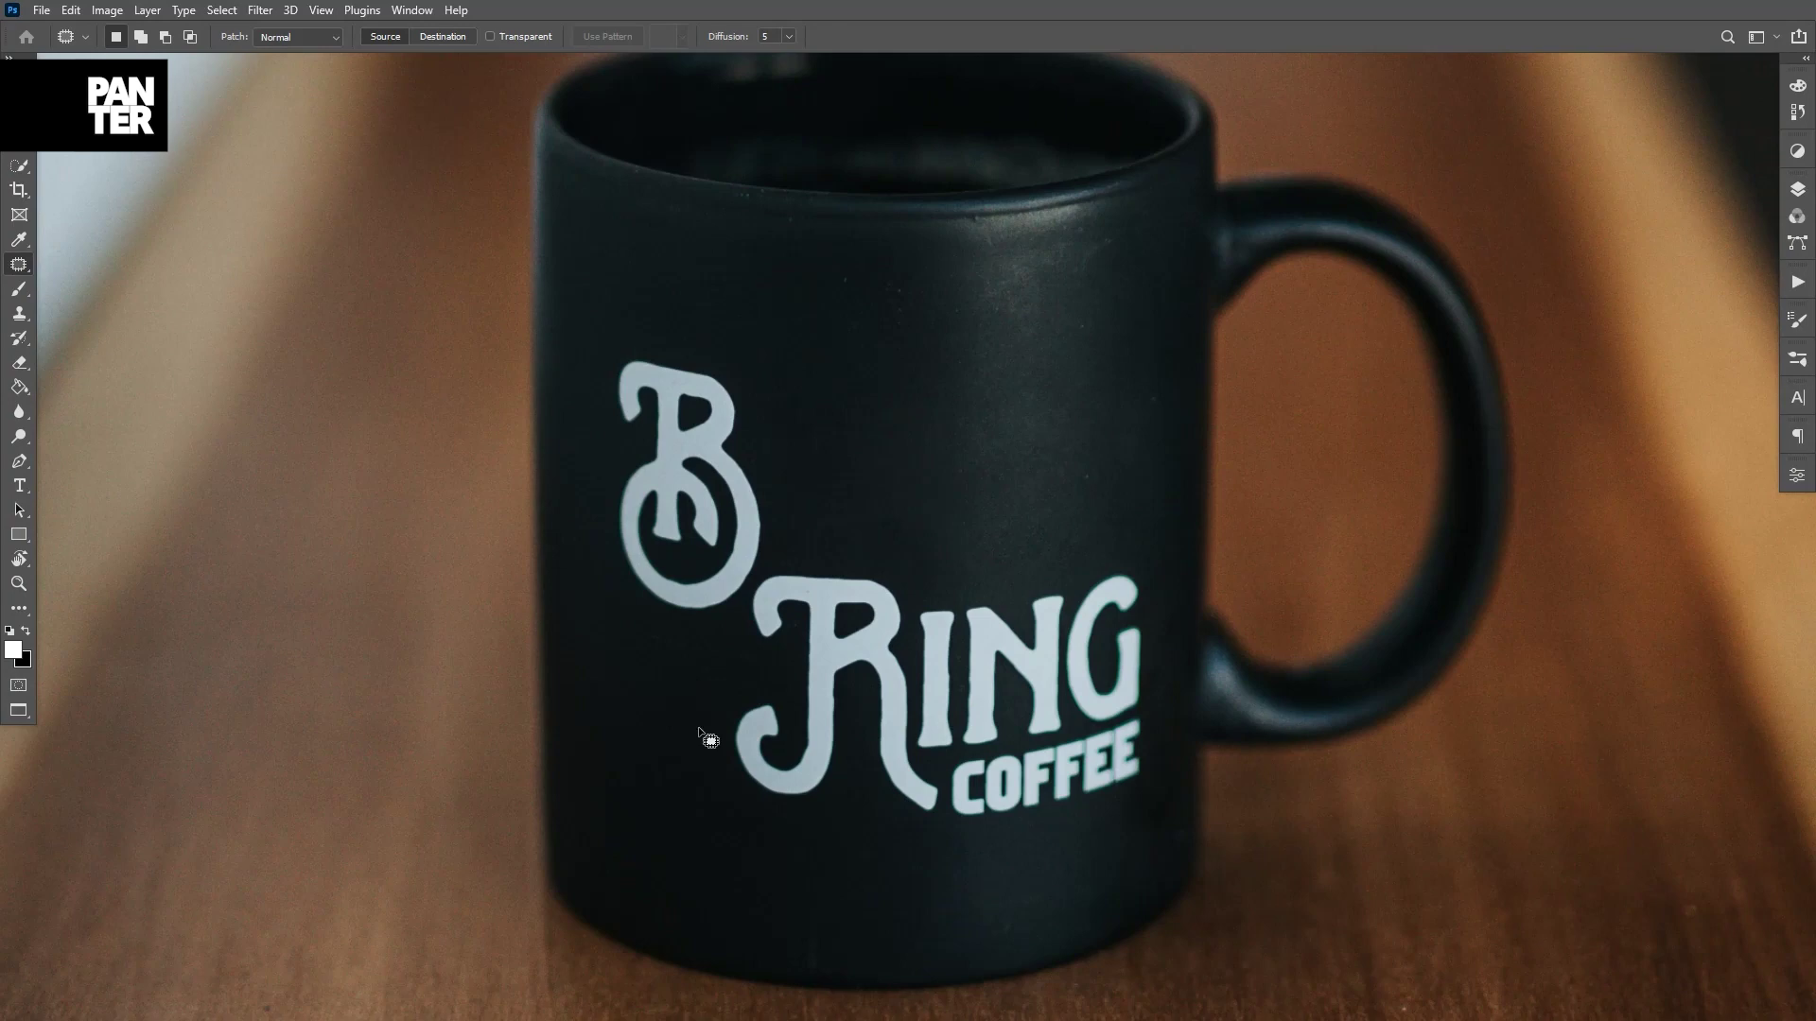
{"action": "scroll", "coordinate": [705, 738], "scroll_direction": "up", "scroll_amount": 2}
Outline the B, cover it with clean mug texture, and zoom out.
{"action": "left_click_drag", "start_coordinate": [701, 701], "coordinate": [775, 633]}
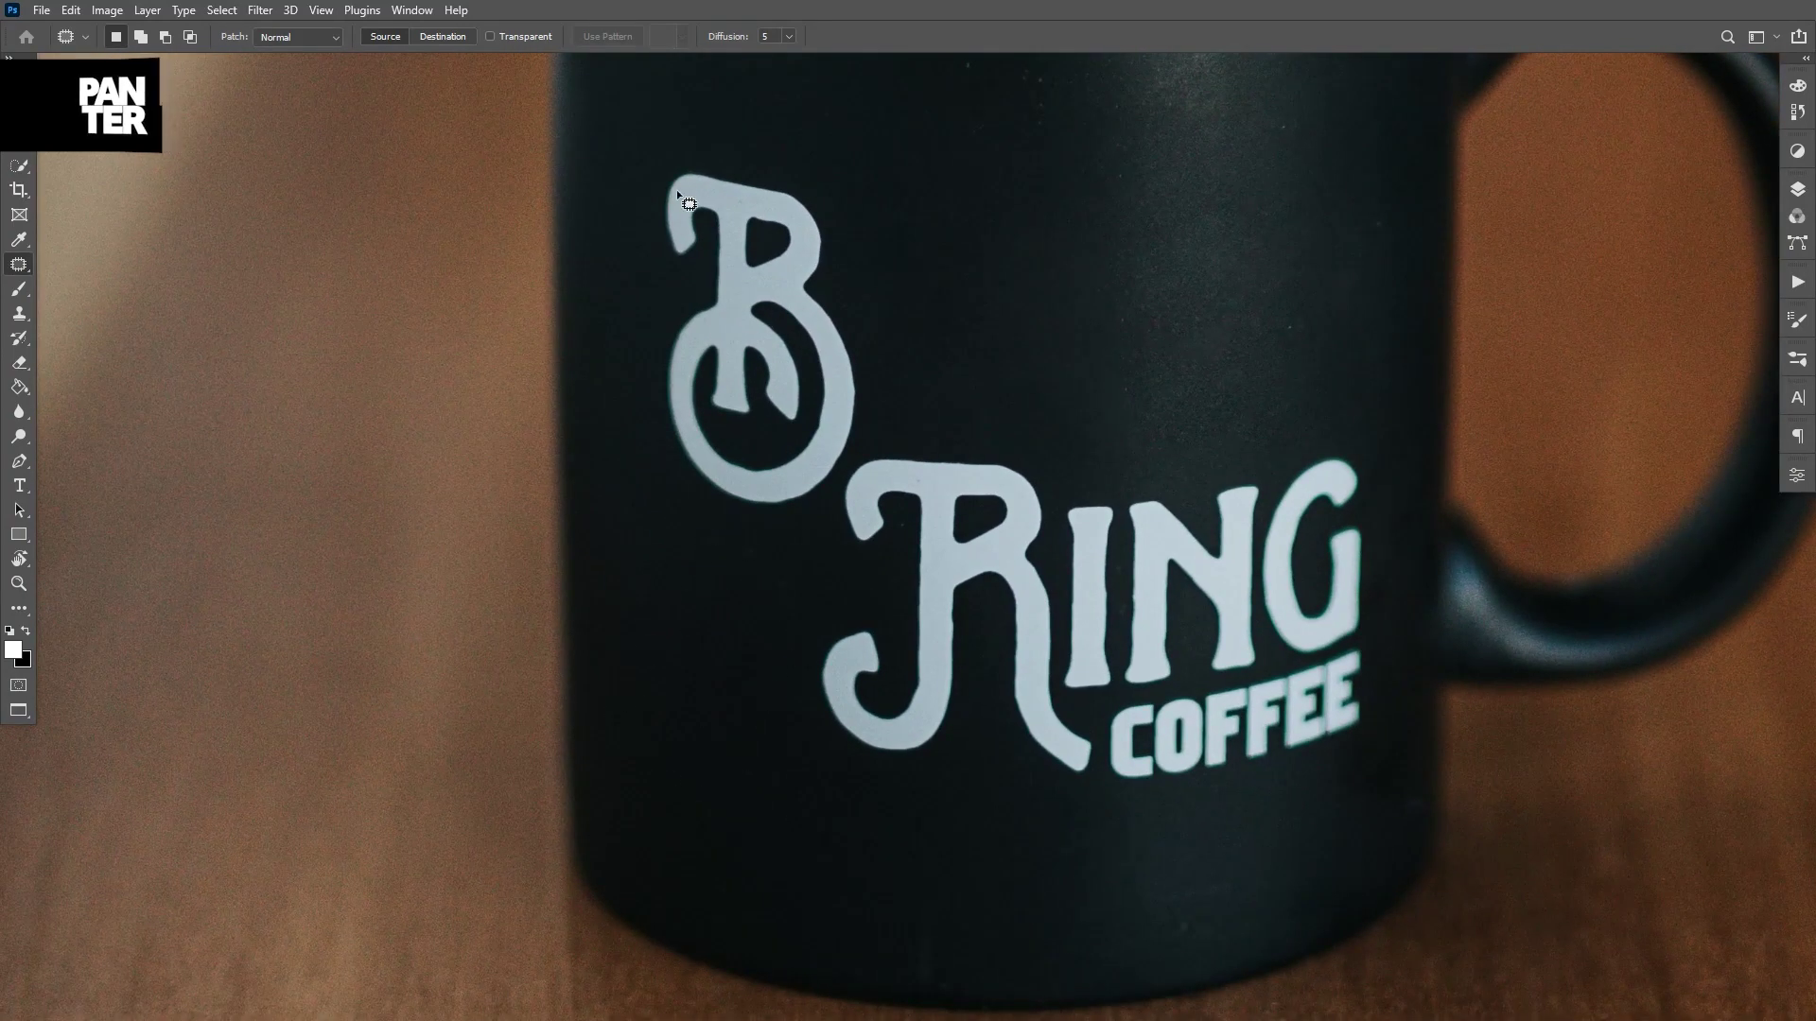
{"action": "mouse_move", "coordinate": [667, 169]}
{"action": "left_mouse_down"}
{"action": "mouse_move", "coordinate": [648, 199]}
{"action": "mouse_move", "coordinate": [657, 260]}
{"action": "mouse_move", "coordinate": [685, 265]}
{"action": "mouse_move", "coordinate": [654, 405]}
{"action": "mouse_move", "coordinate": [733, 517]}
{"action": "left_mouse_up"}
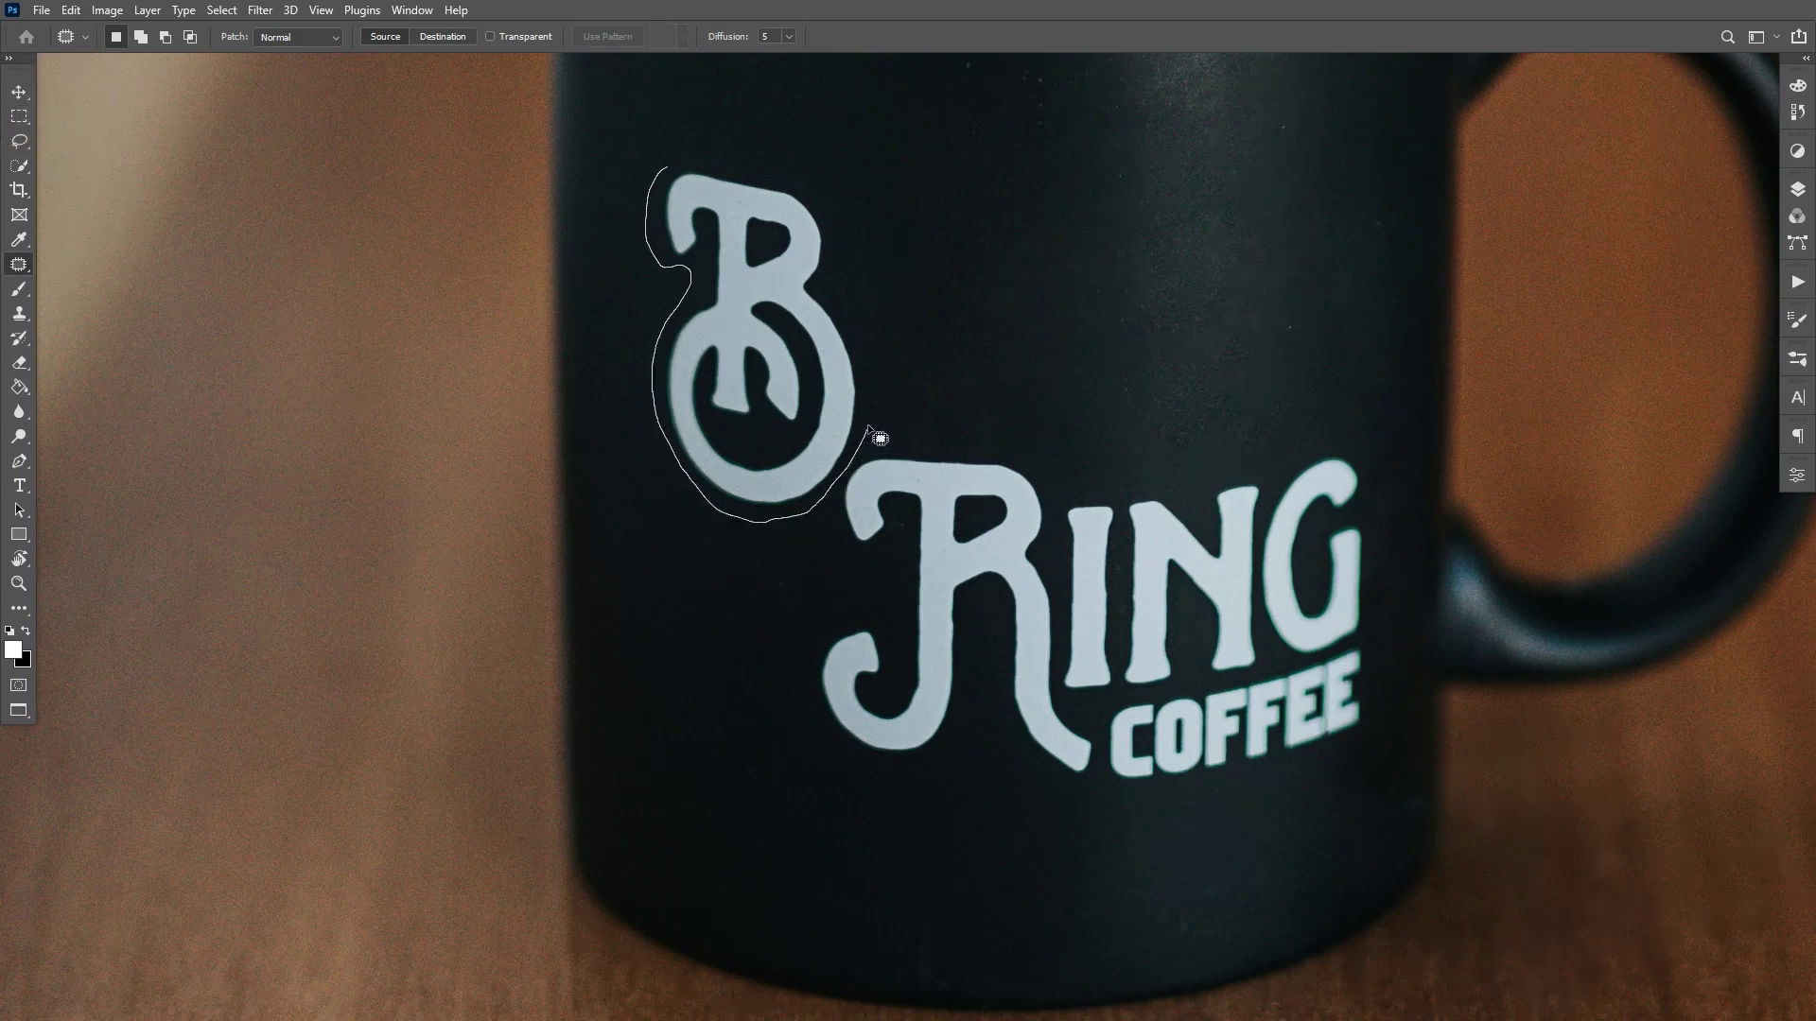
{"action": "left_click_drag", "start_coordinate": [870, 431], "coordinate": [860, 336]}
{"action": "left_click_drag", "start_coordinate": [813, 198], "coordinate": [669, 169]}
{"action": "left_click_drag", "start_coordinate": [766, 264], "coordinate": [722, 633]}
{"action": "key", "text": "ctrl+minus"}
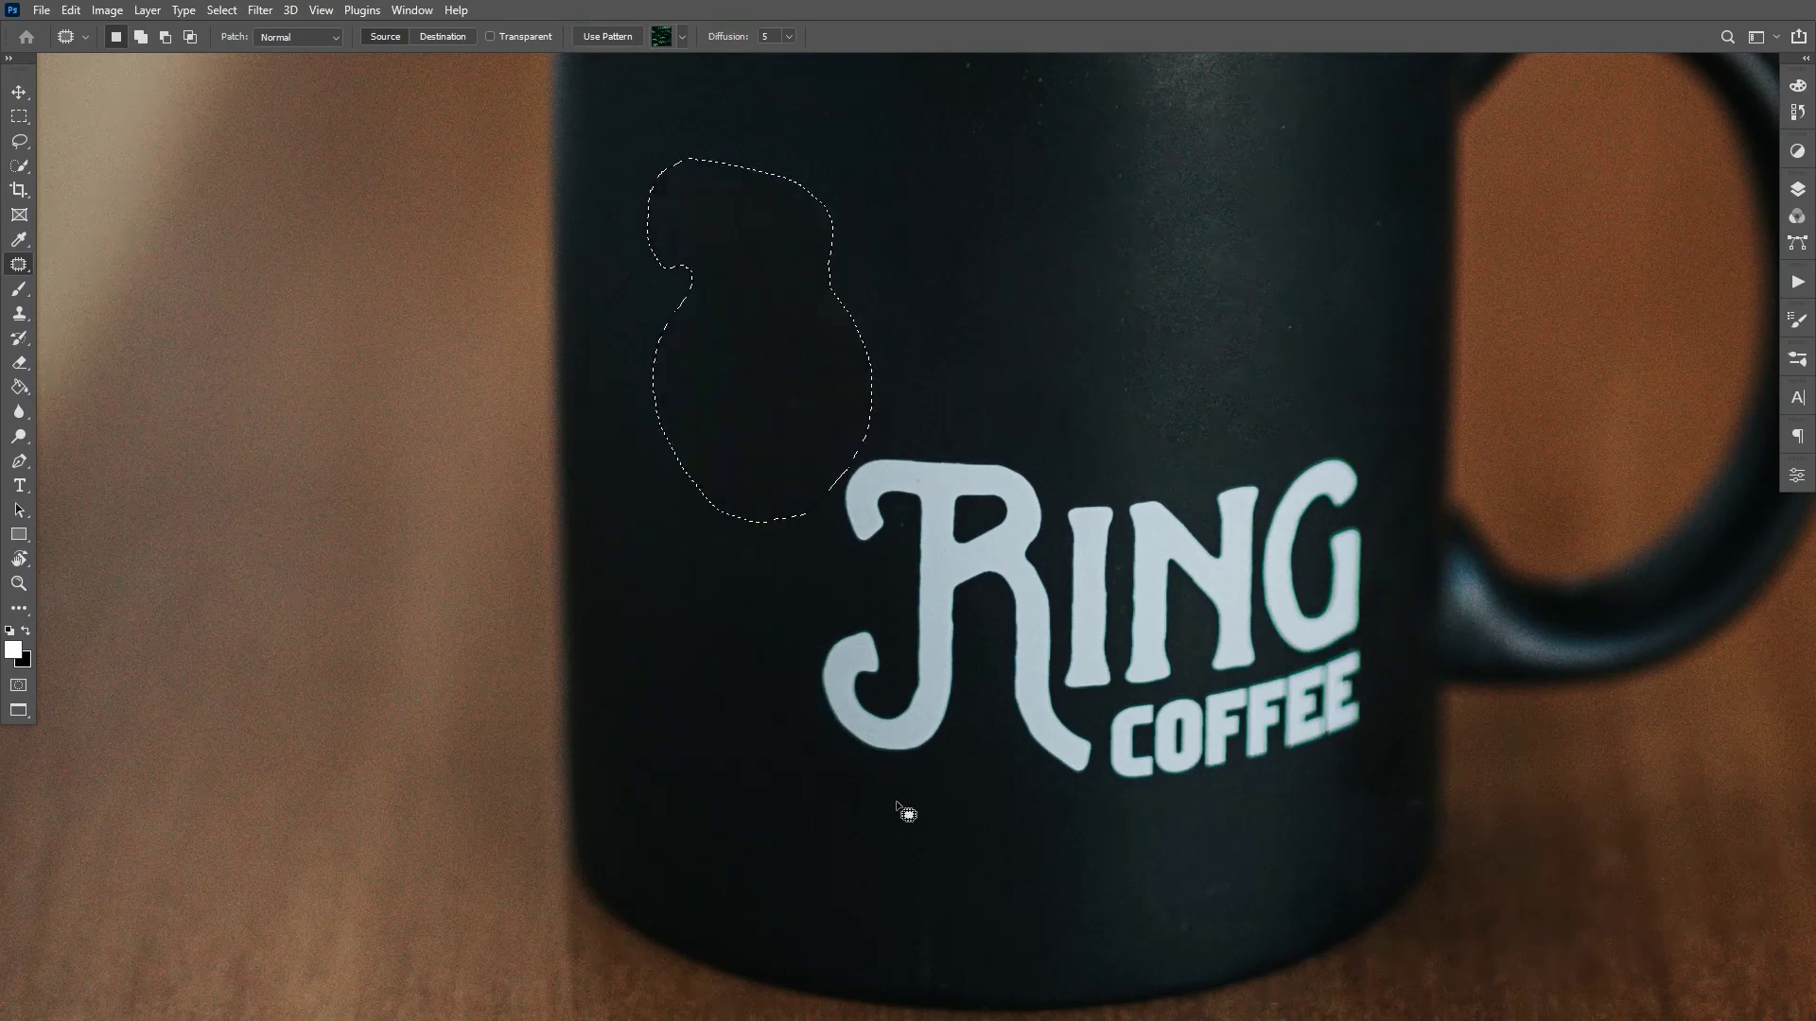
{"action": "key", "text": "ctrl+d"}
{"action": "key", "text": "ctrl+minus"}
Zoom in and patch a small spot near the mug's top-left and near the RING lettering.
{"action": "left_click_drag", "start_coordinate": [925, 783], "coordinate": [833, 683]}
{"action": "key", "text": "ctrl+plus"}
{"action": "key", "text": "ctrl+plus"}
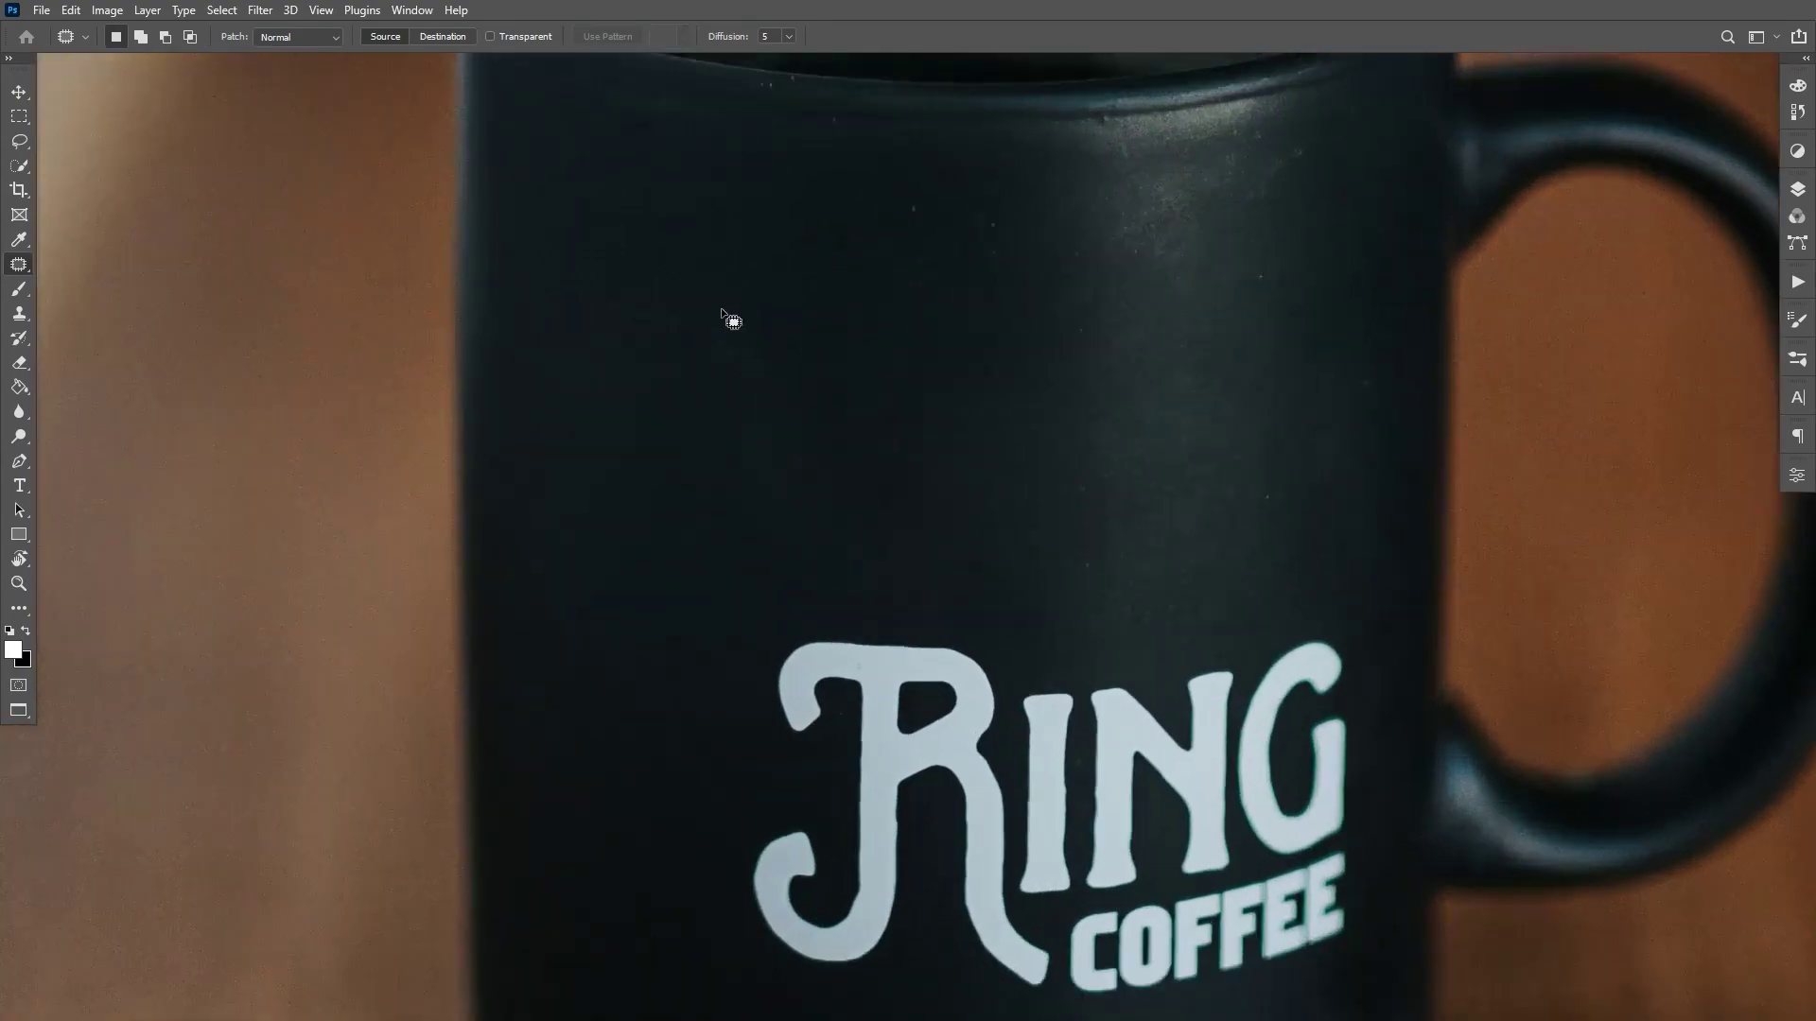
{"action": "mouse_move", "coordinate": [731, 316]}
{"action": "left_mouse_down"}
{"action": "mouse_move", "coordinate": [632, 345]}
{"action": "mouse_move", "coordinate": [718, 389]}
{"action": "mouse_move", "coordinate": [757, 374]}
{"action": "left_mouse_up"}
{"action": "mouse_move", "coordinate": [690, 313]}
{"action": "left_mouse_down"}
{"action": "mouse_move", "coordinate": [729, 265]}
{"action": "mouse_move", "coordinate": [811, 284]}
{"action": "left_mouse_up"}
{"action": "key", "text": "ctrl+d"}
{"action": "scroll", "coordinate": [762, 517], "scroll_direction": "down", "scroll_amount": 2}
{"action": "key", "text": "ctrl+plus"}
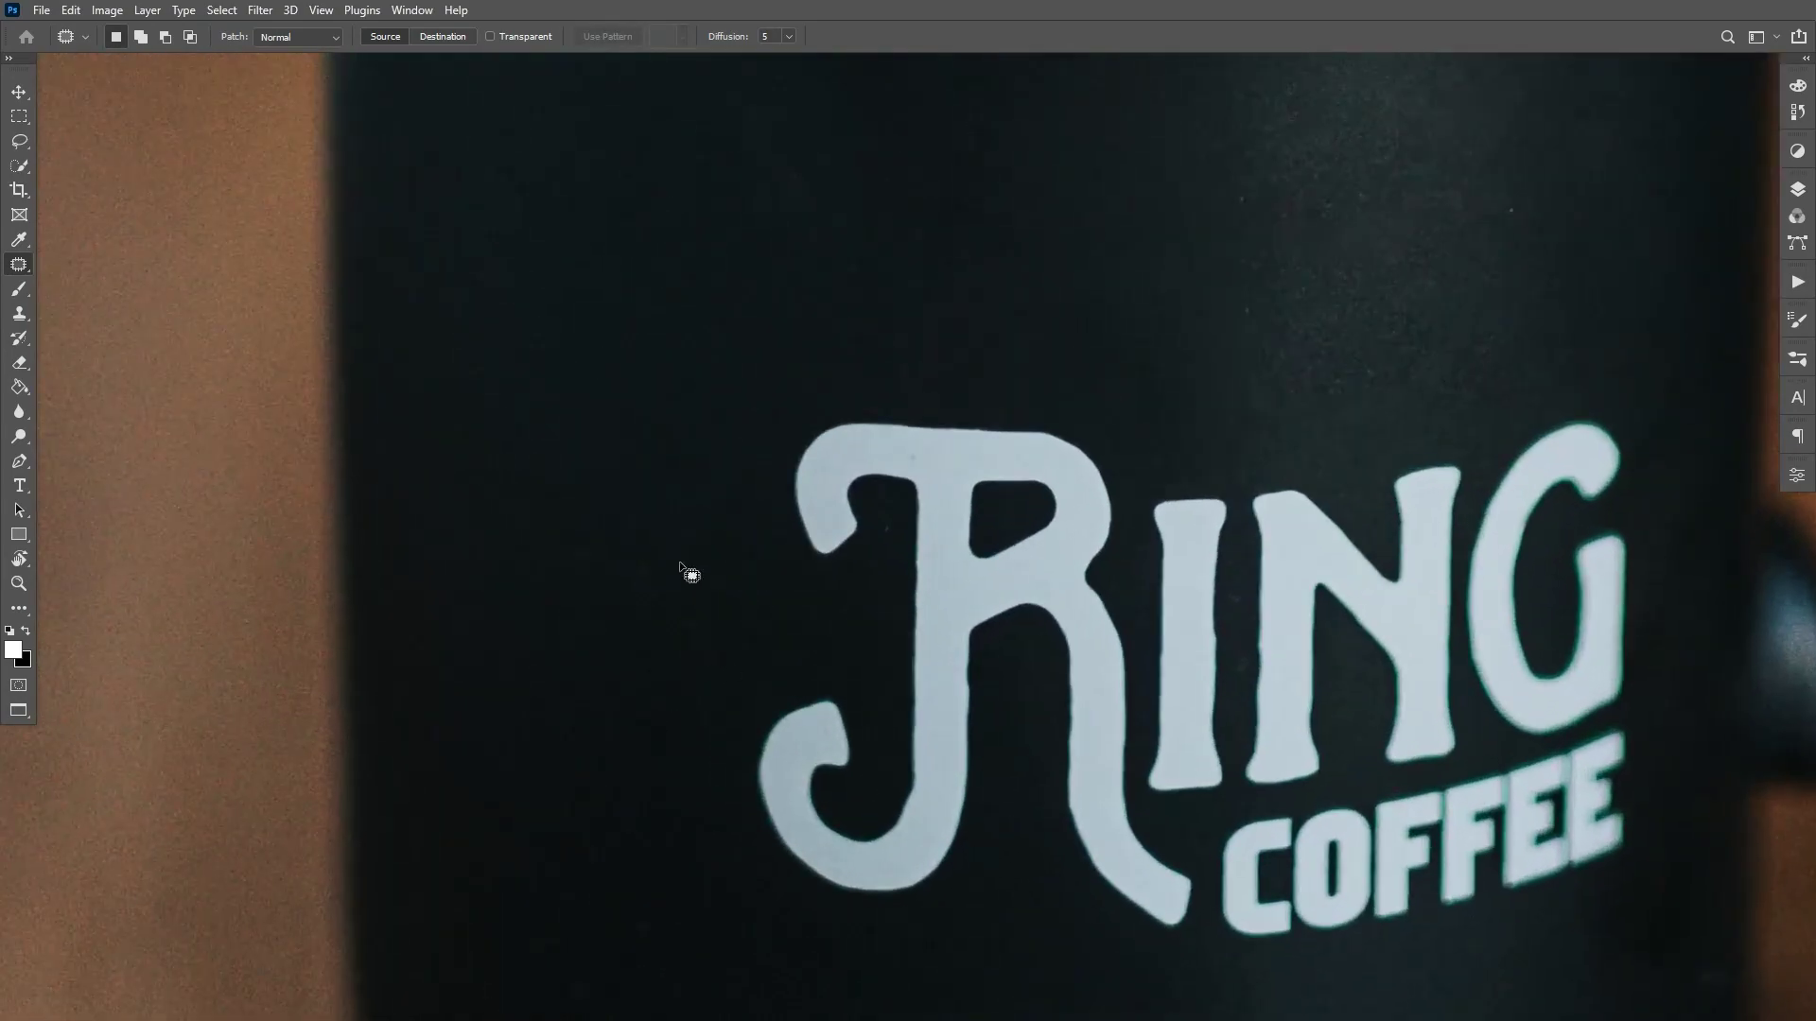
{"action": "mouse_move", "coordinate": [679, 563]}
{"action": "left_mouse_down"}
{"action": "mouse_move", "coordinate": [574, 535]}
{"action": "mouse_move", "coordinate": [556, 557]}
{"action": "mouse_move", "coordinate": [698, 699]}
{"action": "mouse_move", "coordinate": [756, 674]}
{"action": "mouse_move", "coordinate": [743, 605]}
{"action": "left_mouse_up"}
{"action": "key", "text": "ctrl+d"}
Try a small trial patch on the mug, then deselect it.
{"action": "left_click_drag", "start_coordinate": [830, 697], "coordinate": [600, 655]}
{"action": "scroll", "coordinate": [472, 599], "scroll_direction": "down", "scroll_amount": 3}
{"action": "scroll", "coordinate": [667, 662], "scroll_direction": "up", "scroll_amount": 1}
{"action": "scroll", "coordinate": [666, 662], "scroll_direction": "down", "scroll_amount": 2}
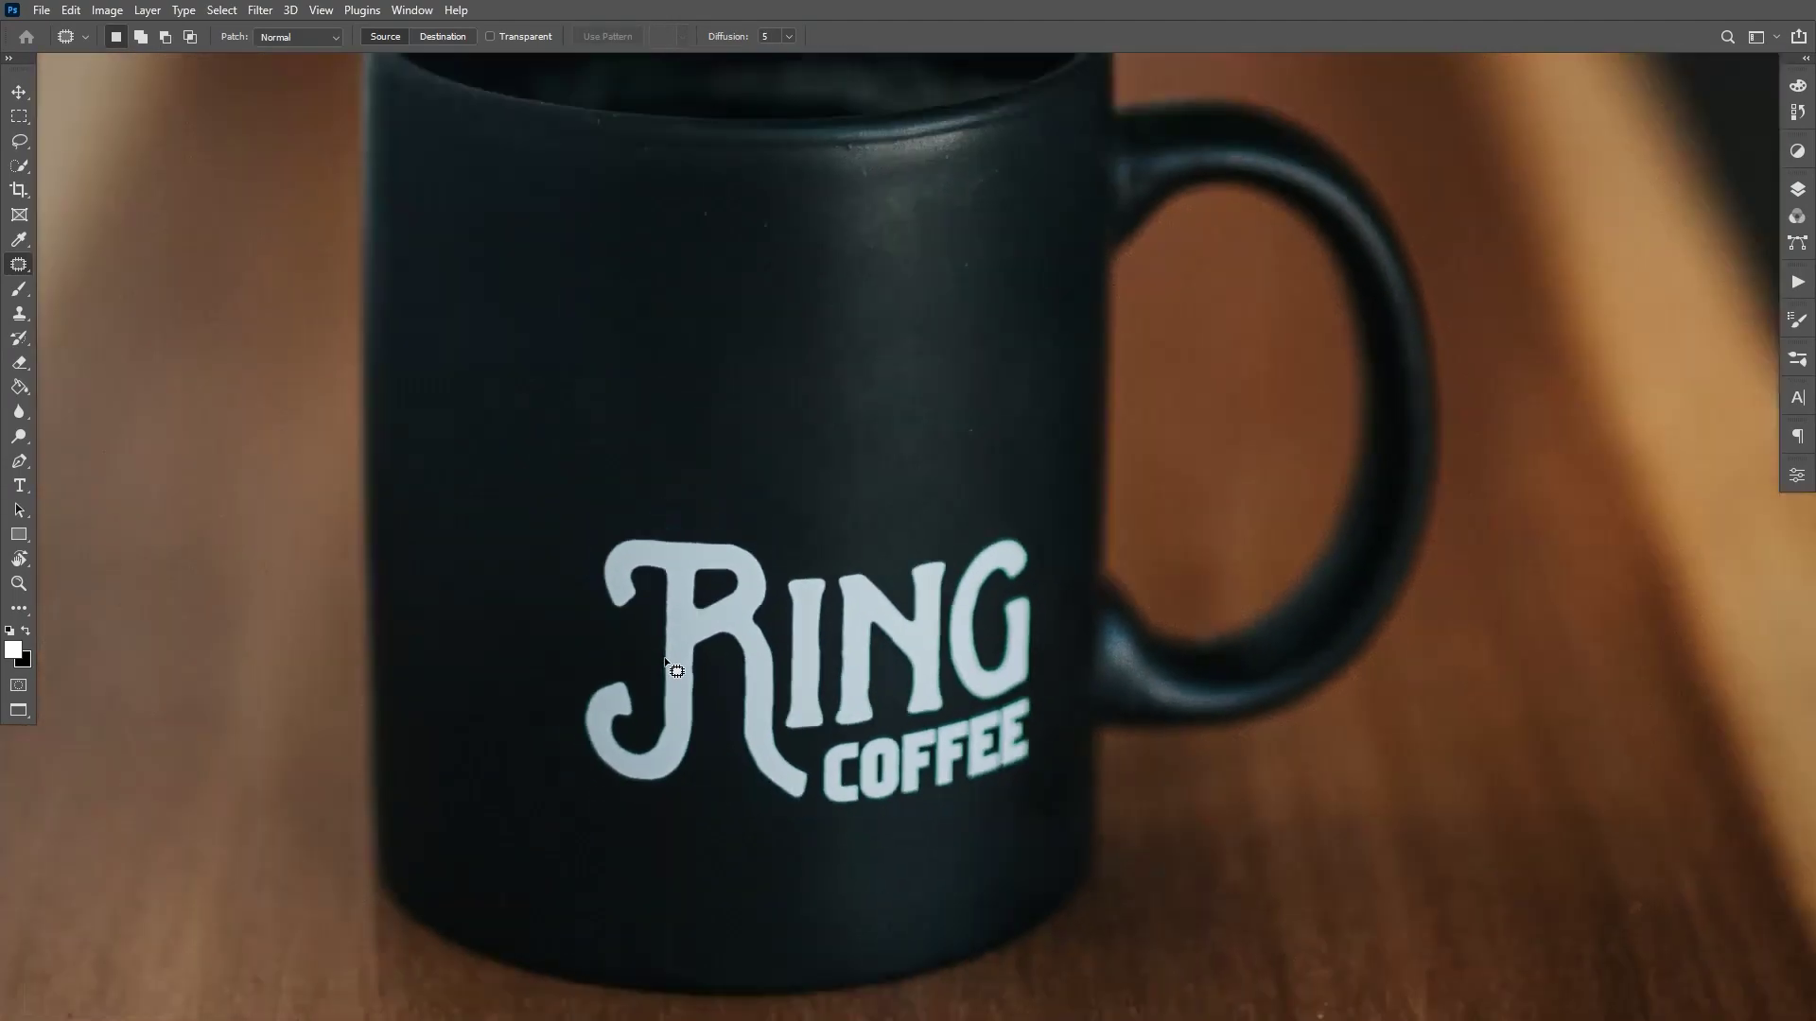
{"action": "scroll", "coordinate": [709, 605], "scroll_direction": "up", "scroll_amount": 1}
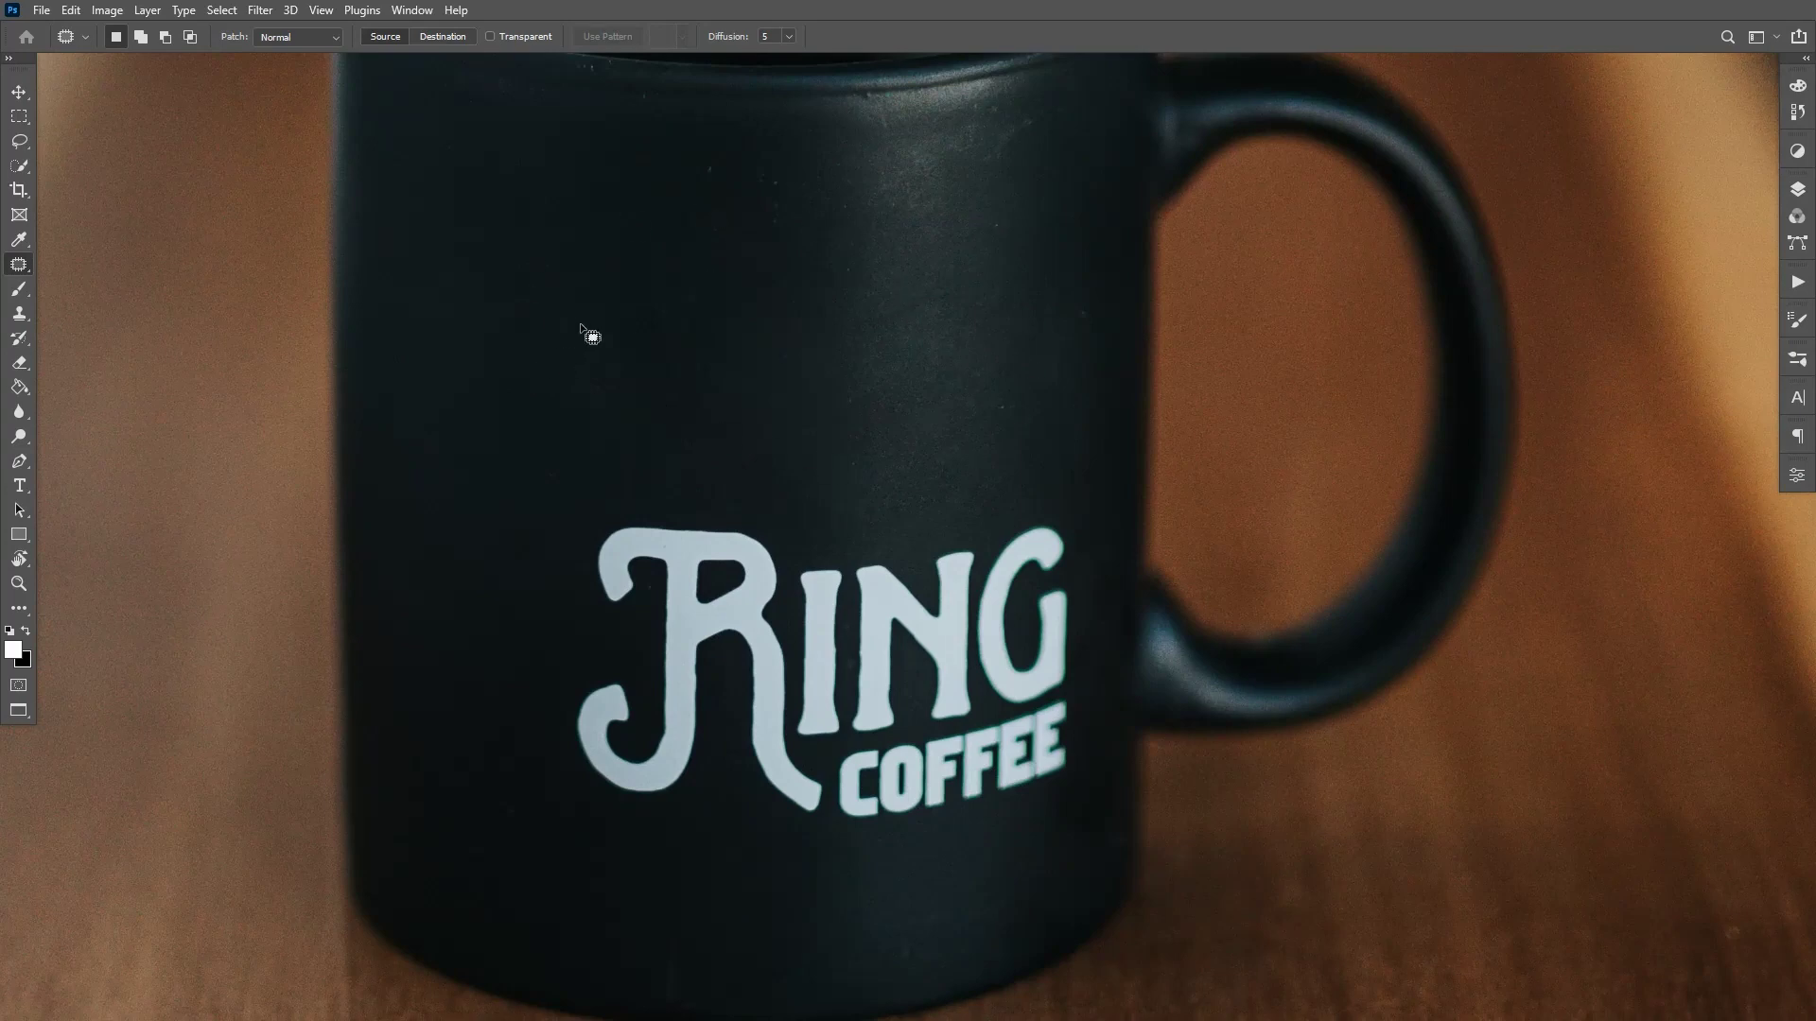
{"action": "mouse_move", "coordinate": [580, 325]}
{"action": "left_mouse_down"}
{"action": "mouse_move", "coordinate": [531, 325]}
{"action": "mouse_move", "coordinate": [616, 479]}
{"action": "mouse_move", "coordinate": [649, 394]}
{"action": "mouse_move", "coordinate": [589, 318]}
{"action": "left_mouse_up"}
{"action": "key", "text": "ctrl+d"}
Outline the R of the logo with the Patch tool, then drop that selection.
{"action": "scroll", "coordinate": [782, 410], "scroll_direction": "down", "scroll_amount": 1}
{"action": "left_click_drag", "start_coordinate": [782, 410], "coordinate": [755, 419]}
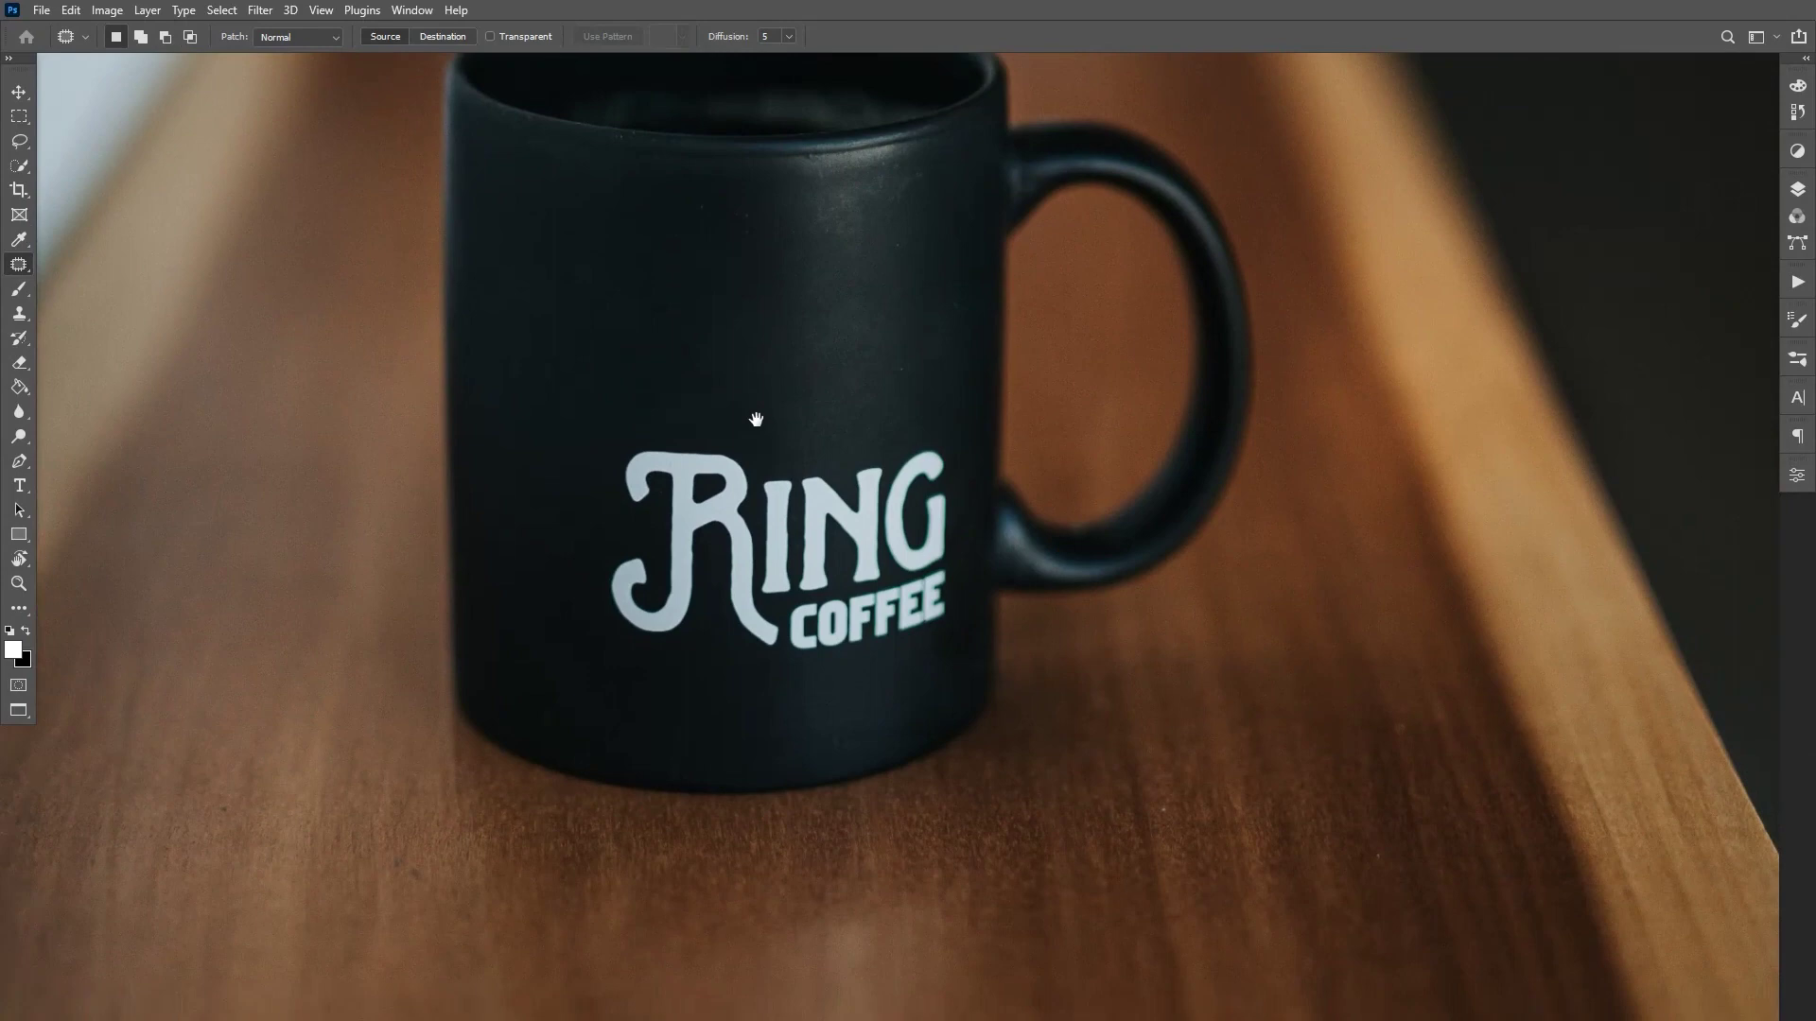
{"action": "scroll", "coordinate": [724, 449], "scroll_direction": "up", "scroll_amount": 1}
{"action": "scroll", "coordinate": [586, 565], "scroll_direction": "up", "scroll_amount": 1}
{"action": "mouse_move", "coordinate": [601, 541]}
{"action": "left_mouse_down"}
{"action": "mouse_move", "coordinate": [566, 492]}
{"action": "mouse_move", "coordinate": [570, 437]}
{"action": "mouse_move", "coordinate": [614, 425]}
{"action": "mouse_move", "coordinate": [766, 427]}
{"action": "mouse_move", "coordinate": [809, 499]}
{"action": "left_mouse_up"}
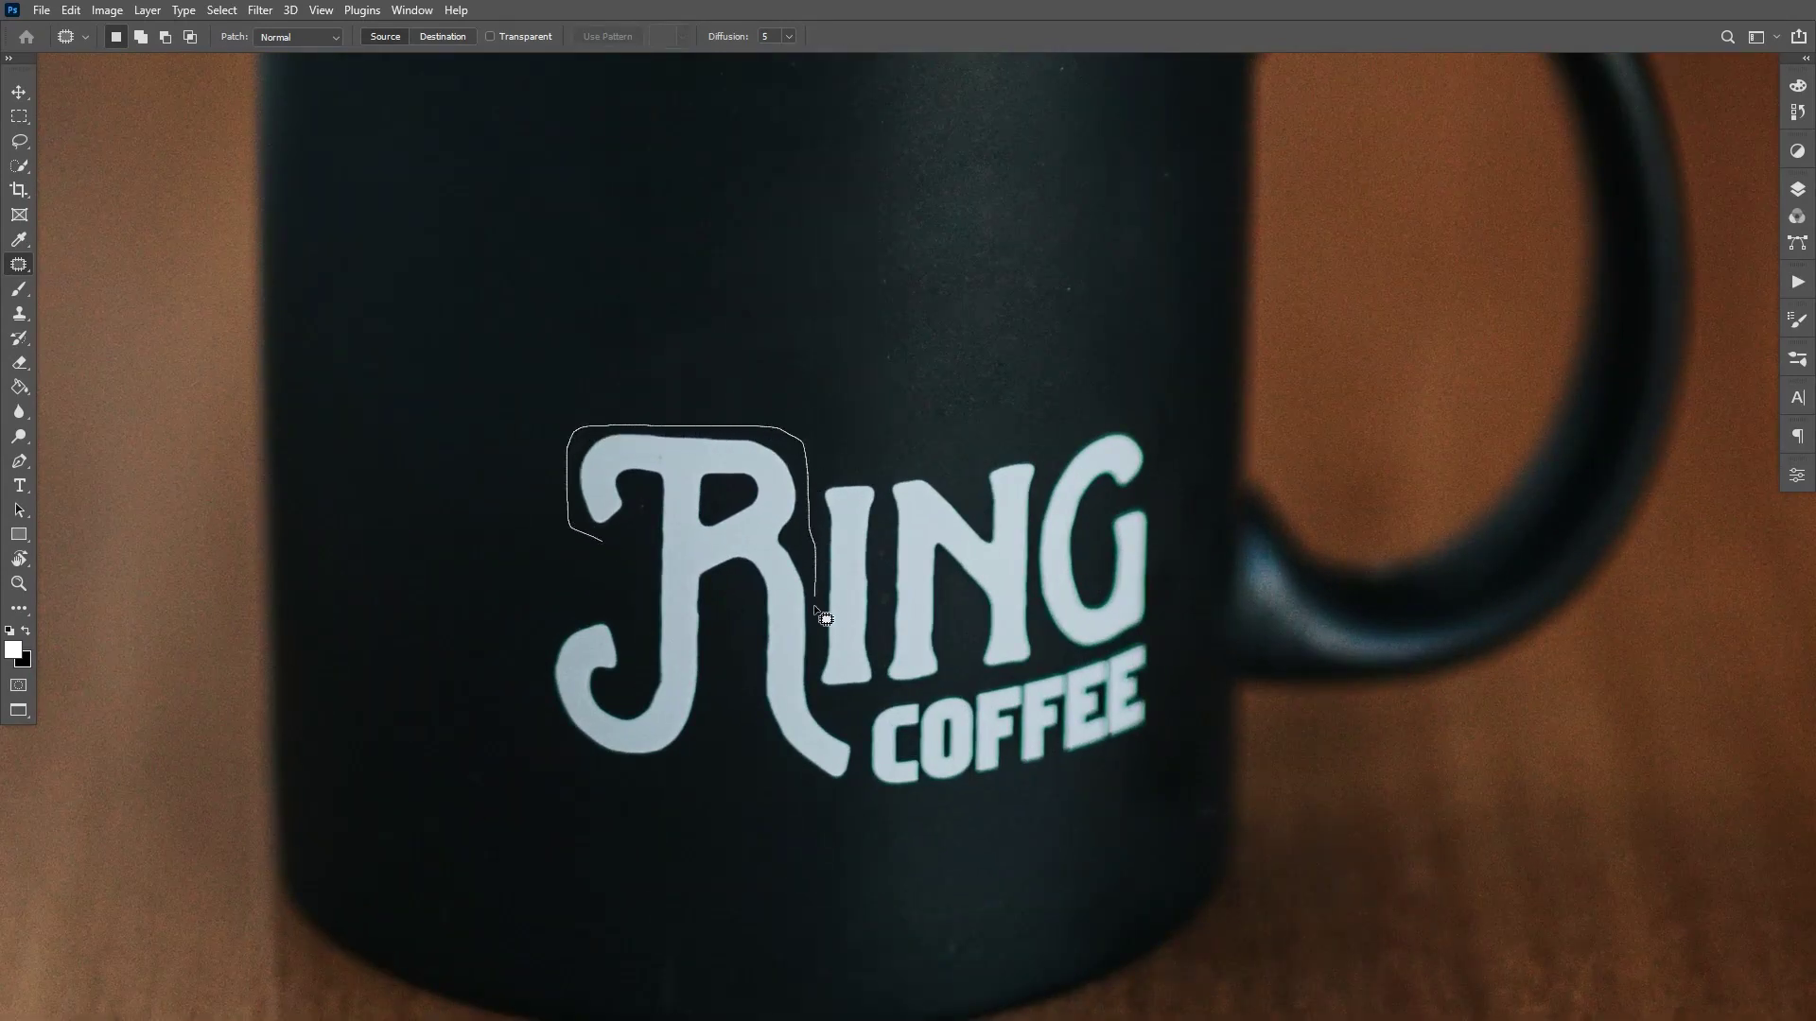
{"action": "left_click_drag", "start_coordinate": [850, 725], "coordinate": [849, 727]}
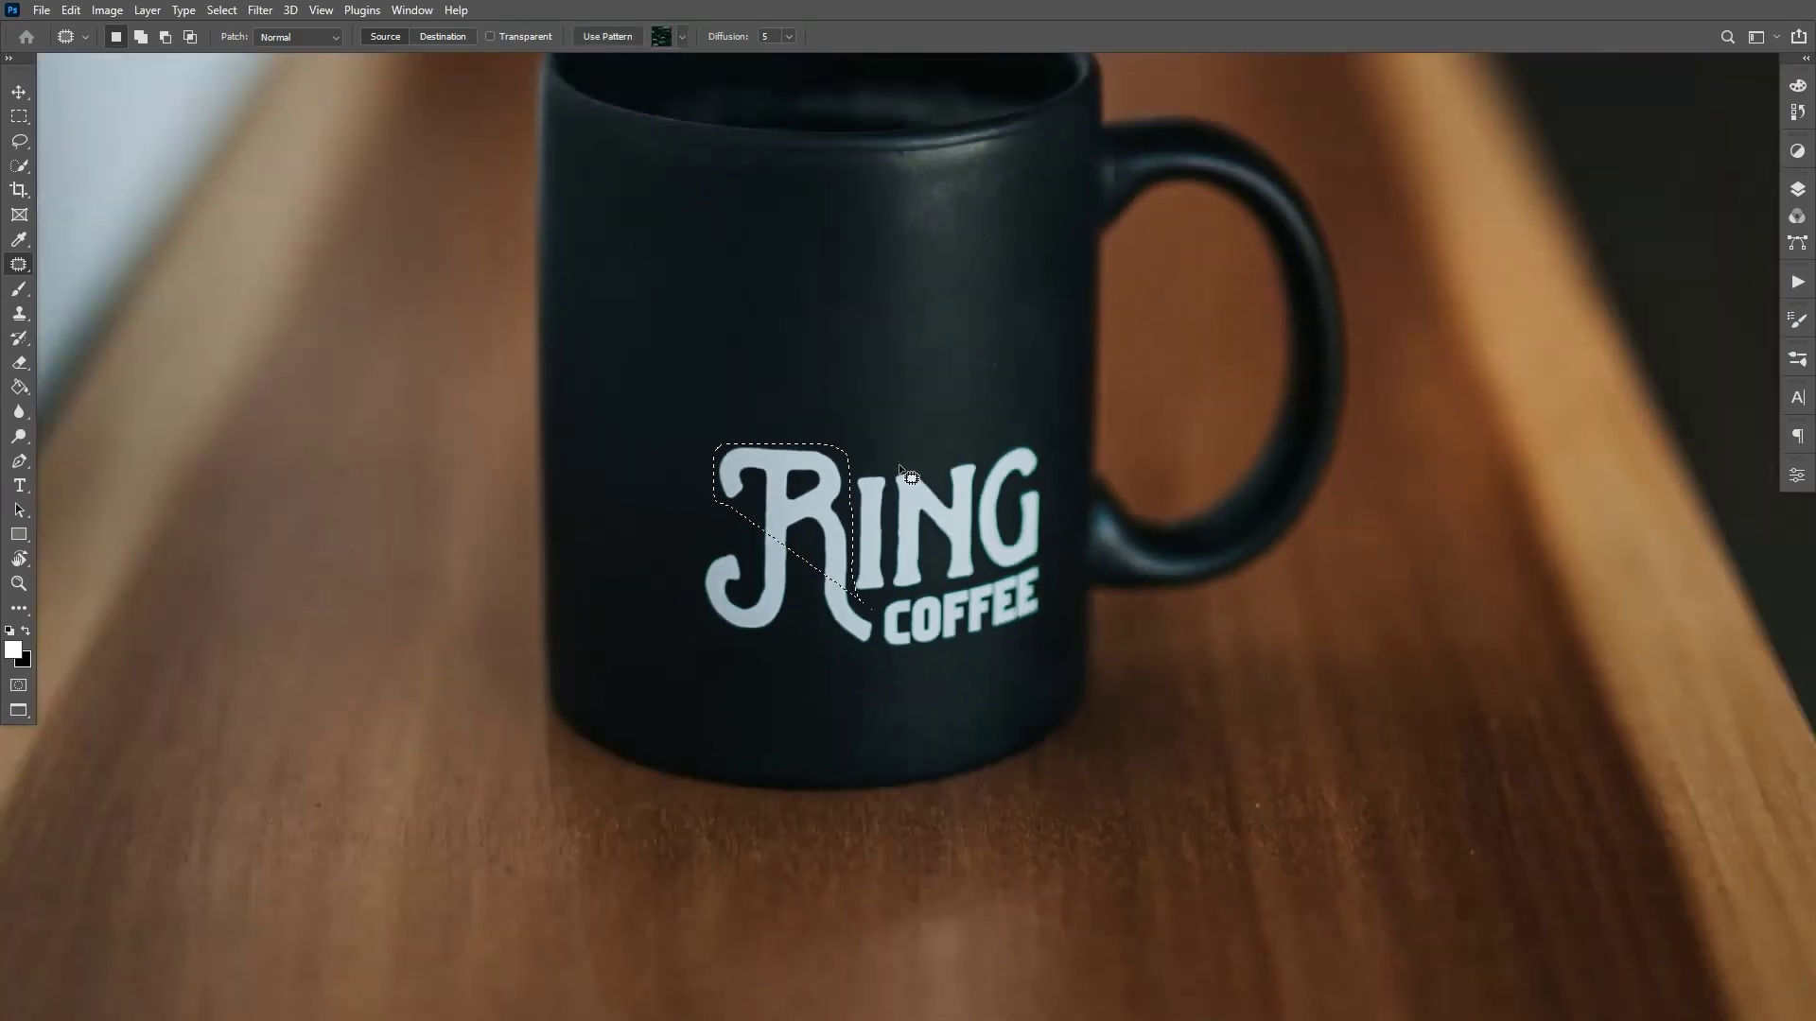
{"action": "scroll", "coordinate": [913, 473], "scroll_direction": "down", "scroll_amount": 2}
{"action": "scroll", "coordinate": [984, 490], "scroll_direction": "up", "scroll_amount": 1}
{"action": "left_click", "coordinate": [985, 489]}
{"action": "scroll", "coordinate": [985, 490], "scroll_direction": "up", "scroll_amount": 1}
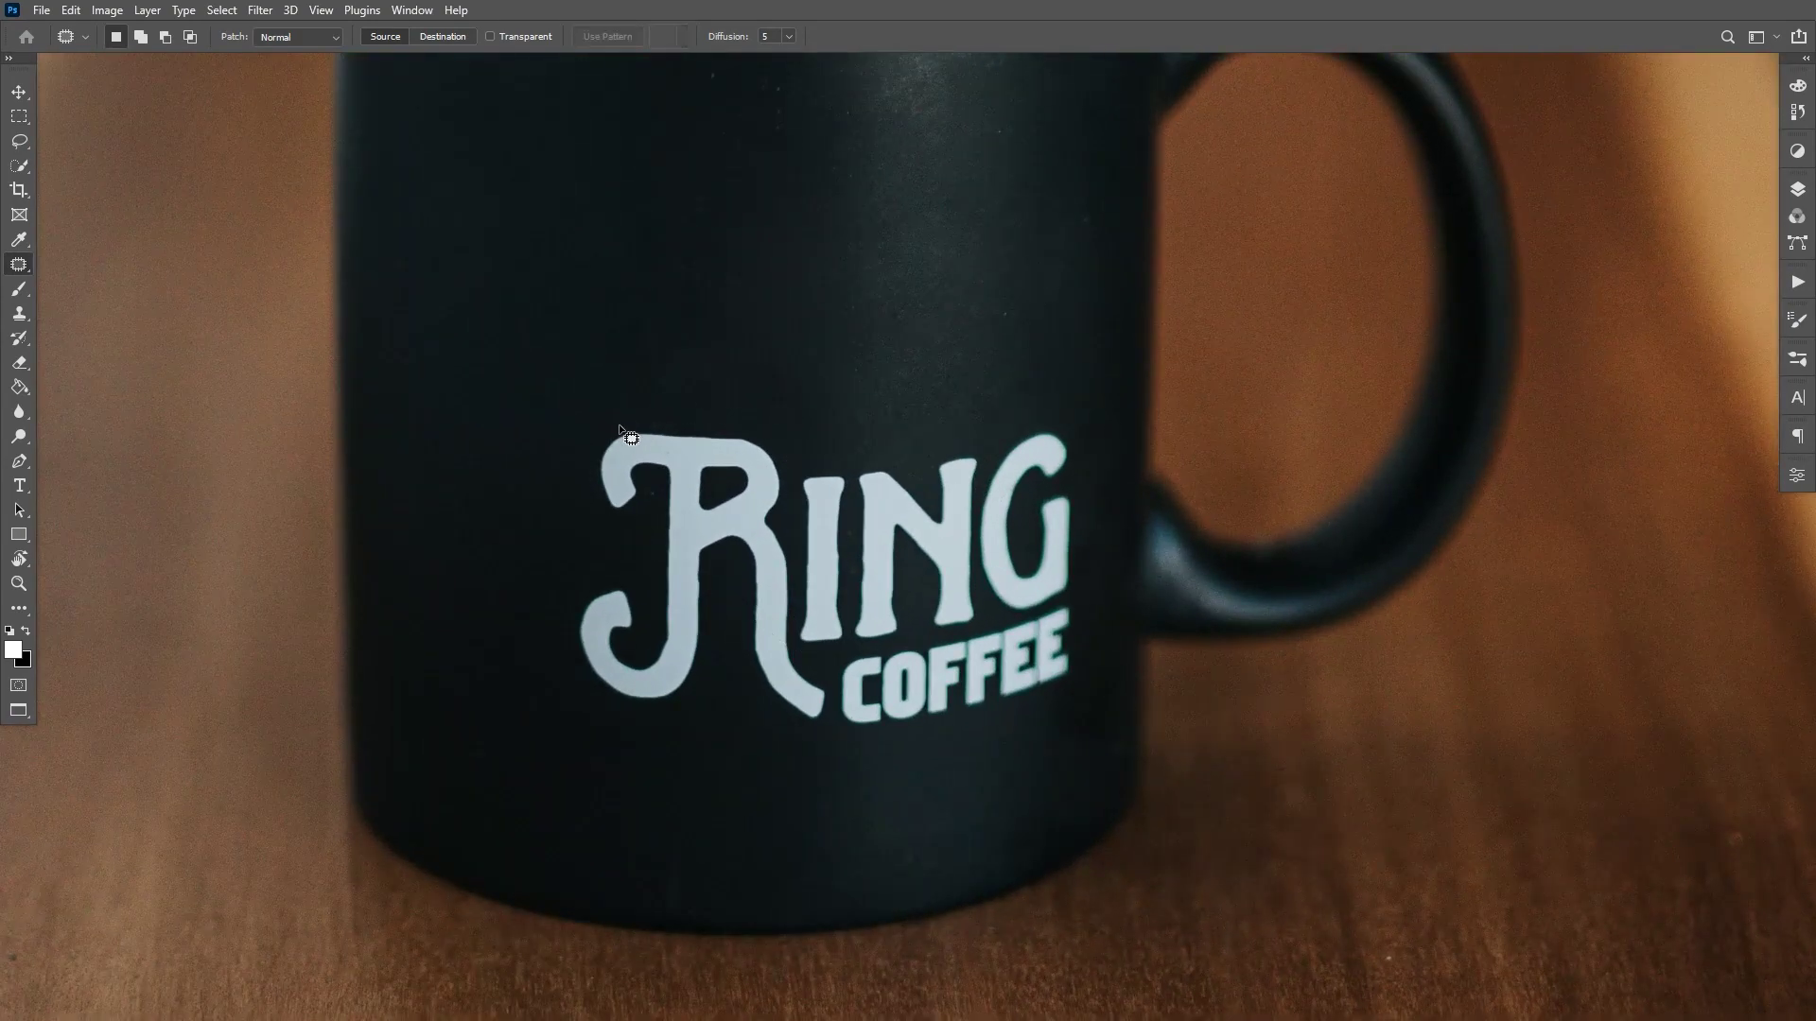
Outline the entire RING COFFEE logo and patch it with plain mug texture from above.
{"action": "mouse_move", "coordinate": [613, 417]}
{"action": "left_mouse_down"}
{"action": "mouse_move", "coordinate": [777, 419]}
{"action": "mouse_move", "coordinate": [898, 460]}
{"action": "left_mouse_up"}
{"action": "left_click_drag", "start_coordinate": [1083, 485], "coordinate": [1086, 599]}
{"action": "mouse_move", "coordinate": [1083, 684]}
{"action": "left_mouse_down"}
{"action": "mouse_move", "coordinate": [1046, 711]}
{"action": "mouse_move", "coordinate": [829, 757]}
{"action": "mouse_move", "coordinate": [716, 675]}
{"action": "mouse_move", "coordinate": [662, 714]}
{"action": "mouse_move", "coordinate": [598, 705]}
{"action": "mouse_move", "coordinate": [544, 658]}
{"action": "mouse_move", "coordinate": [566, 584]}
{"action": "mouse_move", "coordinate": [628, 561]}
{"action": "mouse_move", "coordinate": [643, 528]}
{"action": "mouse_move", "coordinate": [582, 503]}
{"action": "mouse_move", "coordinate": [588, 454]}
{"action": "left_mouse_up"}
{"action": "left_click_drag", "start_coordinate": [786, 363], "coordinate": [741, 479]}
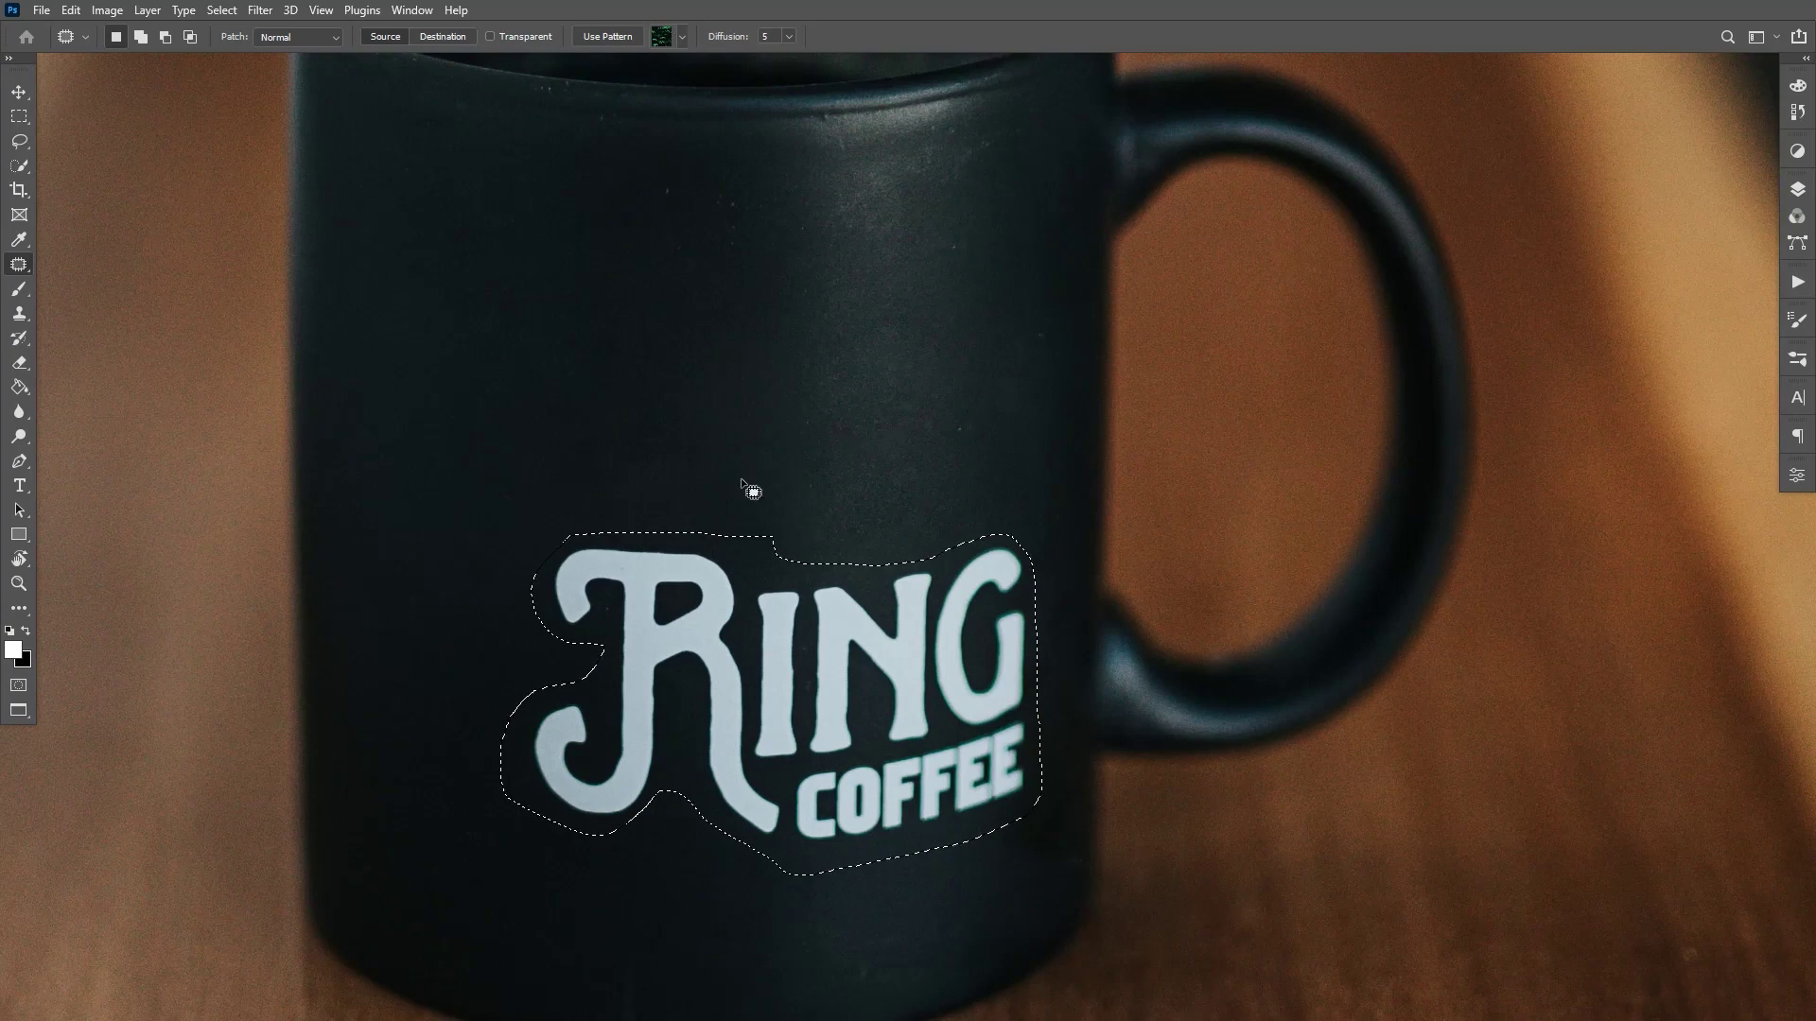
{"action": "scroll", "coordinate": [752, 491], "scroll_direction": "down", "scroll_amount": 2}
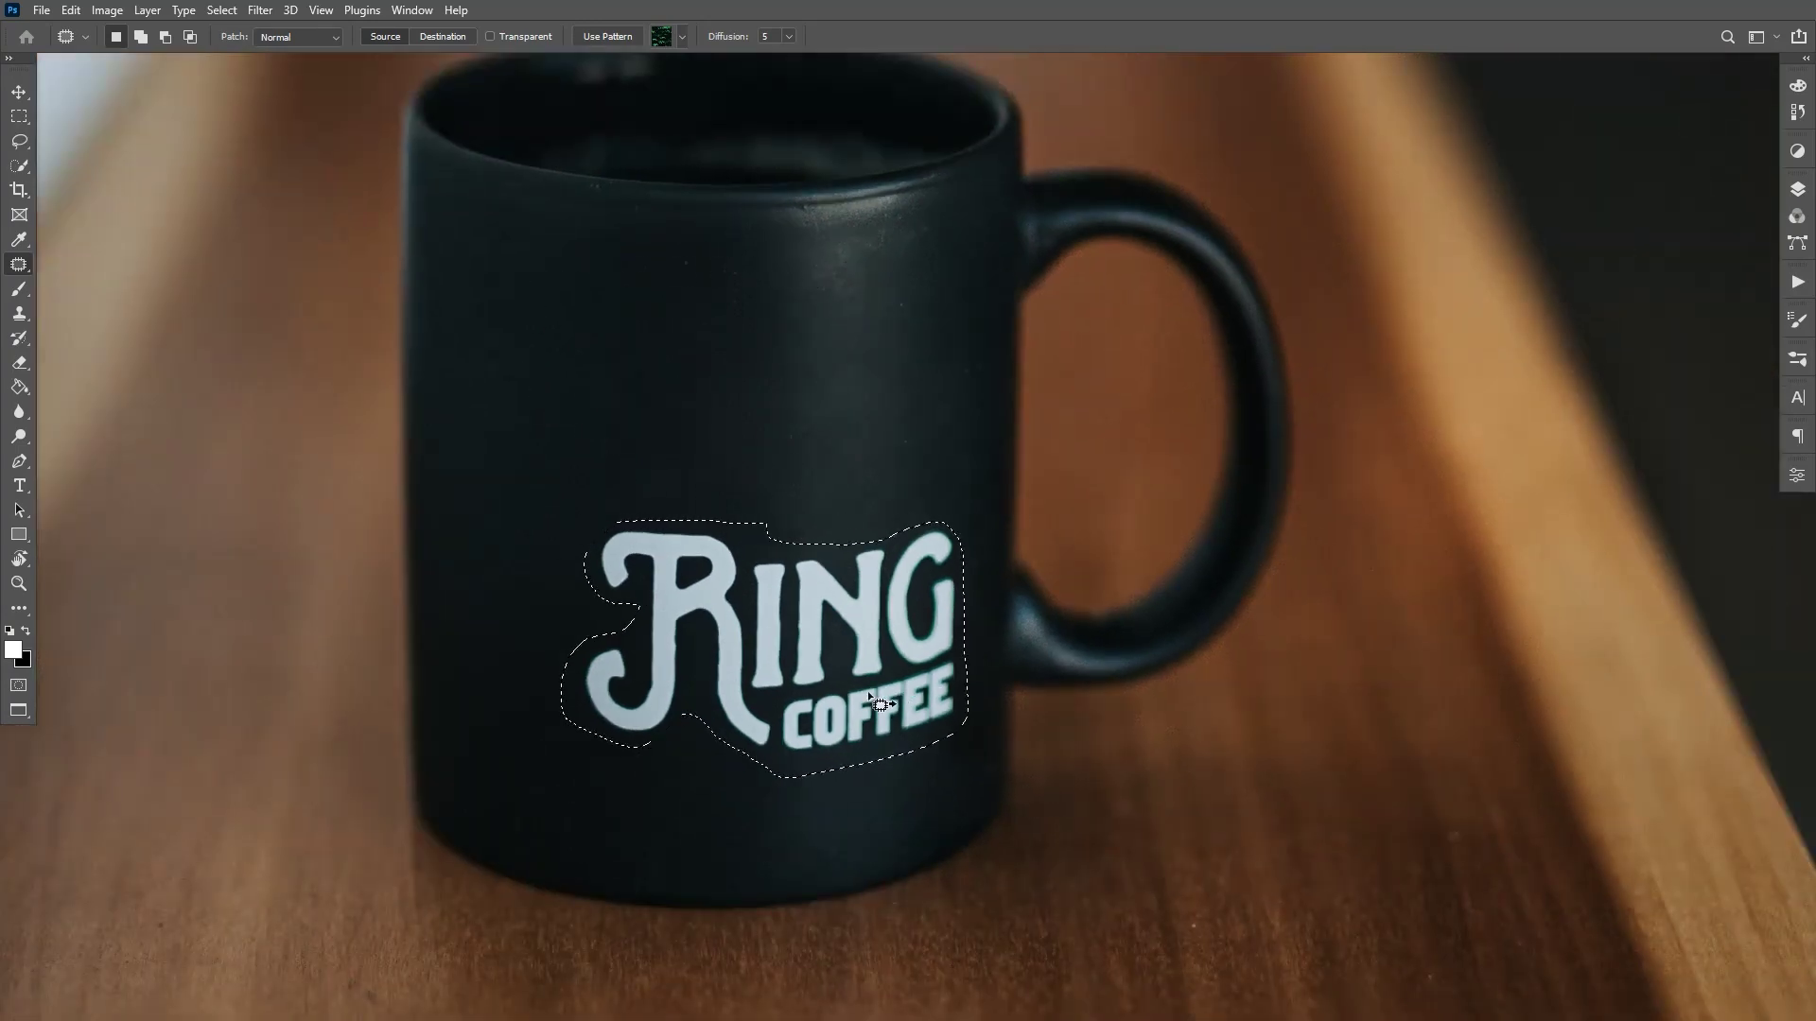
{"action": "left_click_drag", "start_coordinate": [868, 695], "coordinate": [880, 437]}
{"action": "key", "text": "ctrl+d"}
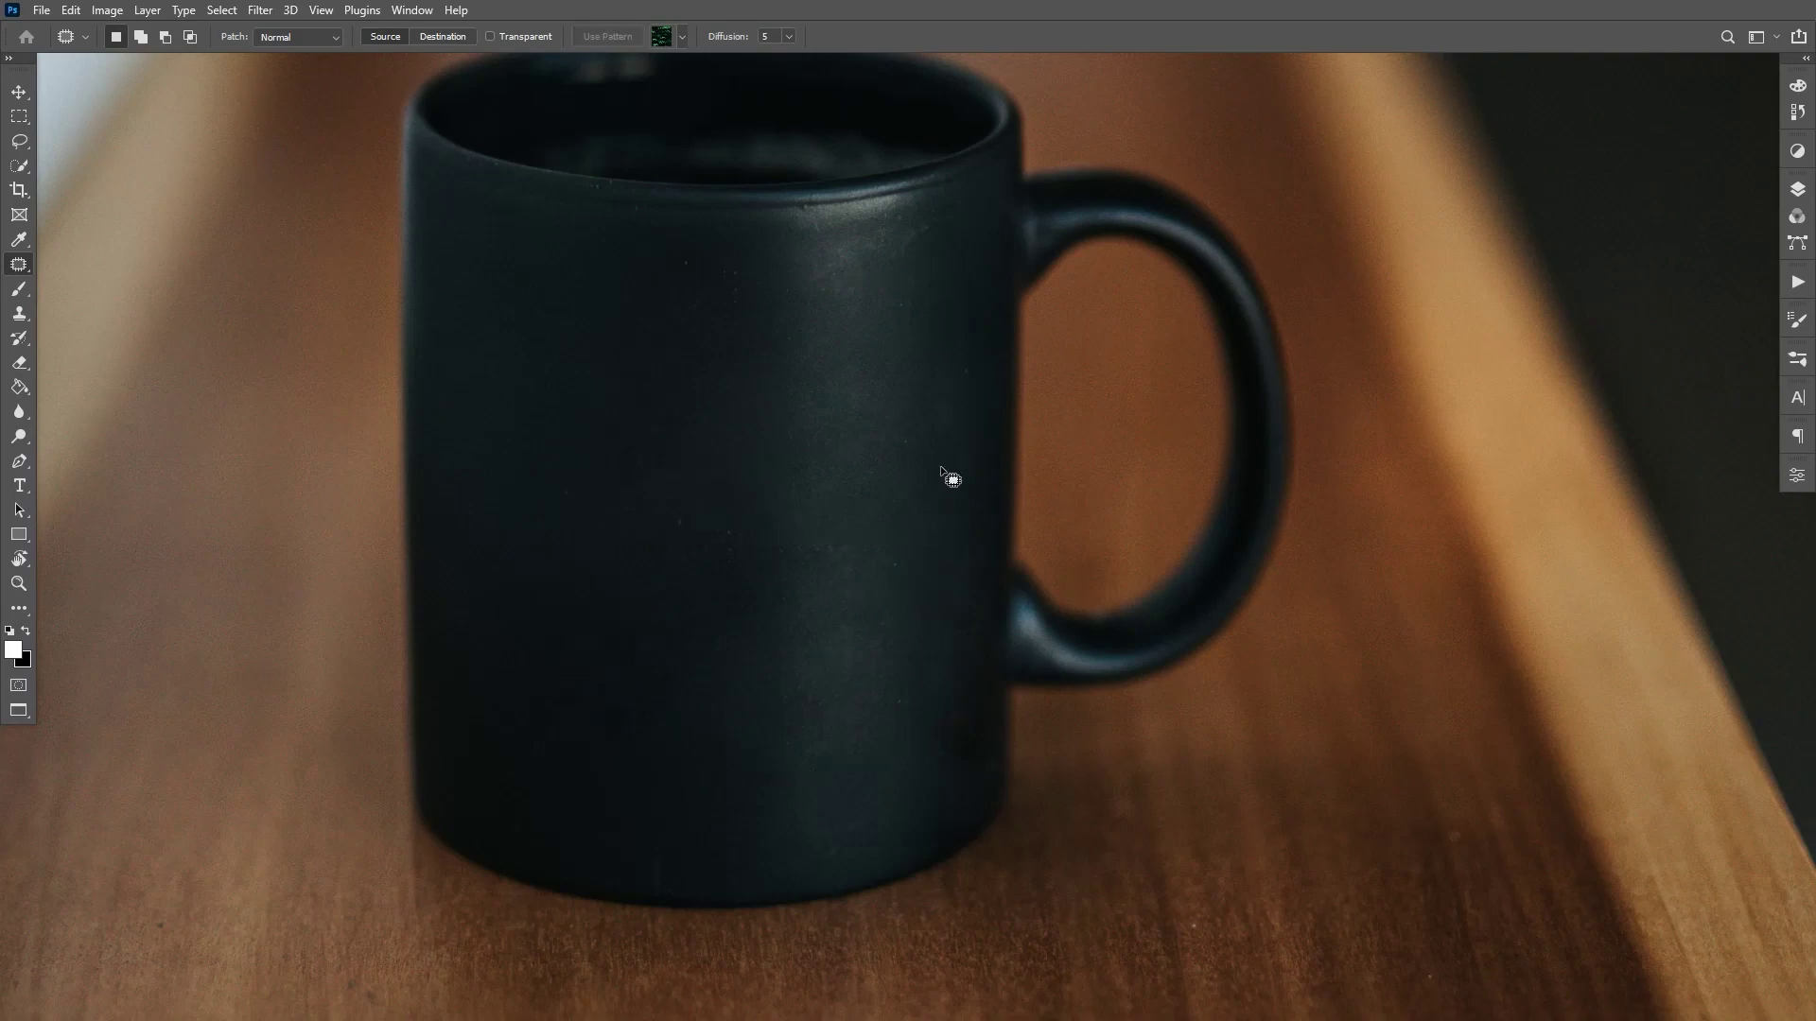
Patch the first blotchy spots on the mug with clean texture.
{"action": "scroll", "coordinate": [943, 473], "scroll_direction": "down", "scroll_amount": 2}
{"action": "scroll", "coordinate": [1026, 634], "scroll_direction": "up", "scroll_amount": 3}
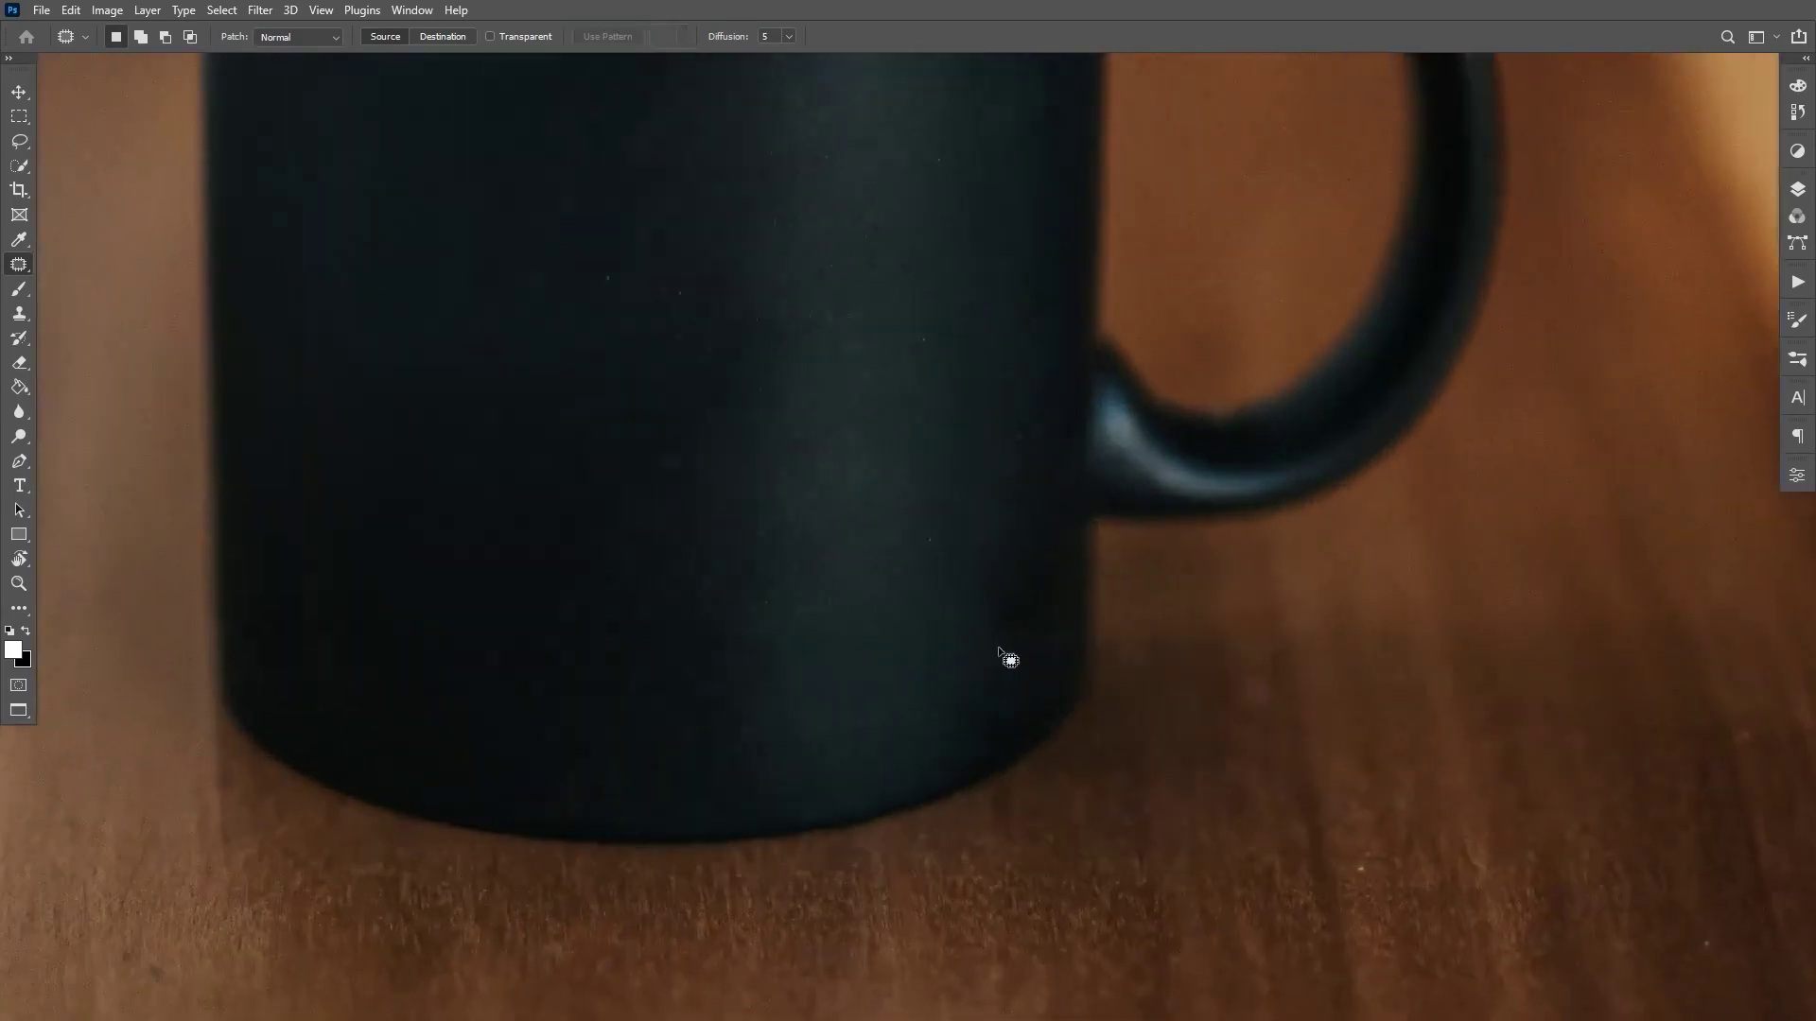
{"action": "mouse_move", "coordinate": [1055, 575]}
{"action": "left_mouse_down"}
{"action": "mouse_move", "coordinate": [973, 599]}
{"action": "mouse_move", "coordinate": [1059, 636]}
{"action": "mouse_move", "coordinate": [1040, 558]}
{"action": "left_mouse_up"}
{"action": "key", "text": "ctrl+d"}
{"action": "scroll", "coordinate": [885, 643], "scroll_direction": "down", "scroll_amount": 1}
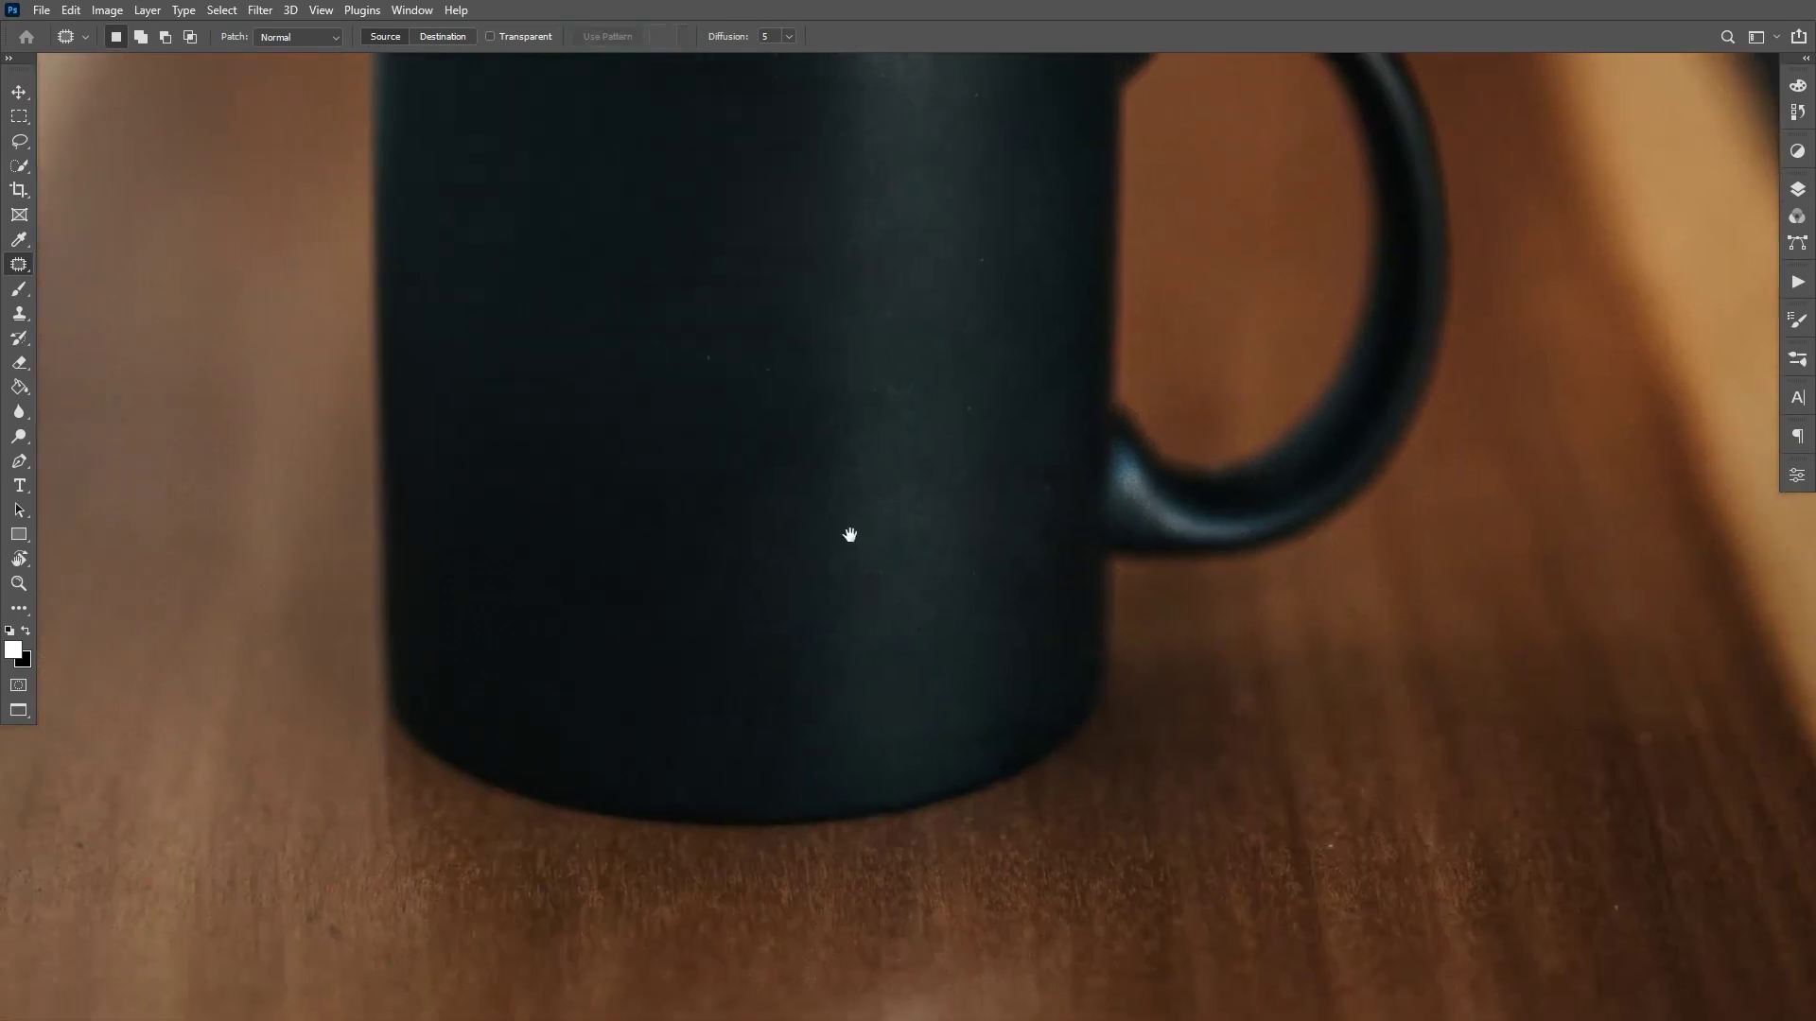
{"action": "scroll", "coordinate": [851, 530], "scroll_direction": "up", "scroll_amount": 1}
{"action": "scroll", "coordinate": [742, 328], "scroll_direction": "up", "scroll_amount": 1}
{"action": "mouse_move", "coordinate": [771, 325]}
{"action": "left_mouse_down"}
{"action": "mouse_move", "coordinate": [828, 398]}
{"action": "mouse_move", "coordinate": [700, 429]}
{"action": "mouse_move", "coordinate": [797, 531]}
{"action": "mouse_move", "coordinate": [895, 538]}
{"action": "mouse_move", "coordinate": [891, 341]}
{"action": "left_mouse_up"}
{"action": "key", "text": "ctrl+d"}
Patch the remaining marks near the rim and front using texture from up-left and below.
{"action": "left_click_drag", "start_coordinate": [807, 296], "coordinate": [918, 492]}
{"action": "mouse_move", "coordinate": [783, 361]}
{"action": "left_mouse_down"}
{"action": "mouse_move", "coordinate": [880, 470]}
{"action": "mouse_move", "coordinate": [899, 364]}
{"action": "left_mouse_up"}
{"action": "key", "text": "ctrl+d"}
{"action": "left_click_drag", "start_coordinate": [857, 557], "coordinate": [857, 549]}
{"action": "scroll", "coordinate": [870, 530], "scroll_direction": "down", "scroll_amount": 4}
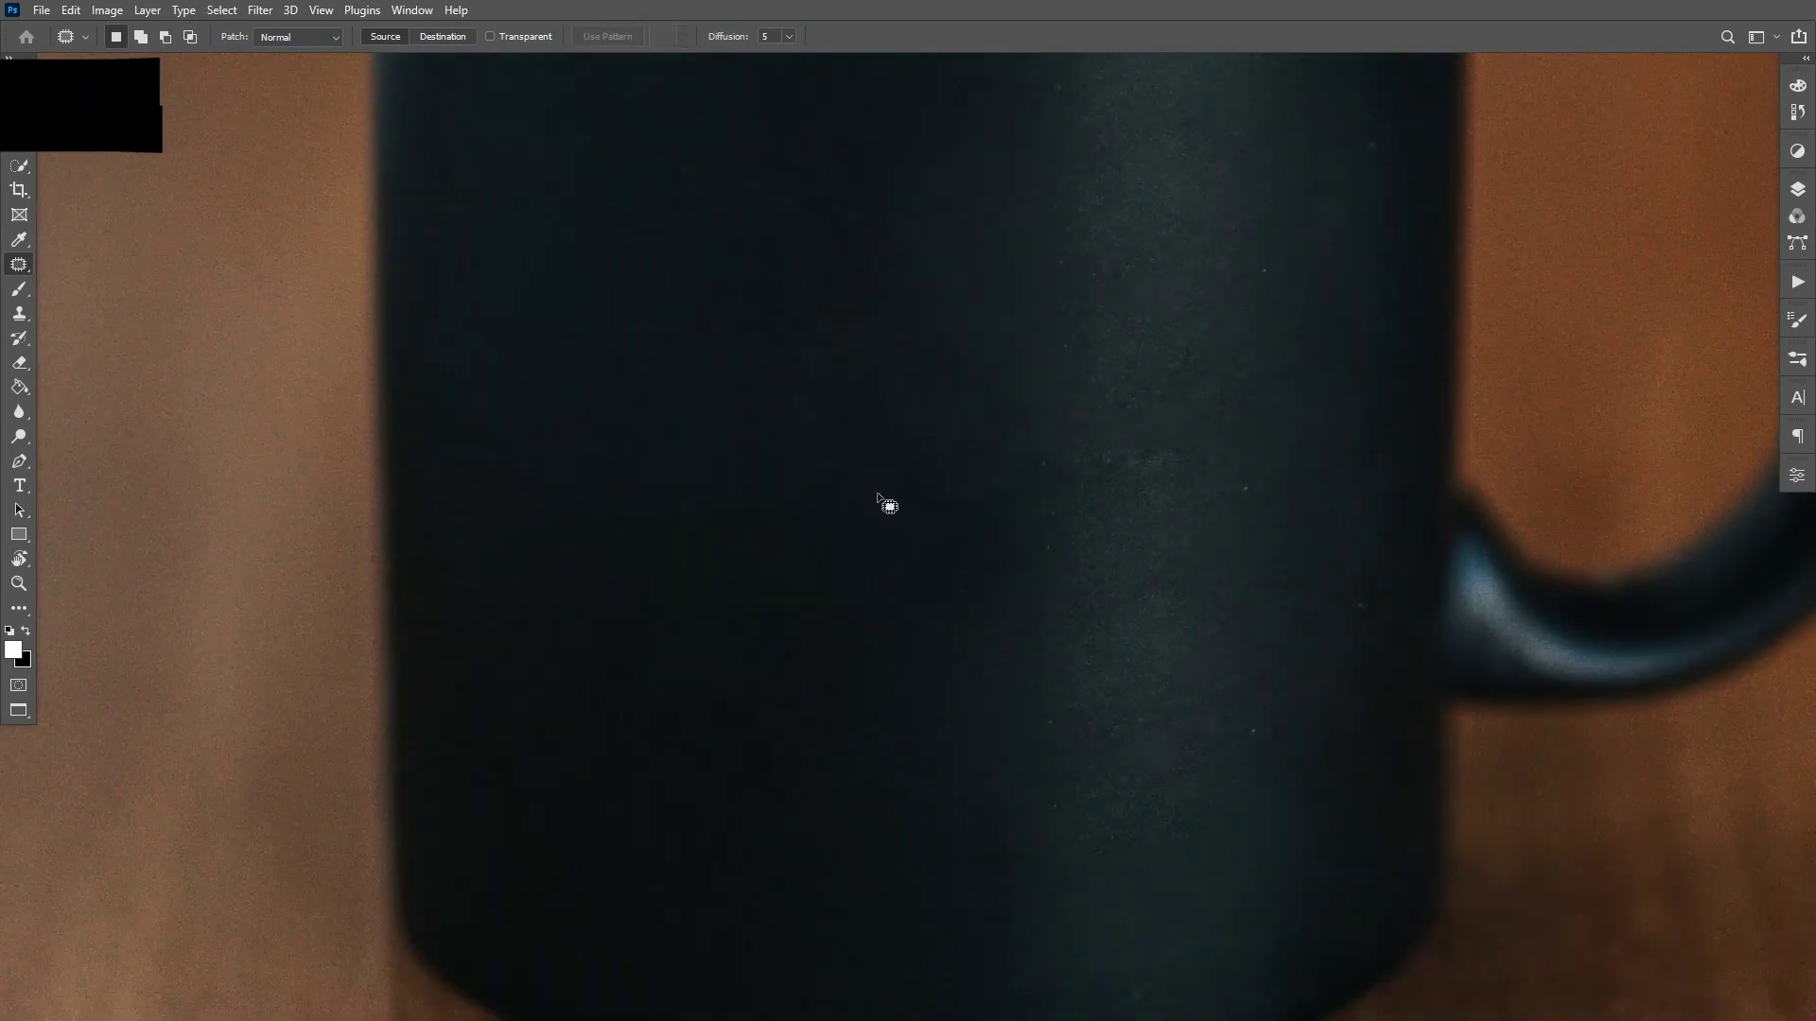
{"action": "scroll", "coordinate": [923, 700], "scroll_direction": "up", "scroll_amount": 4}
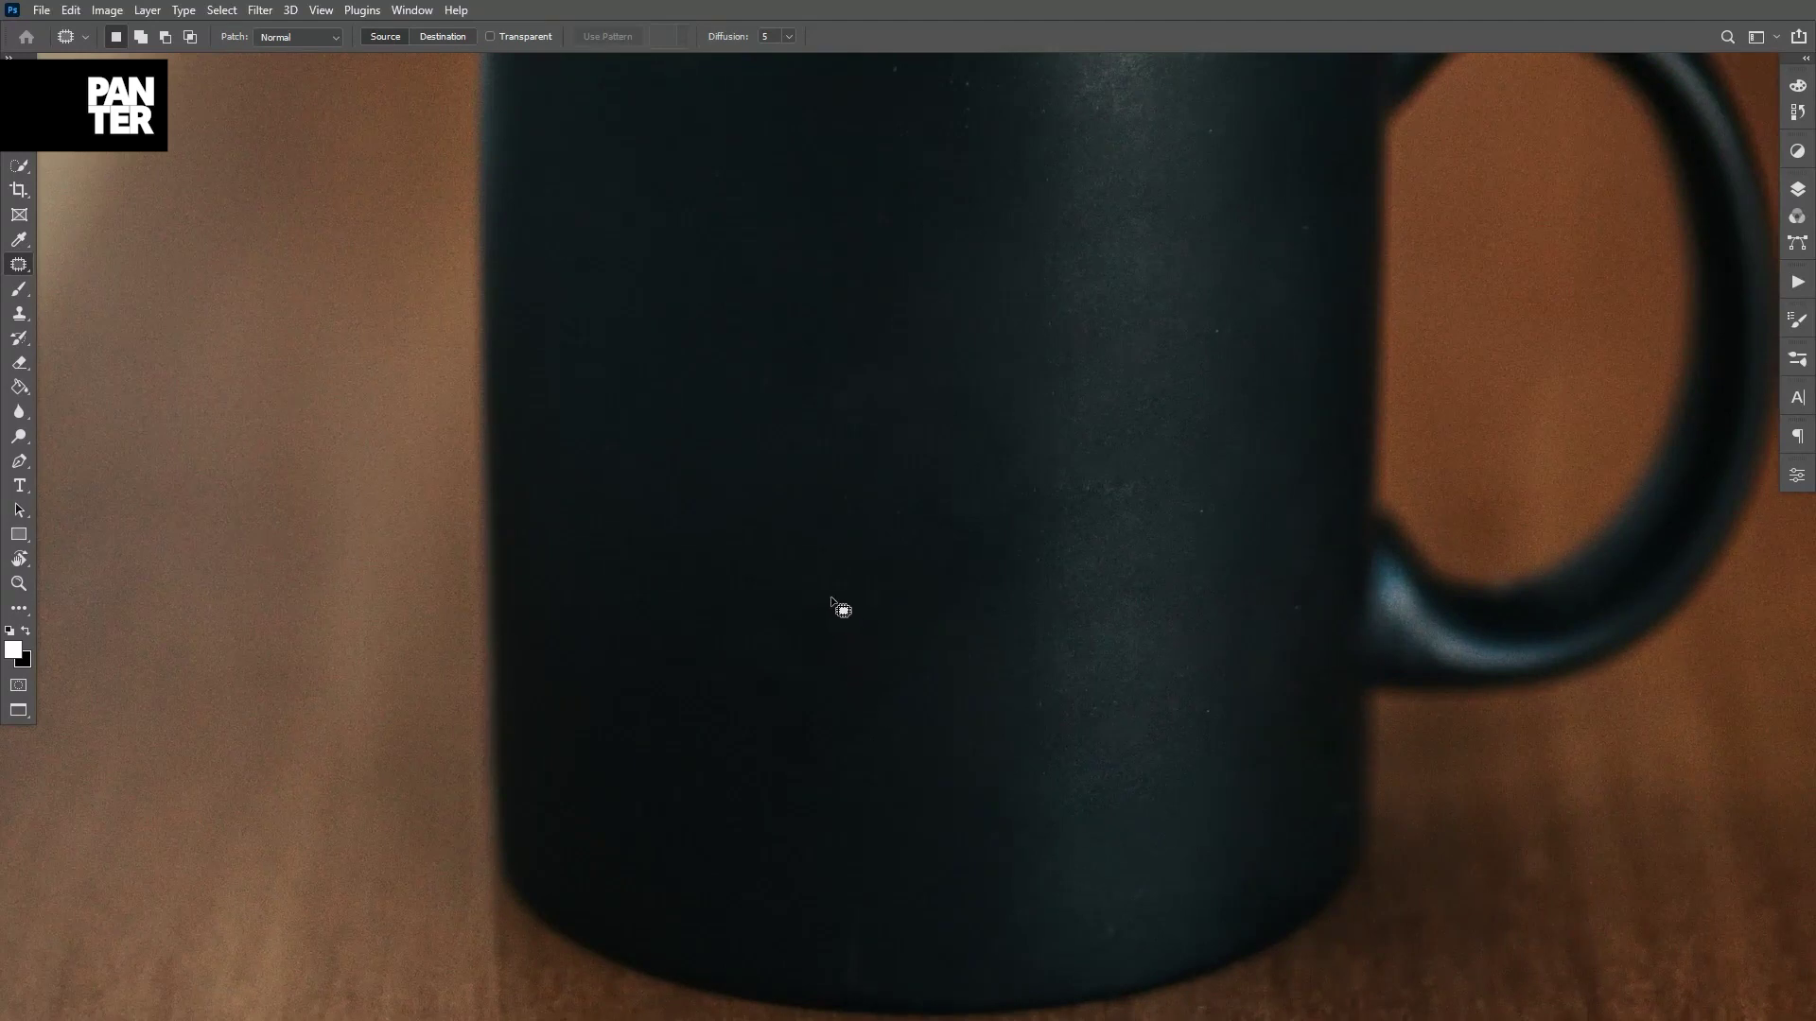
{"action": "mouse_move", "coordinate": [834, 602]}
{"action": "left_mouse_down"}
{"action": "mouse_move", "coordinate": [705, 726]}
{"action": "mouse_move", "coordinate": [892, 794]}
{"action": "mouse_move", "coordinate": [911, 733]}
{"action": "mouse_move", "coordinate": [716, 497]}
{"action": "left_mouse_up"}
{"action": "key", "text": "ctrl+d"}
{"action": "mouse_move", "coordinate": [933, 490]}
{"action": "left_mouse_down"}
{"action": "mouse_move", "coordinate": [811, 596]}
{"action": "mouse_move", "coordinate": [965, 681]}
{"action": "mouse_move", "coordinate": [1029, 601]}
{"action": "mouse_move", "coordinate": [957, 793]}
{"action": "left_mouse_up"}
{"action": "key", "text": "ctrl+d"}
View the whole image, switch to the Move tool and show the Layers panel.
{"action": "scroll", "coordinate": [1058, 653], "scroll_direction": "down", "scroll_amount": 2}
{"action": "left_click_drag", "start_coordinate": [1066, 669], "coordinate": [962, 525]}
{"action": "scroll", "coordinate": [1039, 636], "scroll_direction": "down", "scroll_amount": 2}
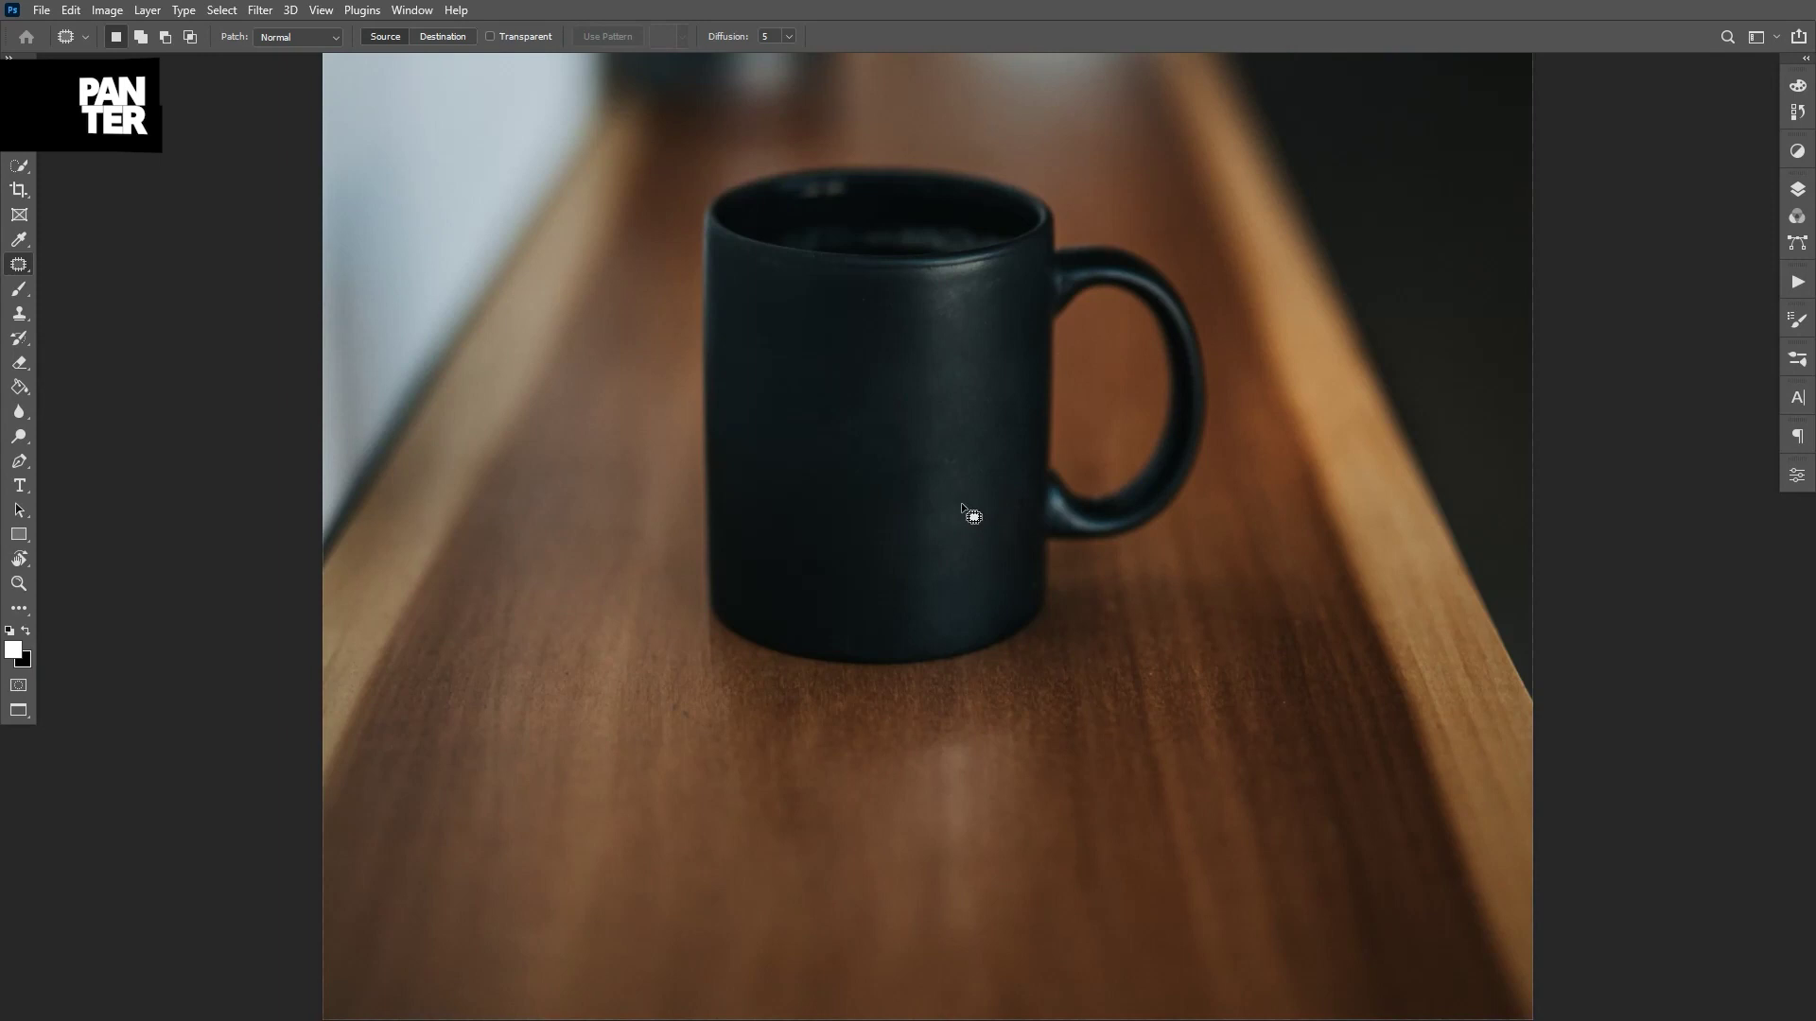
{"action": "scroll", "coordinate": [961, 501], "scroll_direction": "up", "scroll_amount": 1}
{"action": "scroll", "coordinate": [961, 501], "scroll_direction": "down", "scroll_amount": 1}
{"action": "key", "text": "v"}
{"action": "scroll", "coordinate": [950, 454], "scroll_direction": "down", "scroll_amount": 3}
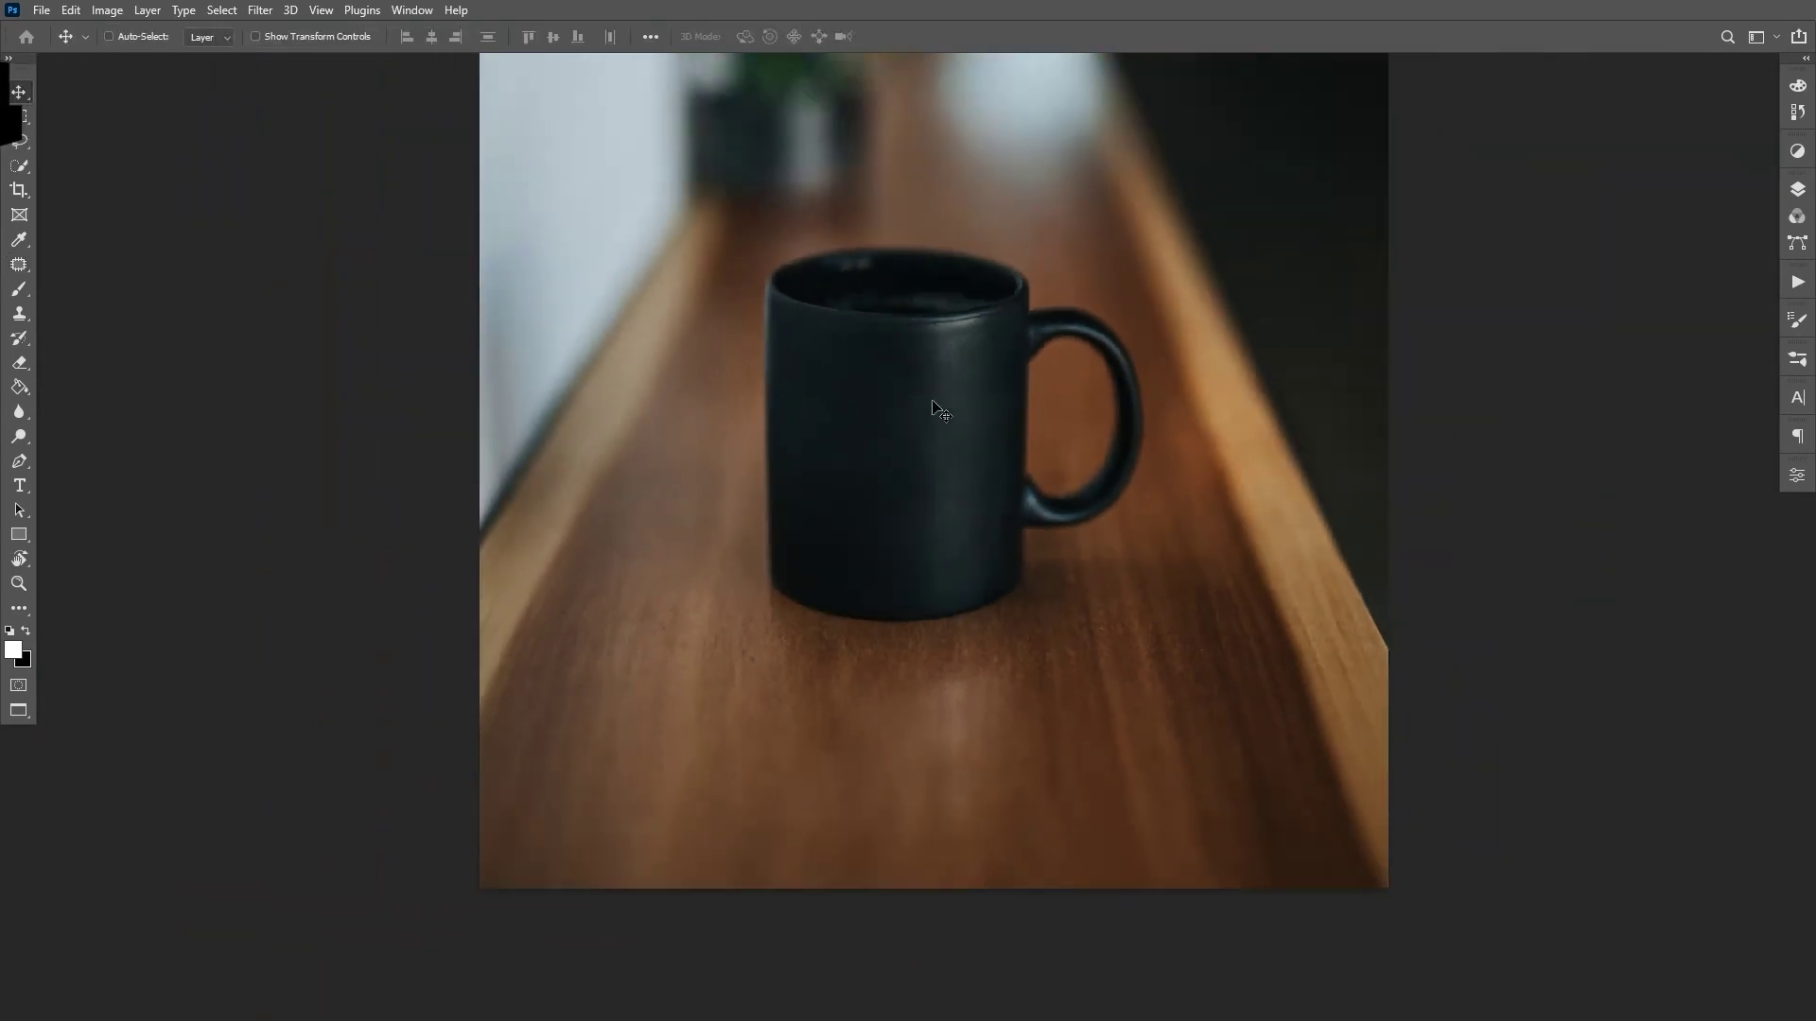
{"action": "scroll", "coordinate": [935, 357], "scroll_direction": "down", "scroll_amount": 1}
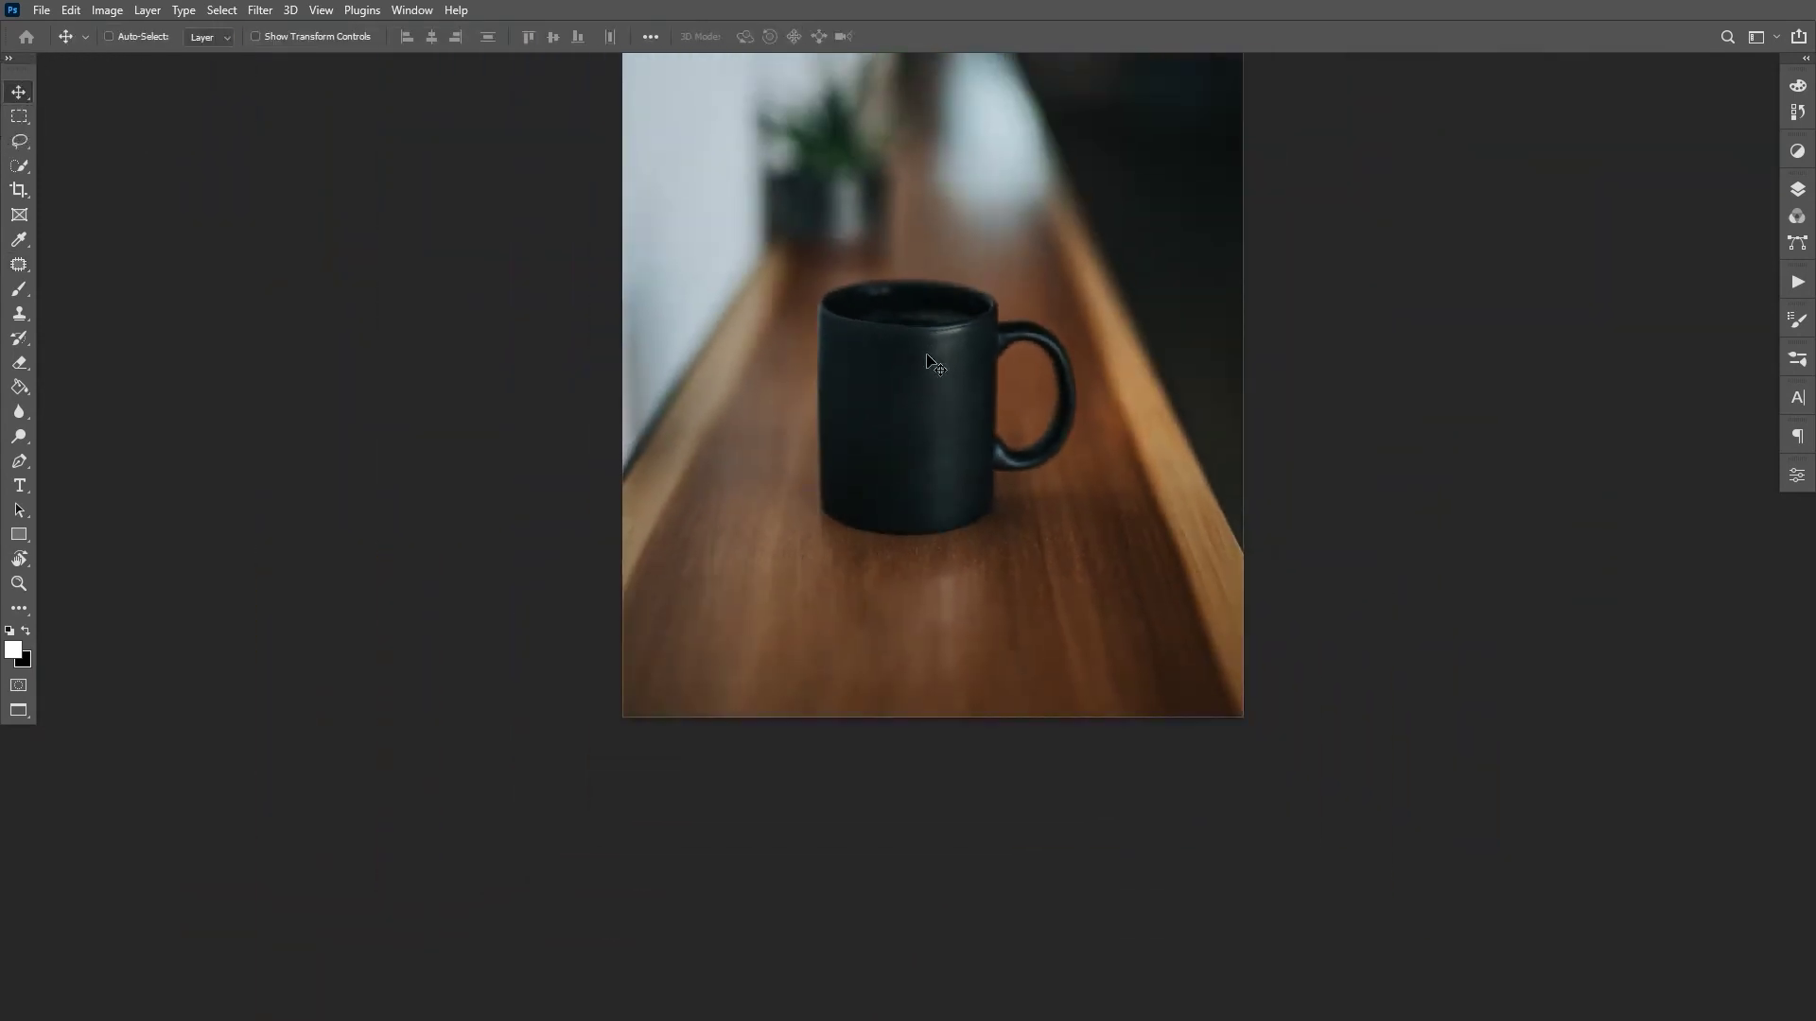
{"action": "scroll", "coordinate": [935, 364], "scroll_direction": "up", "scroll_amount": 1}
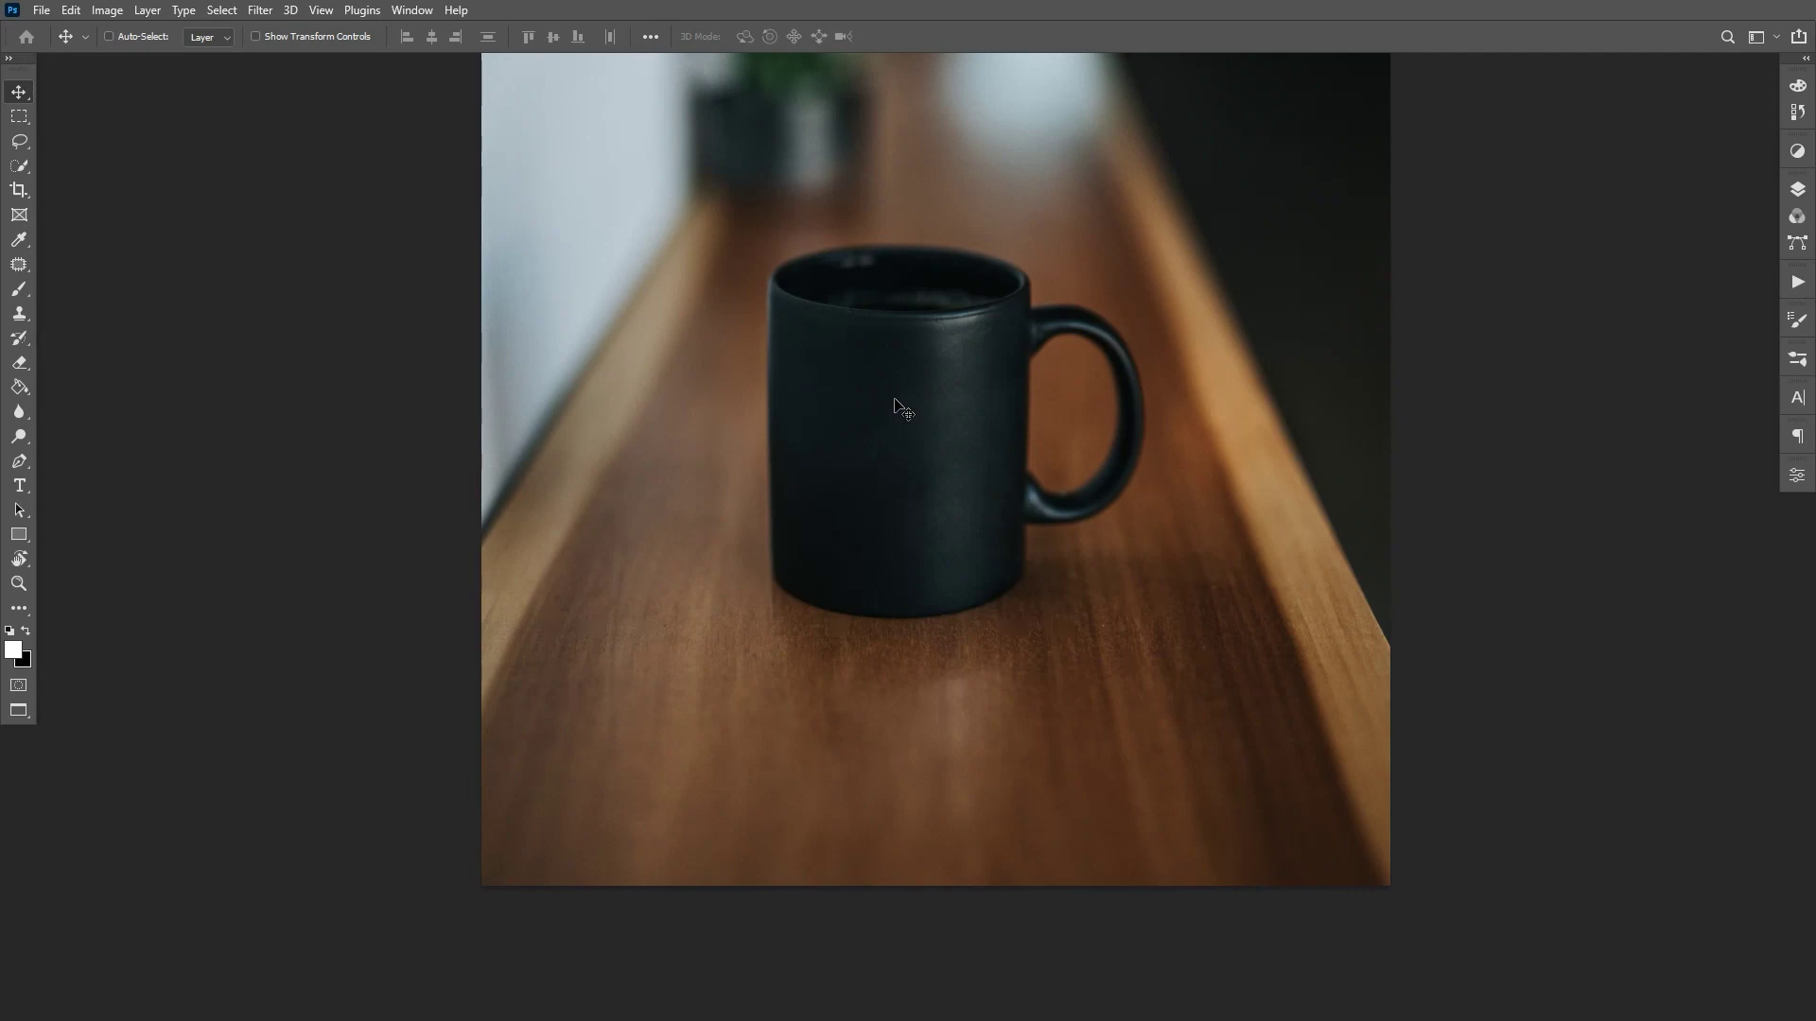
{"action": "scroll", "coordinate": [879, 388], "scroll_direction": "up", "scroll_amount": 1}
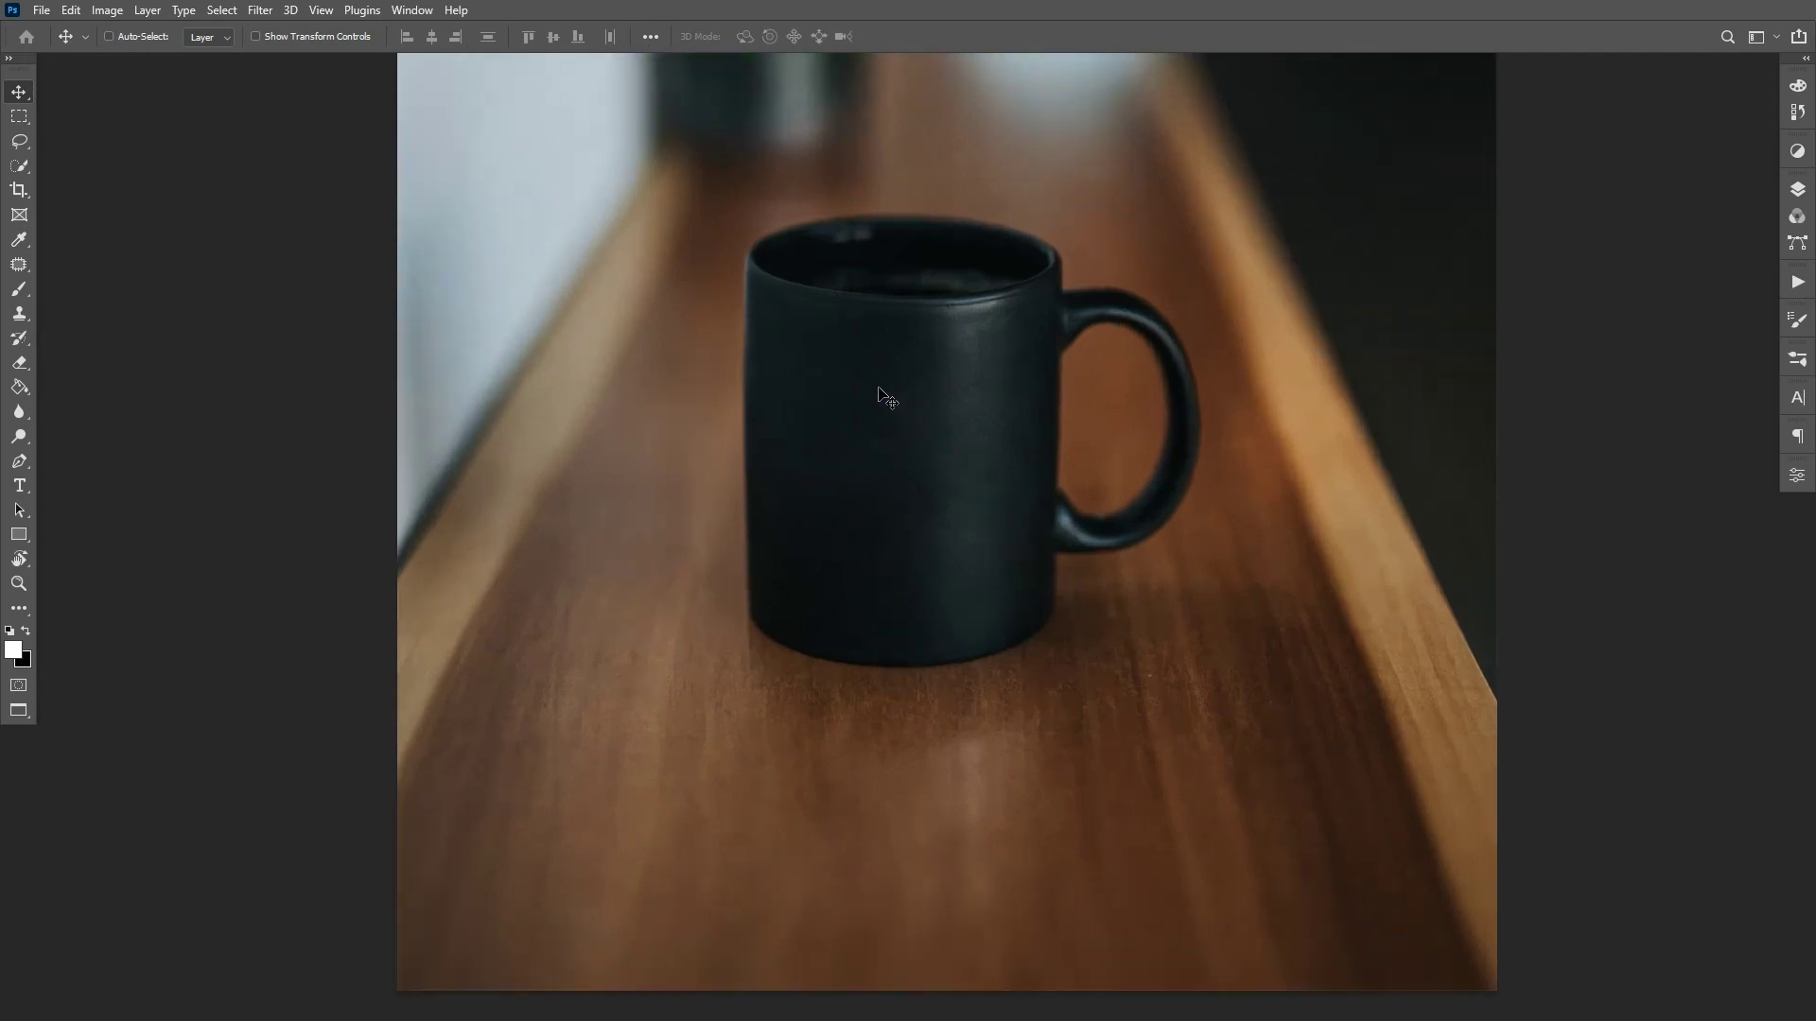
{"action": "scroll", "coordinate": [883, 394], "scroll_direction": "up", "scroll_amount": 2}
{"action": "key", "text": "F7"}
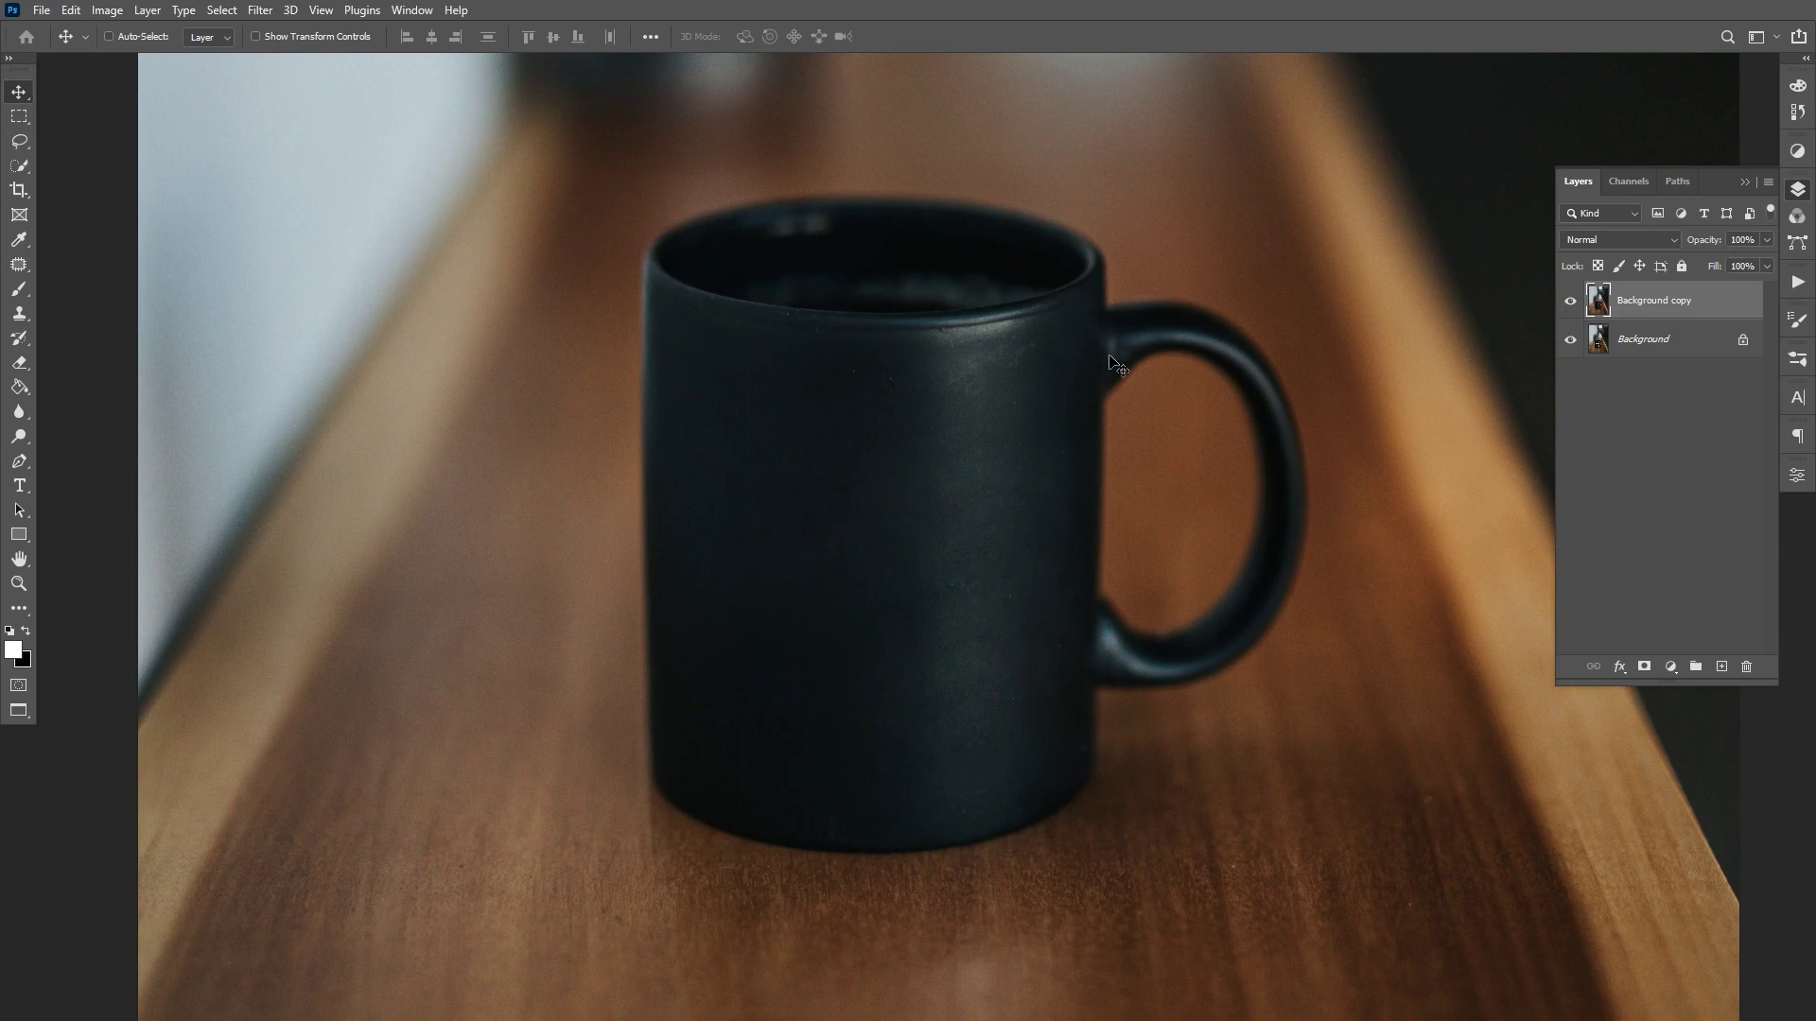
Copy the logo from PANTER_Logo-2.pdf and paste it into the mug photo as Layer 1.
{"action": "key", "text": "f"}
{"action": "key", "text": "f"}
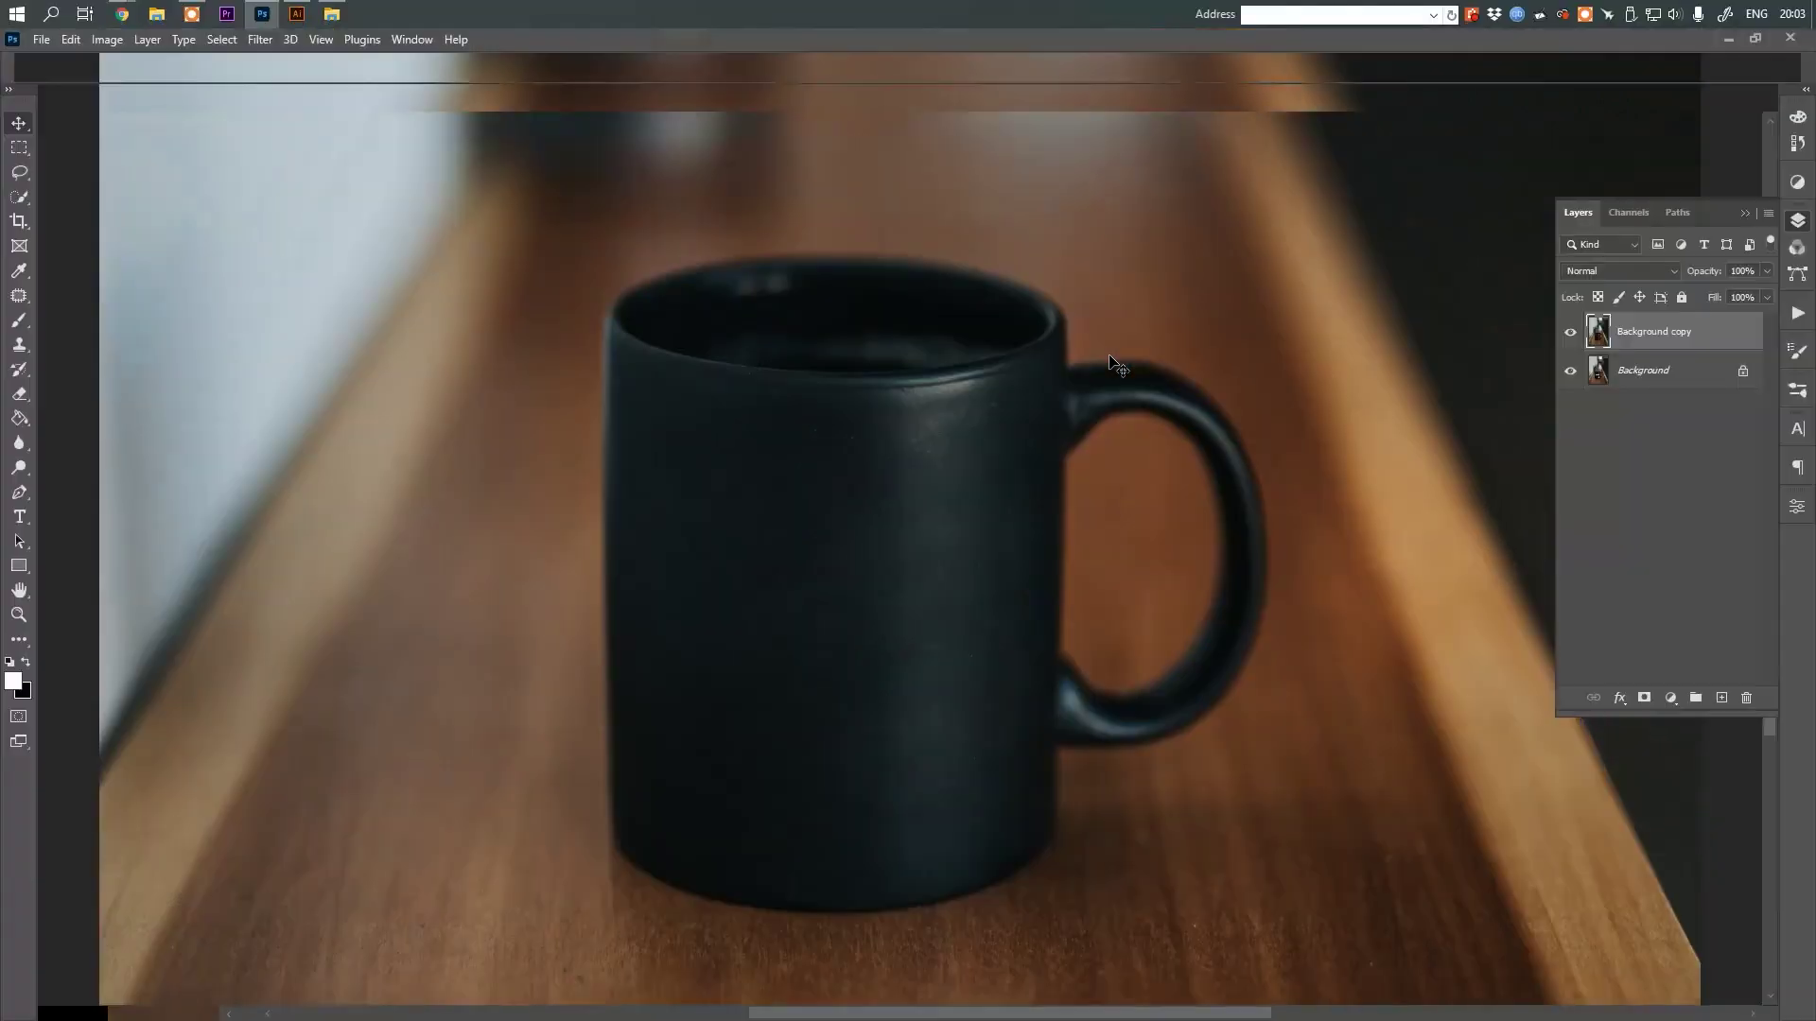
{"action": "left_click", "coordinate": [539, 104]}
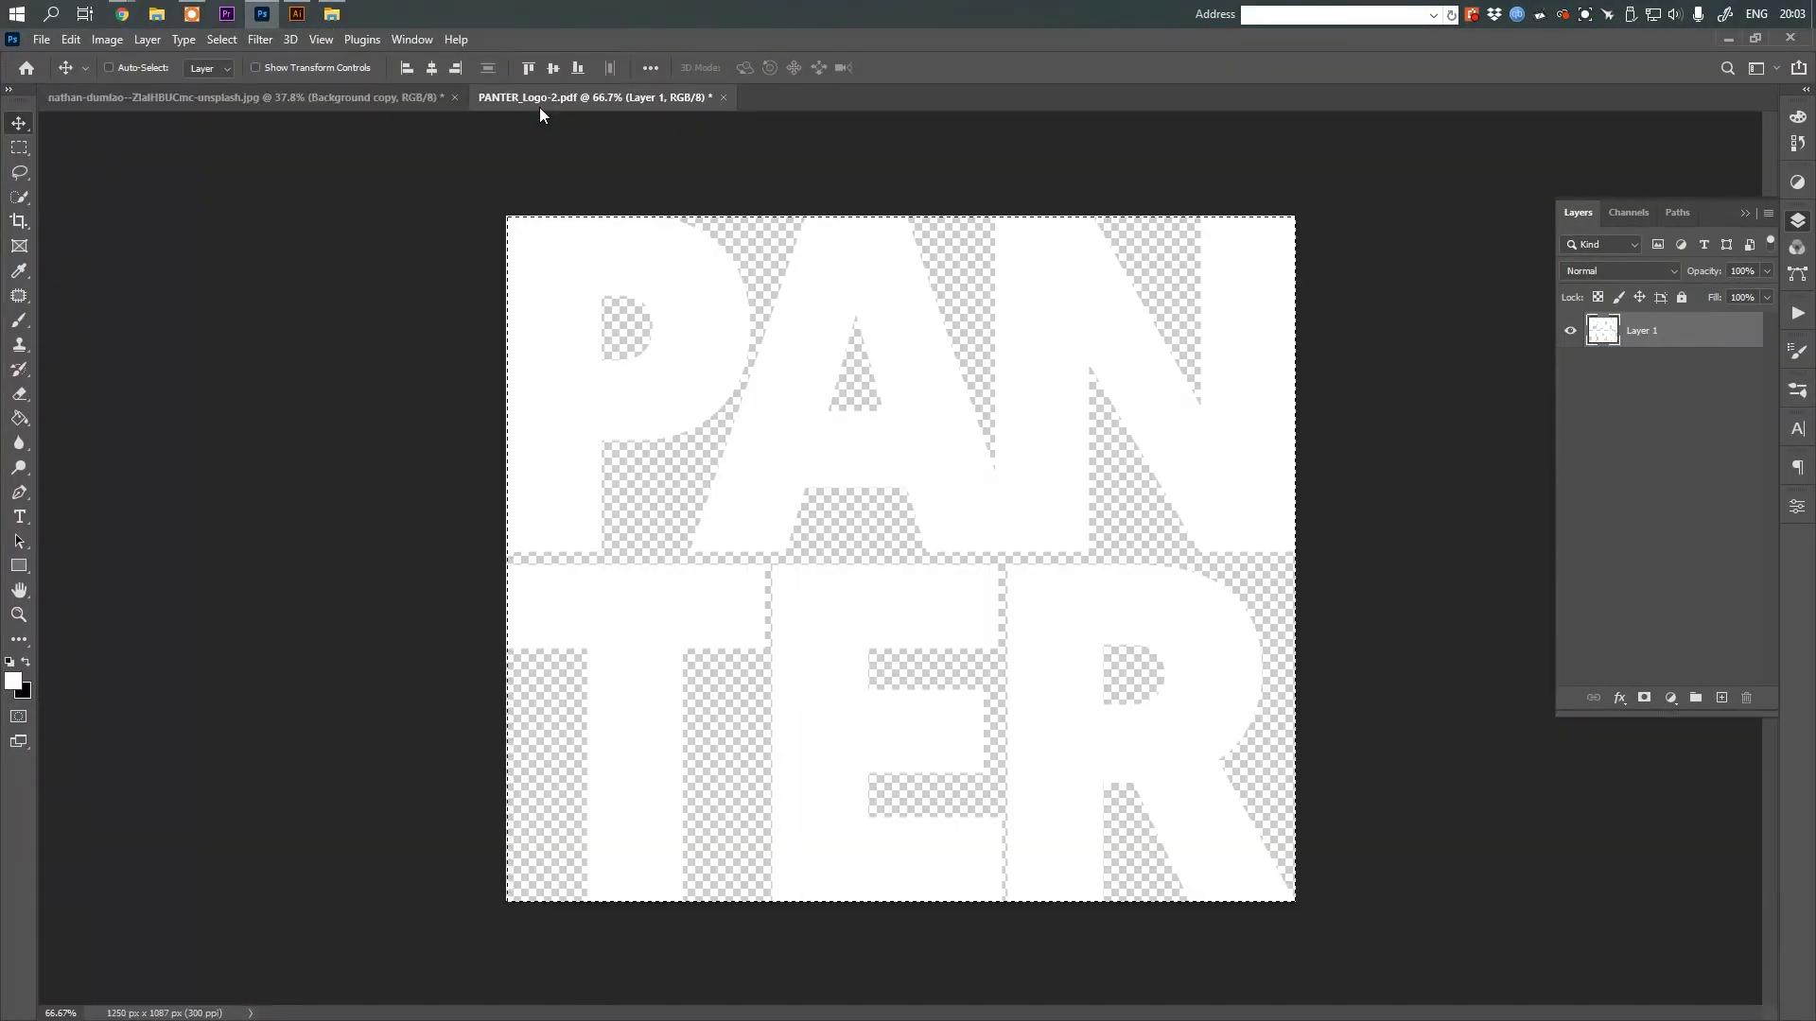
{"action": "key", "text": "ctrl+c"}
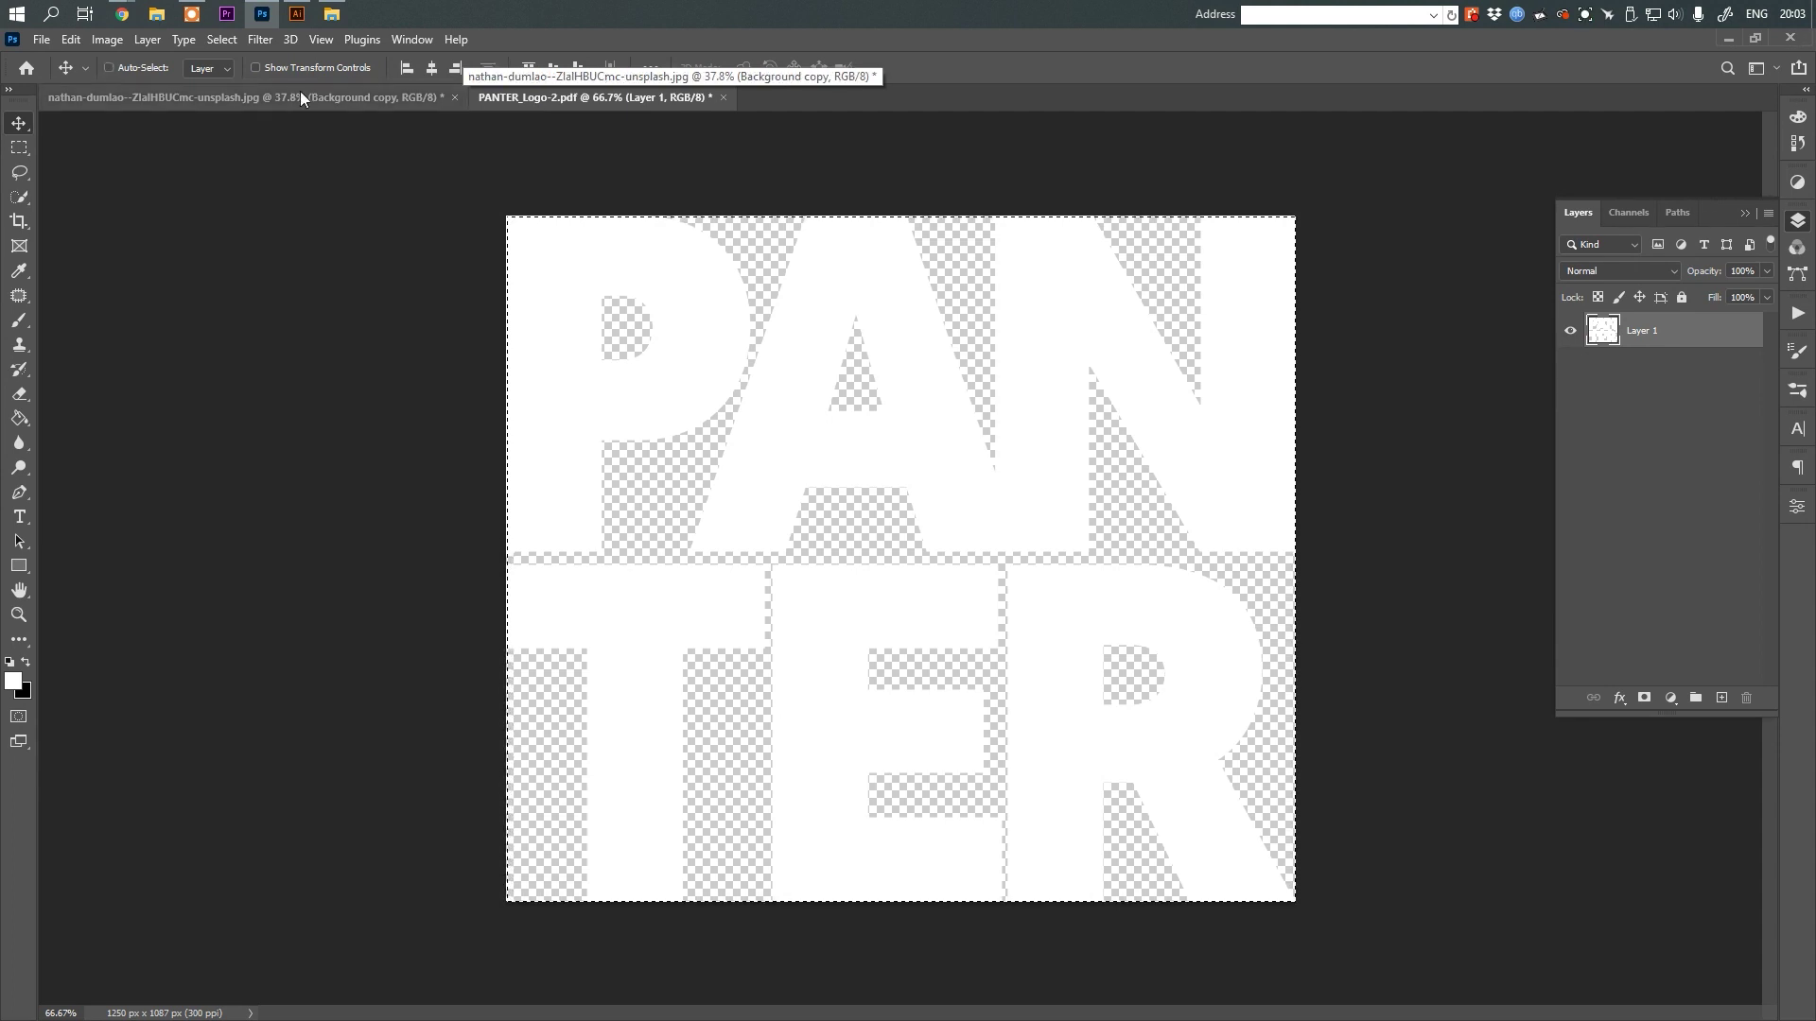
{"action": "left_click", "coordinate": [298, 94]}
{"action": "key", "text": "ctrl+v"}
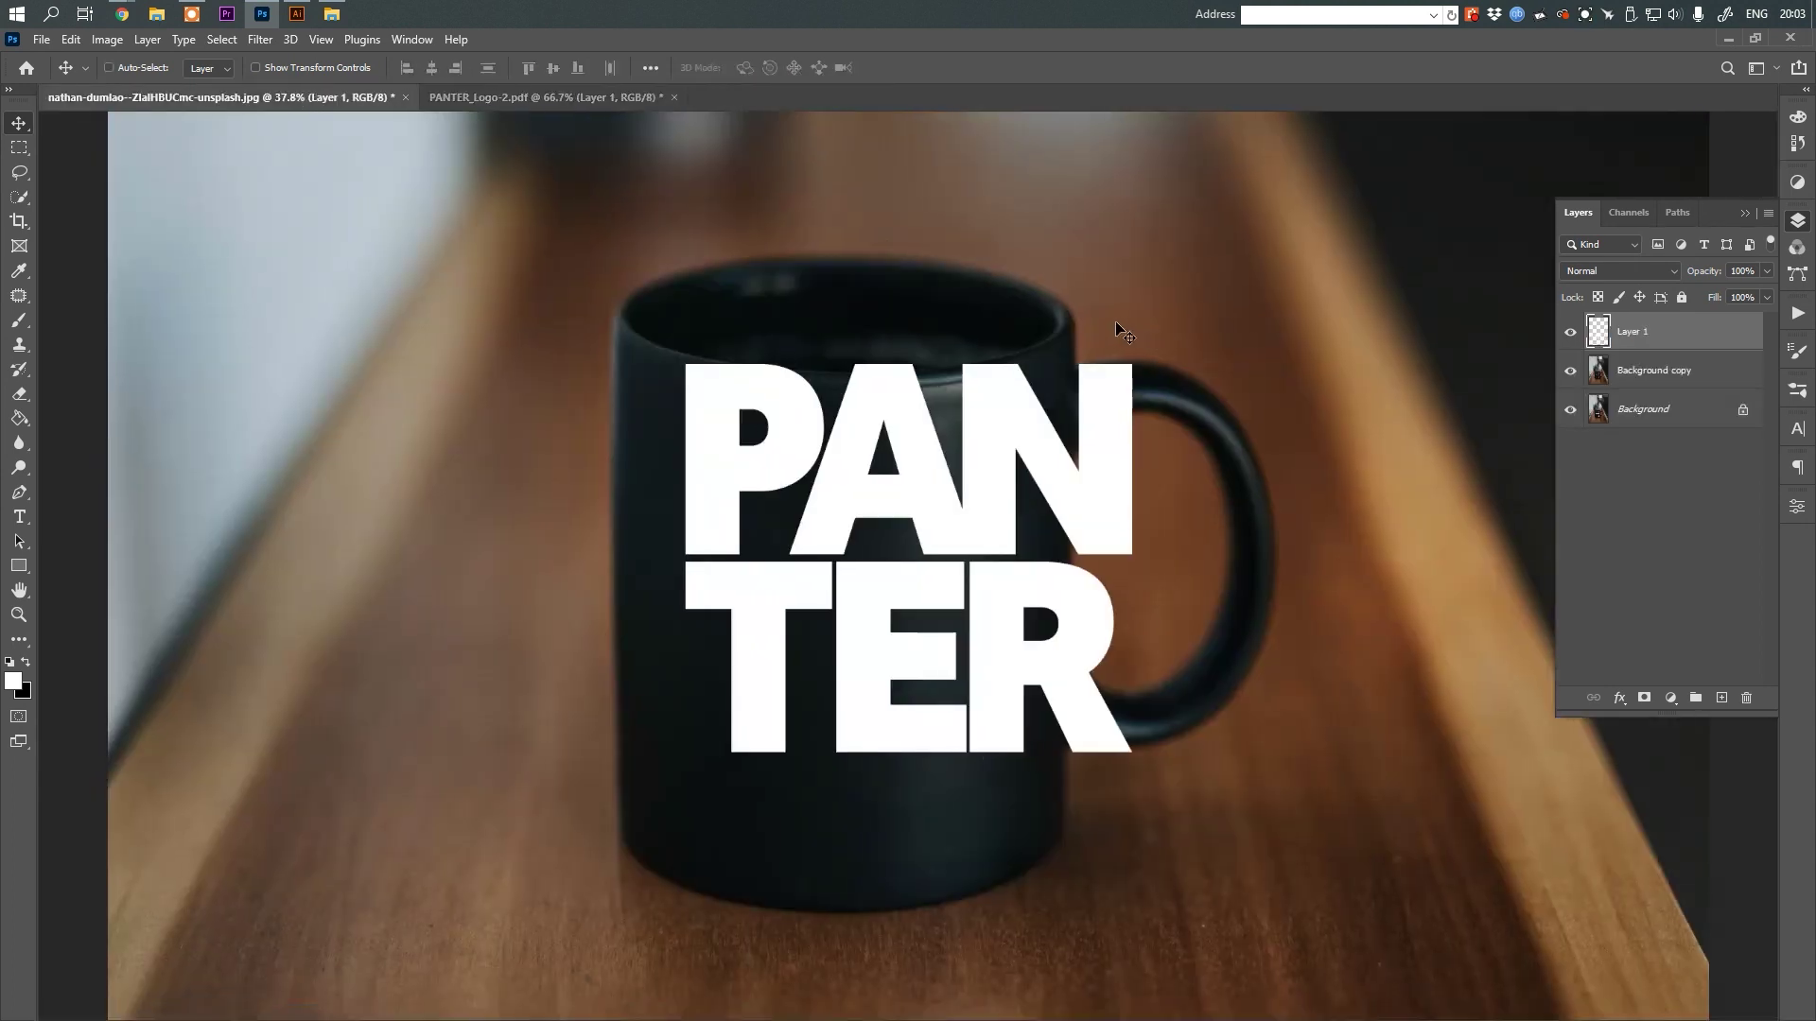
{"action": "key", "text": "f"}
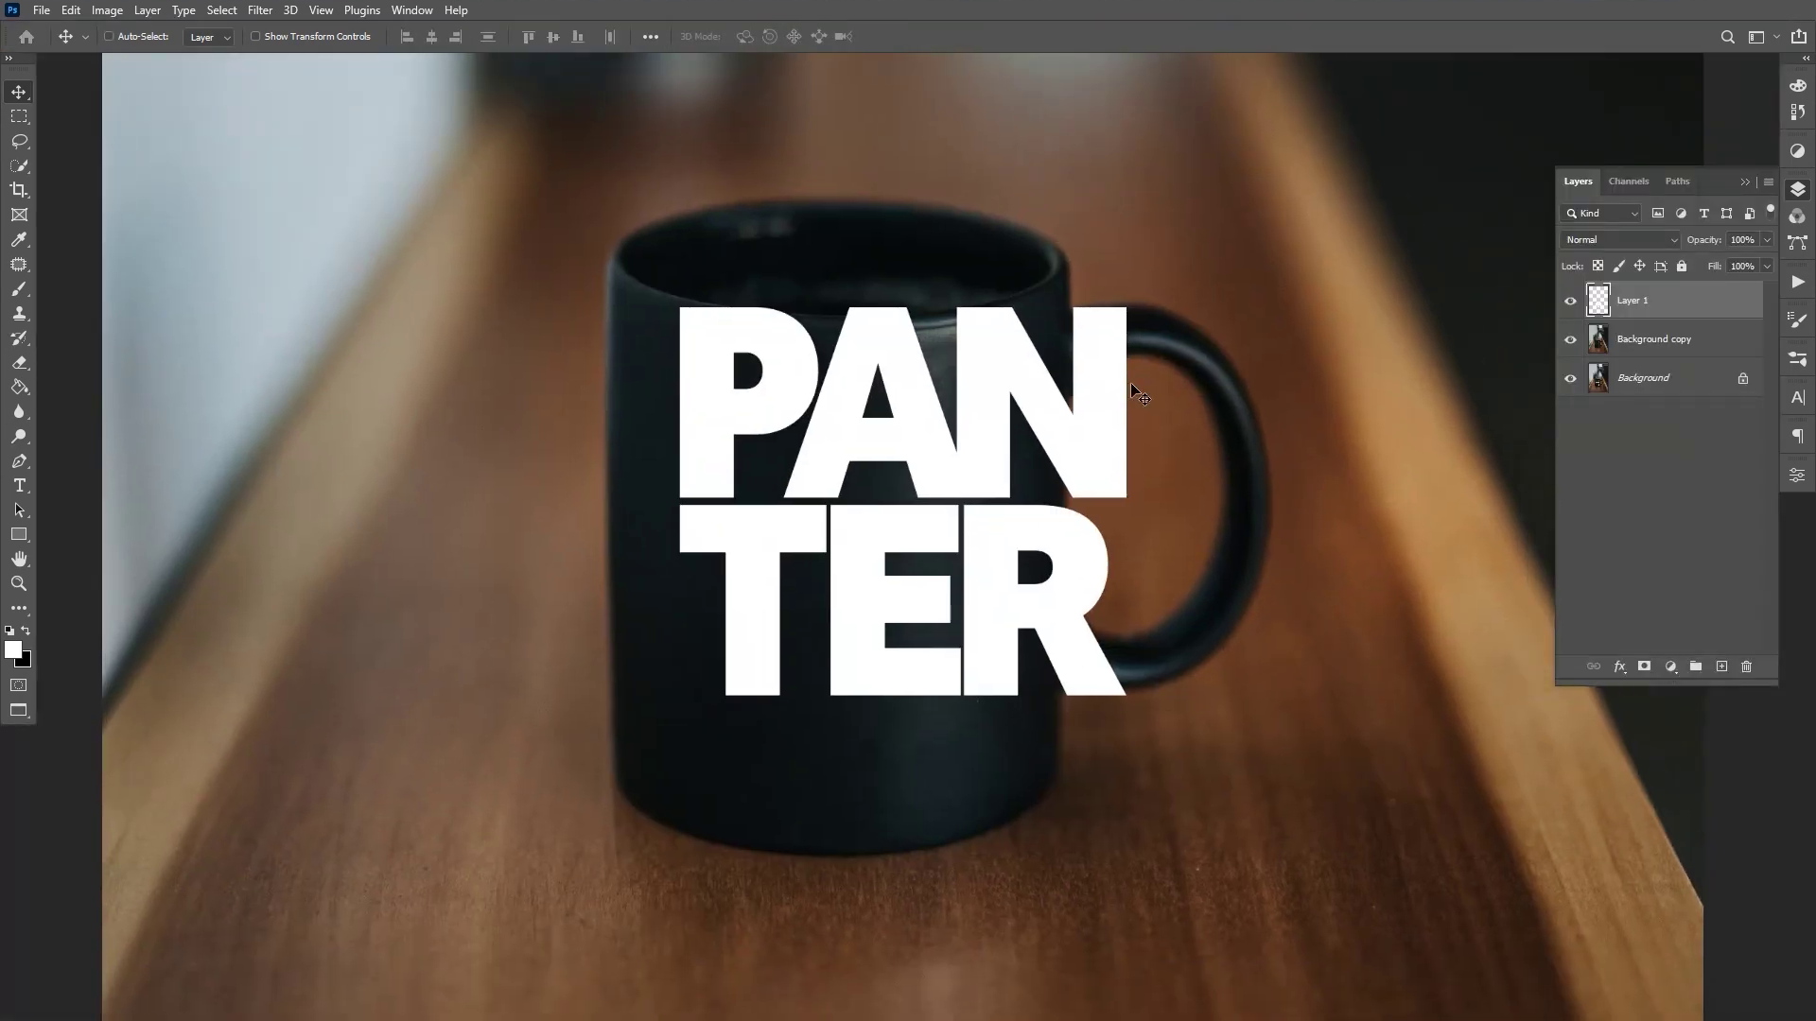
Free Transform the PANTER logo to 75.6% and move it onto the mug's front.
{"action": "key", "text": "ctrl+t"}
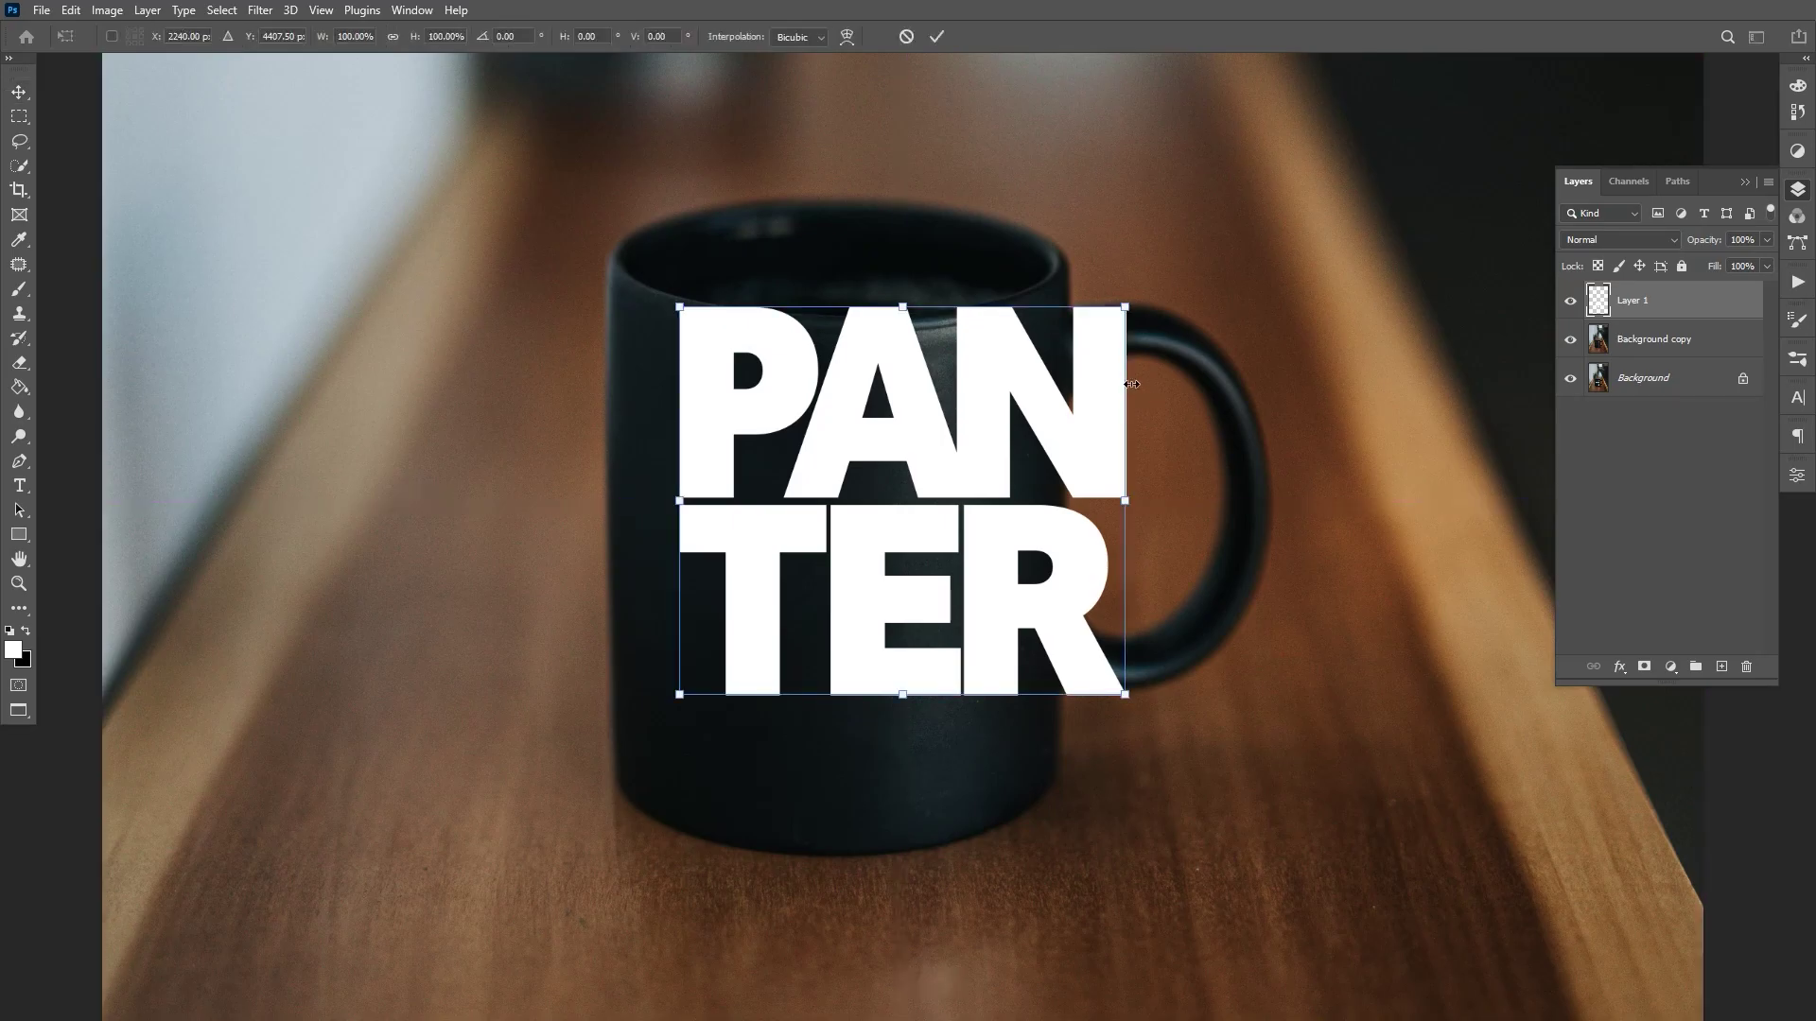
{"action": "left_click_drag", "start_coordinate": [1111, 399], "coordinate": [1041, 498]}
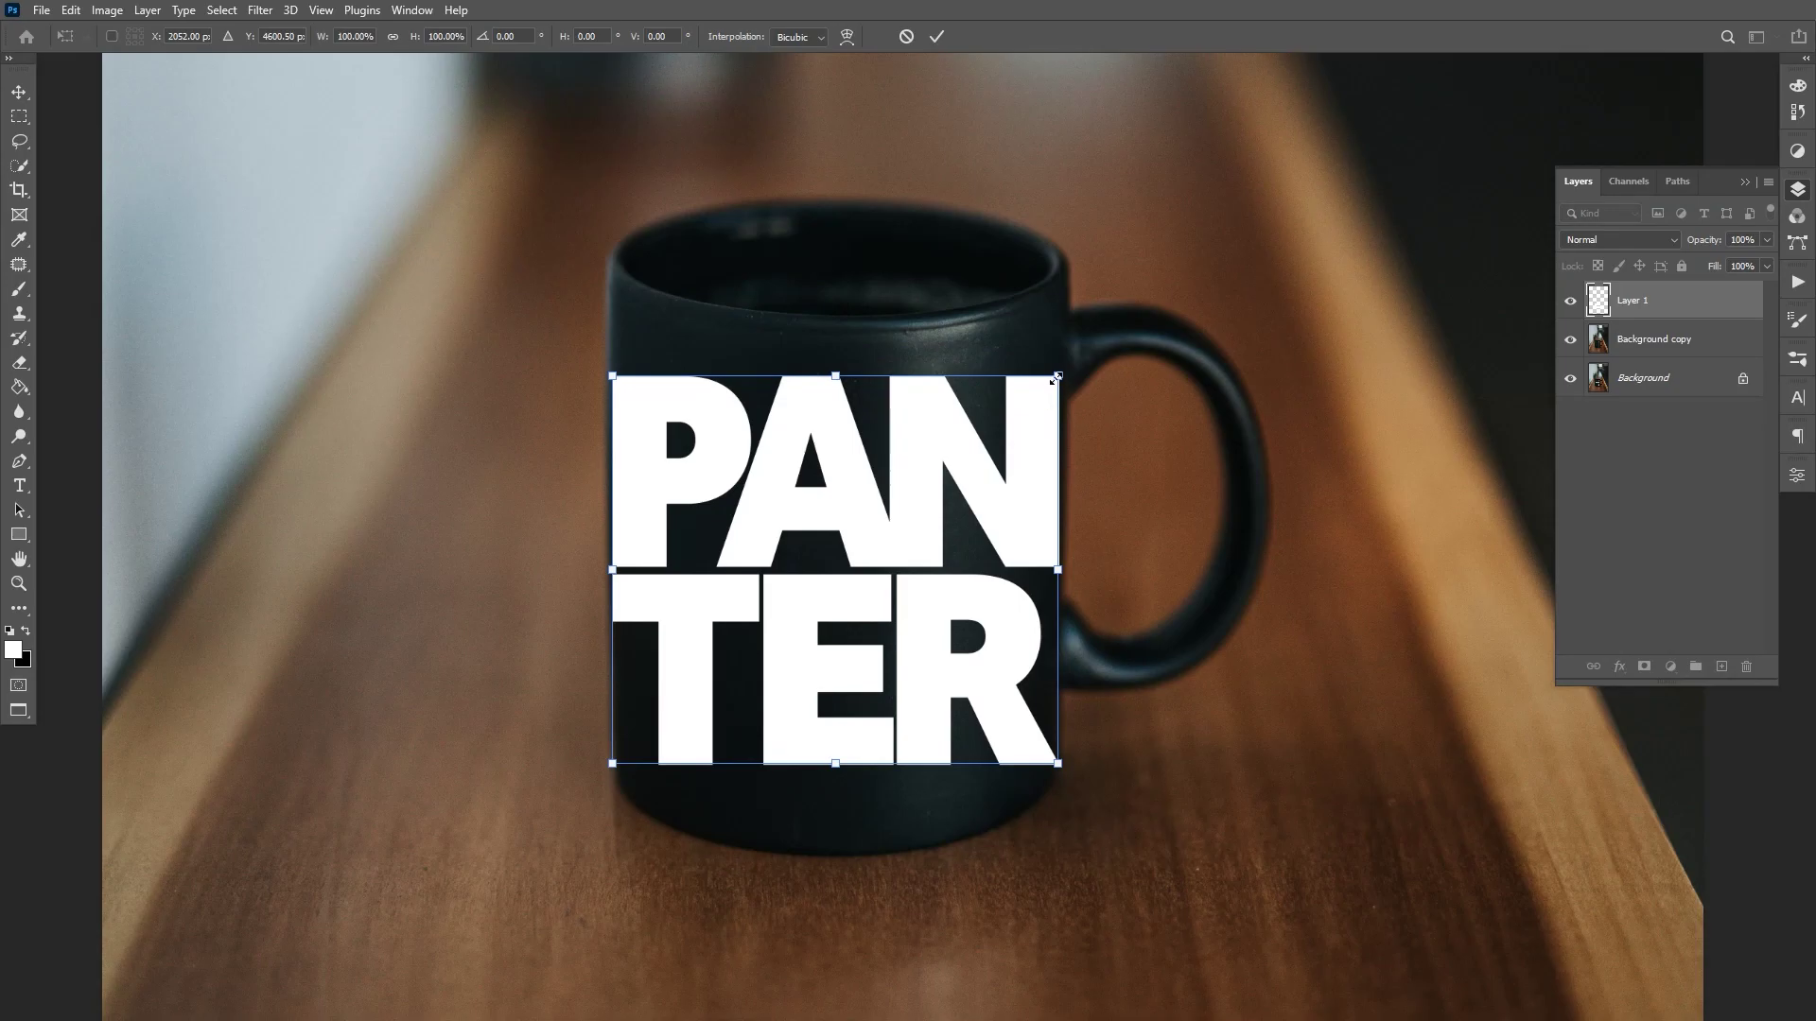
{"action": "left_click_drag", "start_coordinate": [1055, 378], "coordinate": [984, 406]}
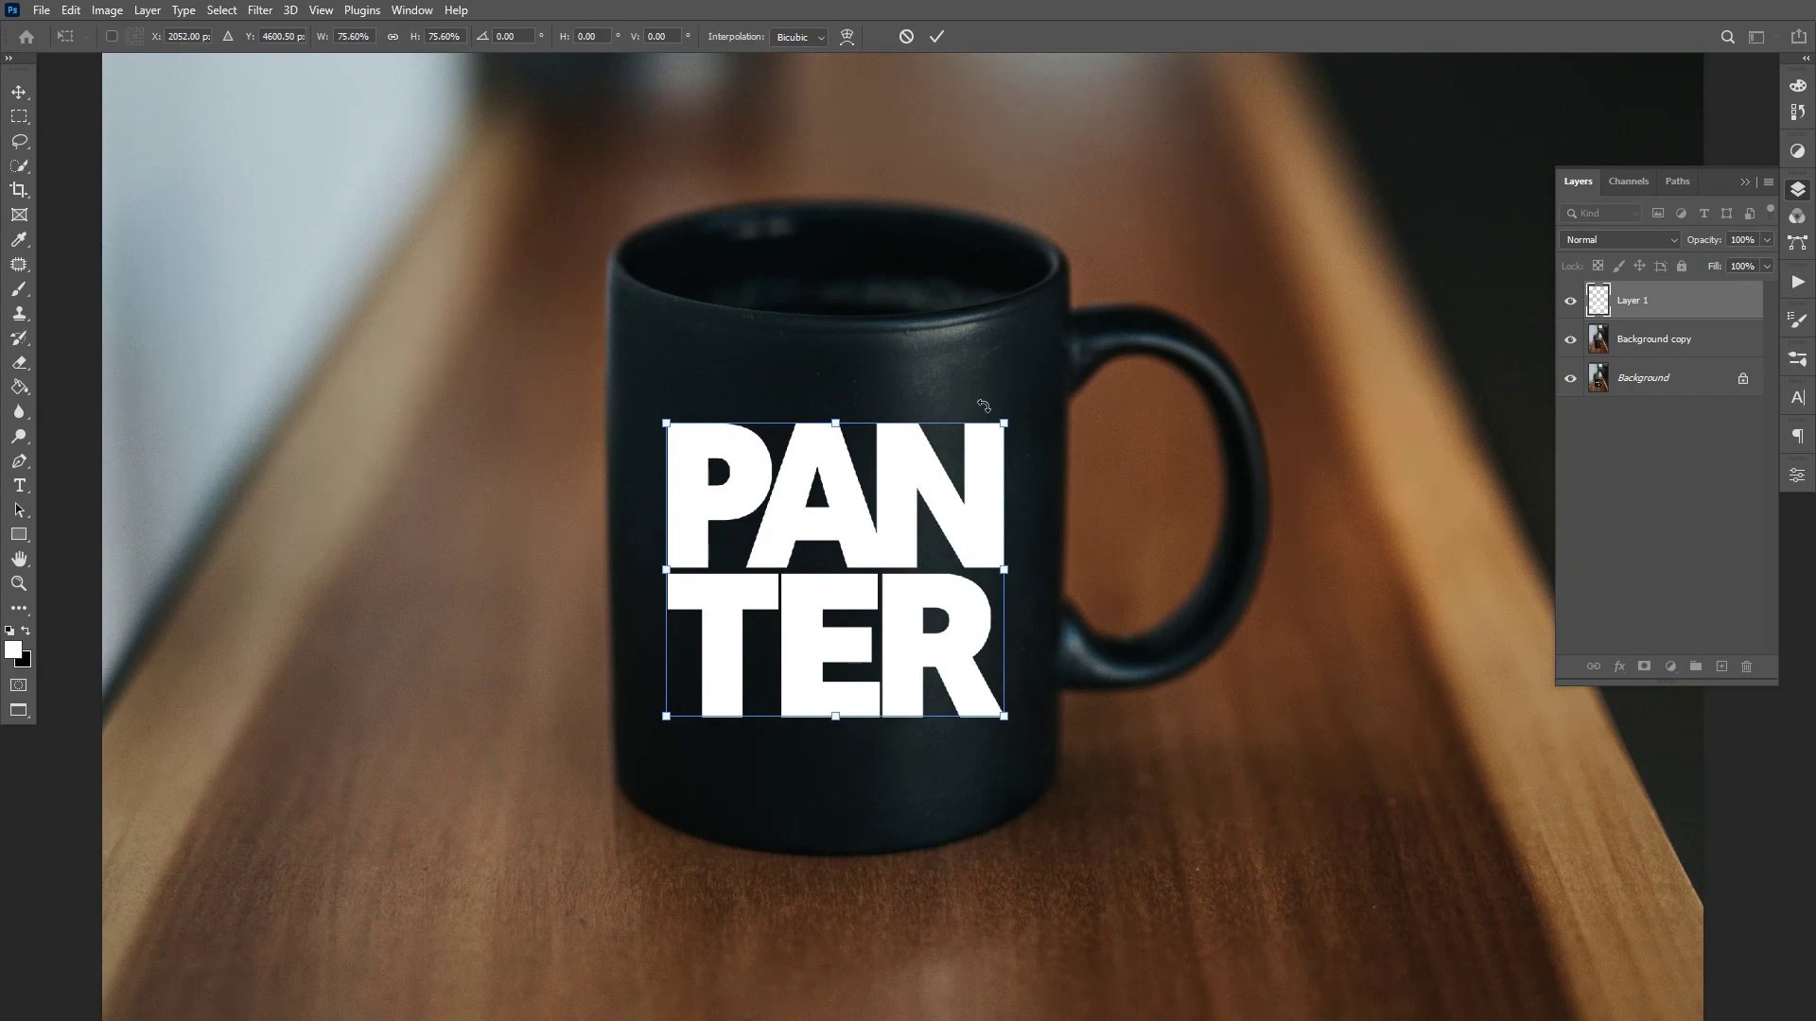
{"action": "scroll", "coordinate": [802, 482], "scroll_direction": "up", "scroll_amount": 2}
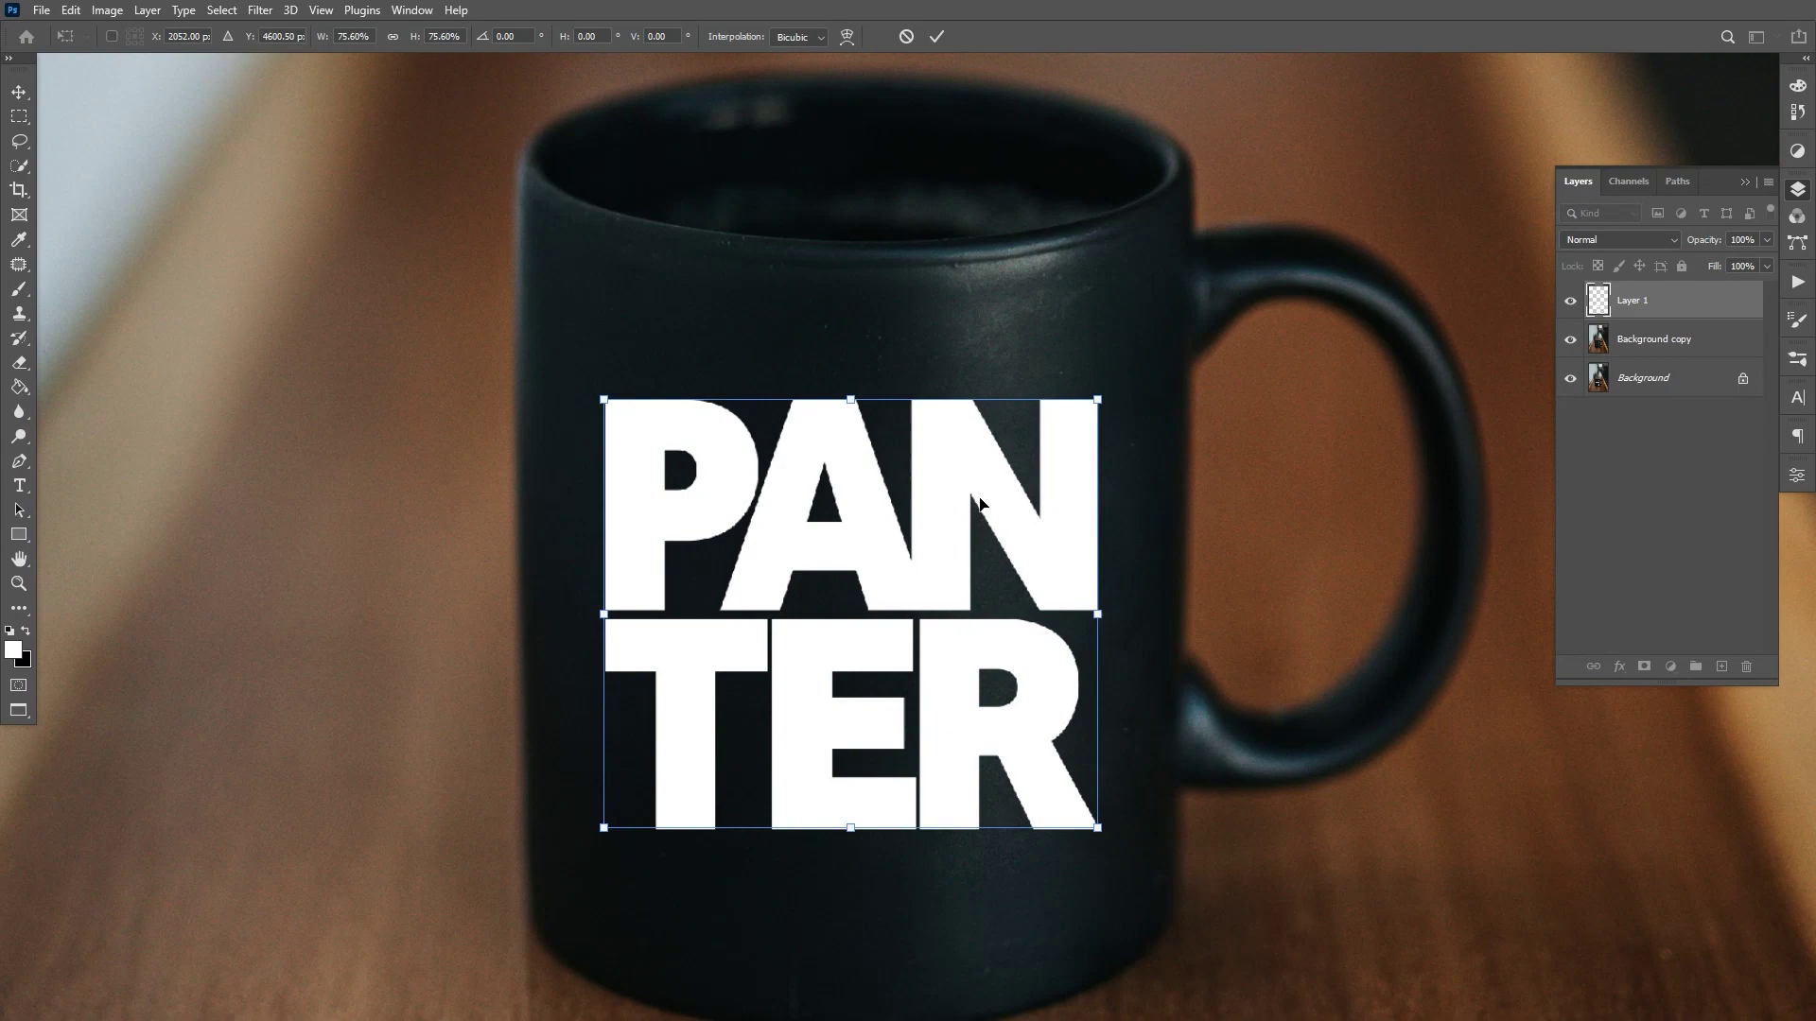
{"action": "scroll", "coordinate": [980, 502], "scroll_direction": "down", "scroll_amount": 3}
{"action": "scroll", "coordinate": [1097, 271], "scroll_direction": "up", "scroll_amount": 2}
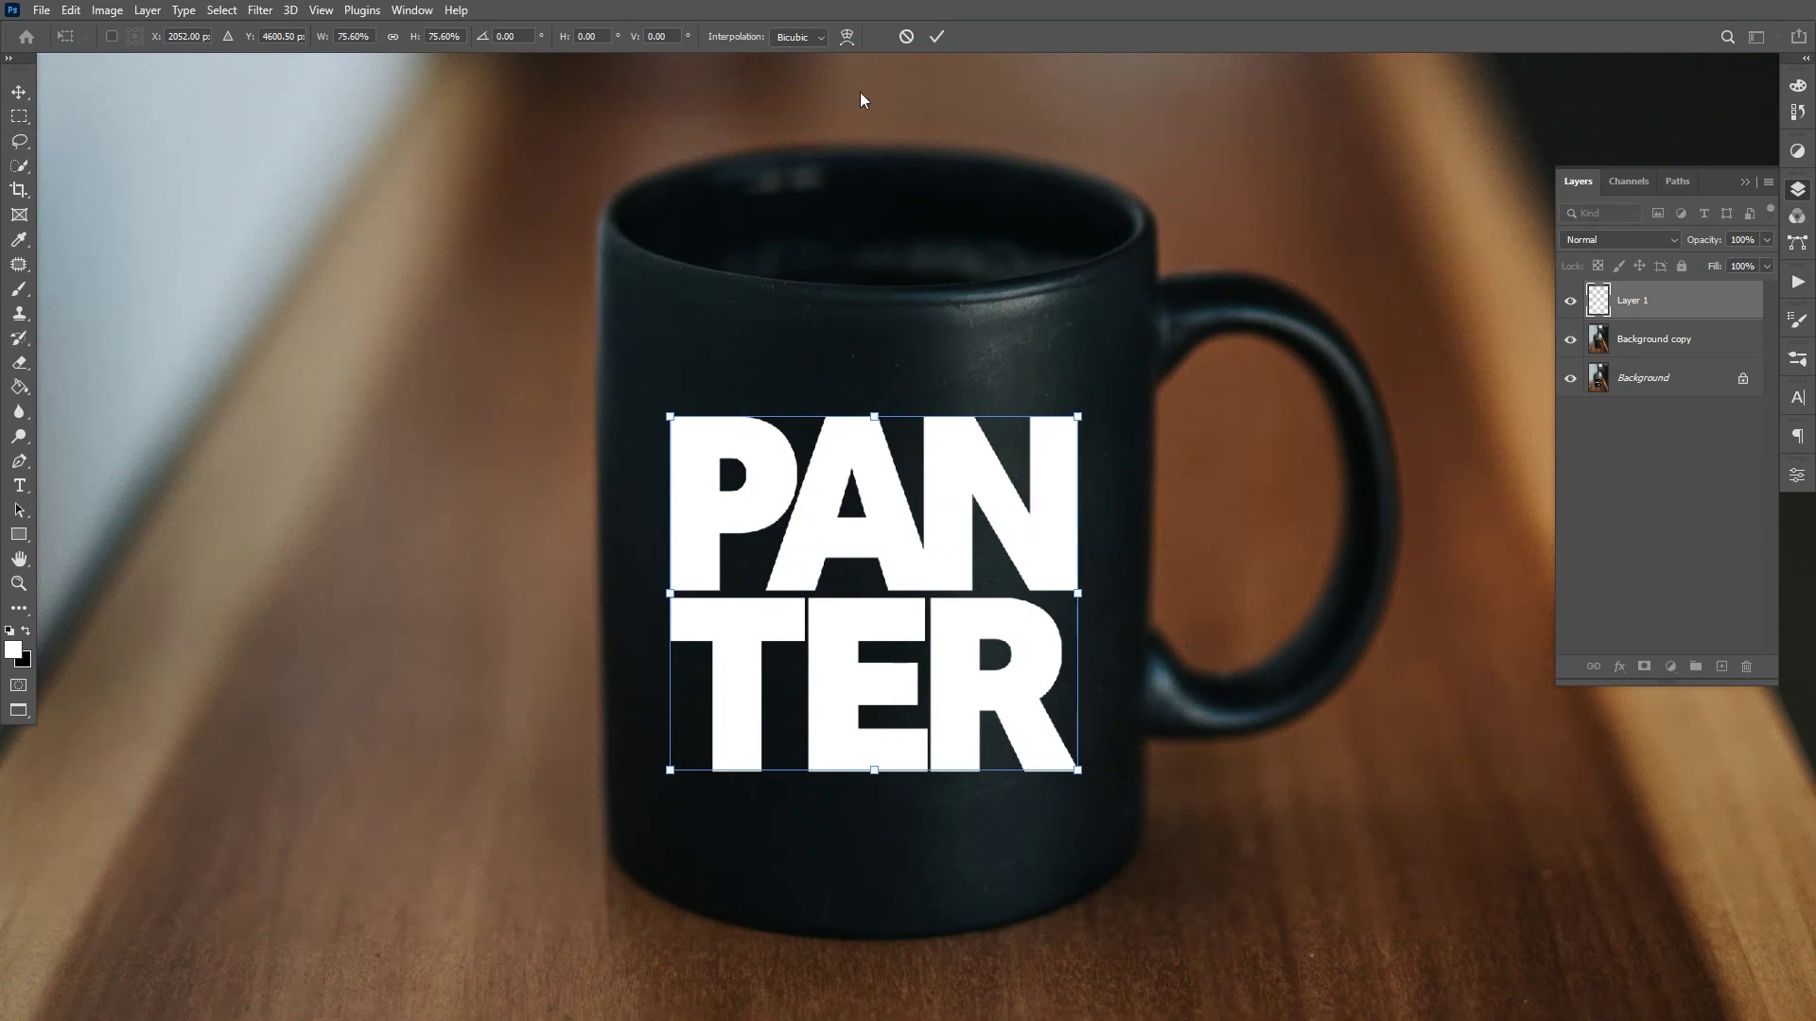
In Warp mode, curve the logo's top edge downward on both left and right.
{"action": "left_click", "coordinate": [848, 37]}
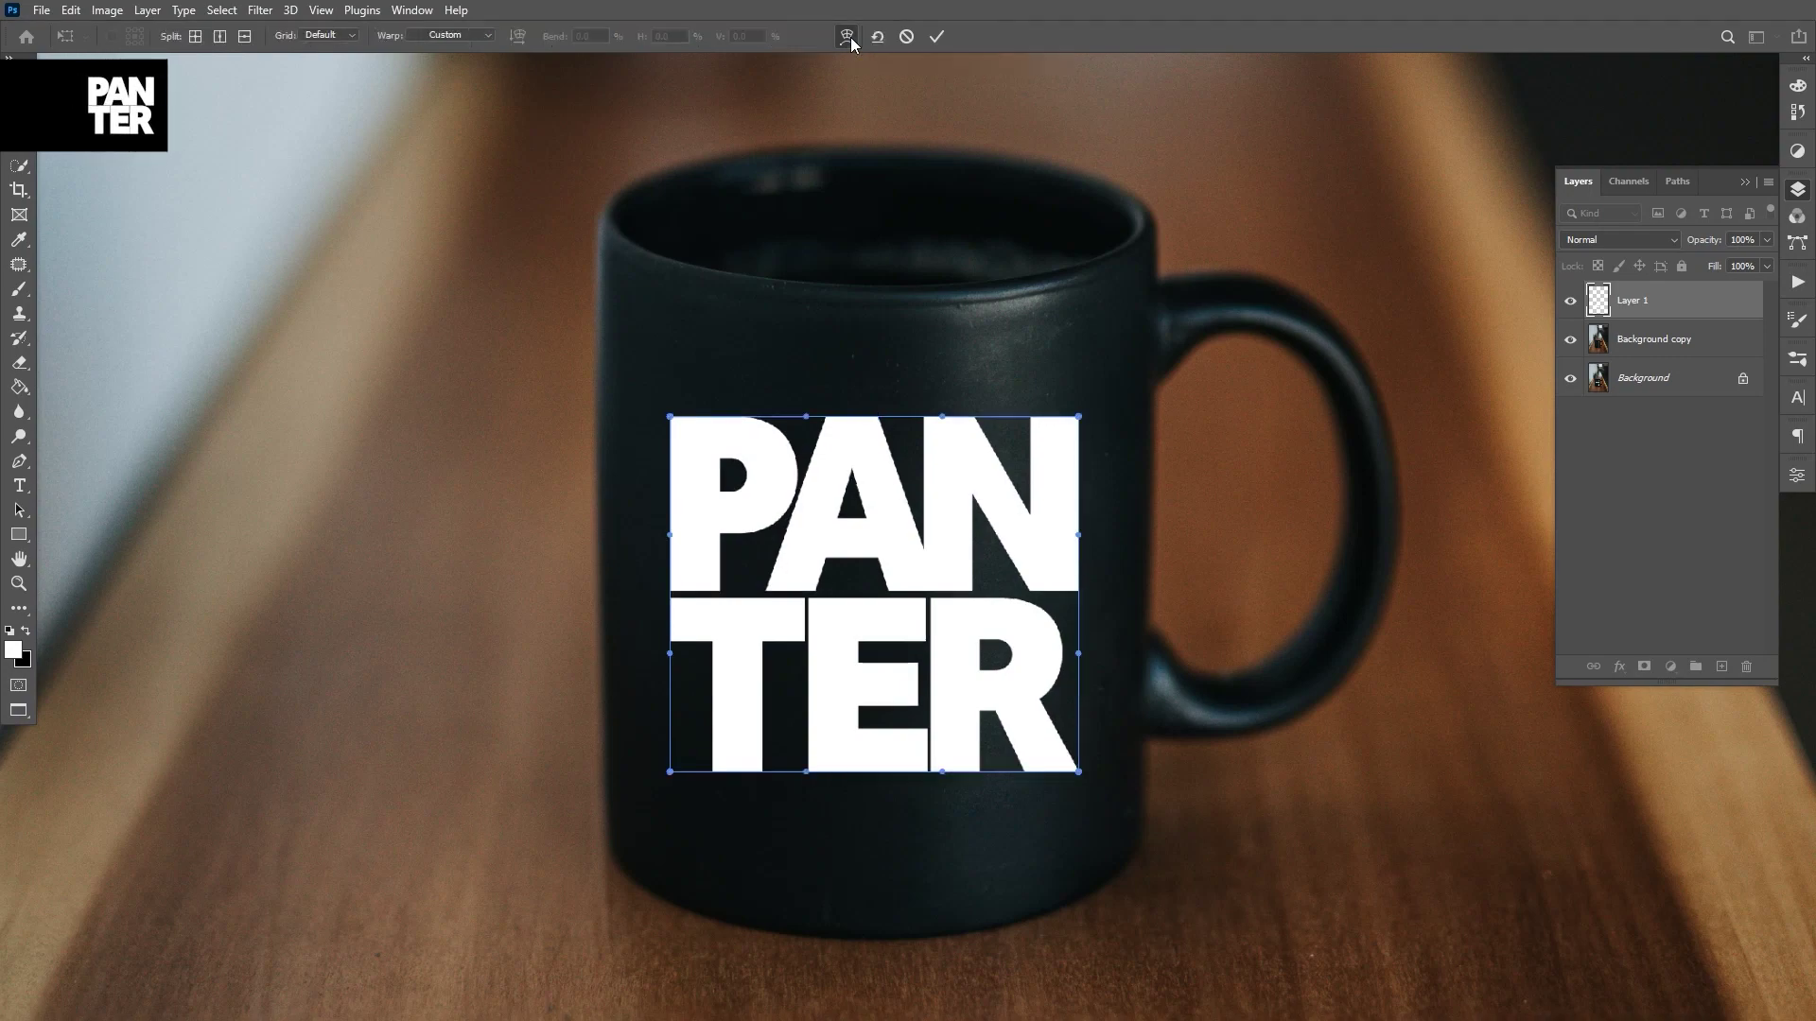
{"action": "scroll", "coordinate": [954, 693], "scroll_direction": "up", "scroll_amount": 3}
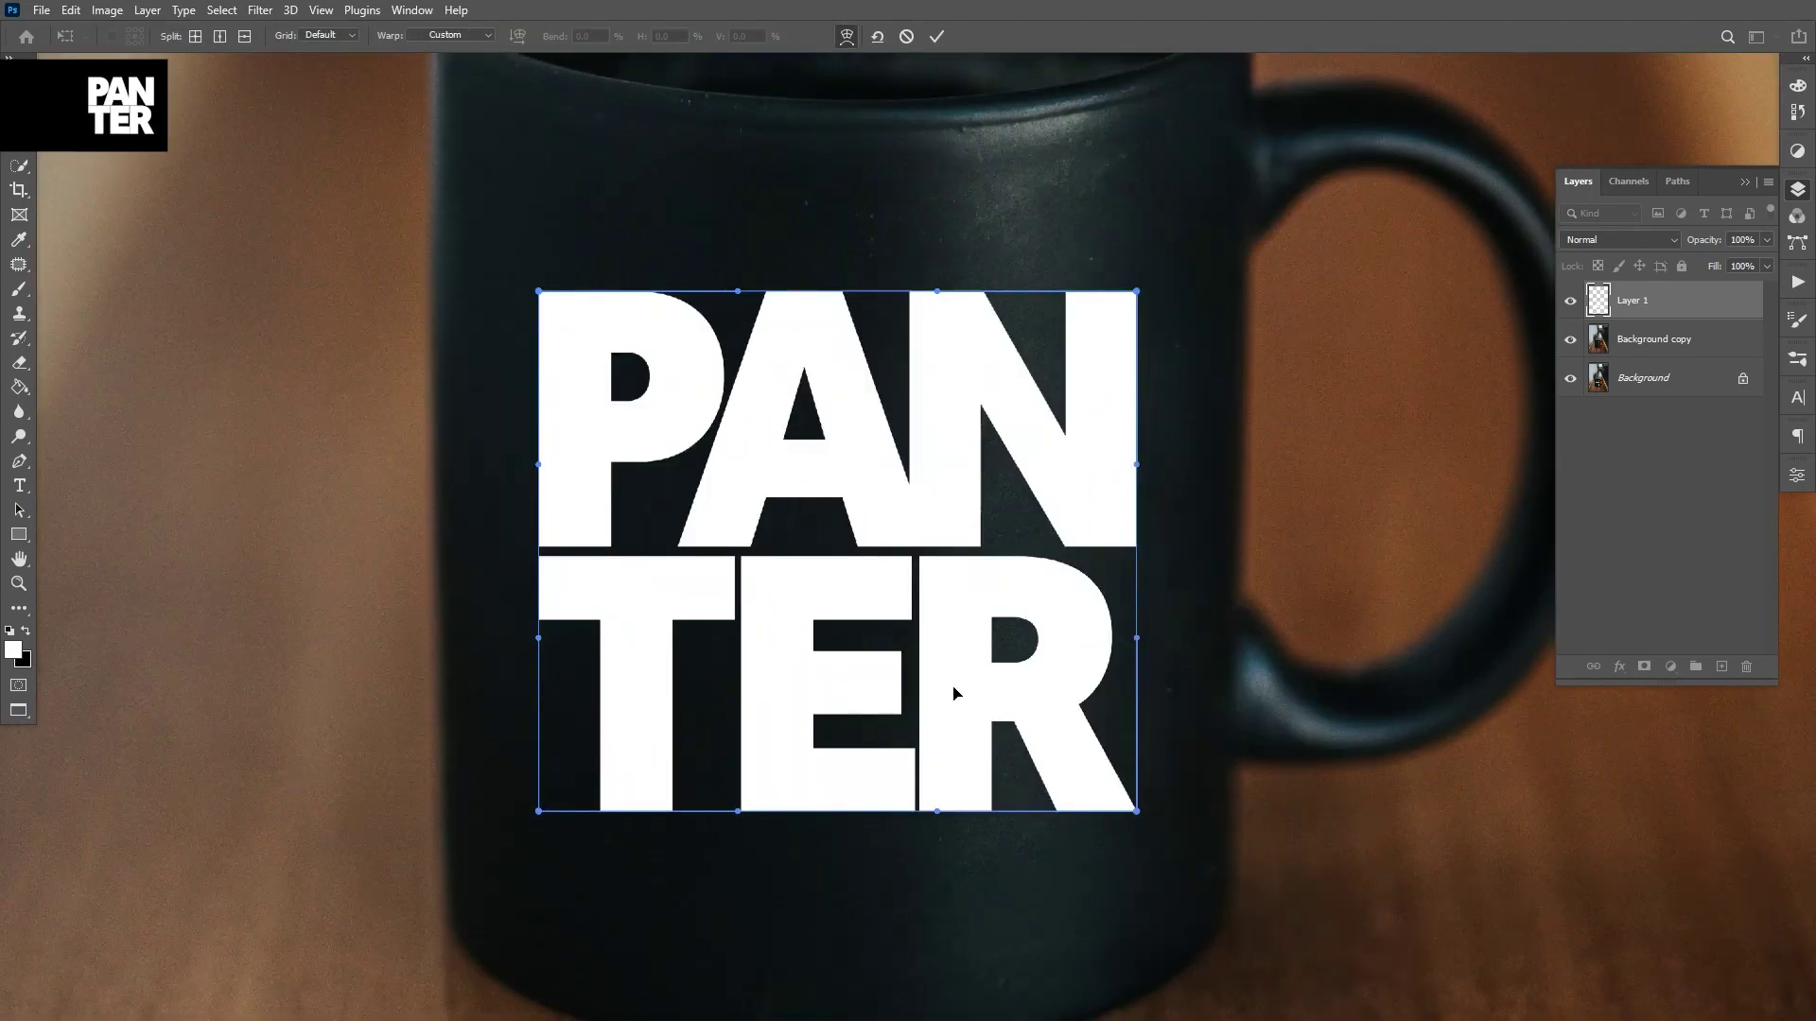
{"action": "scroll", "coordinate": [954, 693], "scroll_direction": "down", "scroll_amount": 1}
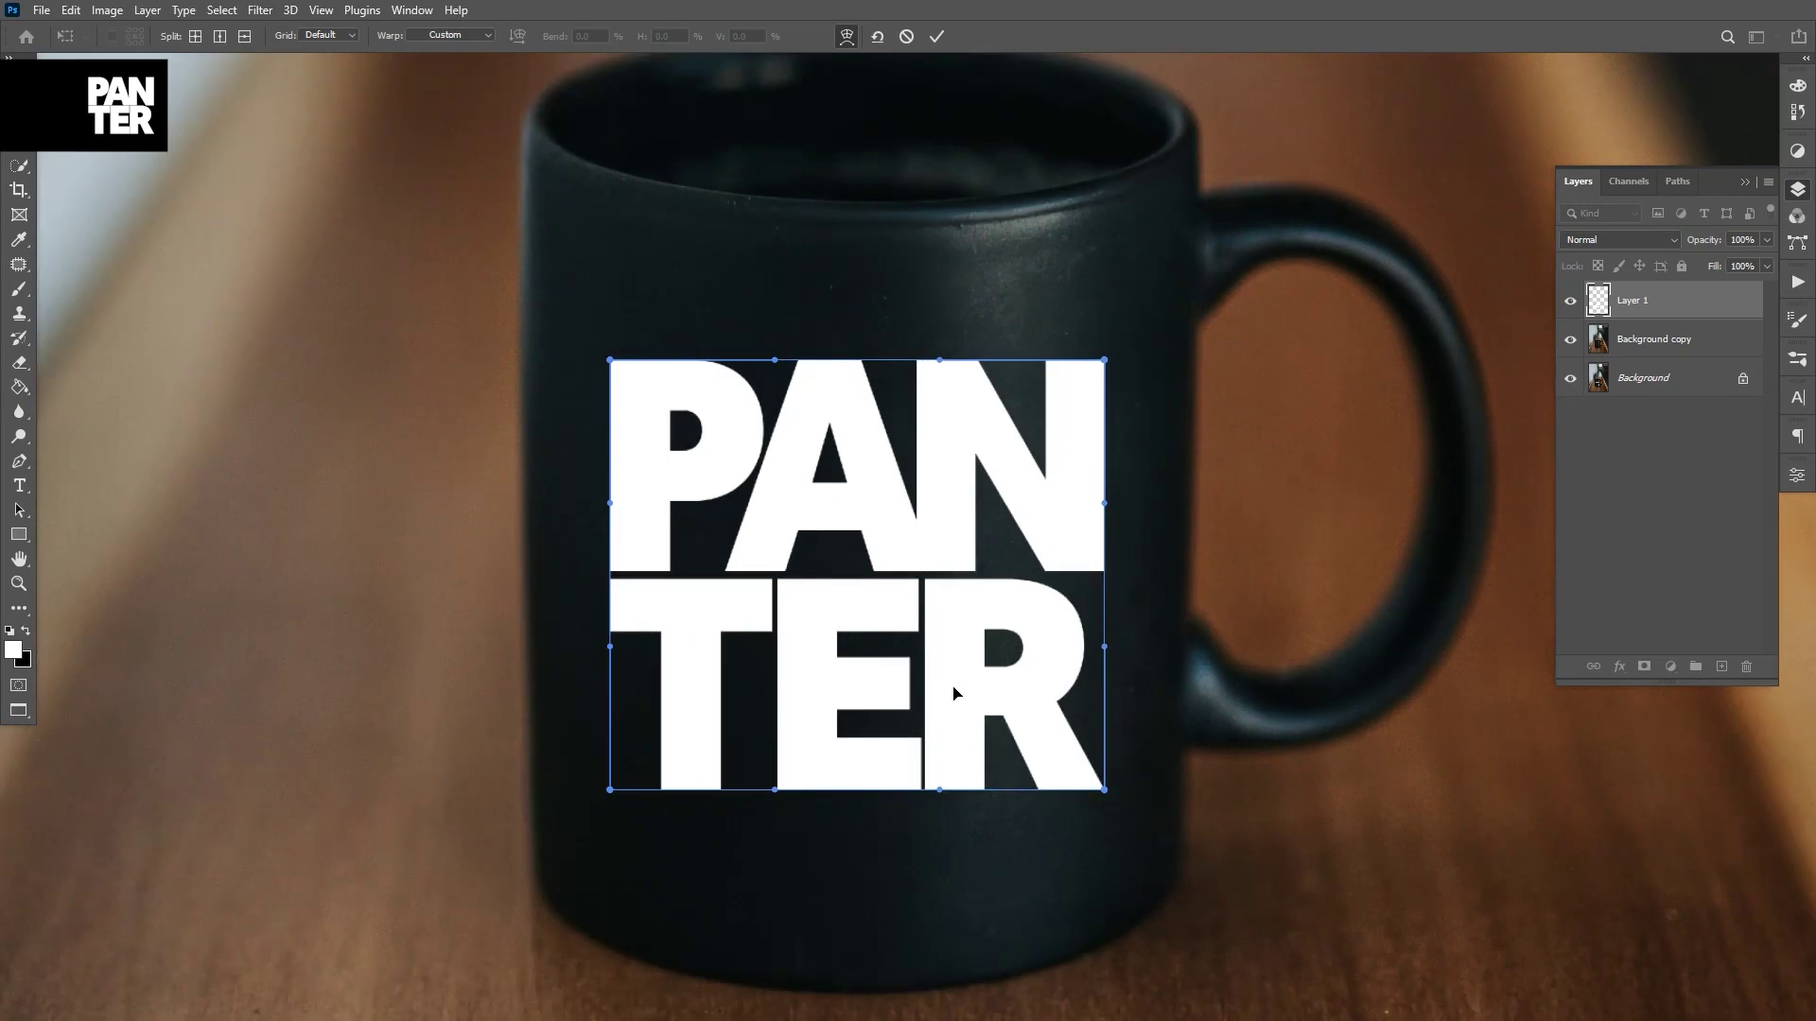
{"action": "left_click_drag", "start_coordinate": [775, 366], "coordinate": [780, 381]}
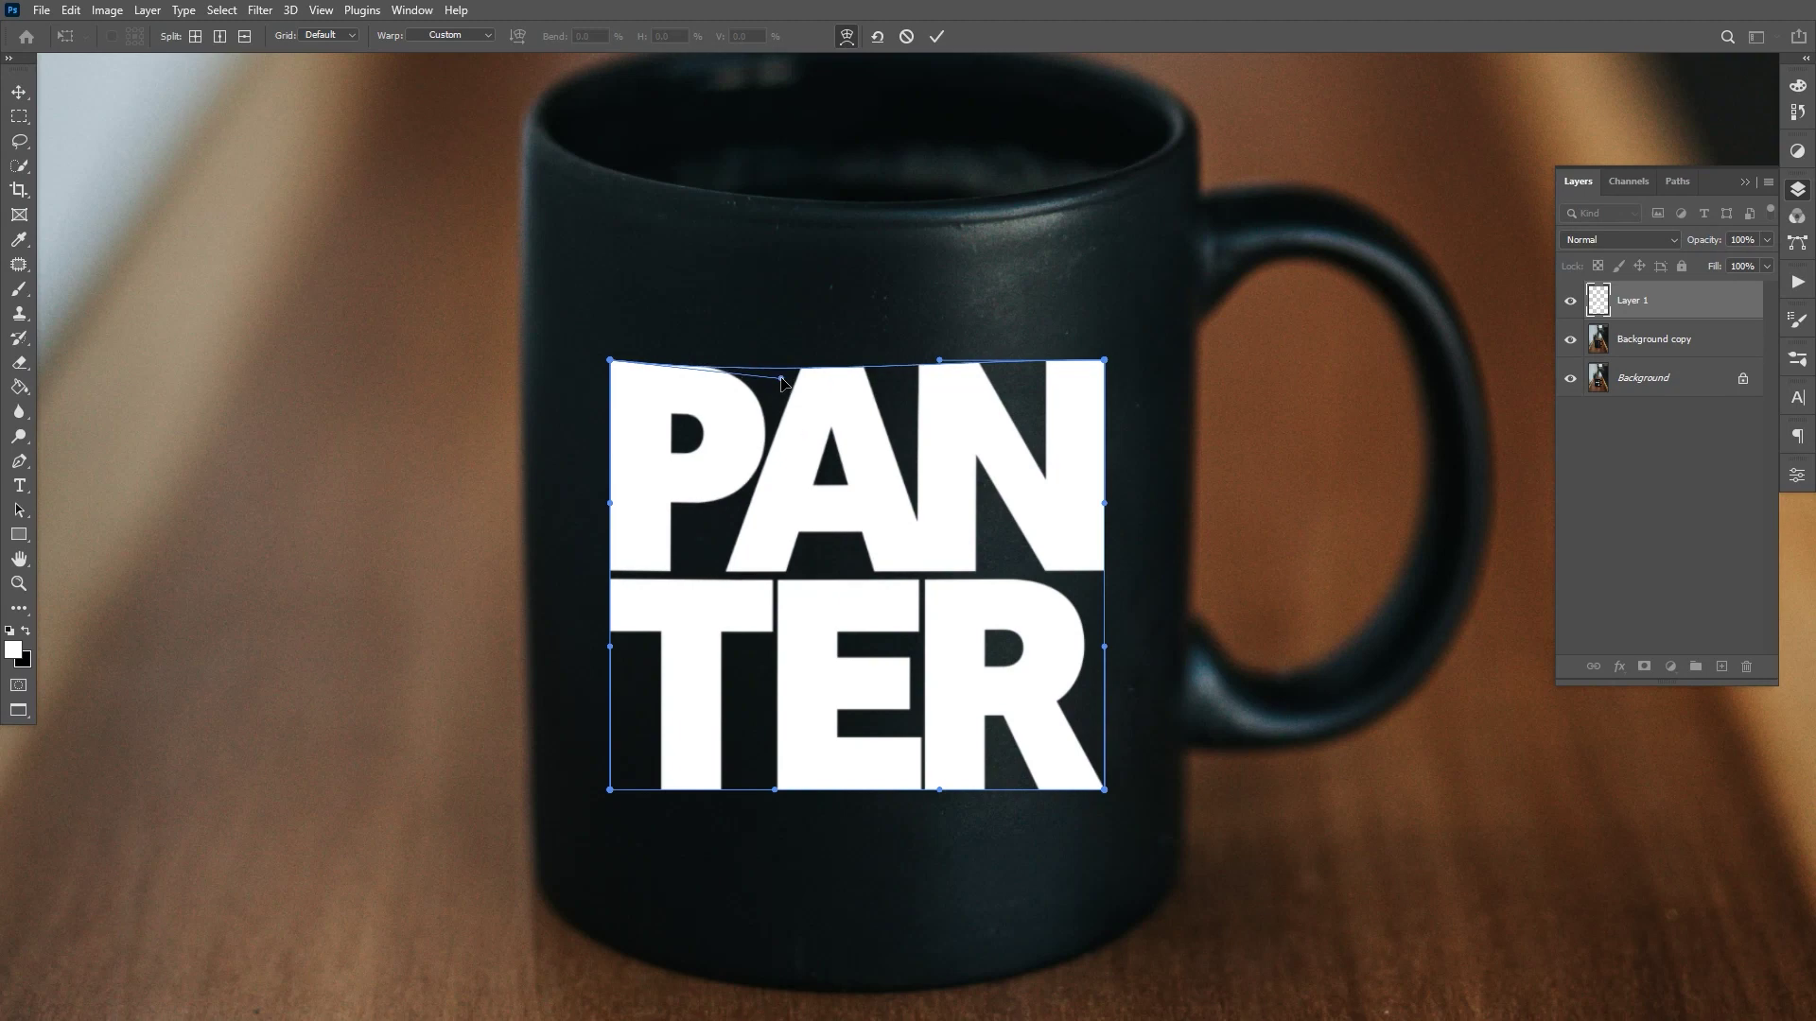
{"action": "mouse_move", "coordinate": [781, 379]}
{"action": "left_mouse_down"}
{"action": "mouse_move", "coordinate": [789, 396]}
{"action": "mouse_move", "coordinate": [773, 363]}
{"action": "mouse_move", "coordinate": [776, 403]}
{"action": "mouse_move", "coordinate": [771, 384]}
{"action": "left_mouse_up"}
{"action": "key", "text": "ctrl+z"}
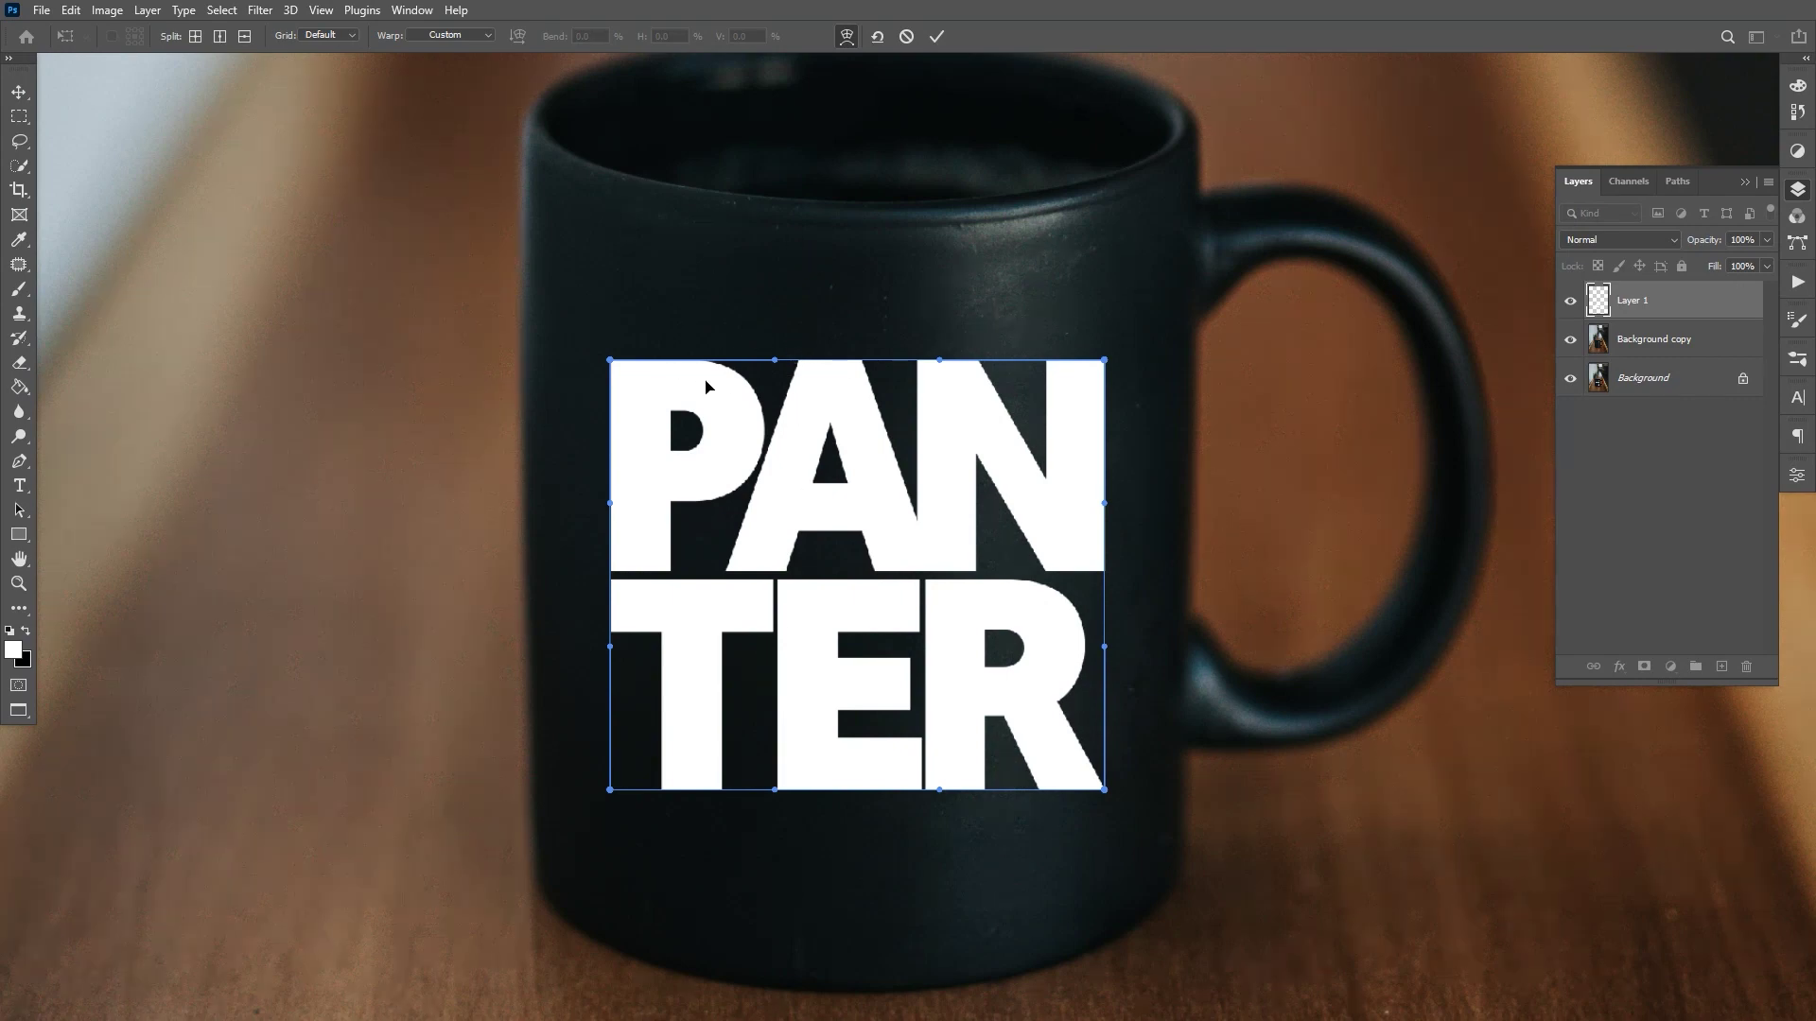
{"action": "left_click_drag", "start_coordinate": [775, 363], "coordinate": [775, 399]}
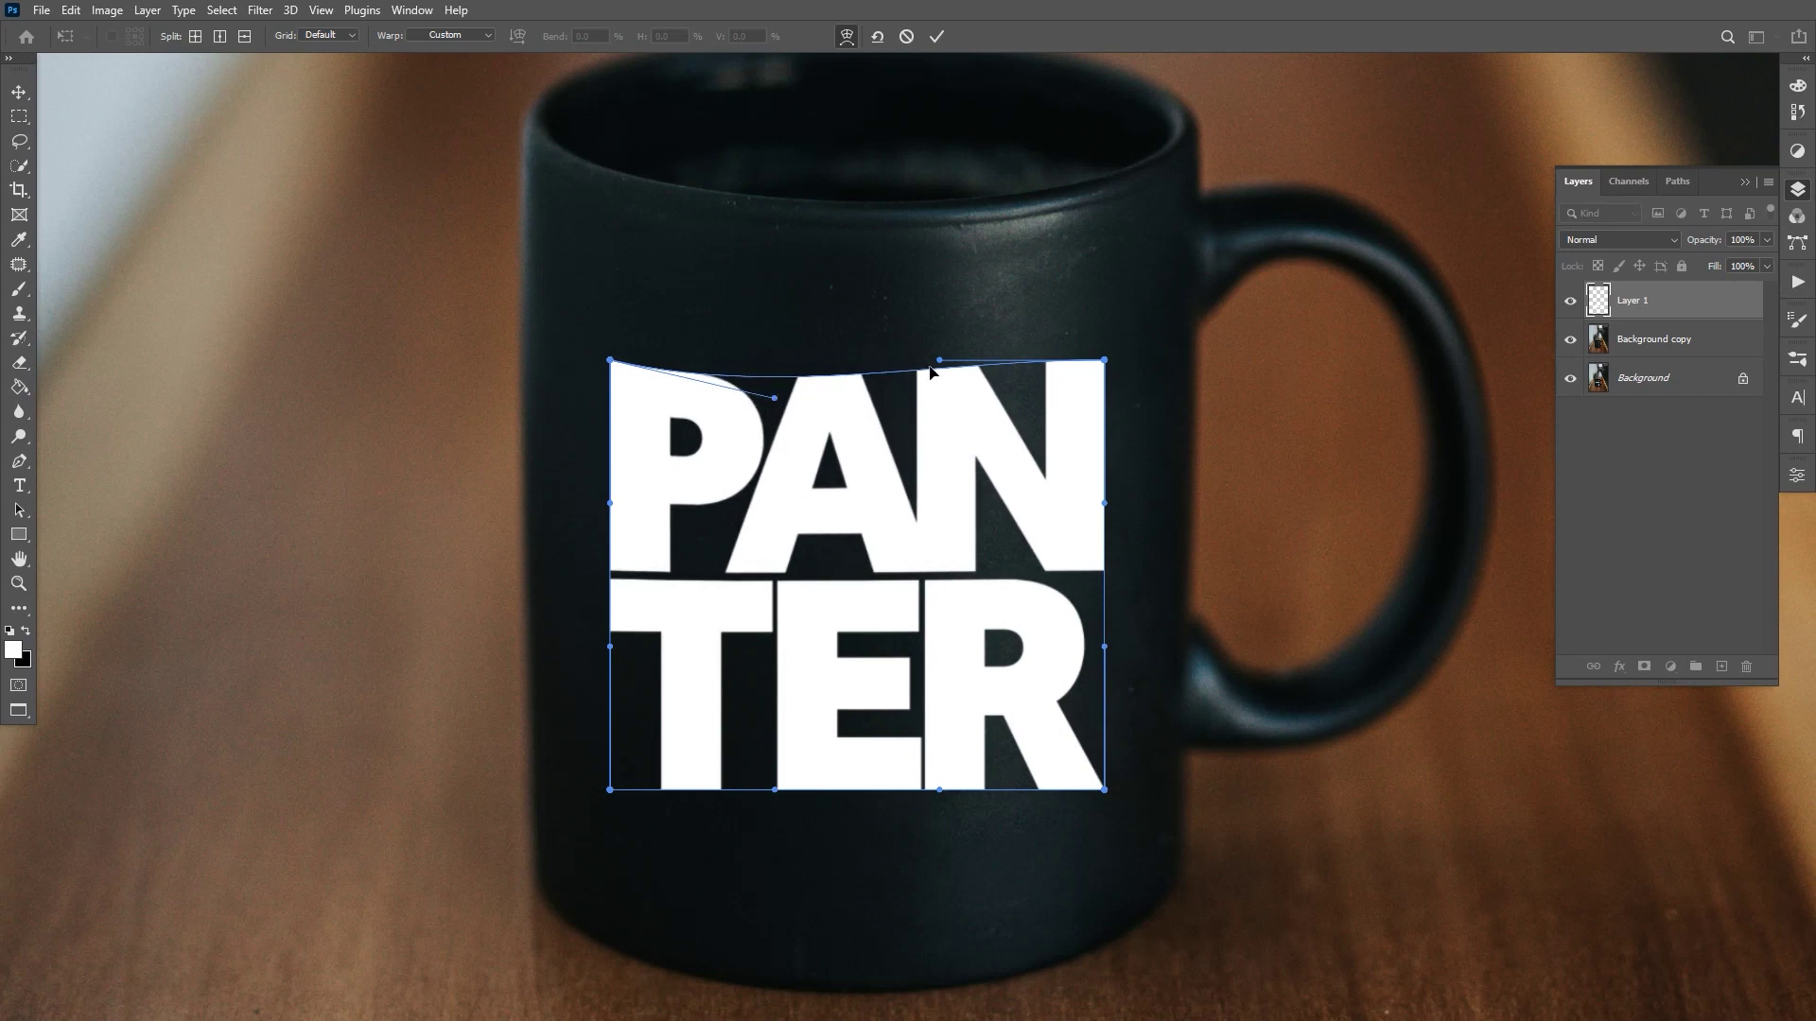
{"action": "left_click_drag", "start_coordinate": [939, 364], "coordinate": [935, 401]}
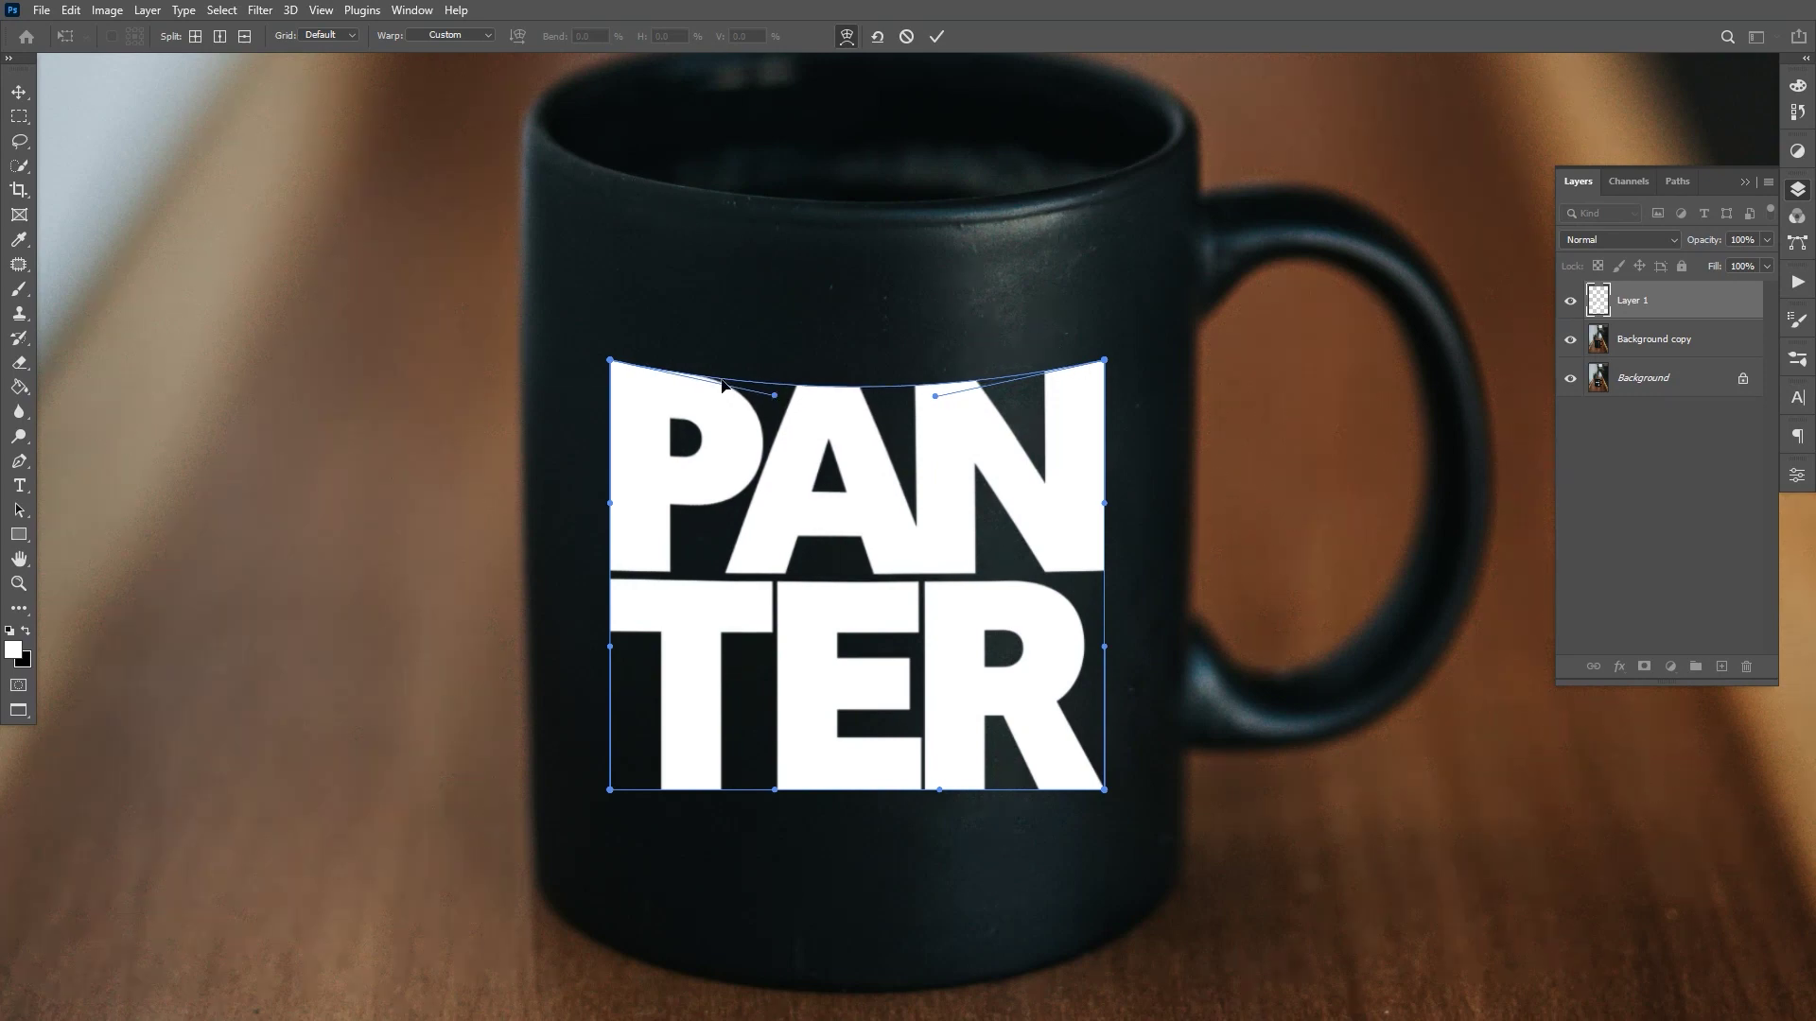
Curve the logo's bottom edge down on both sides and bow the PAN/TER gap downward.
{"action": "left_click_drag", "start_coordinate": [979, 560], "coordinate": [991, 472]}
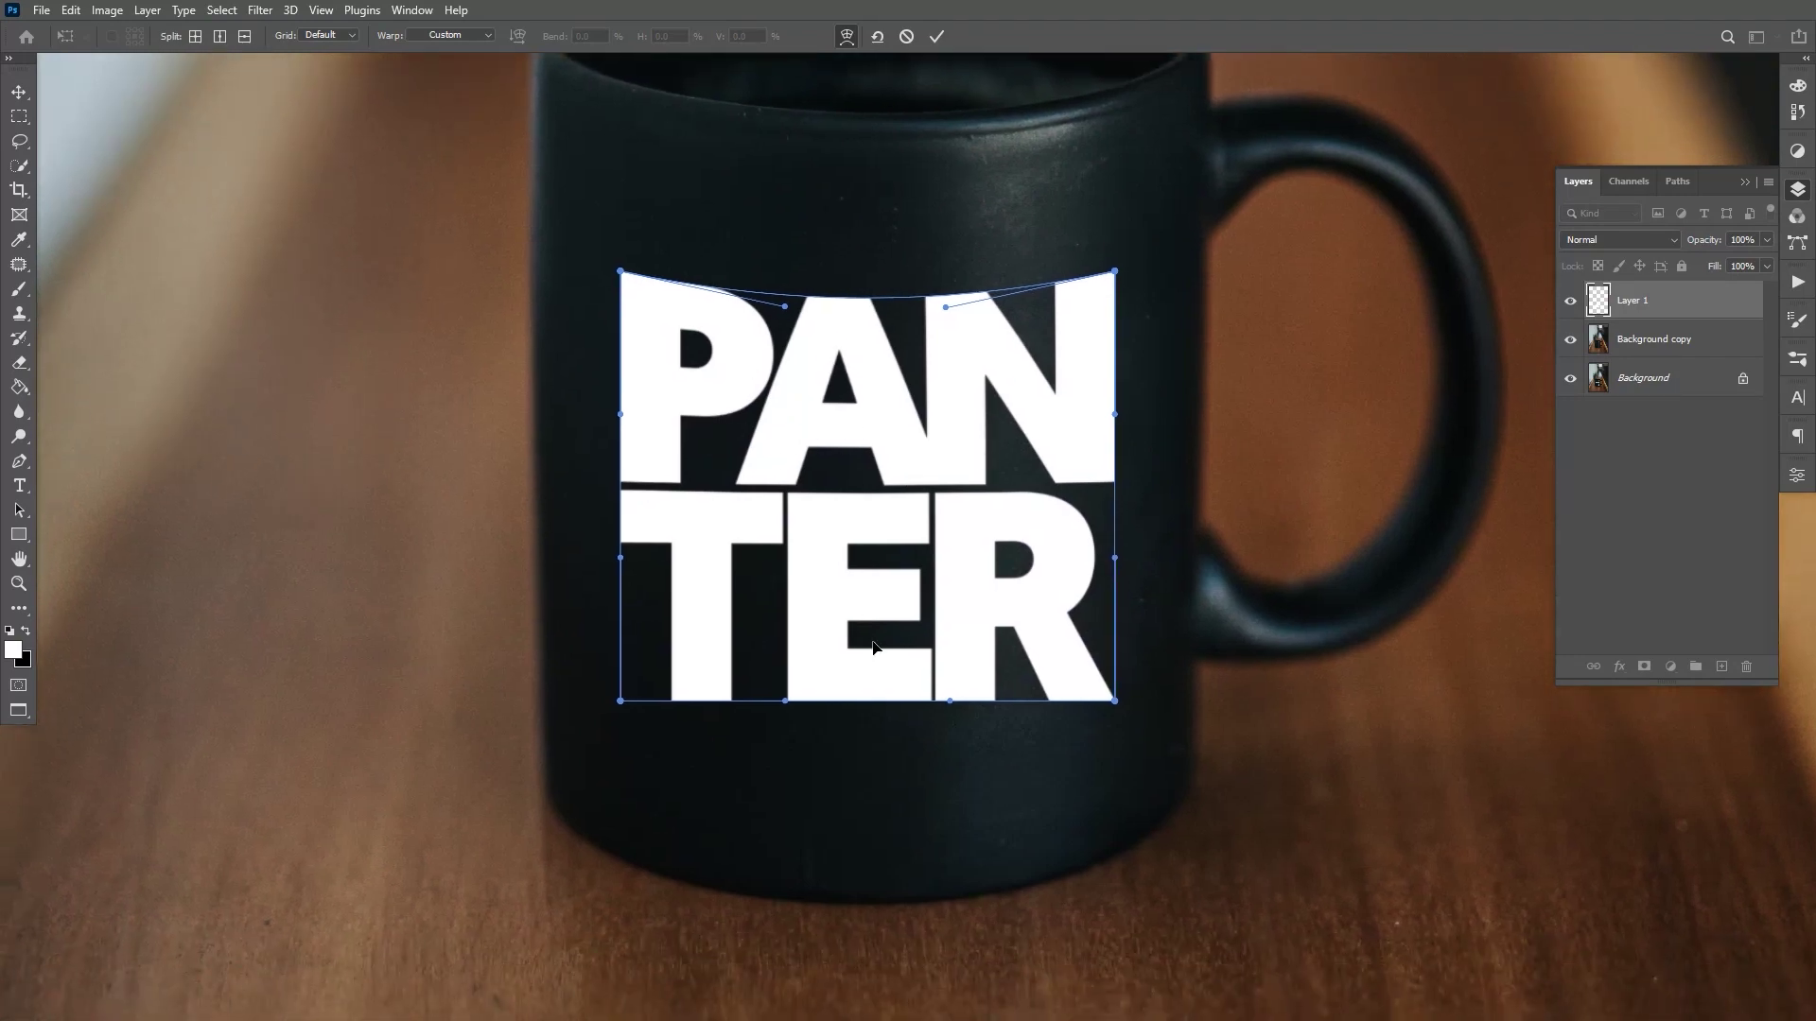
{"action": "left_click_drag", "start_coordinate": [837, 776], "coordinate": [839, 722]}
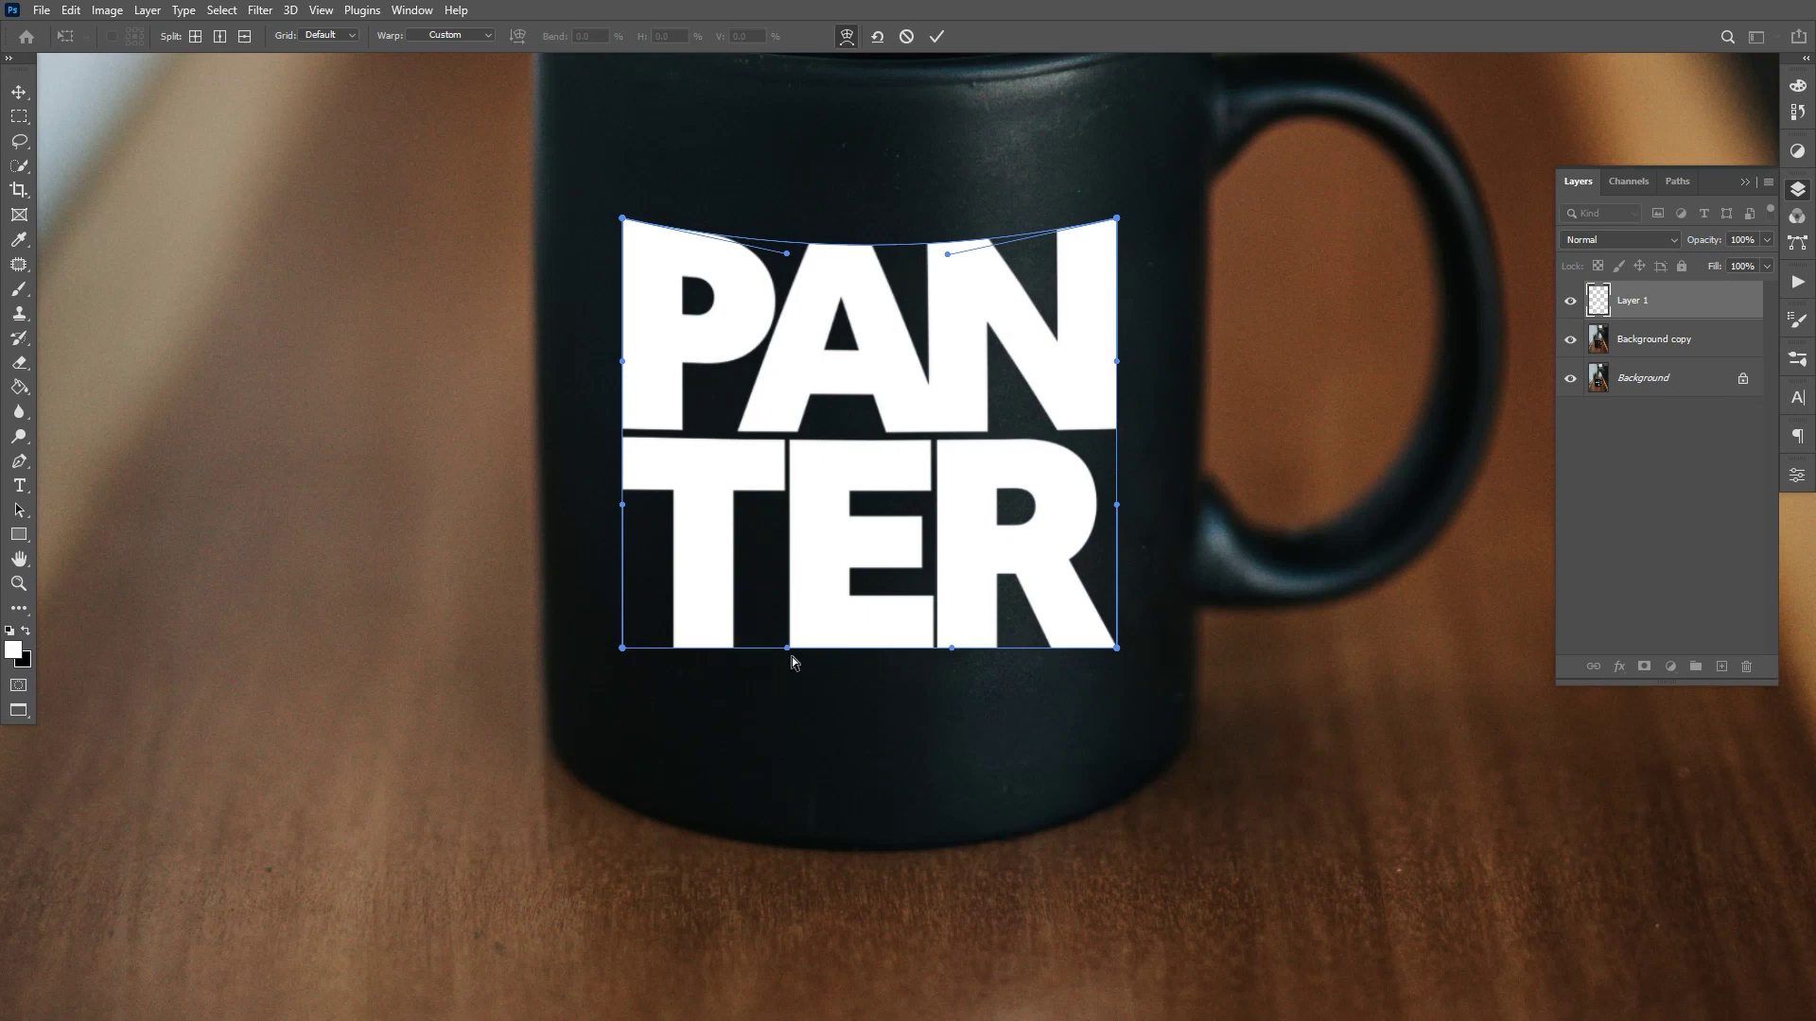
{"action": "left_click_drag", "start_coordinate": [786, 651], "coordinate": [789, 698]}
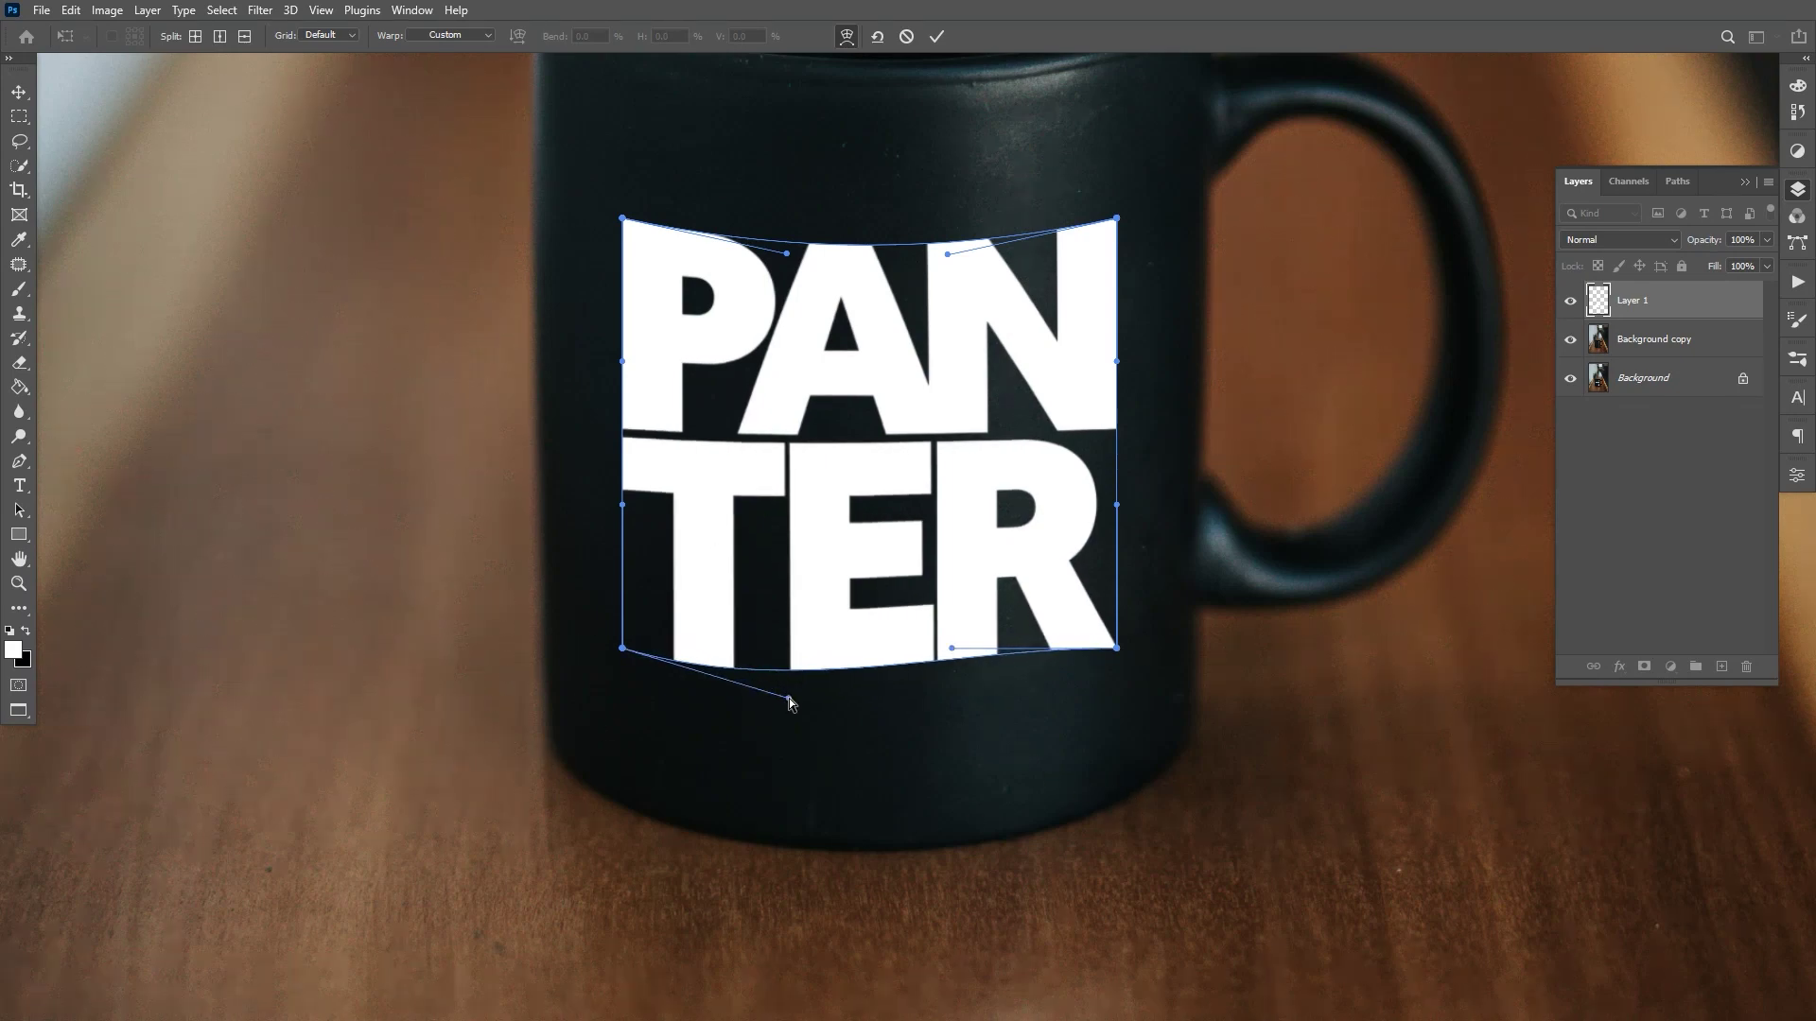
{"action": "left_click_drag", "start_coordinate": [951, 648], "coordinate": [957, 698]}
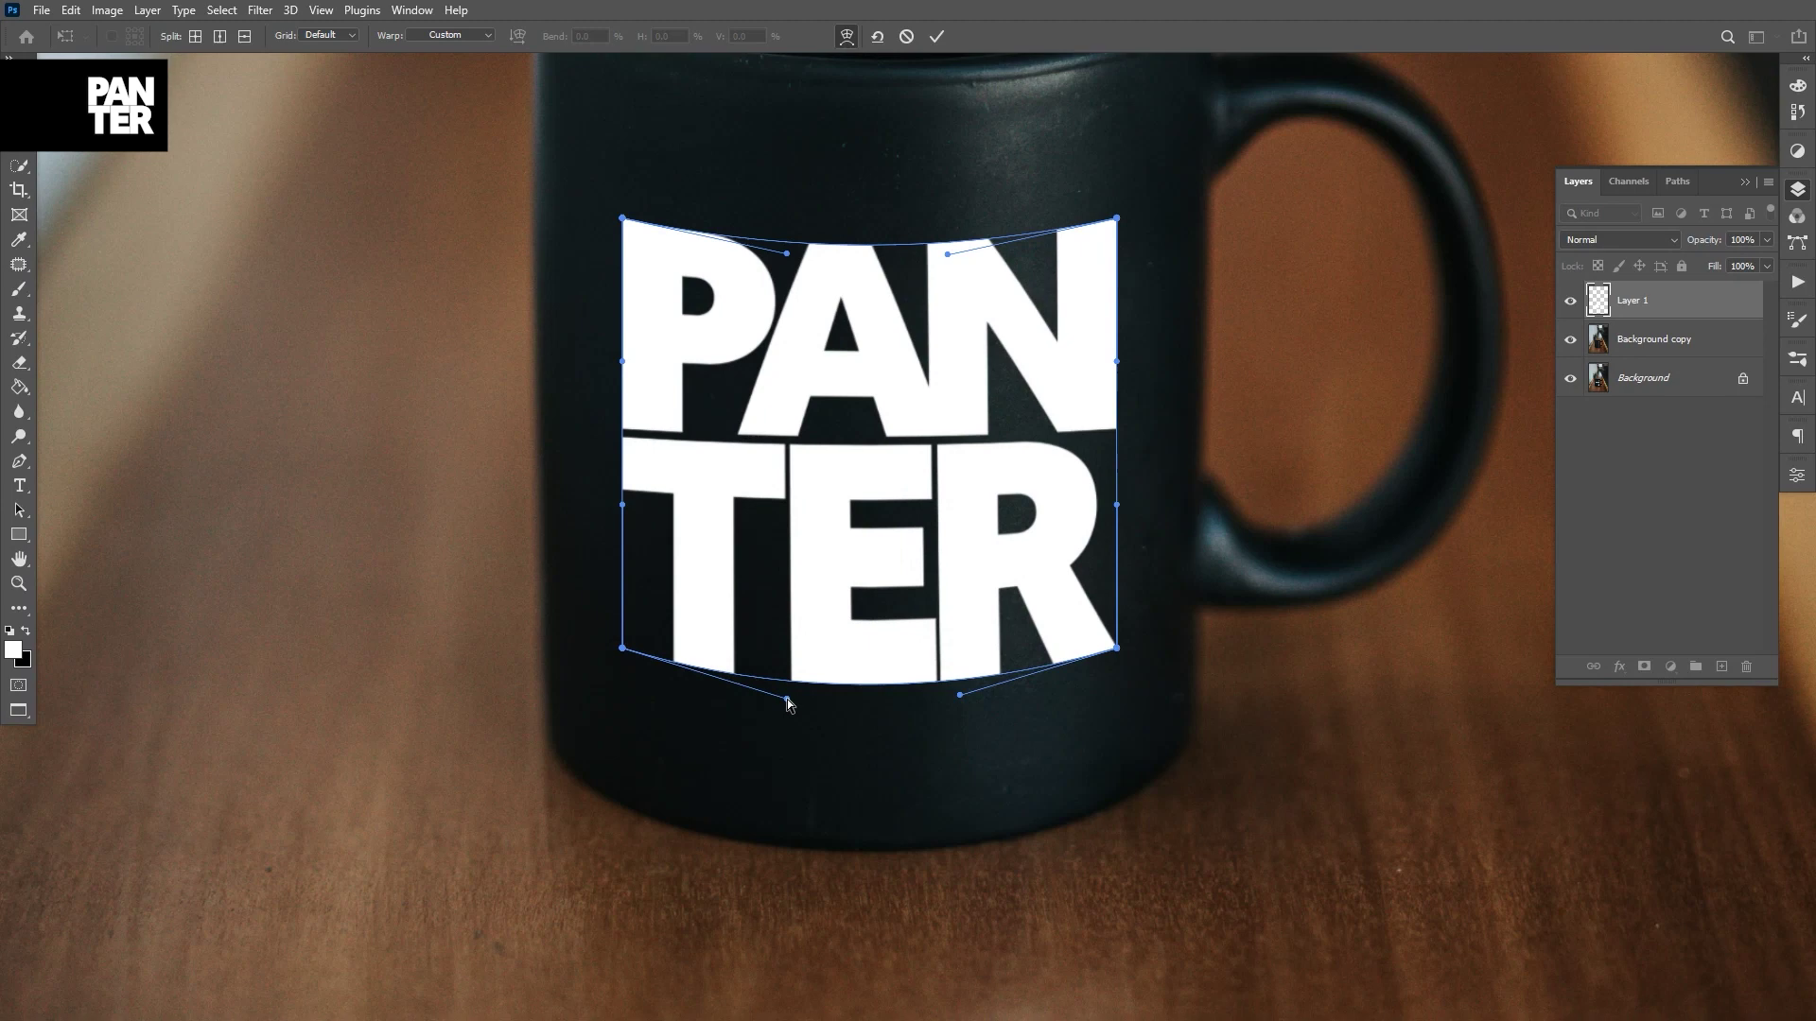
{"action": "left_click_drag", "start_coordinate": [886, 728], "coordinate": [863, 729]}
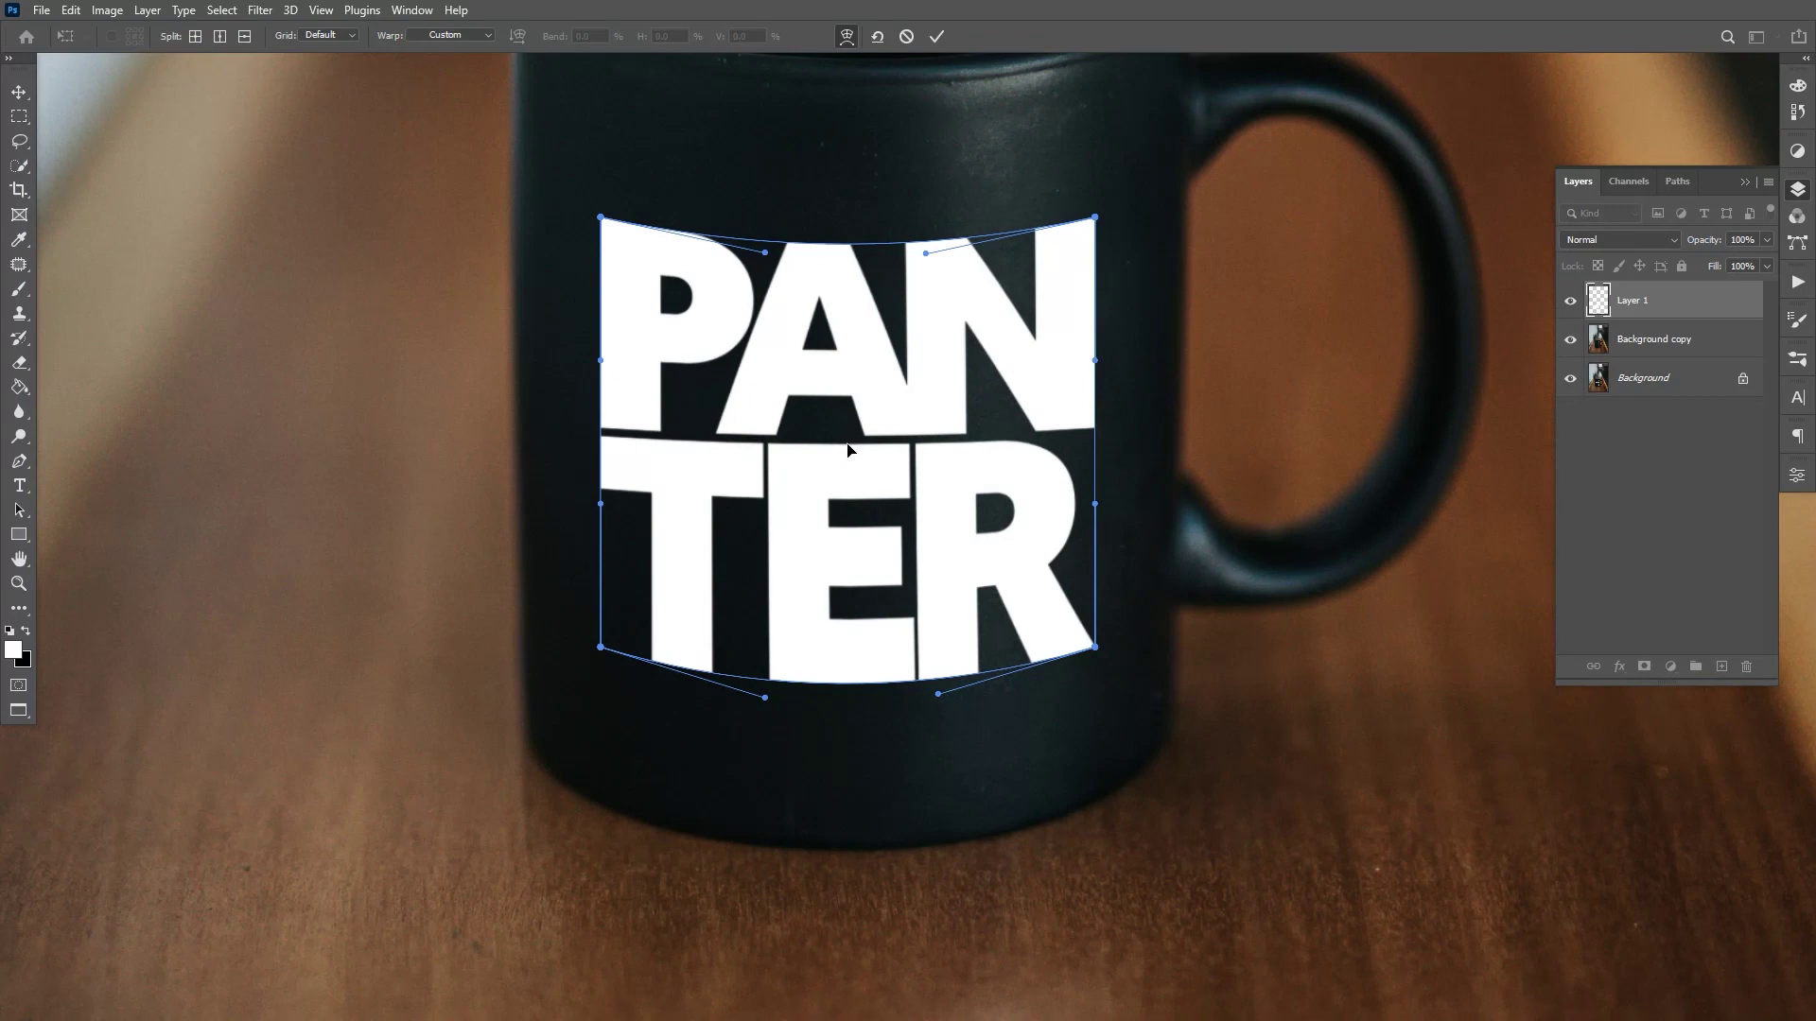
{"action": "left_click_drag", "start_coordinate": [845, 447], "coordinate": [847, 470]}
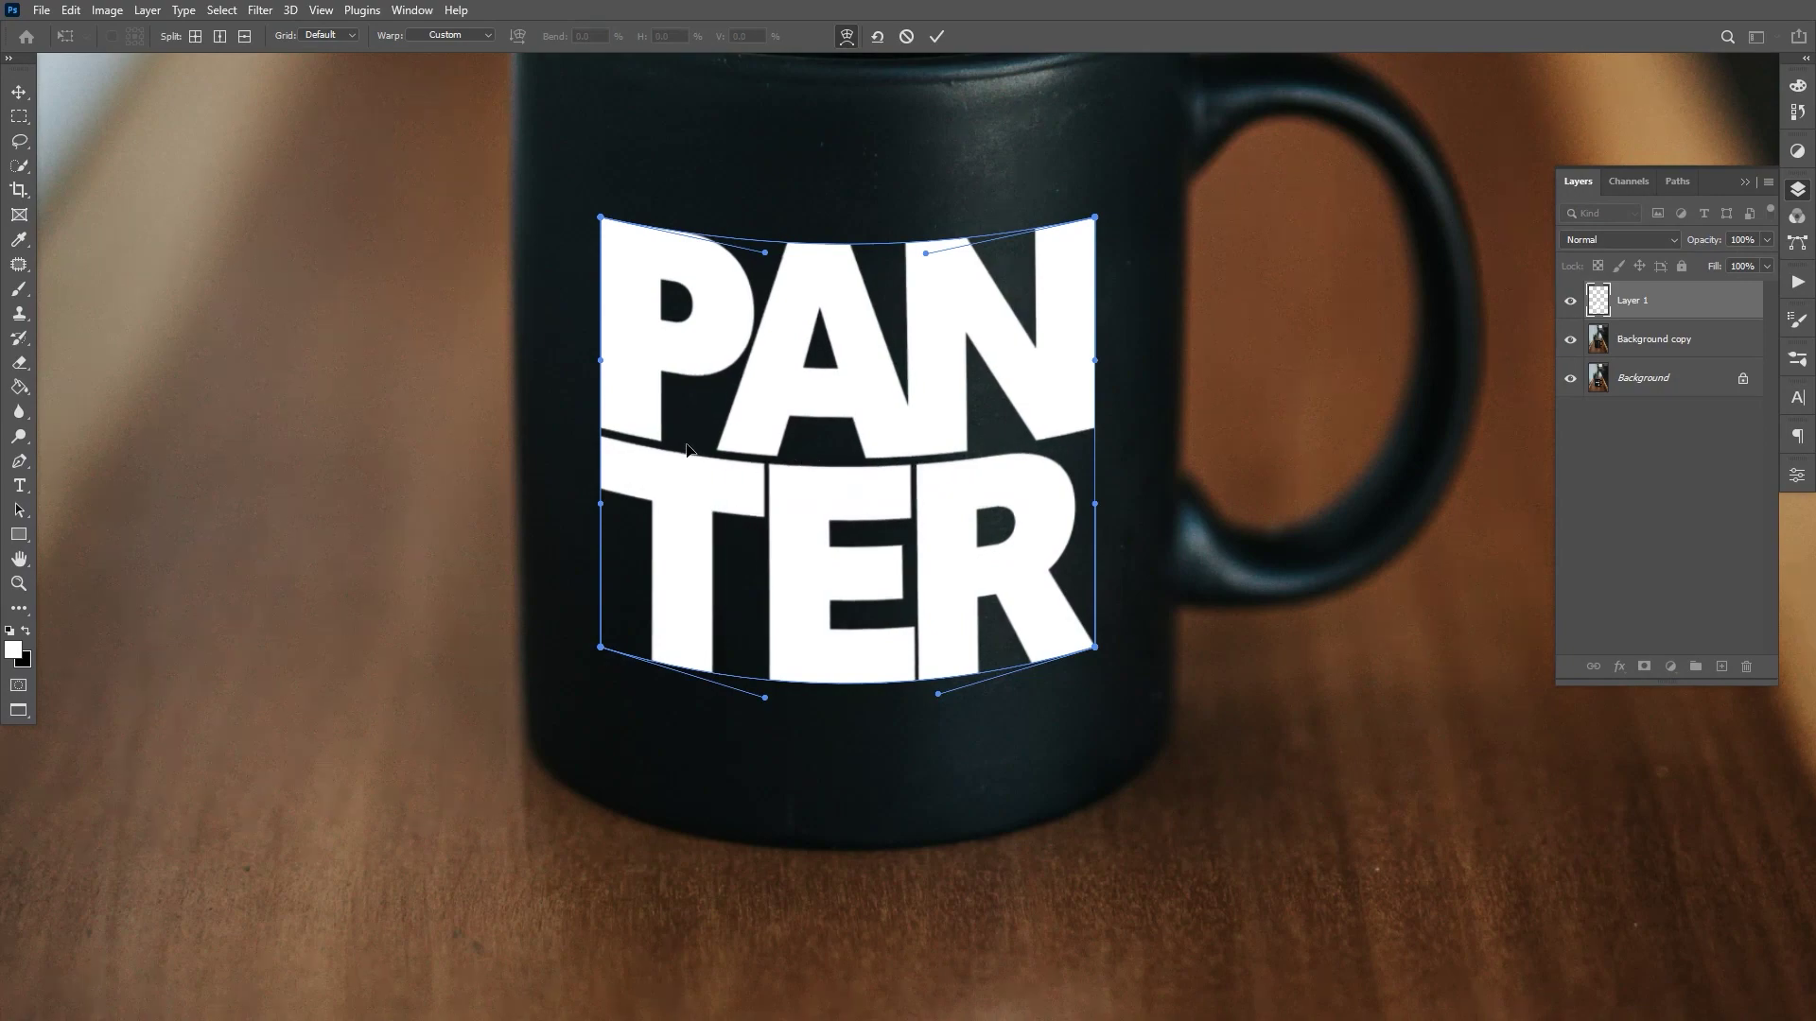
Fit the photo on screen, check the curve and commit the warp.
{"action": "key", "text": "ctrl+0"}
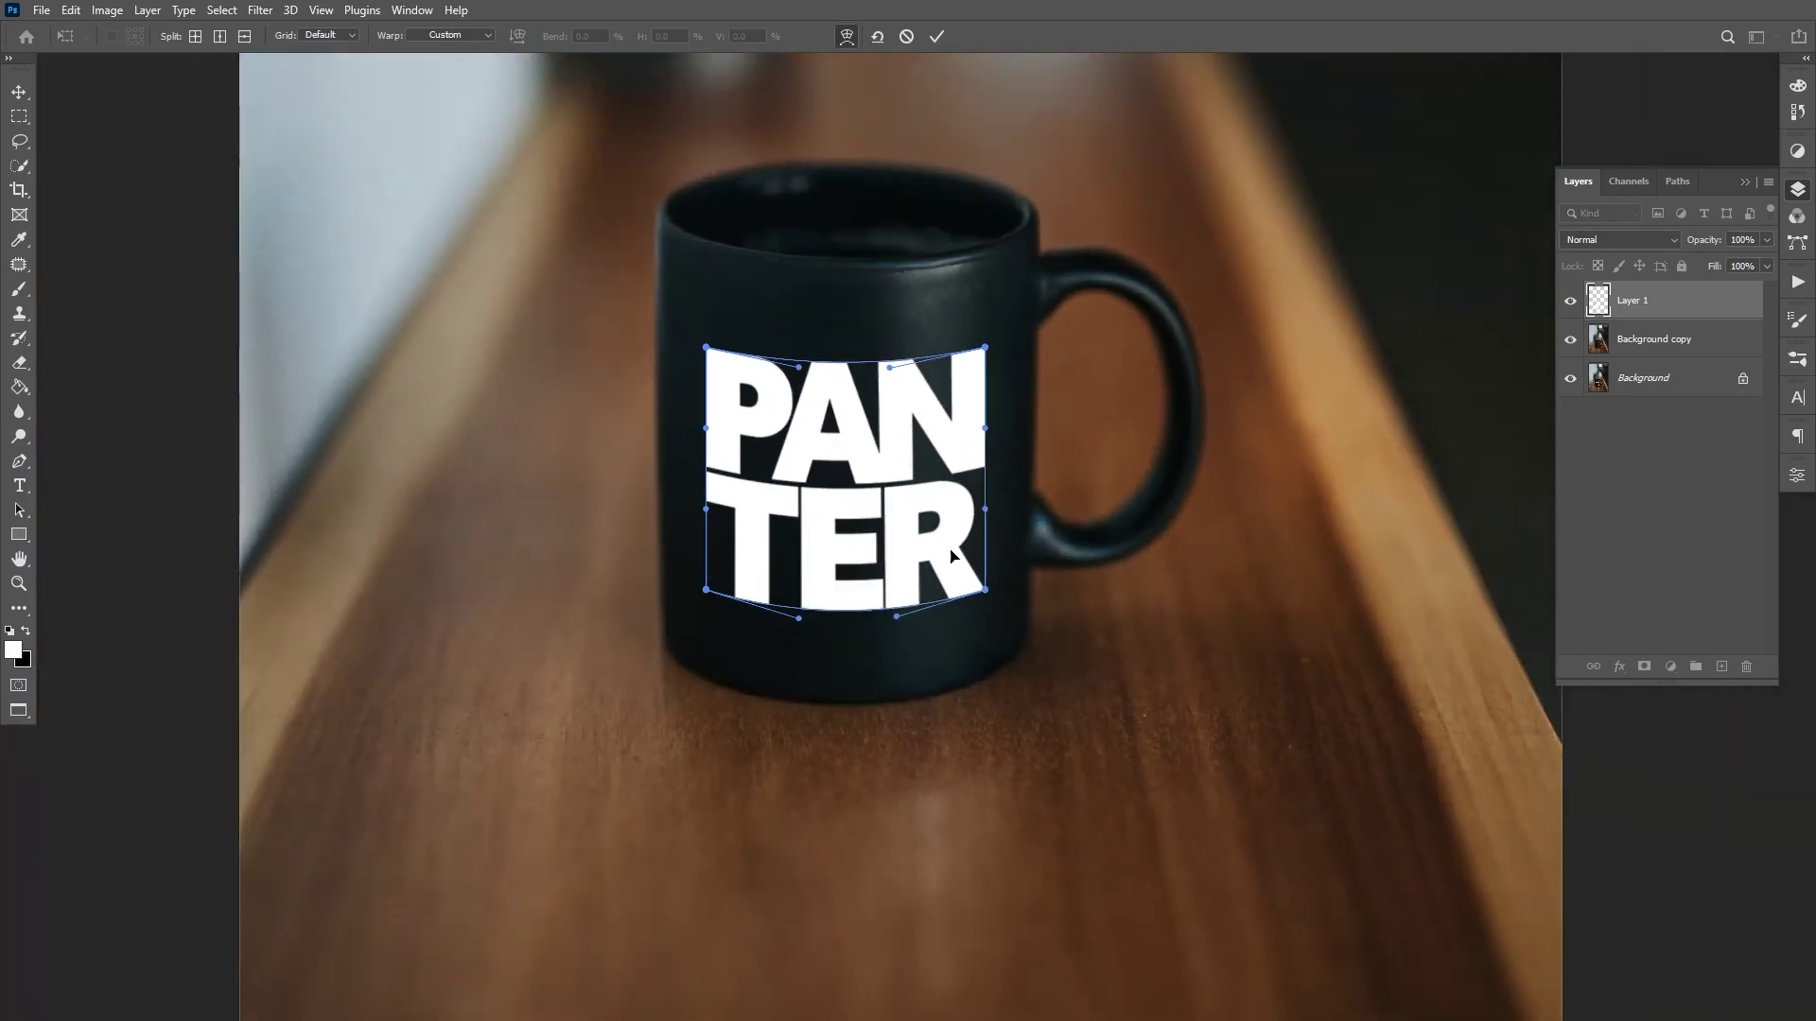
{"action": "scroll", "coordinate": [902, 525], "scroll_direction": "up", "scroll_amount": 3}
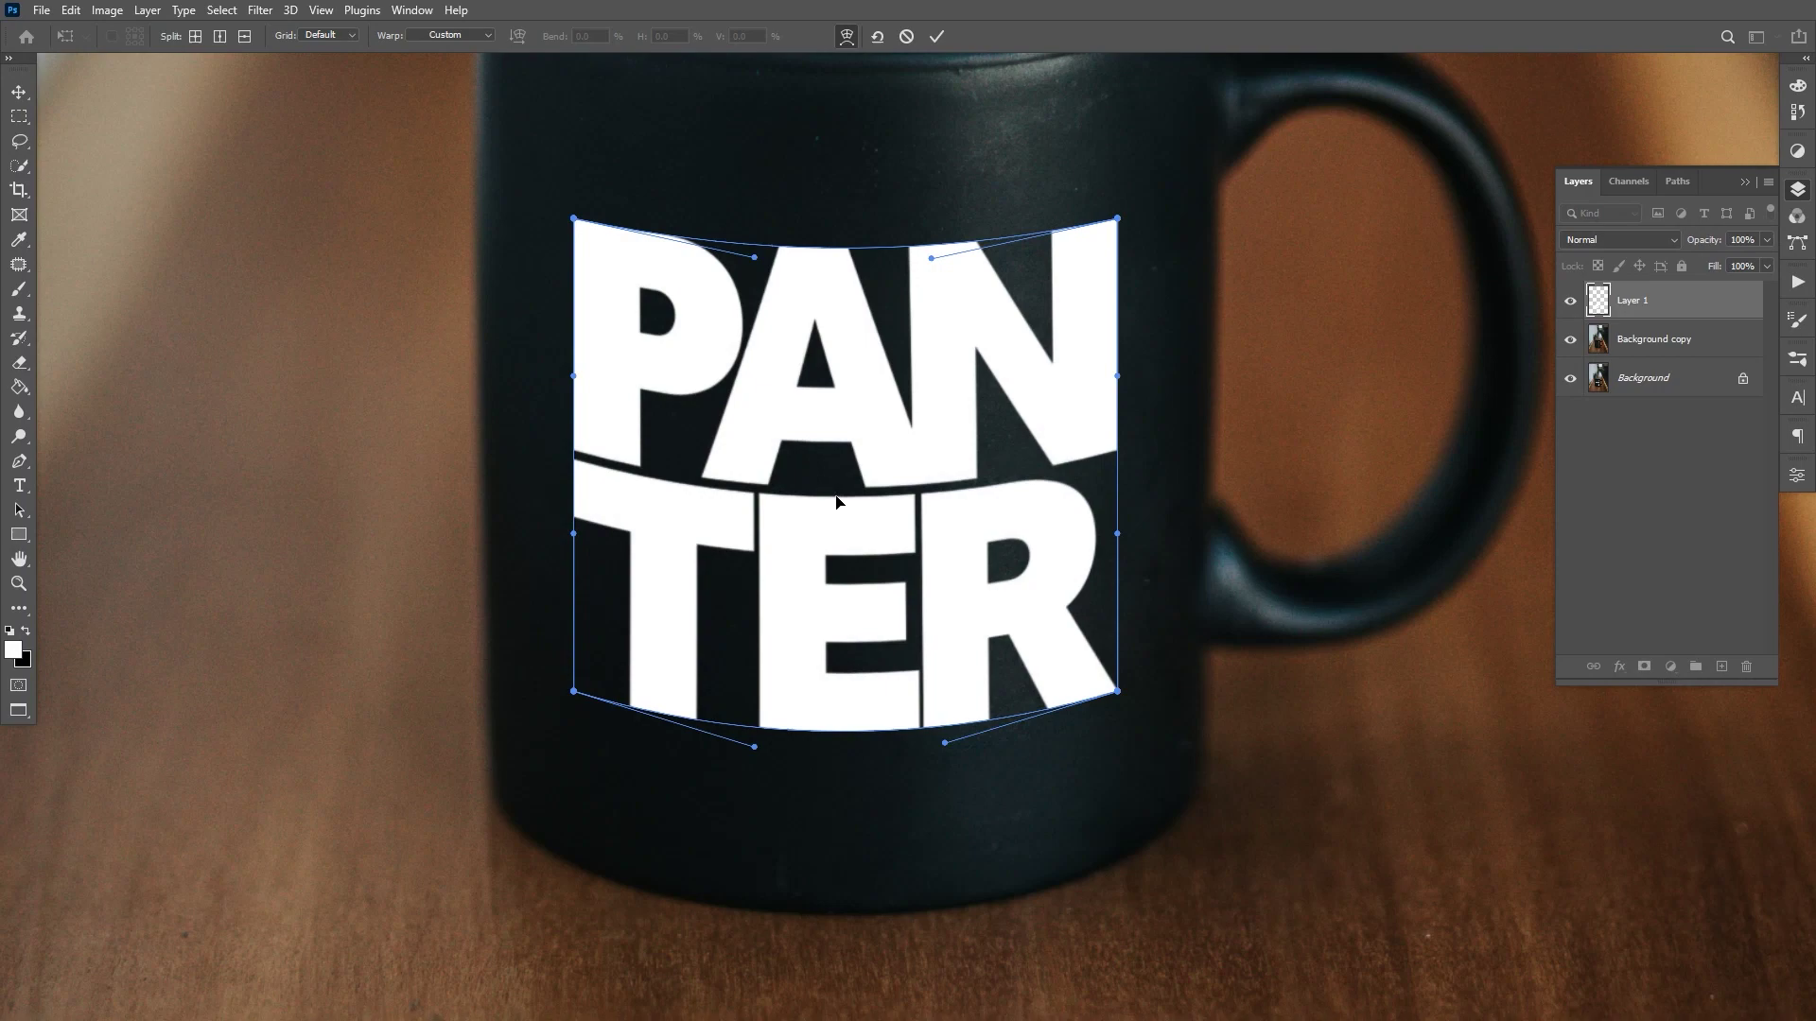
{"action": "scroll", "coordinate": [836, 502], "scroll_direction": "down", "scroll_amount": 2}
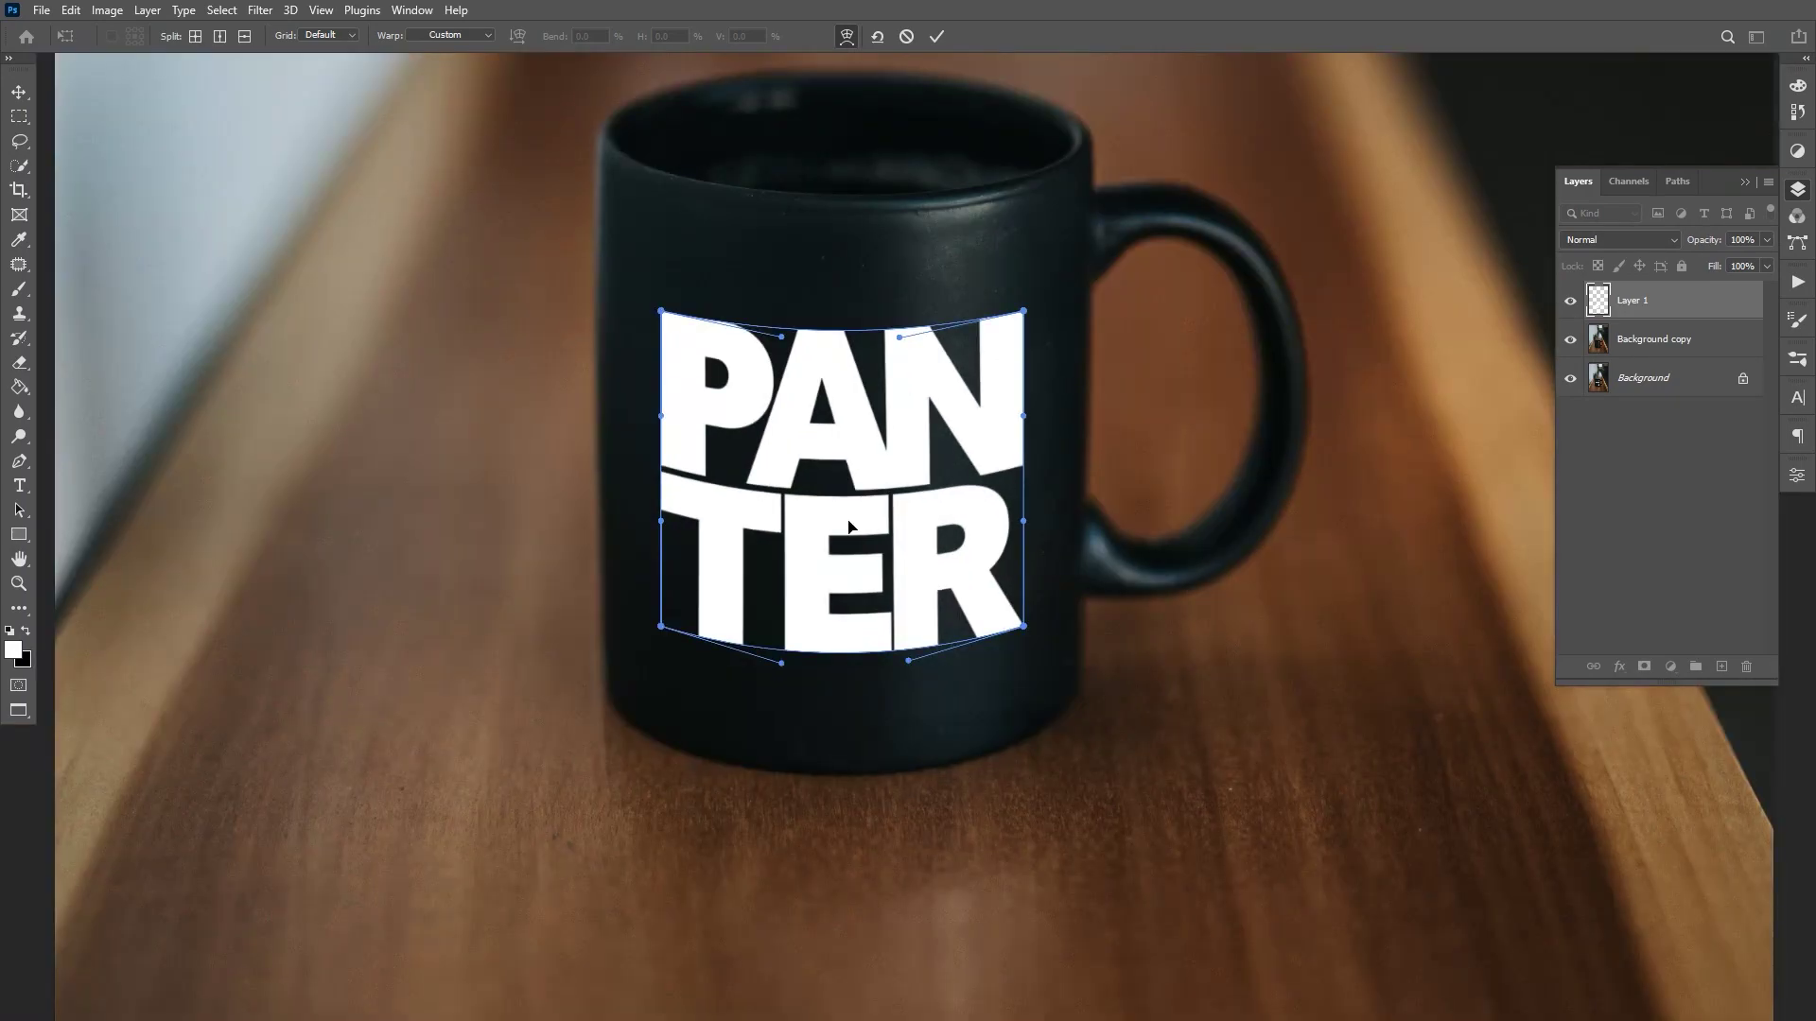
{"action": "scroll", "coordinate": [849, 526], "scroll_direction": "down", "scroll_amount": 2}
{"action": "scroll", "coordinate": [849, 542], "scroll_direction": "up", "scroll_amount": 4}
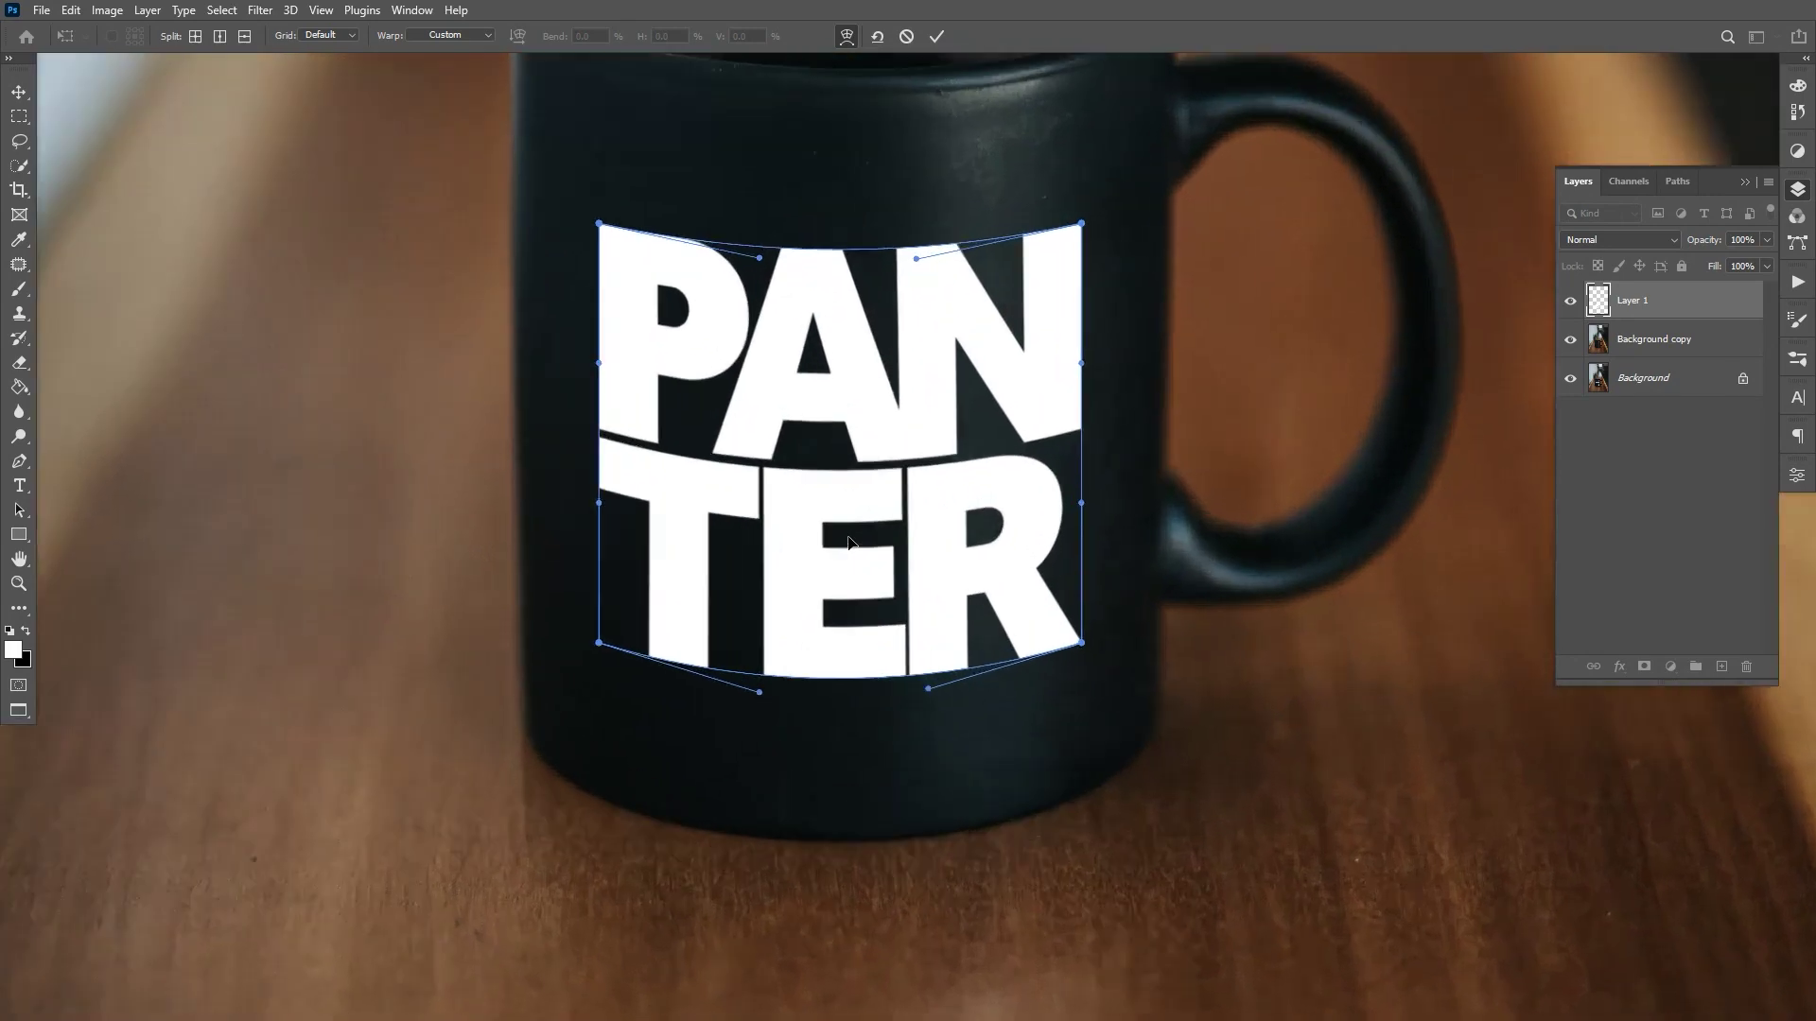
{"action": "key", "text": "Return"}
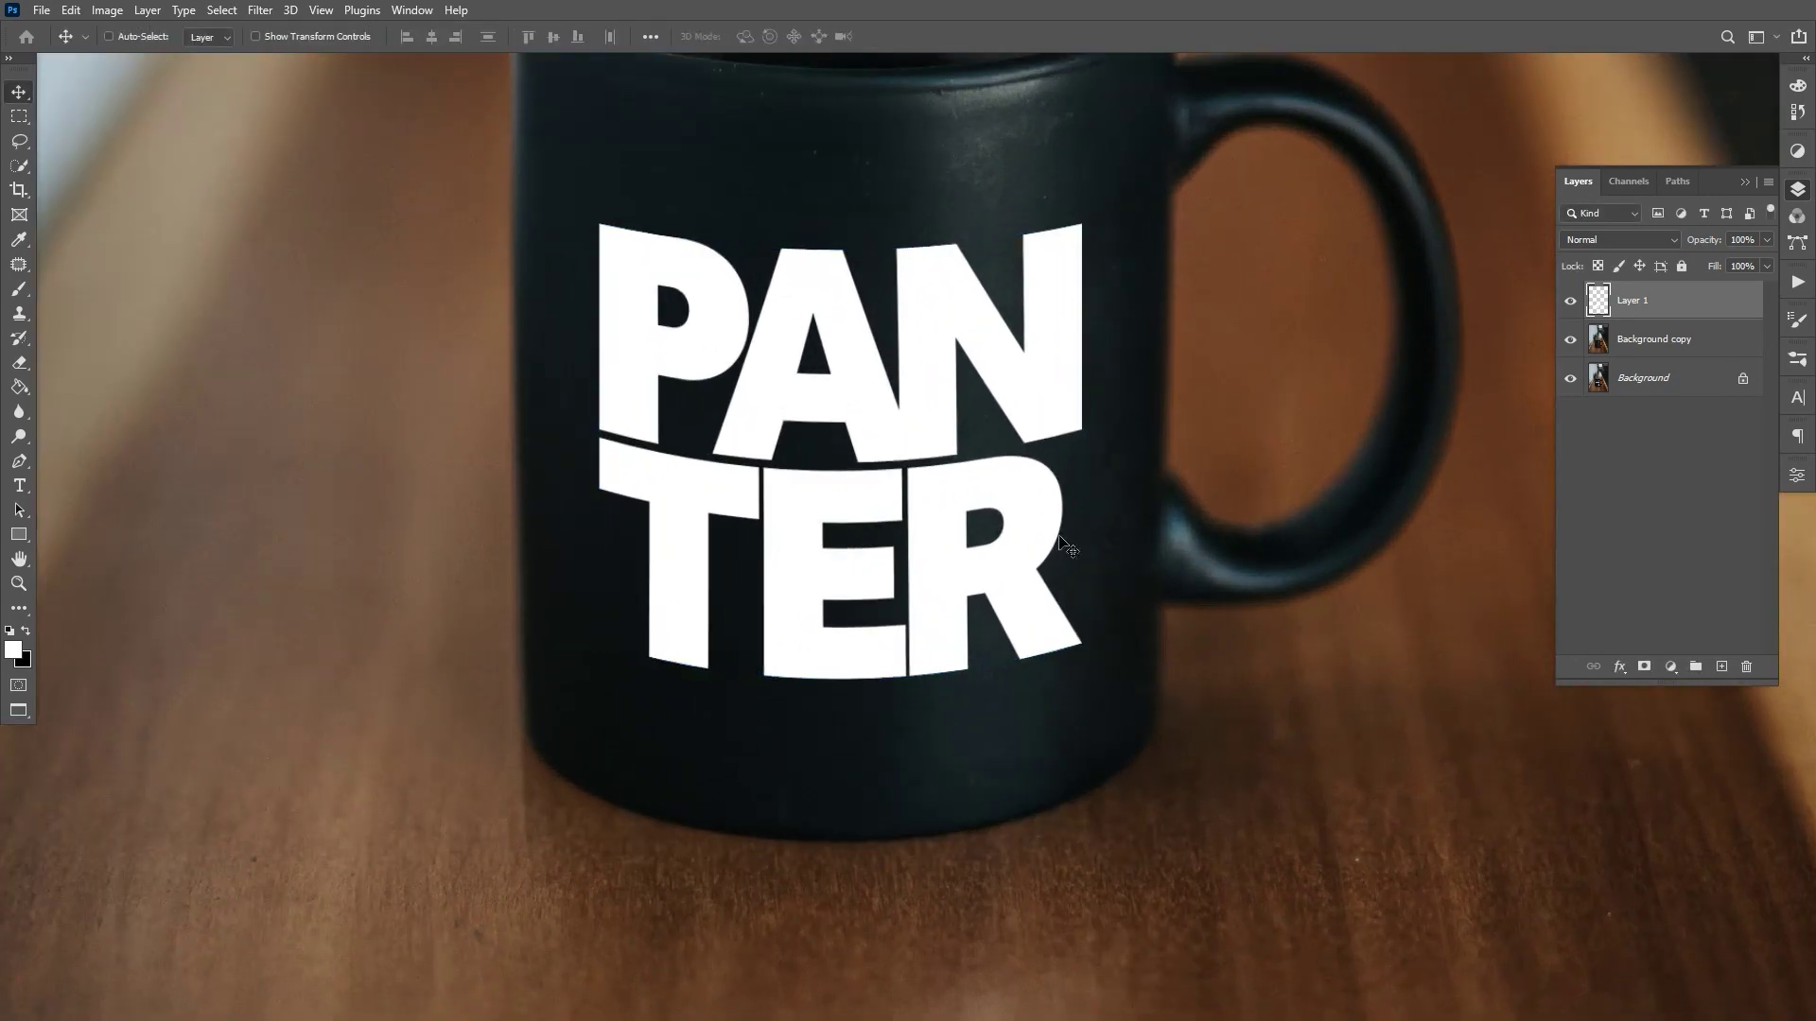
{"action": "scroll", "coordinate": [1095, 536], "scroll_direction": "down", "scroll_amount": 2}
{"action": "scroll", "coordinate": [1097, 472], "scroll_direction": "up", "scroll_amount": 2}
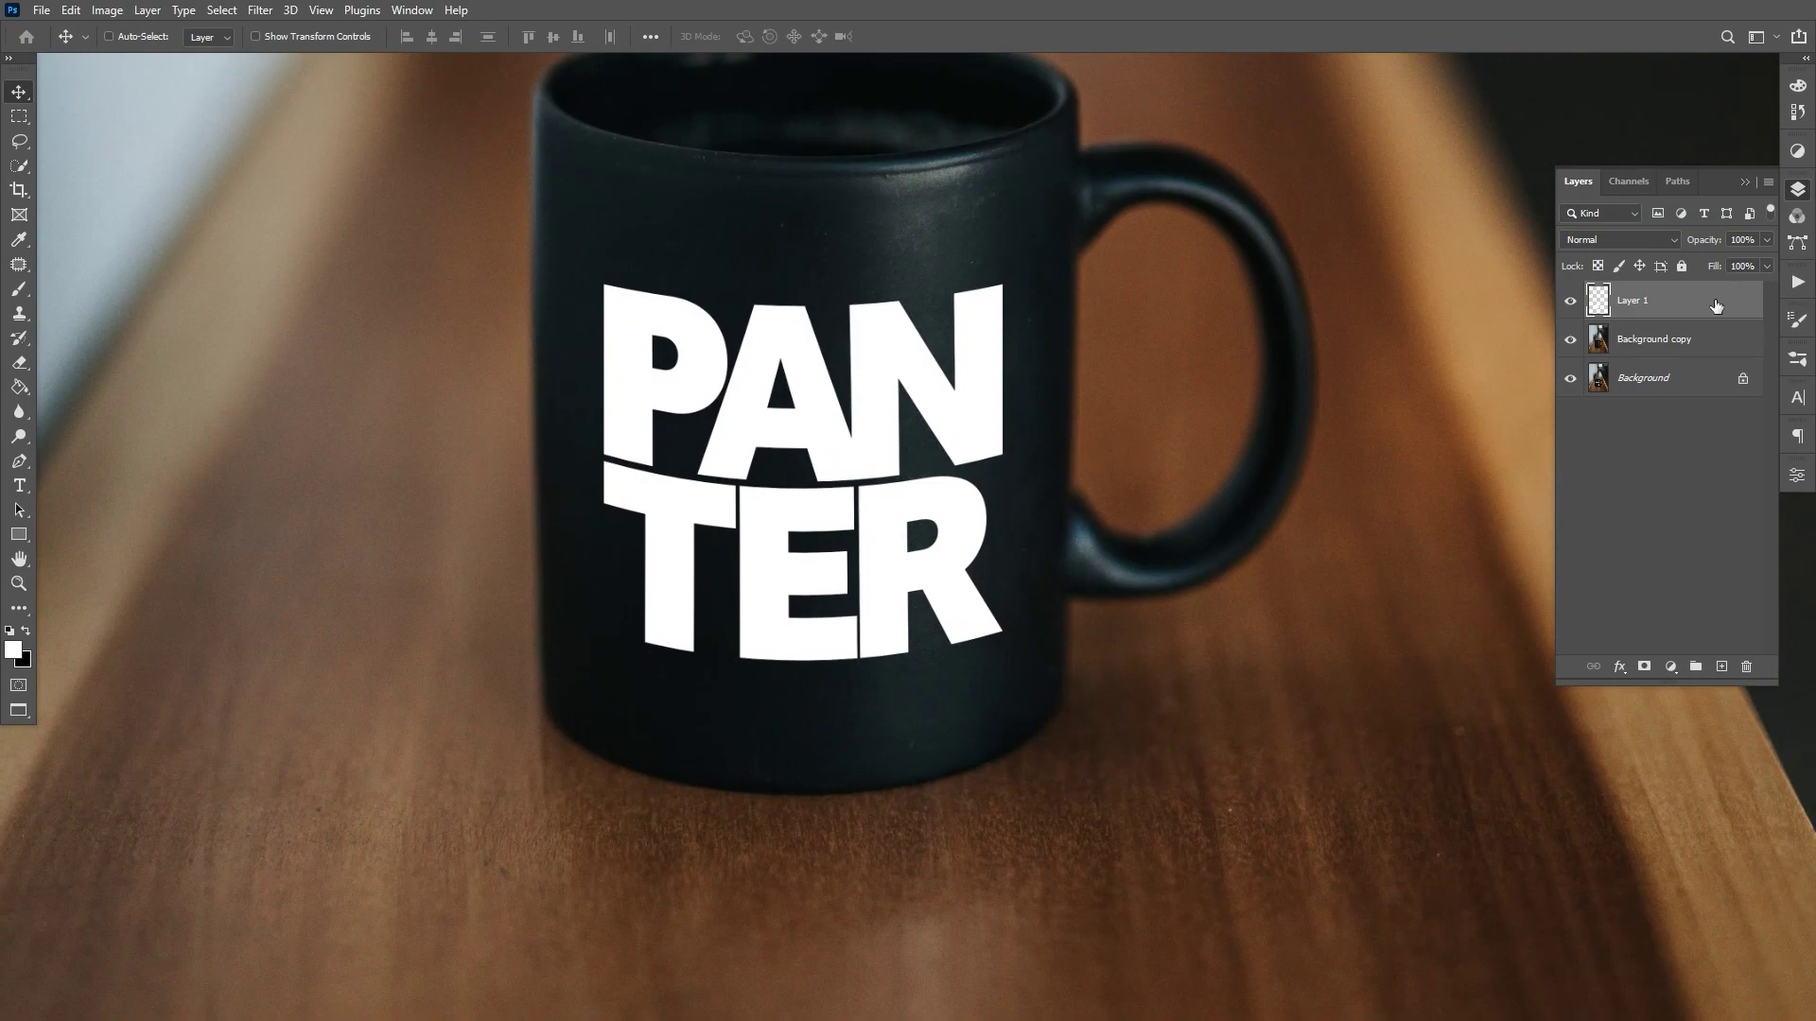
Split Layer 1's Underlying Layer black Blend If slider to 7/33 and apply the Layer Style.
{"action": "double_click", "coordinate": [1716, 304]}
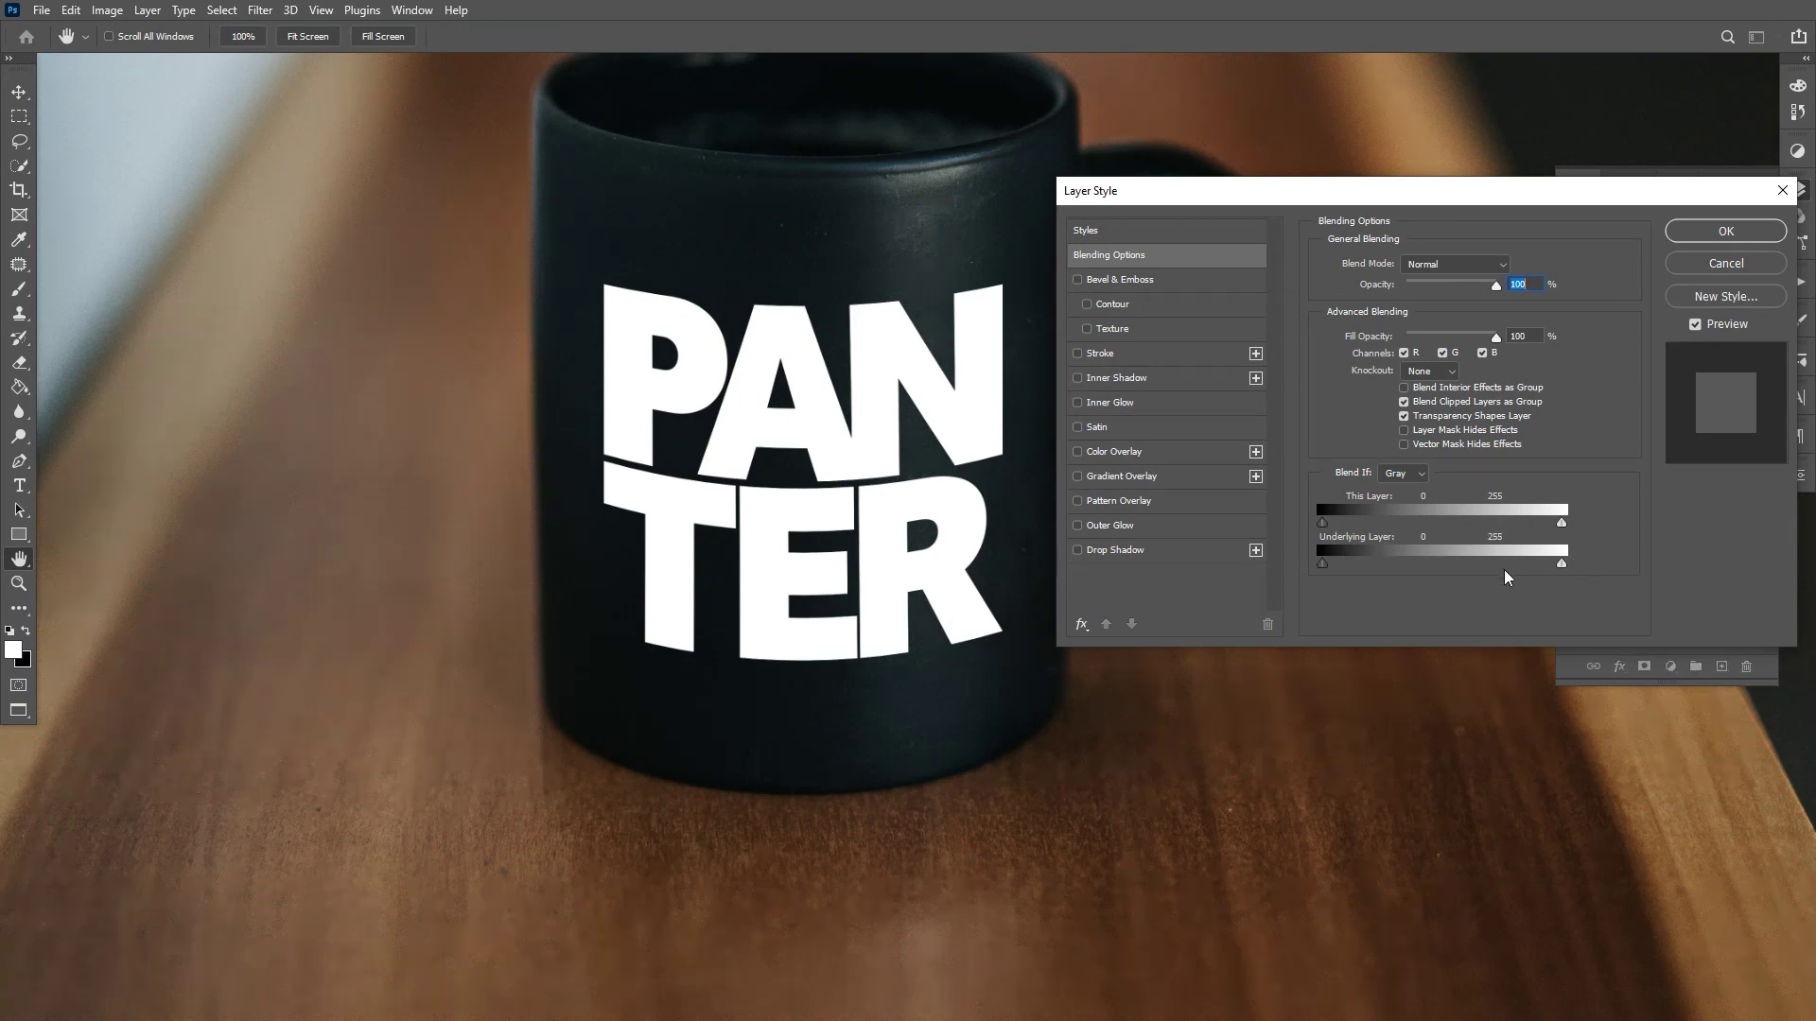
{"action": "mouse_move", "coordinate": [1327, 569]}
{"action": "left_mouse_down"}
{"action": "mouse_move", "coordinate": [1362, 567]}
{"action": "mouse_move", "coordinate": [1347, 566]}
{"action": "left_mouse_up"}
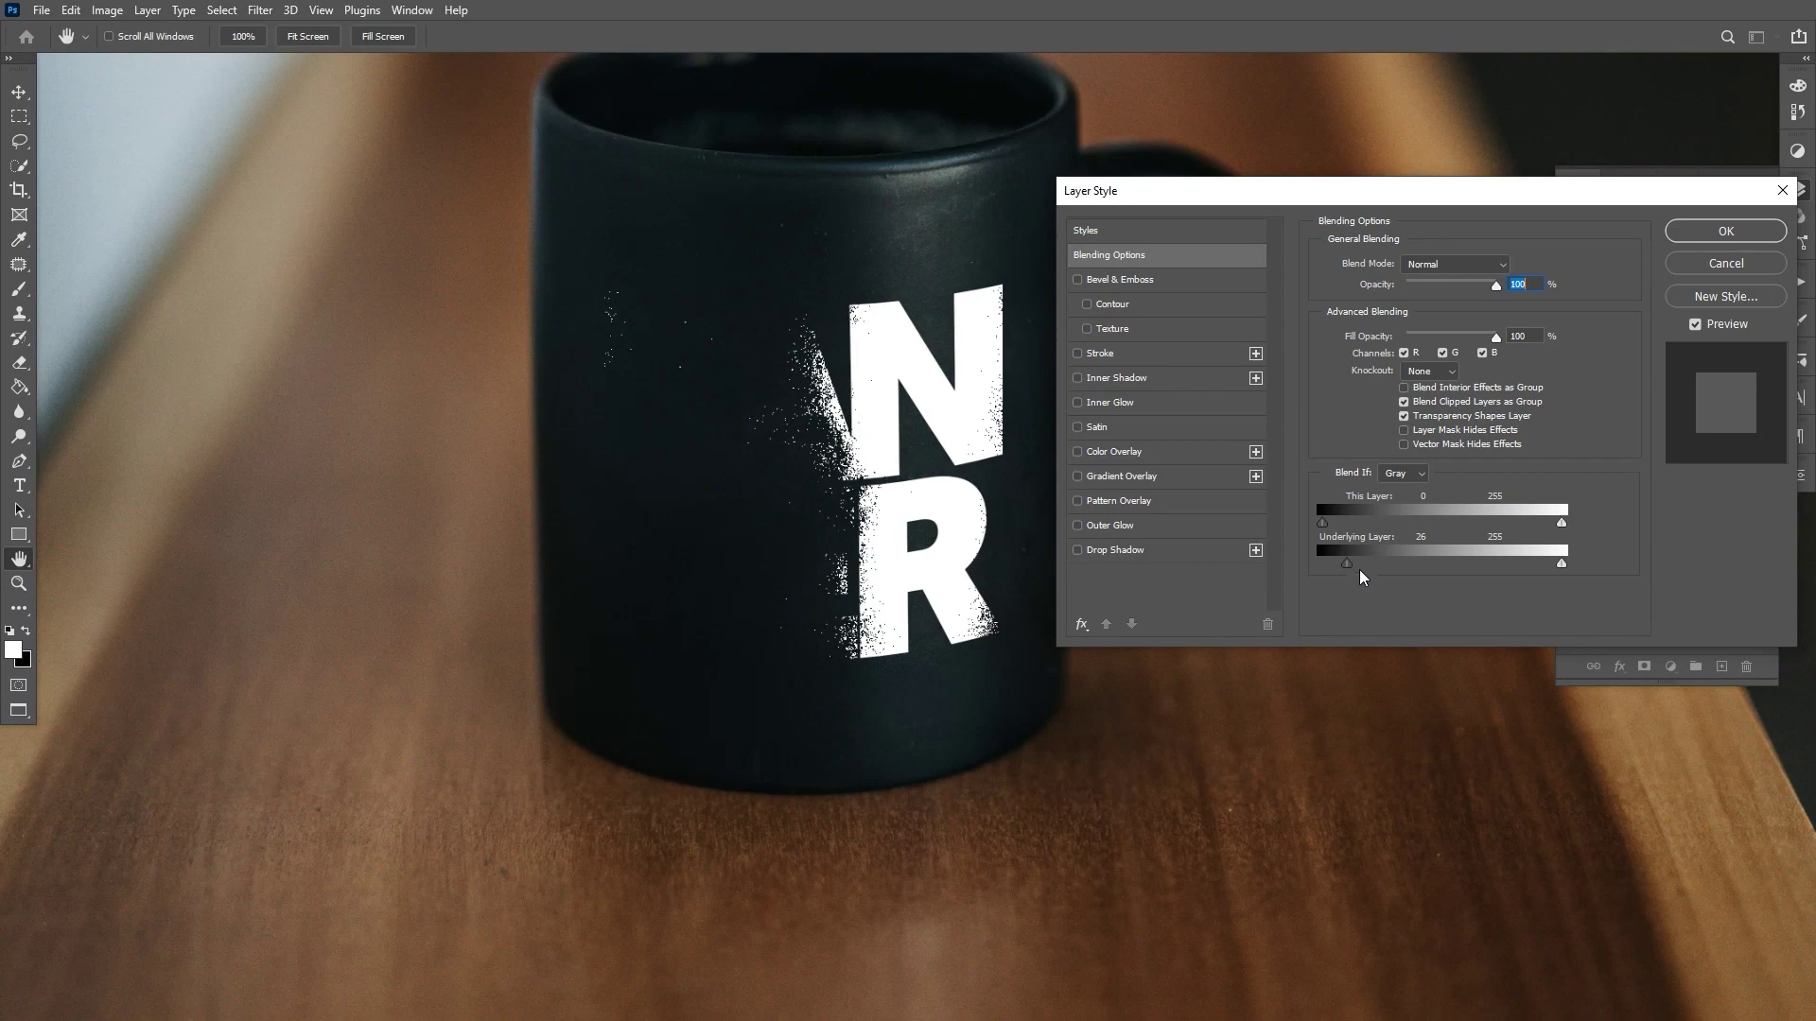
{"action": "left_click_drag", "start_coordinate": [1352, 568], "coordinate": [1323, 570]}
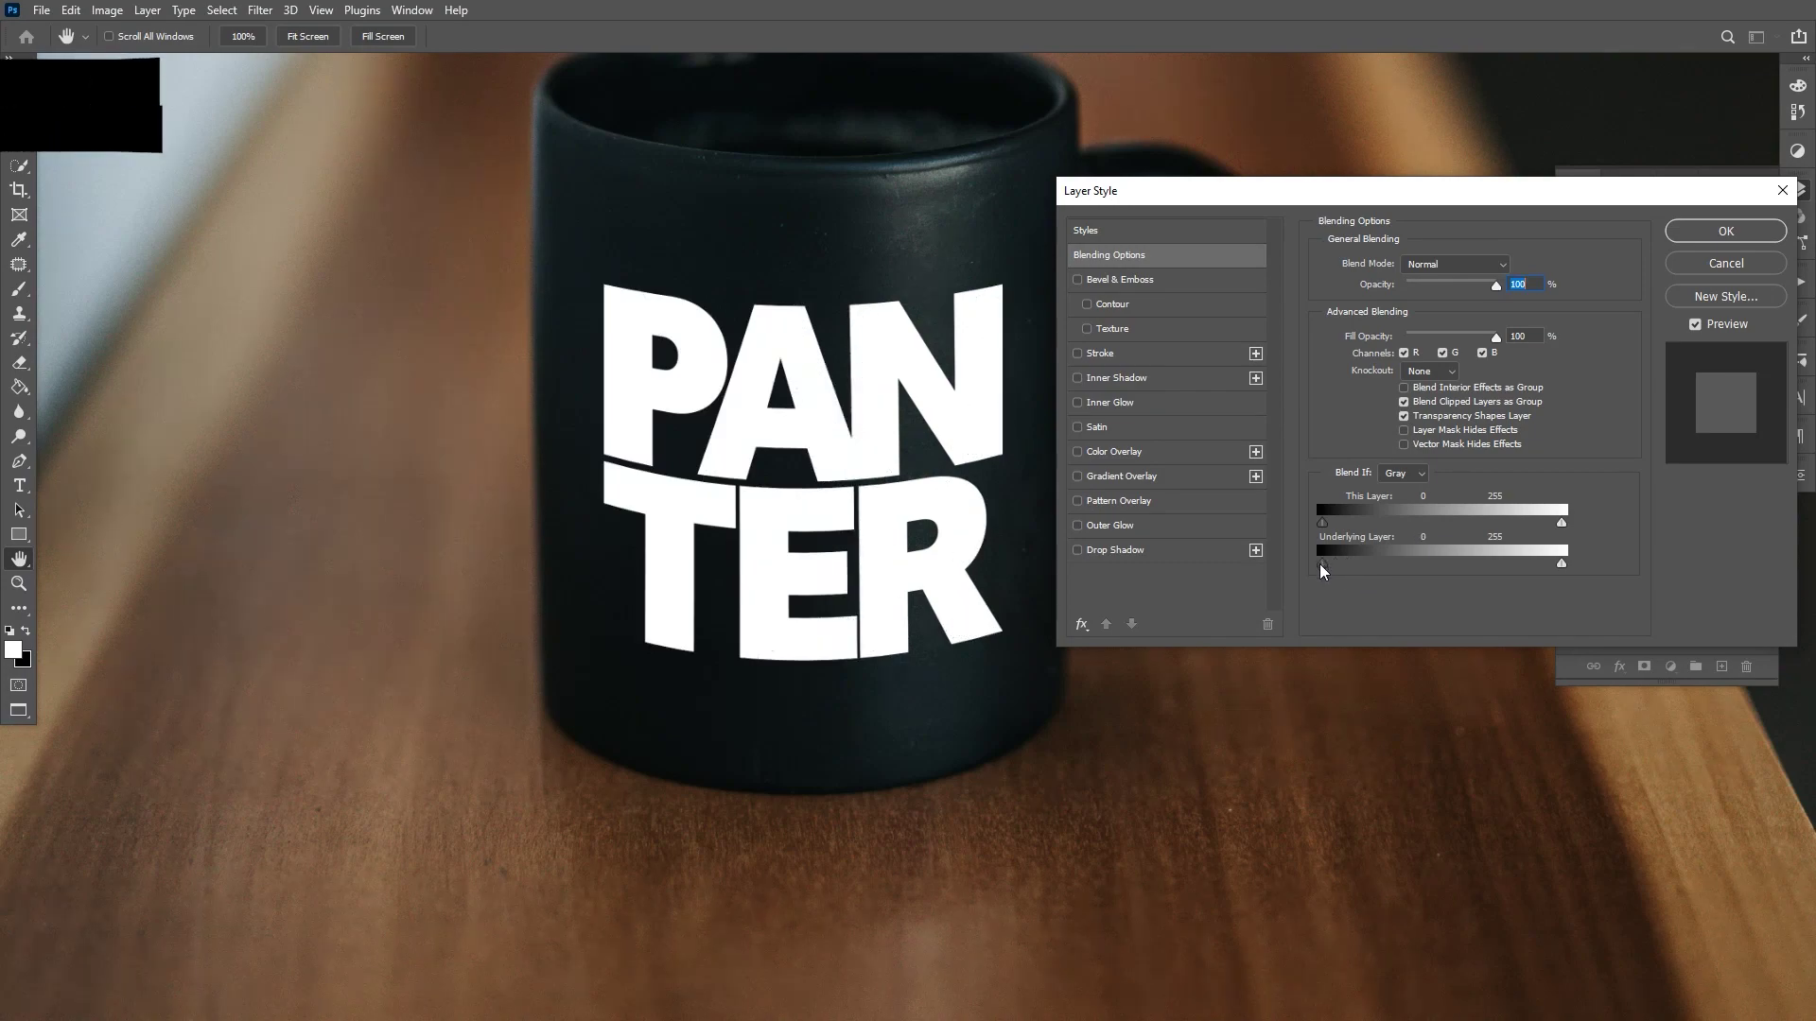
{"action": "key", "text": "alt"}
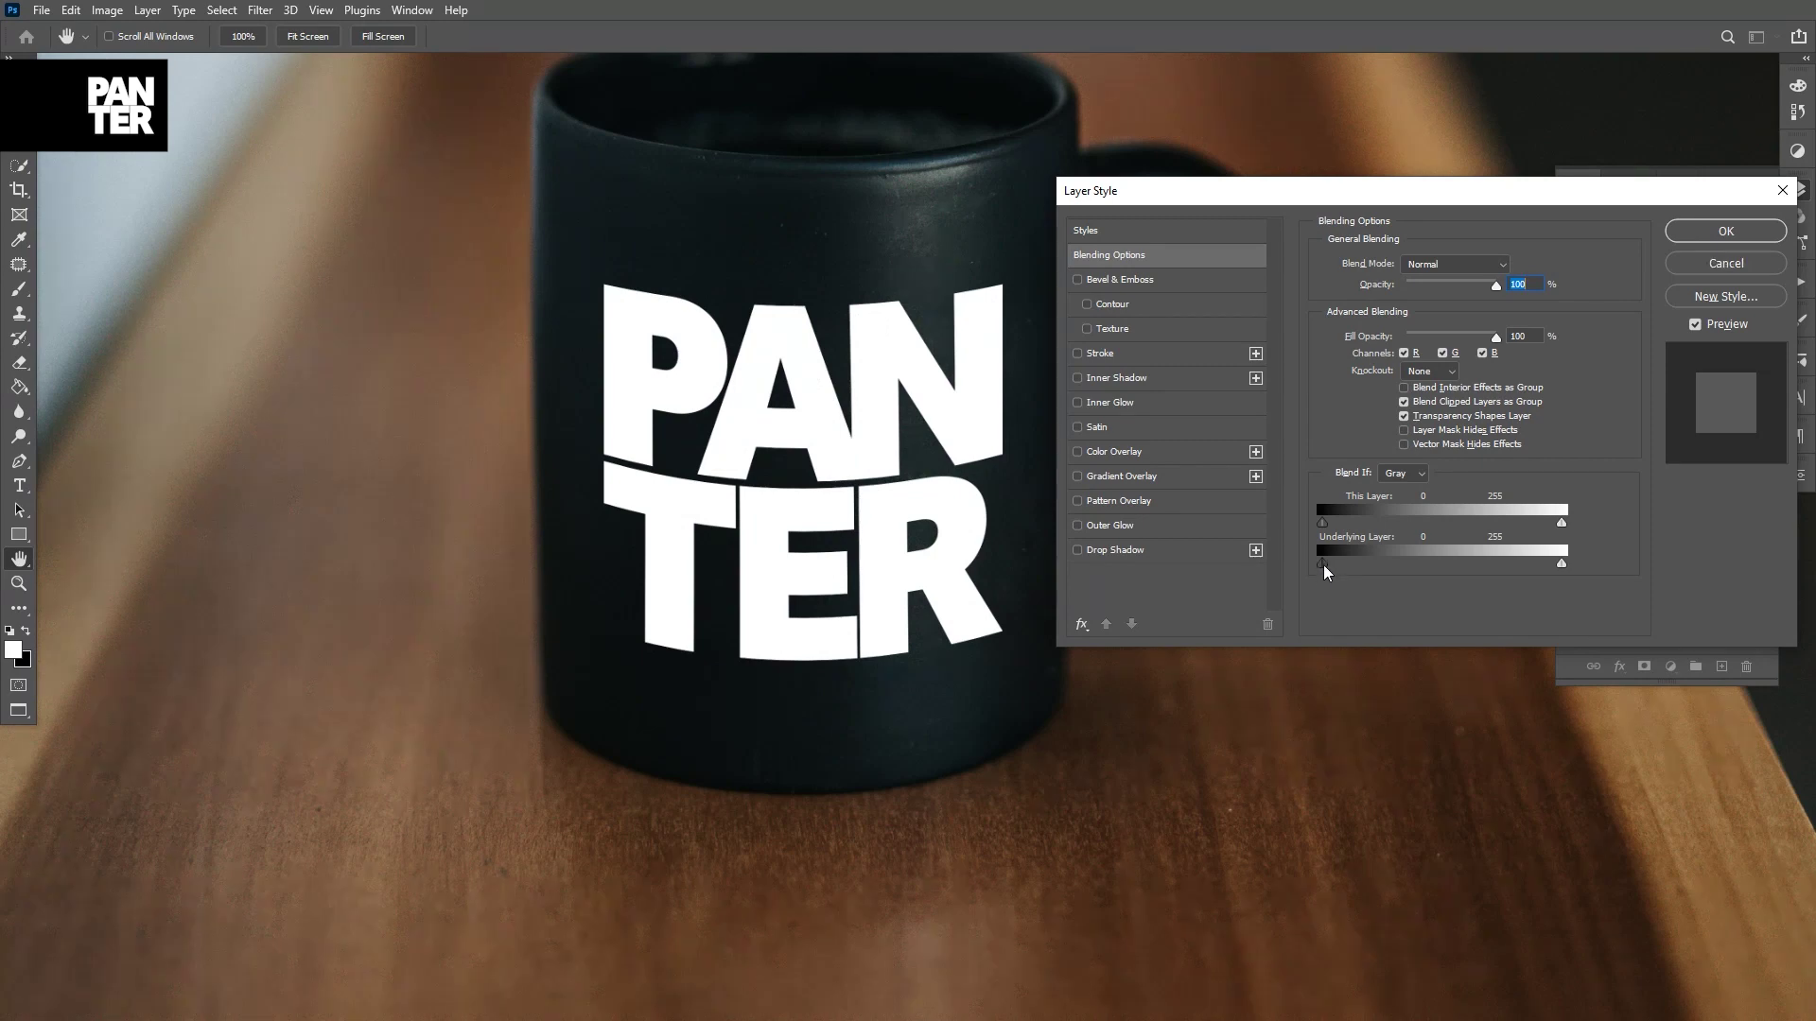
{"action": "mouse_move", "coordinate": [1325, 565]}
{"action": "left_mouse_down"}
{"action": "mouse_move", "coordinate": [1380, 574]}
{"action": "mouse_move", "coordinate": [1333, 574]}
{"action": "left_mouse_up"}
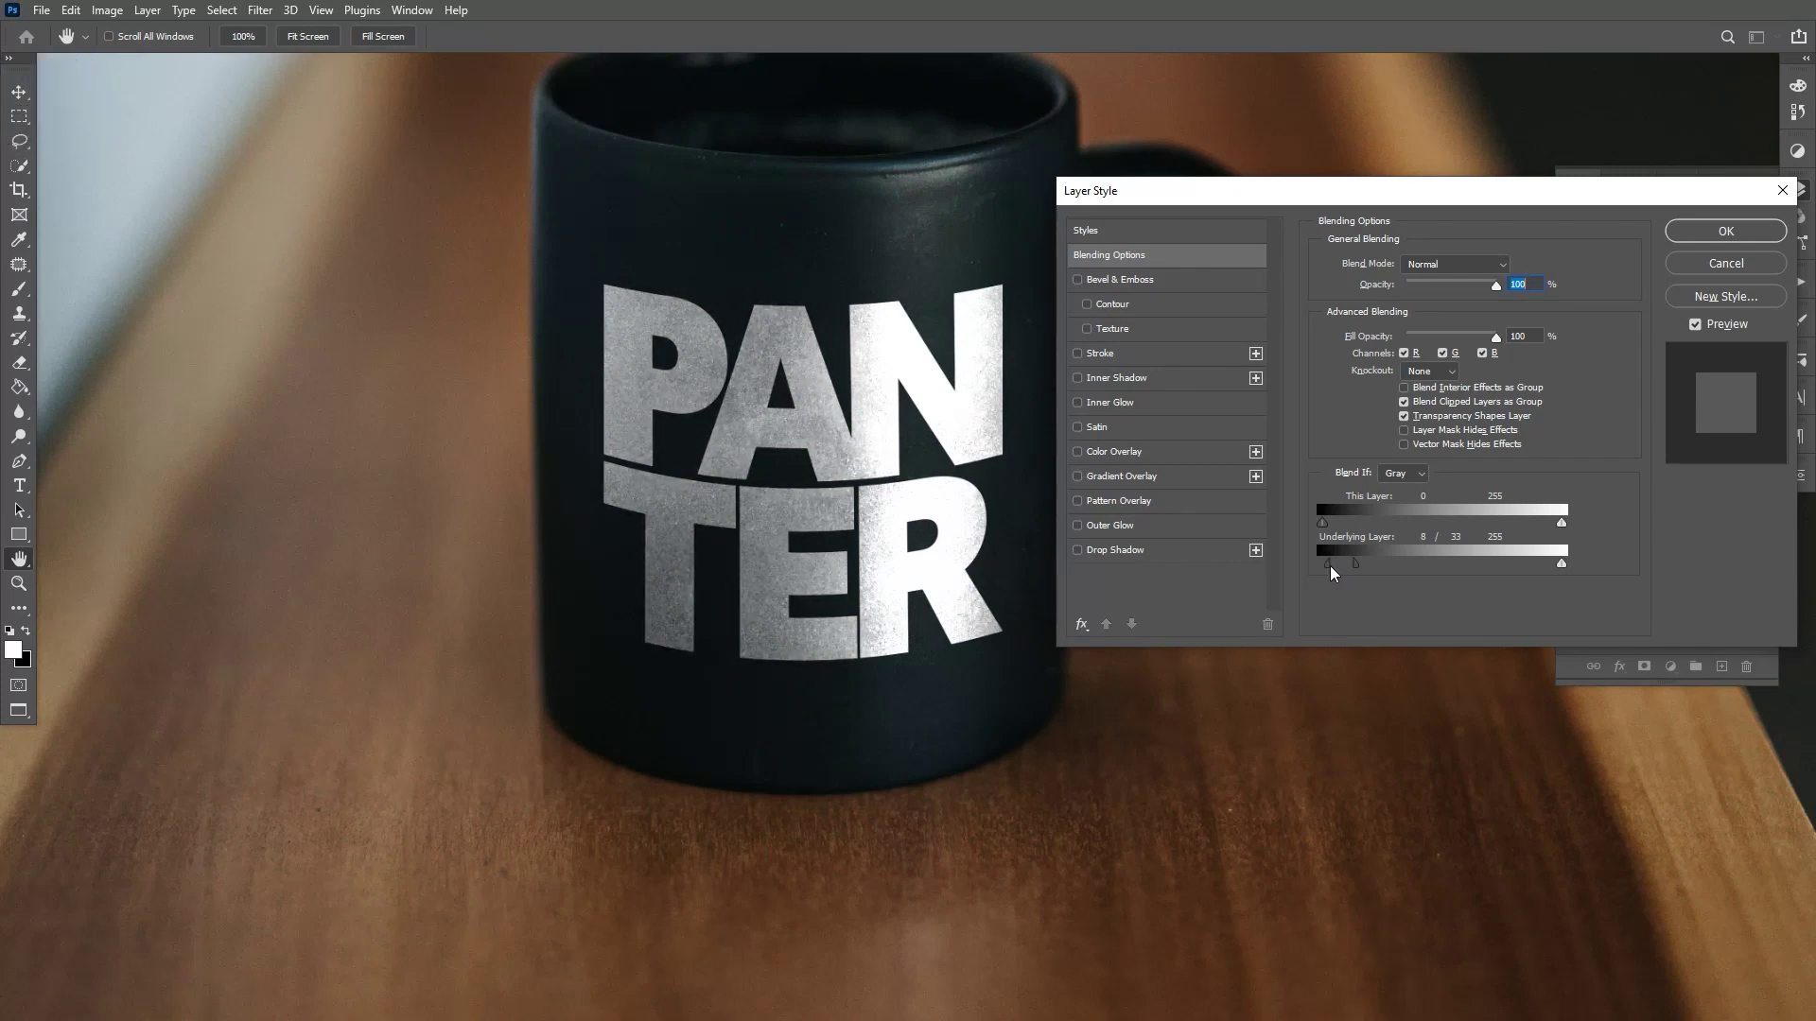
{"action": "left_click", "coordinate": [1726, 231]}
{"action": "key", "text": "ctrl+minus"}
{"action": "key", "text": "ctrl+minus"}
{"action": "key", "text": "ctrl+minus"}
{"action": "scroll", "coordinate": [1142, 556], "scroll_direction": "up", "scroll_amount": 4}
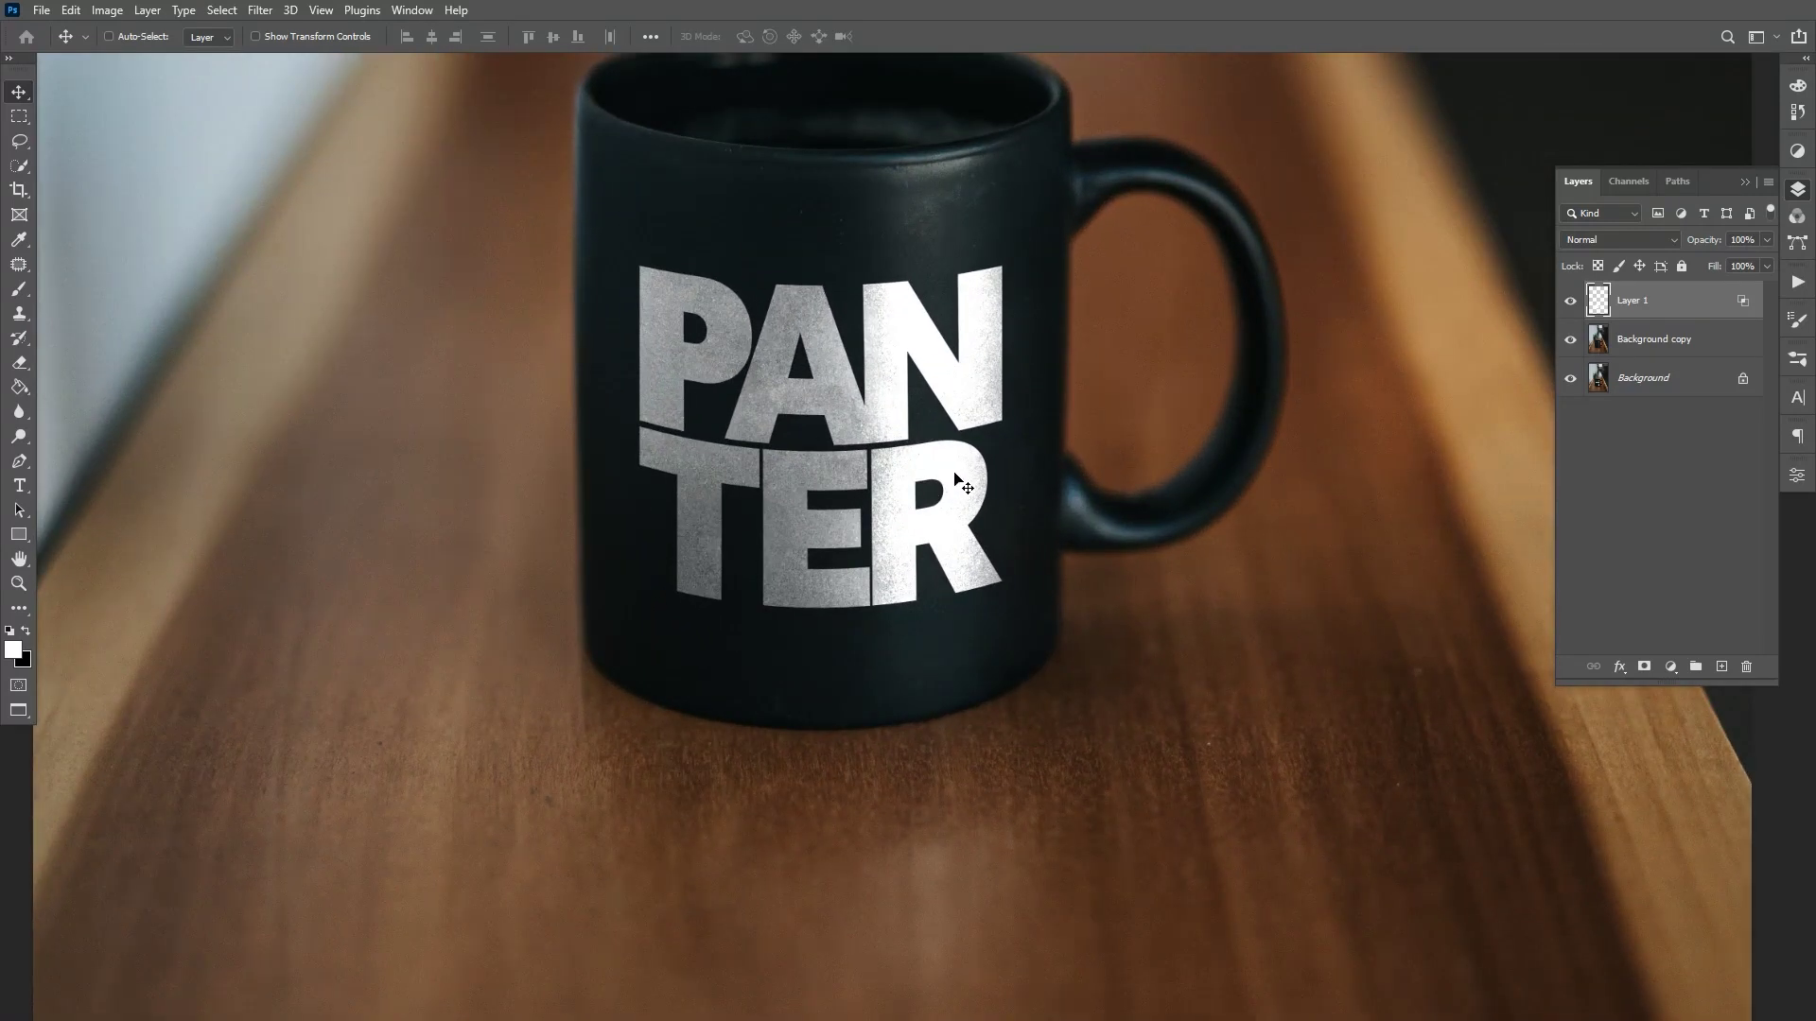
{"action": "scroll", "coordinate": [1048, 565], "scroll_direction": "down", "scroll_amount": 2}
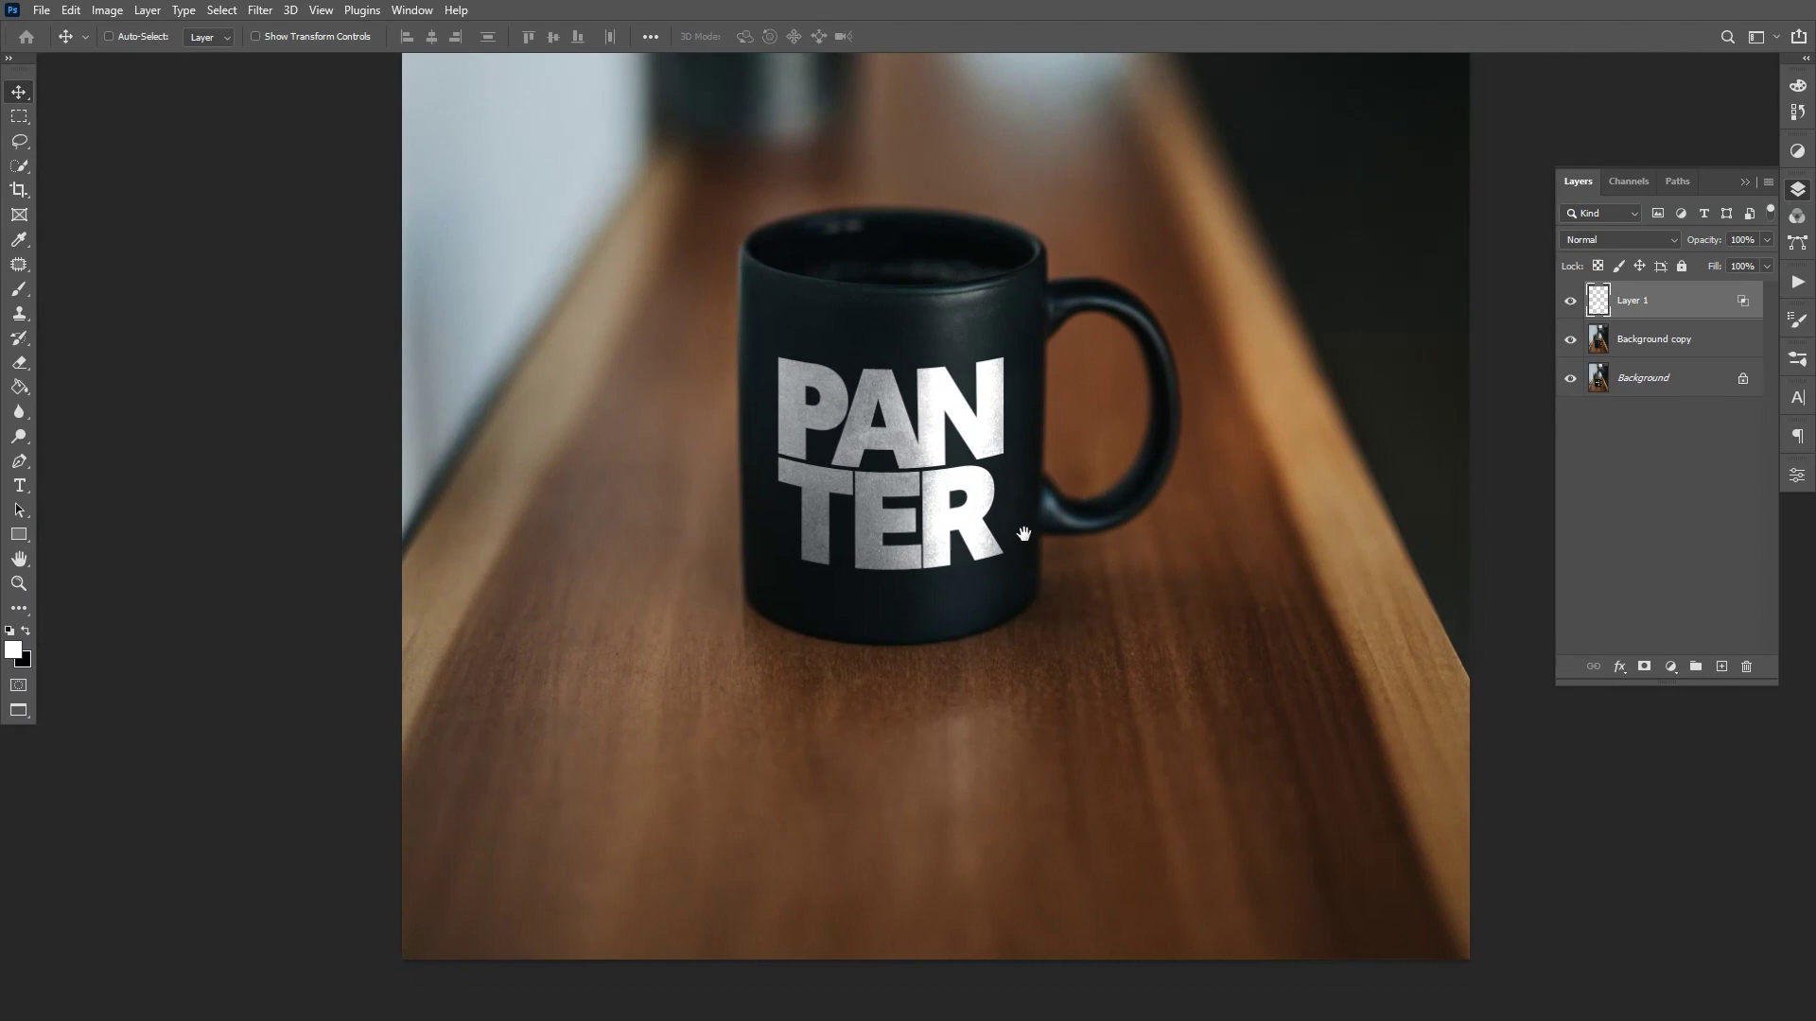
{"action": "scroll", "coordinate": [1030, 539], "scroll_direction": "down", "scroll_amount": 1}
{"action": "scroll", "coordinate": [1036, 541], "scroll_direction": "up", "scroll_amount": 1}
{"action": "scroll", "coordinate": [1040, 544], "scroll_direction": "up", "scroll_amount": 2}
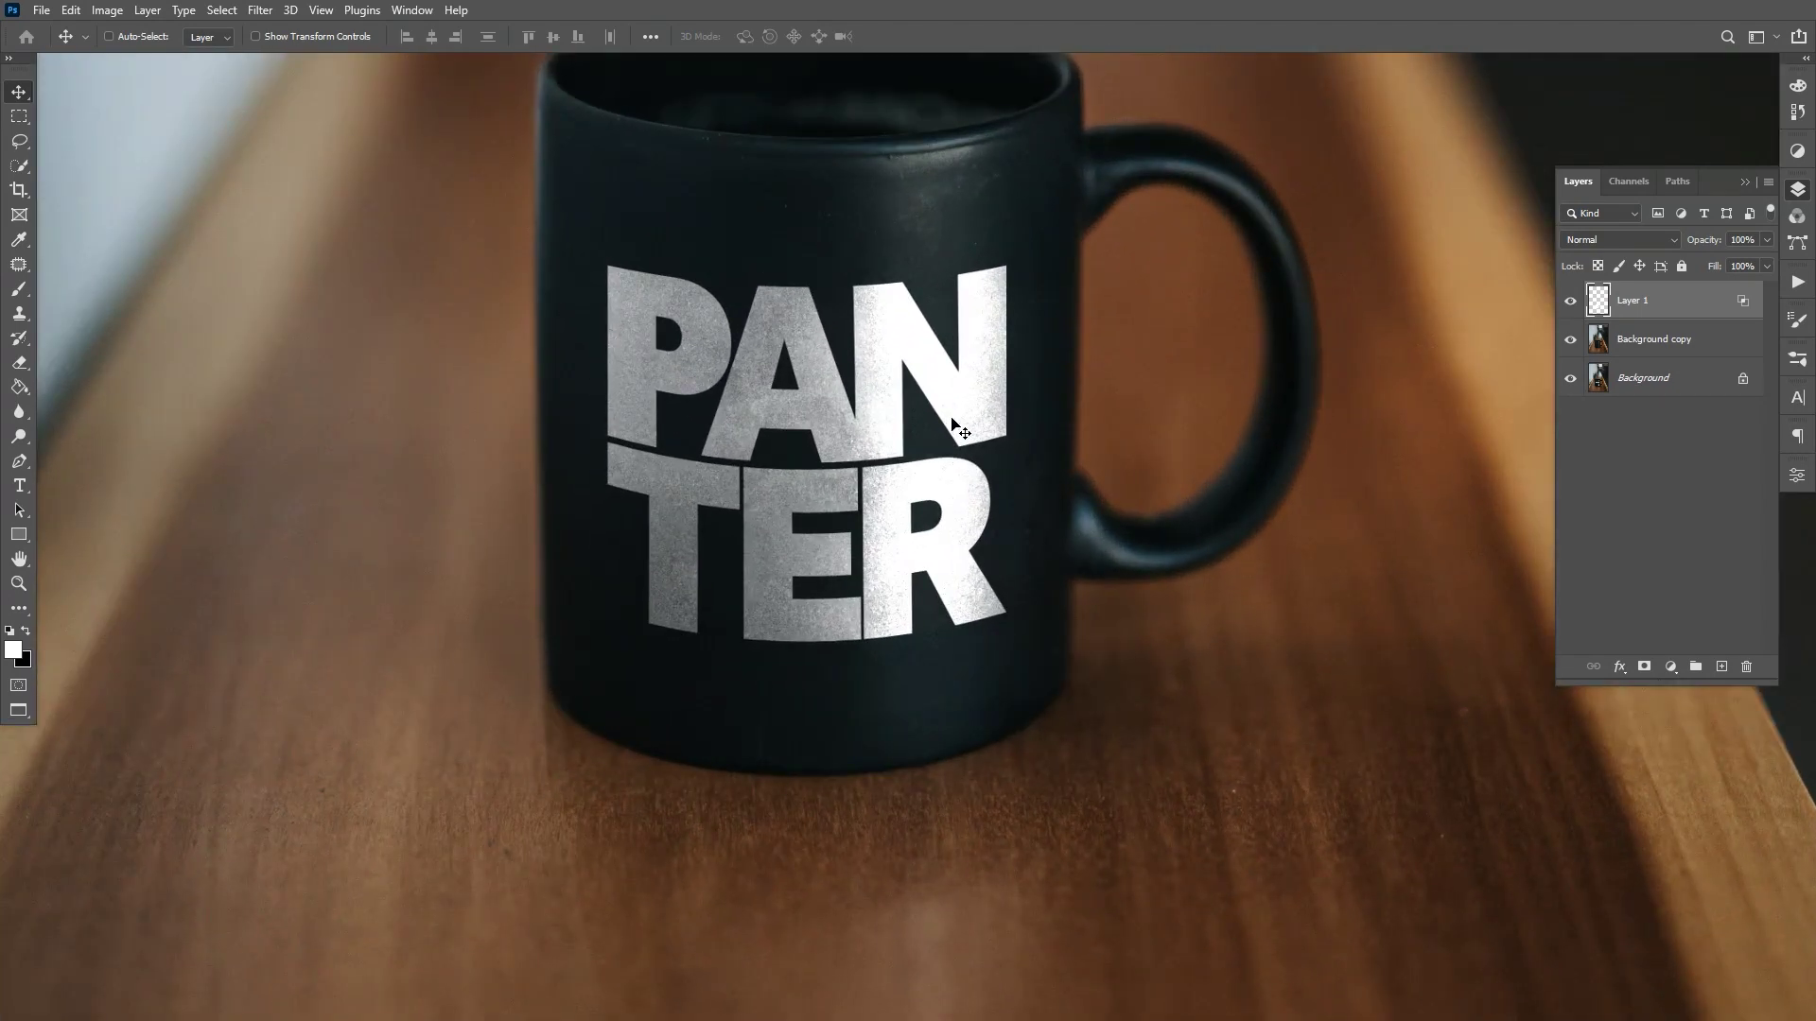
{"action": "scroll", "coordinate": [955, 421], "scroll_direction": "down", "scroll_amount": 1}
{"action": "scroll", "coordinate": [1050, 473], "scroll_direction": "up", "scroll_amount": 1}
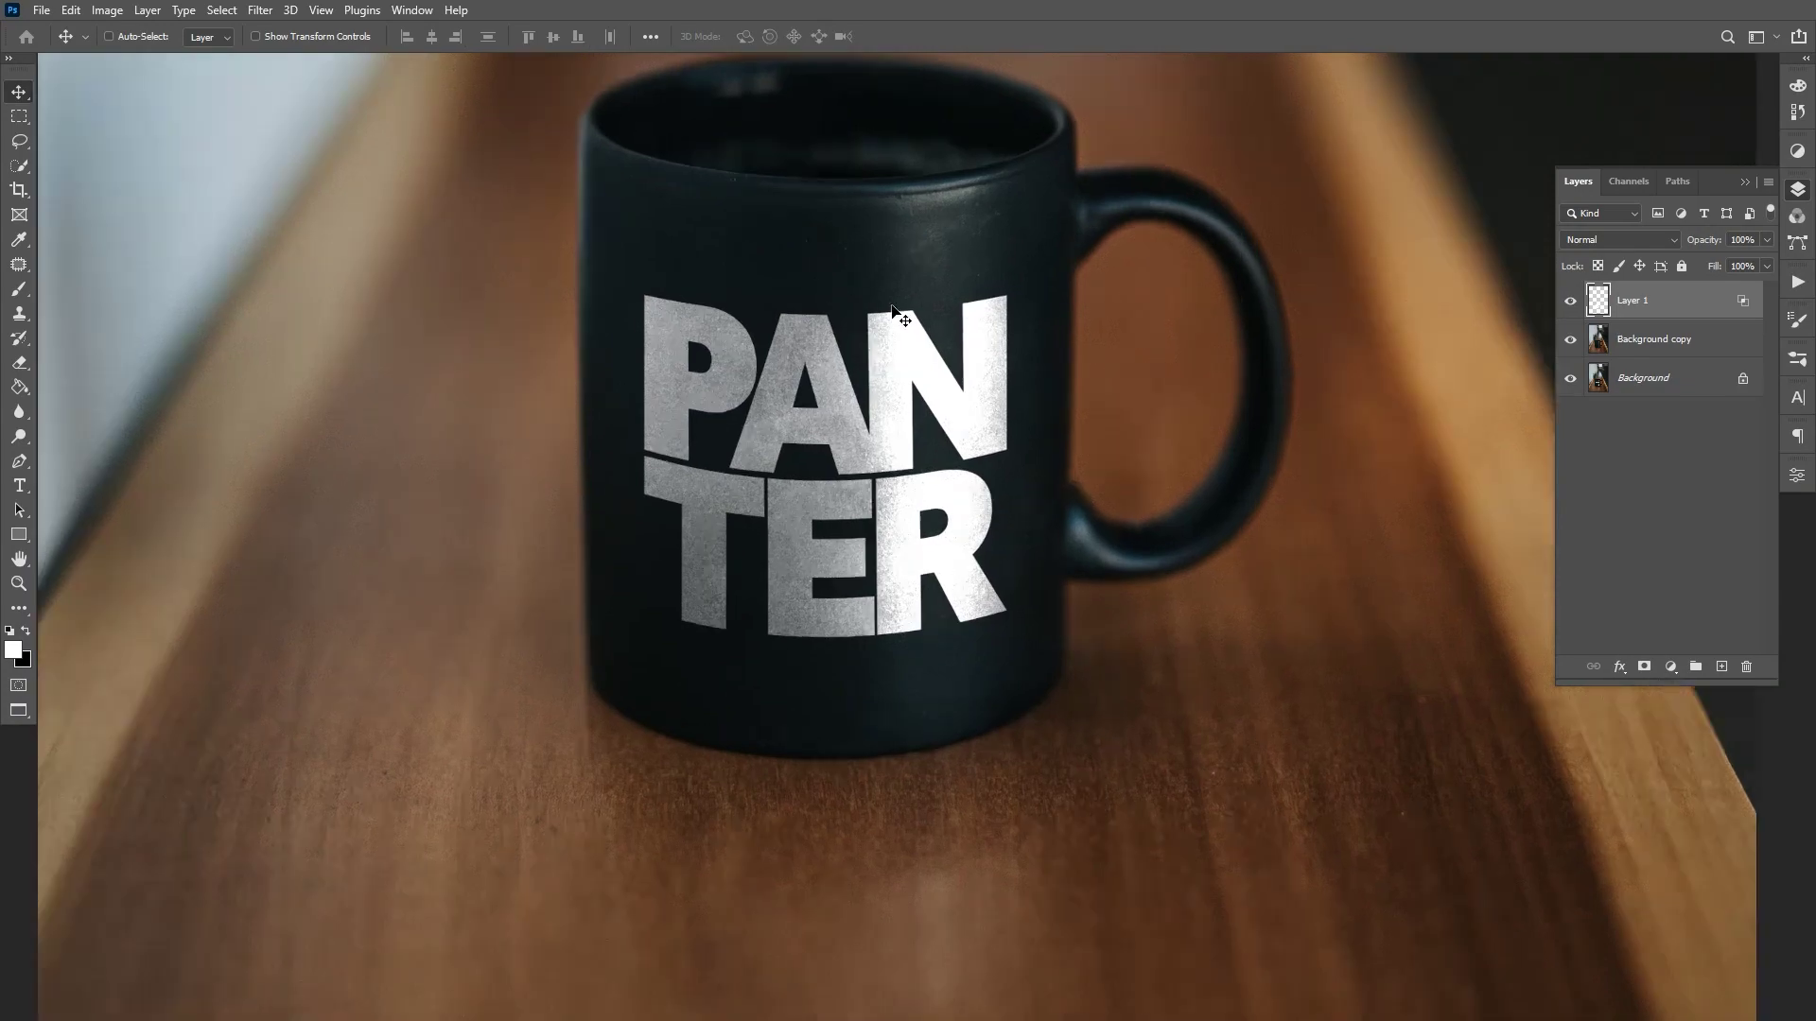
{"action": "scroll", "coordinate": [897, 312], "scroll_direction": "up", "scroll_amount": 2}
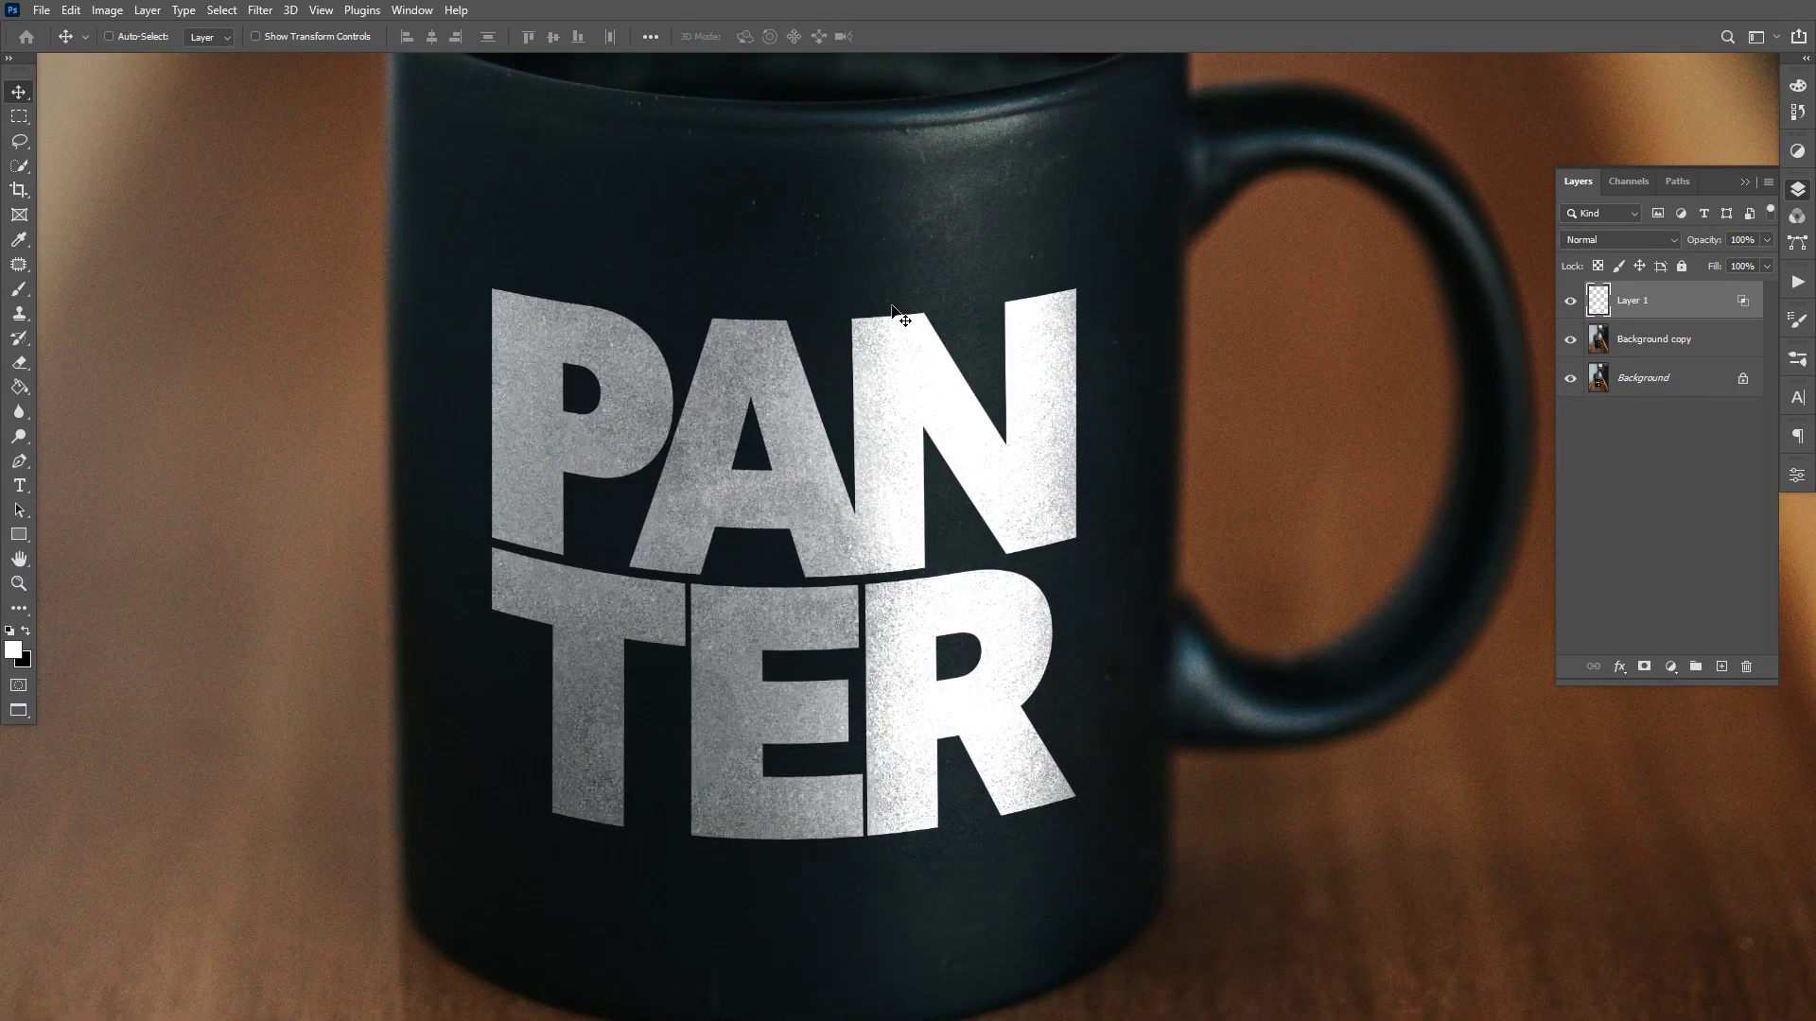
{"action": "scroll", "coordinate": [896, 315], "scroll_direction": "down", "scroll_amount": 2}
{"action": "scroll", "coordinate": [870, 394], "scroll_direction": "up", "scroll_amount": 2}
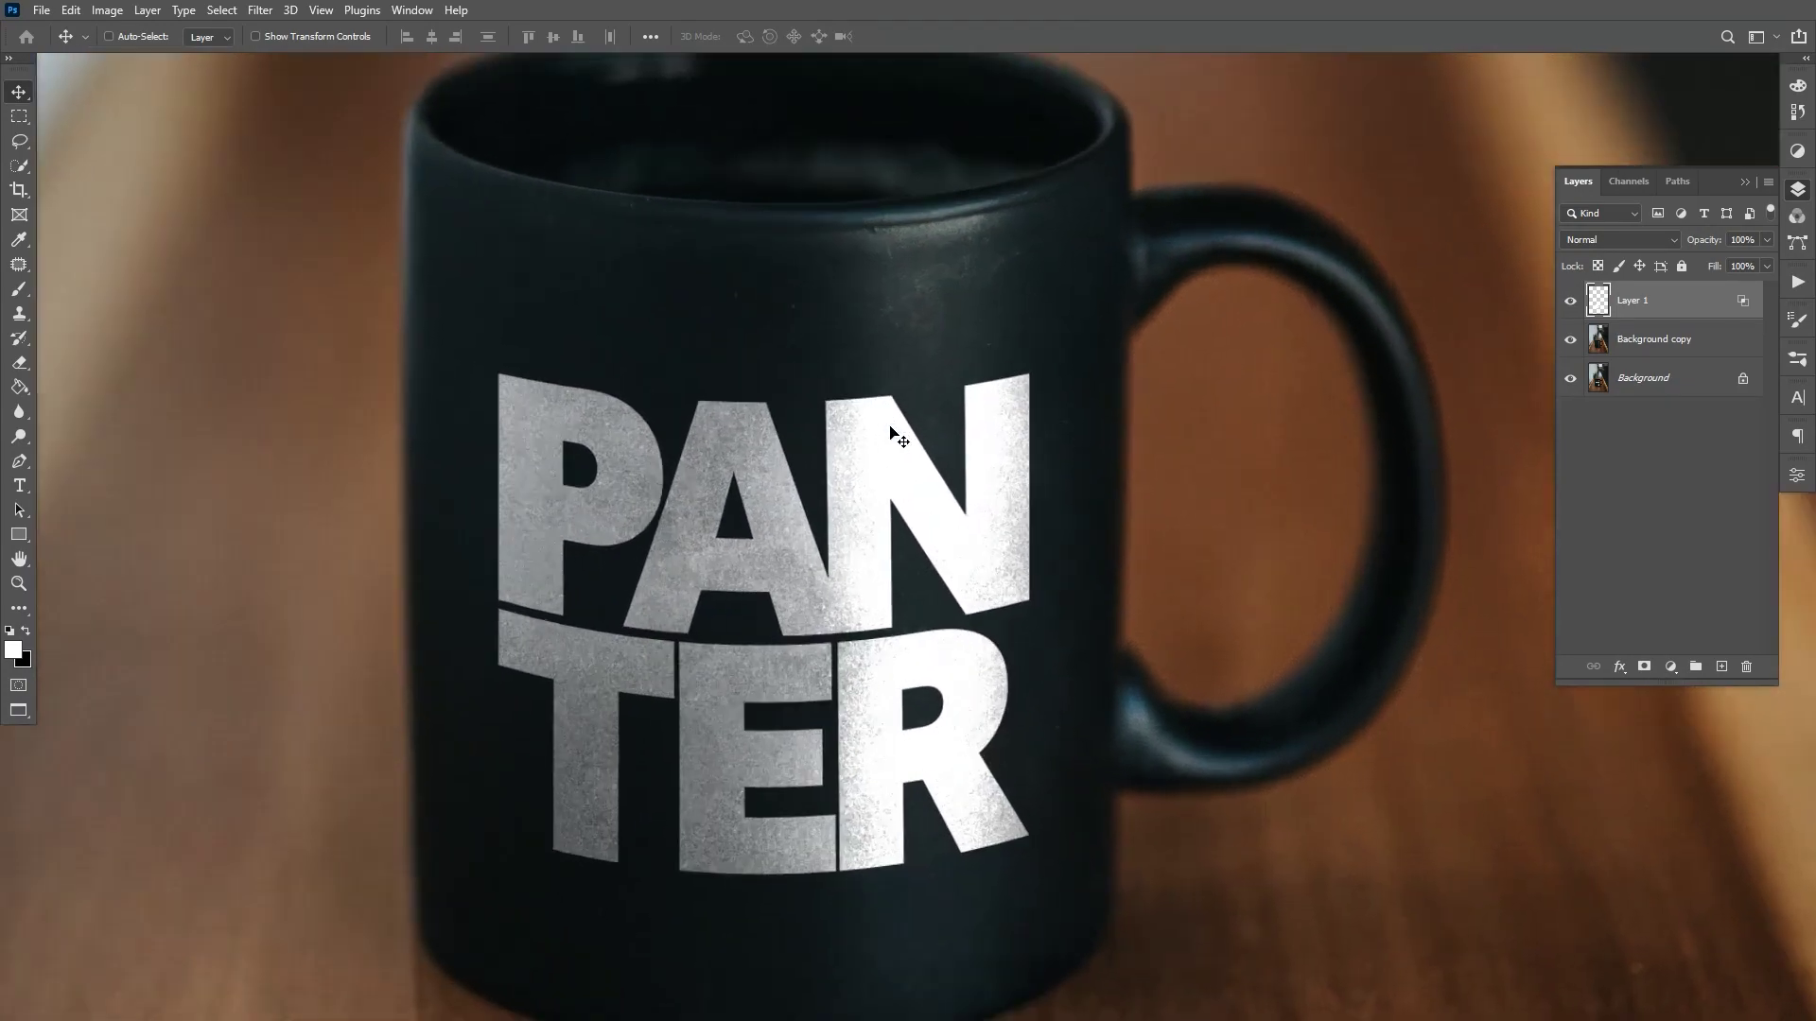
{"action": "scroll", "coordinate": [898, 437], "scroll_direction": "up", "scroll_amount": 1}
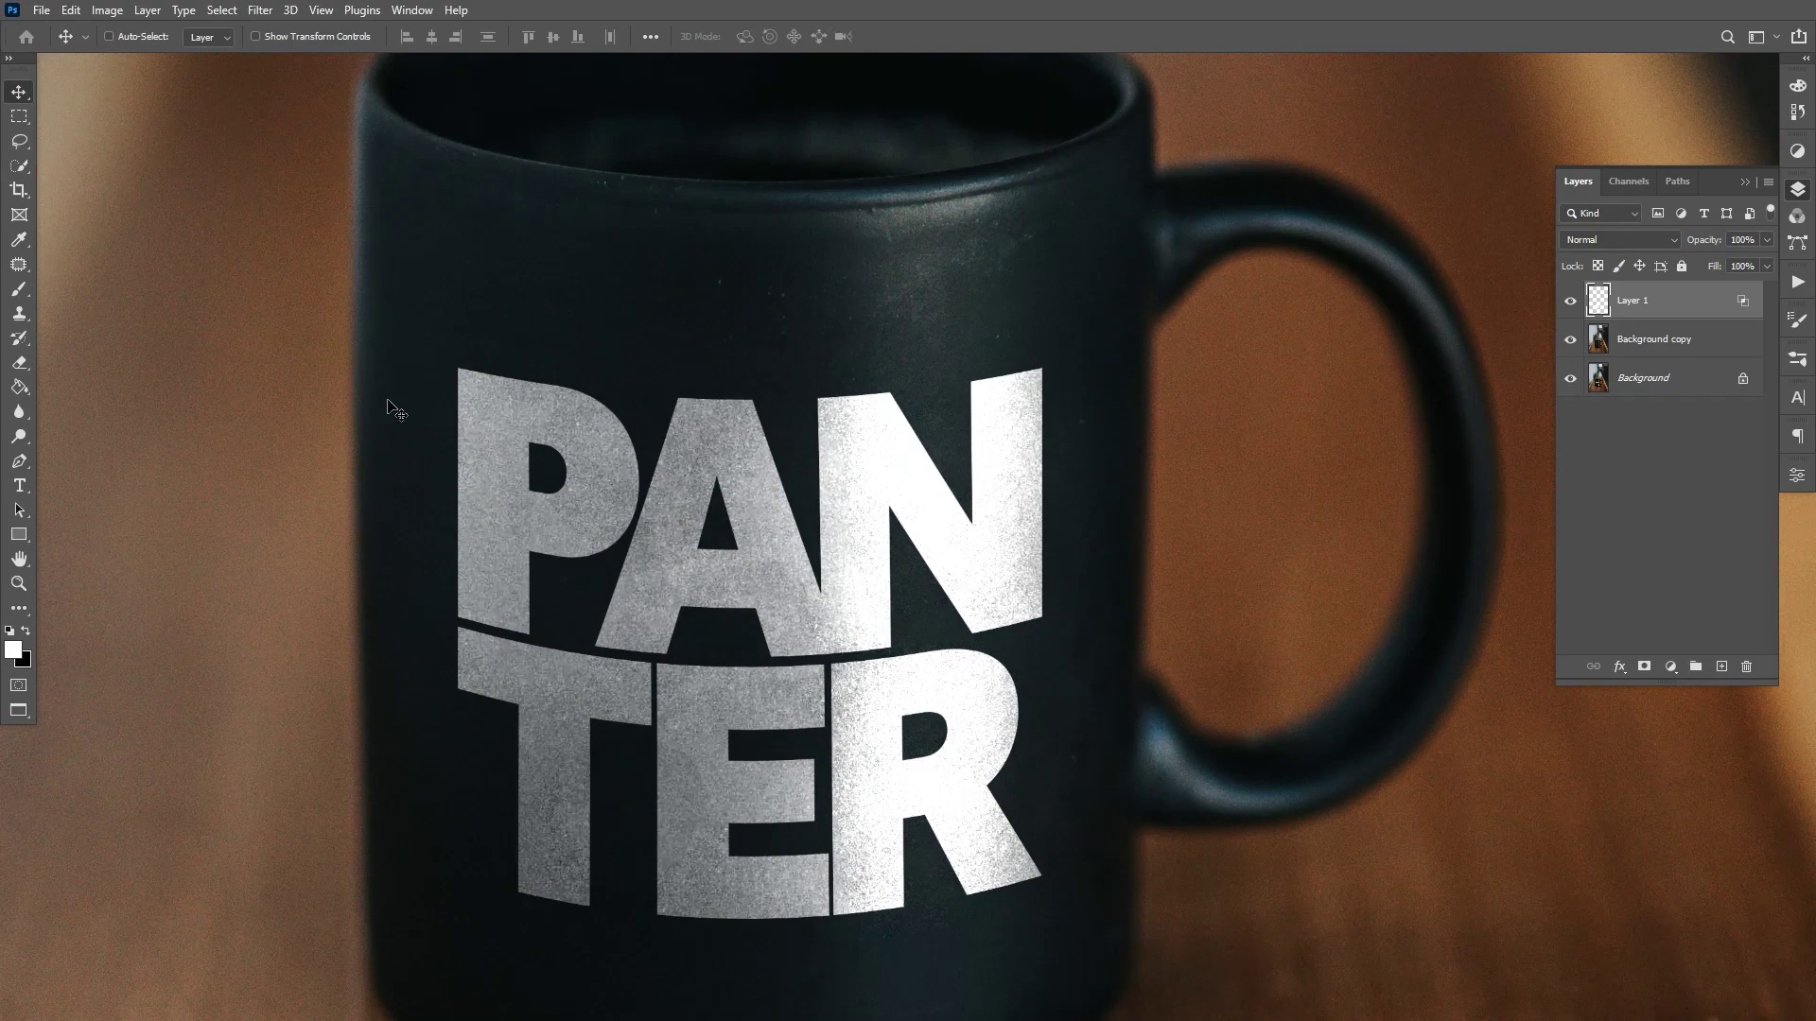
{"action": "scroll", "coordinate": [462, 378], "scroll_direction": "up", "scroll_amount": 1}
{"action": "scroll", "coordinate": [464, 430], "scroll_direction": "up", "scroll_amount": 1}
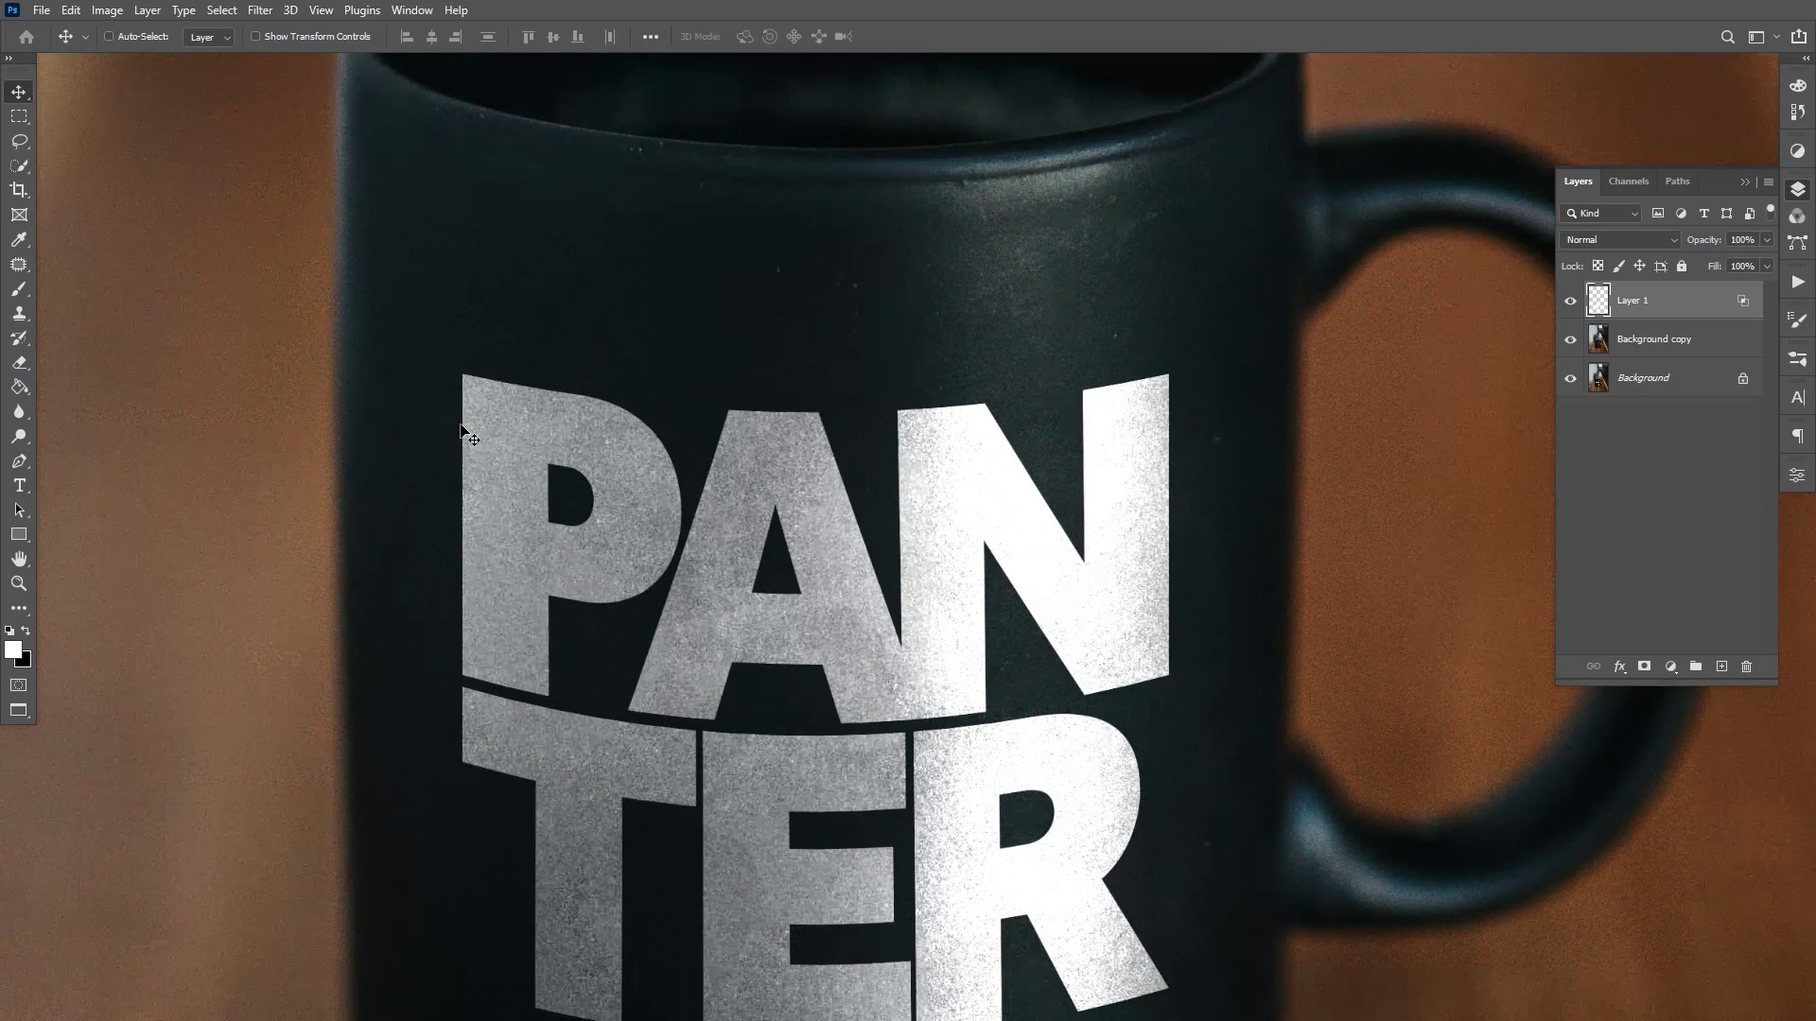
{"action": "scroll", "coordinate": [463, 432], "scroll_direction": "down", "scroll_amount": 3}
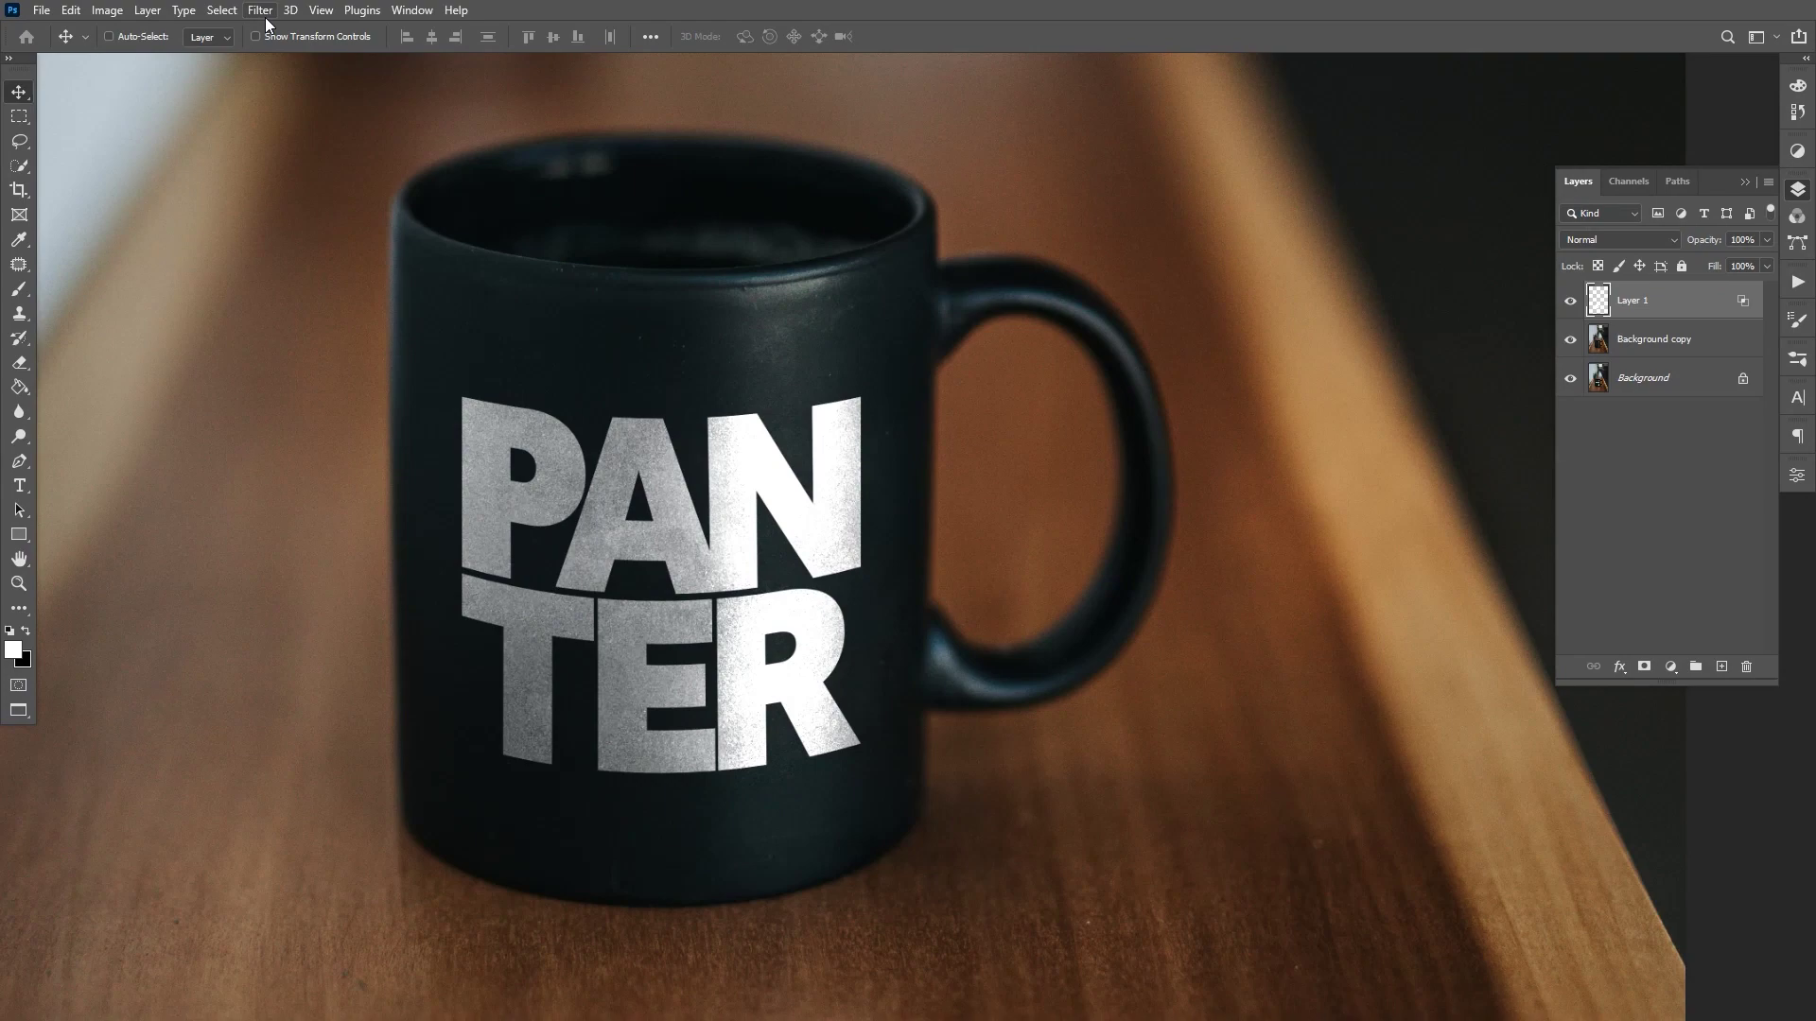
Browse the Filter menu without applying anything, then duplicate the logo layer and delete the copy.
{"action": "left_click", "coordinate": [261, 11]}
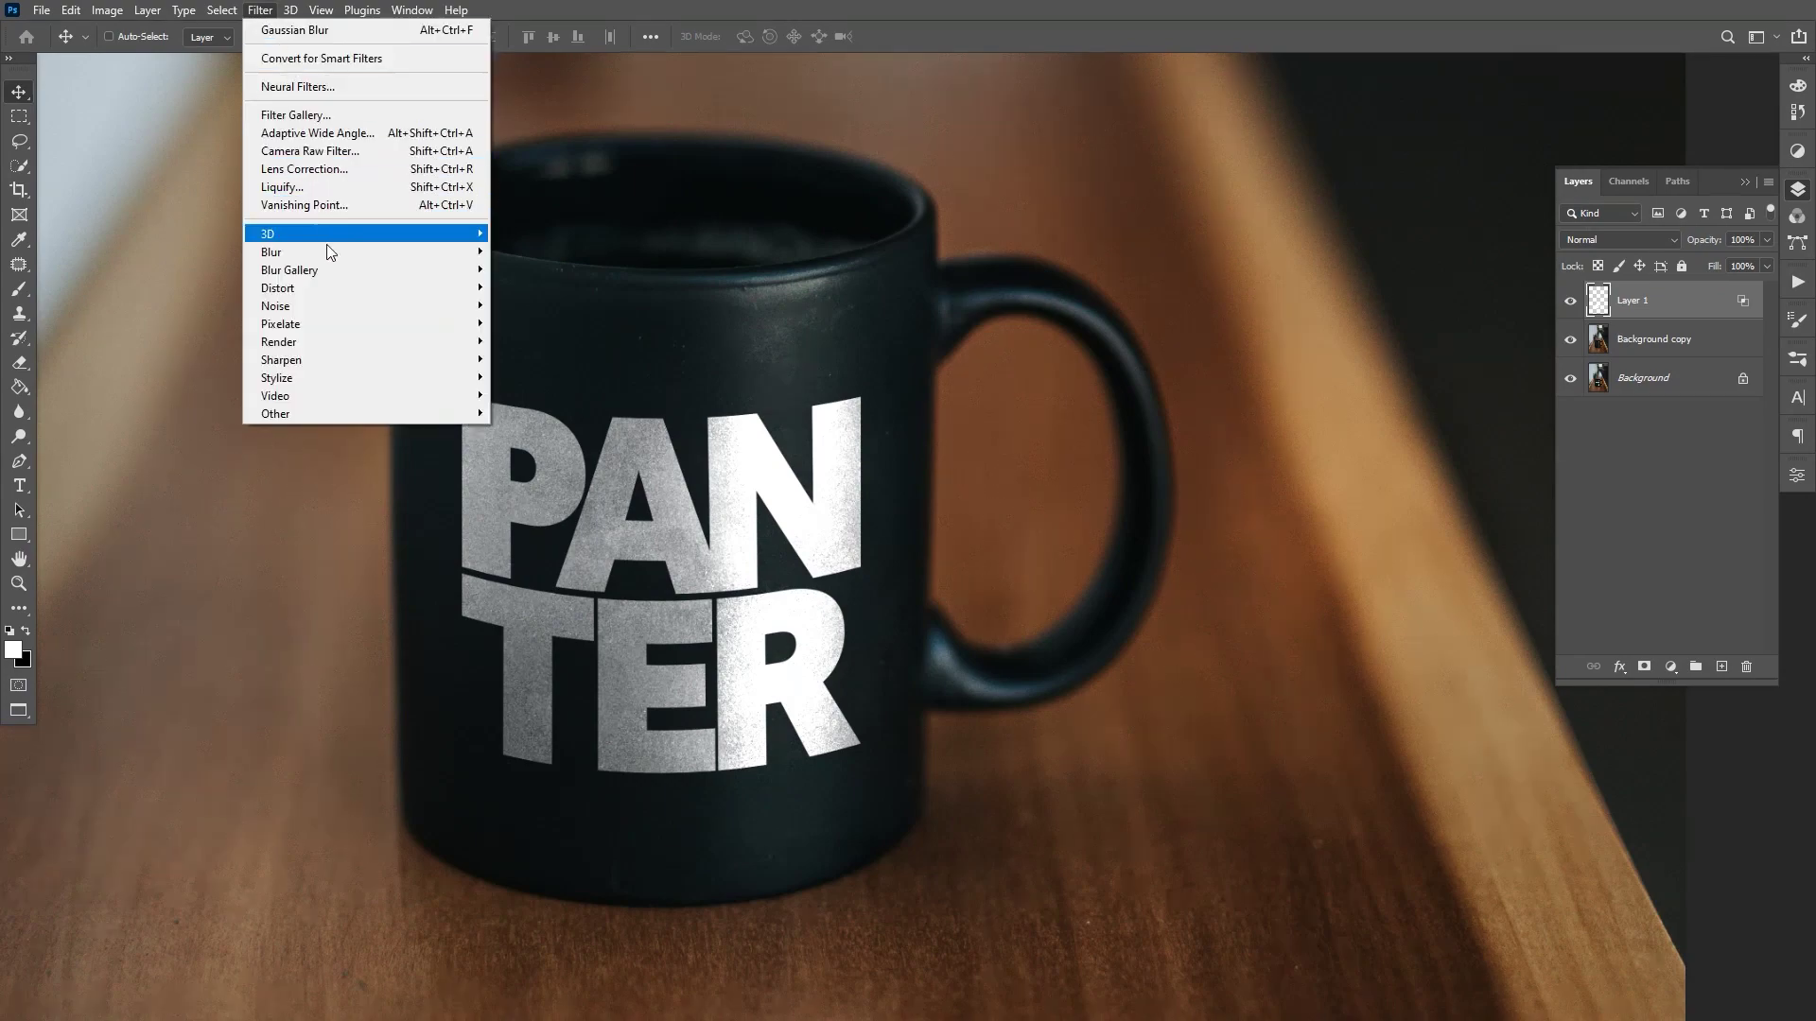
{"action": "mouse_move", "coordinate": [332, 293]}
{"action": "key", "text": "Escape"}
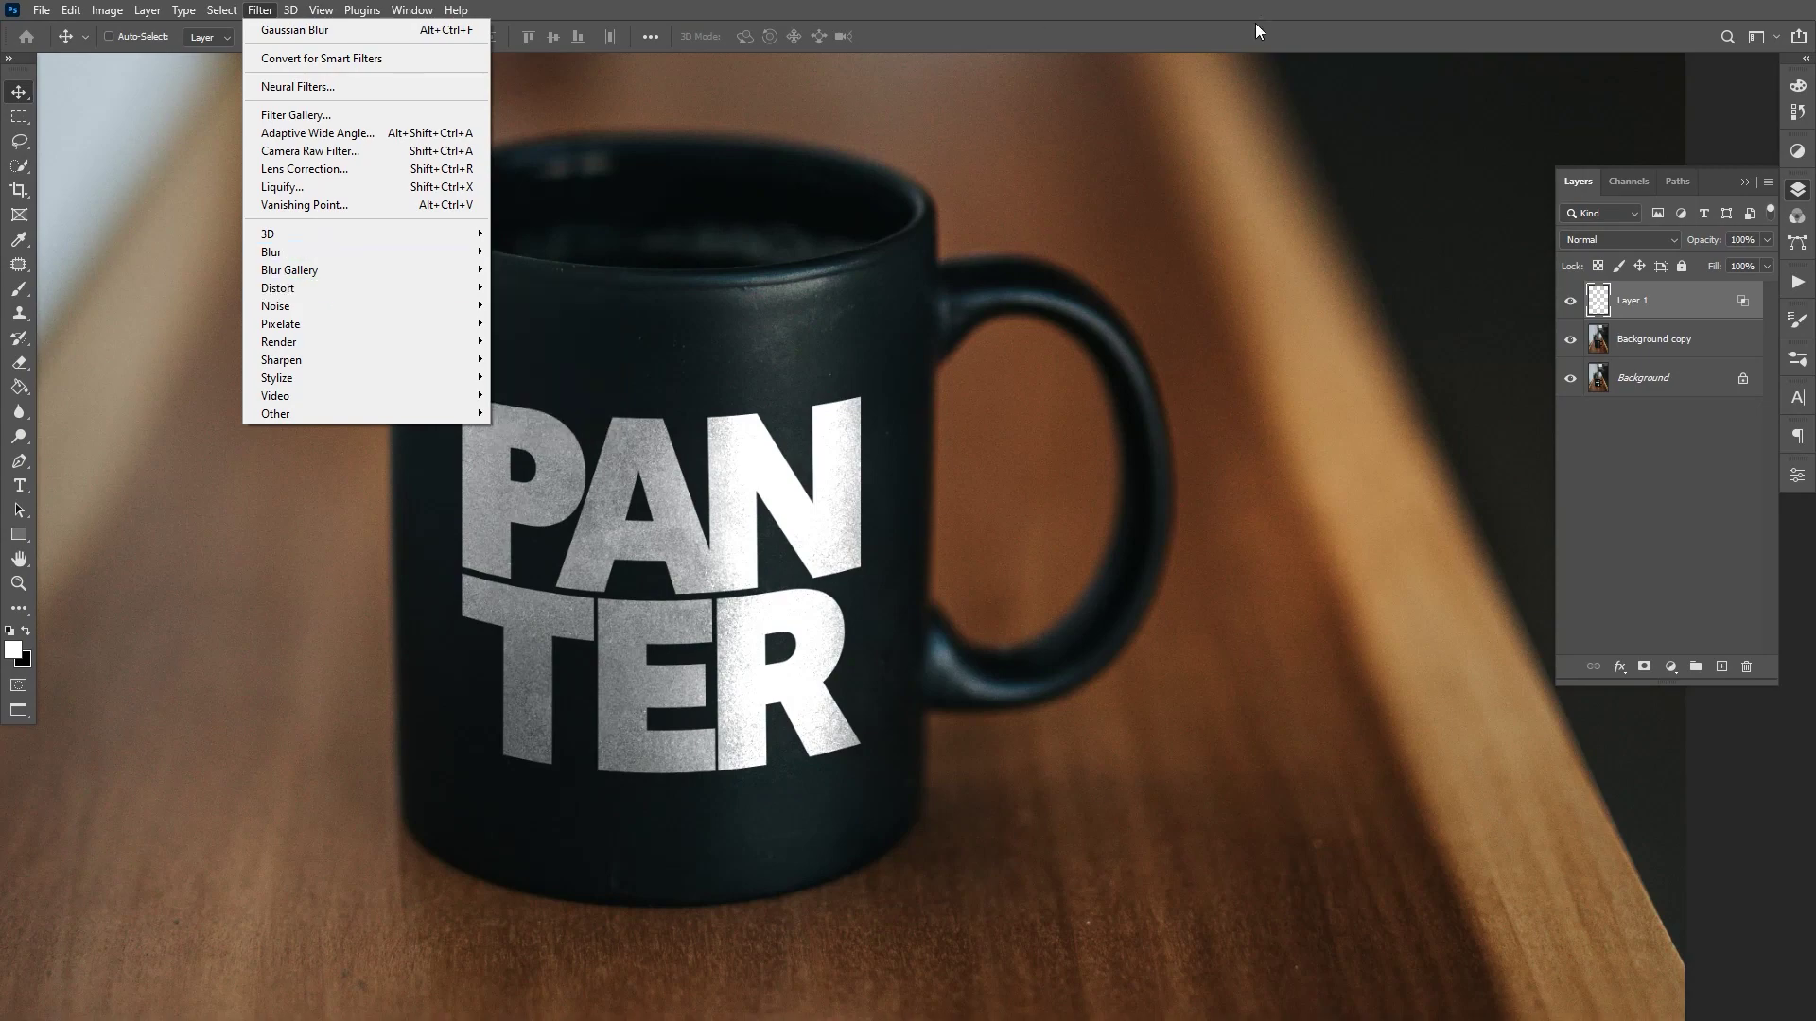
{"action": "key", "text": "Escape"}
{"action": "left_click_drag", "start_coordinate": [1719, 307], "coordinate": [1721, 667]}
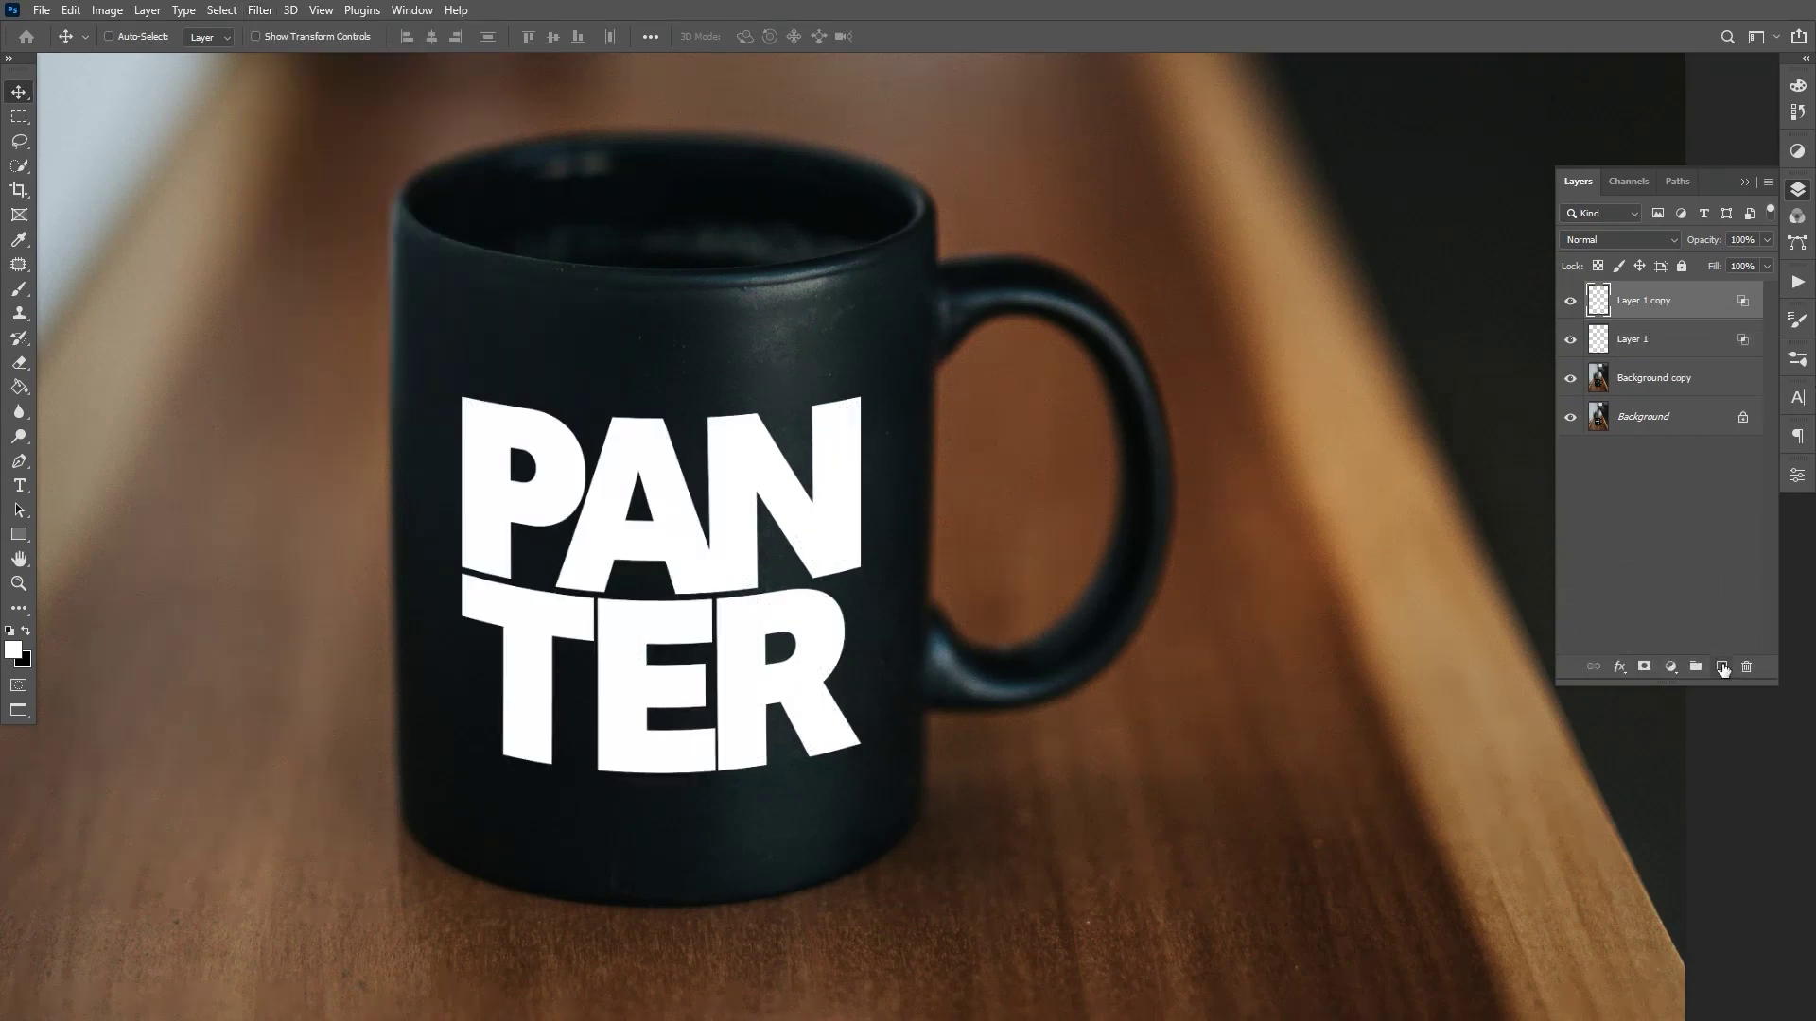
{"action": "left_click", "coordinate": [915, 515]}
{"action": "key", "text": "Delete"}
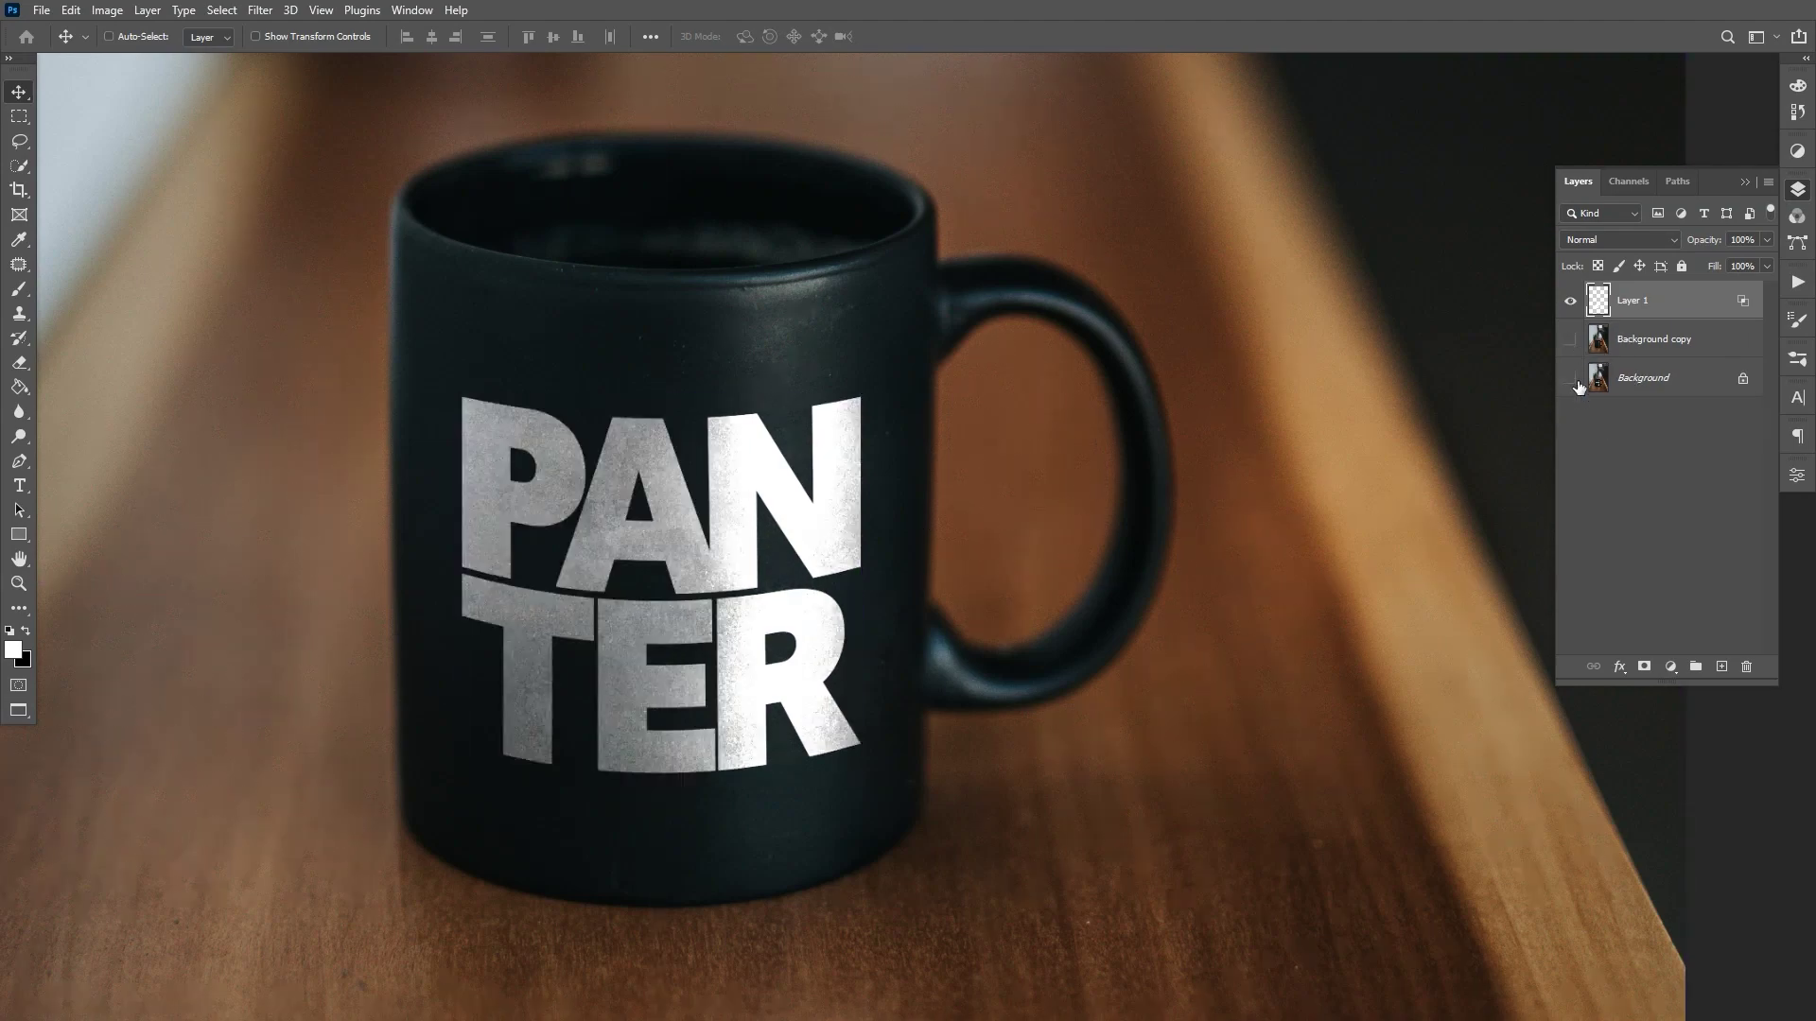
Try merging a new empty layer into the logo layer, then undo back to the separate logo.
{"action": "left_click", "coordinate": [1572, 378]}
{"action": "left_click", "coordinate": [1722, 668]}
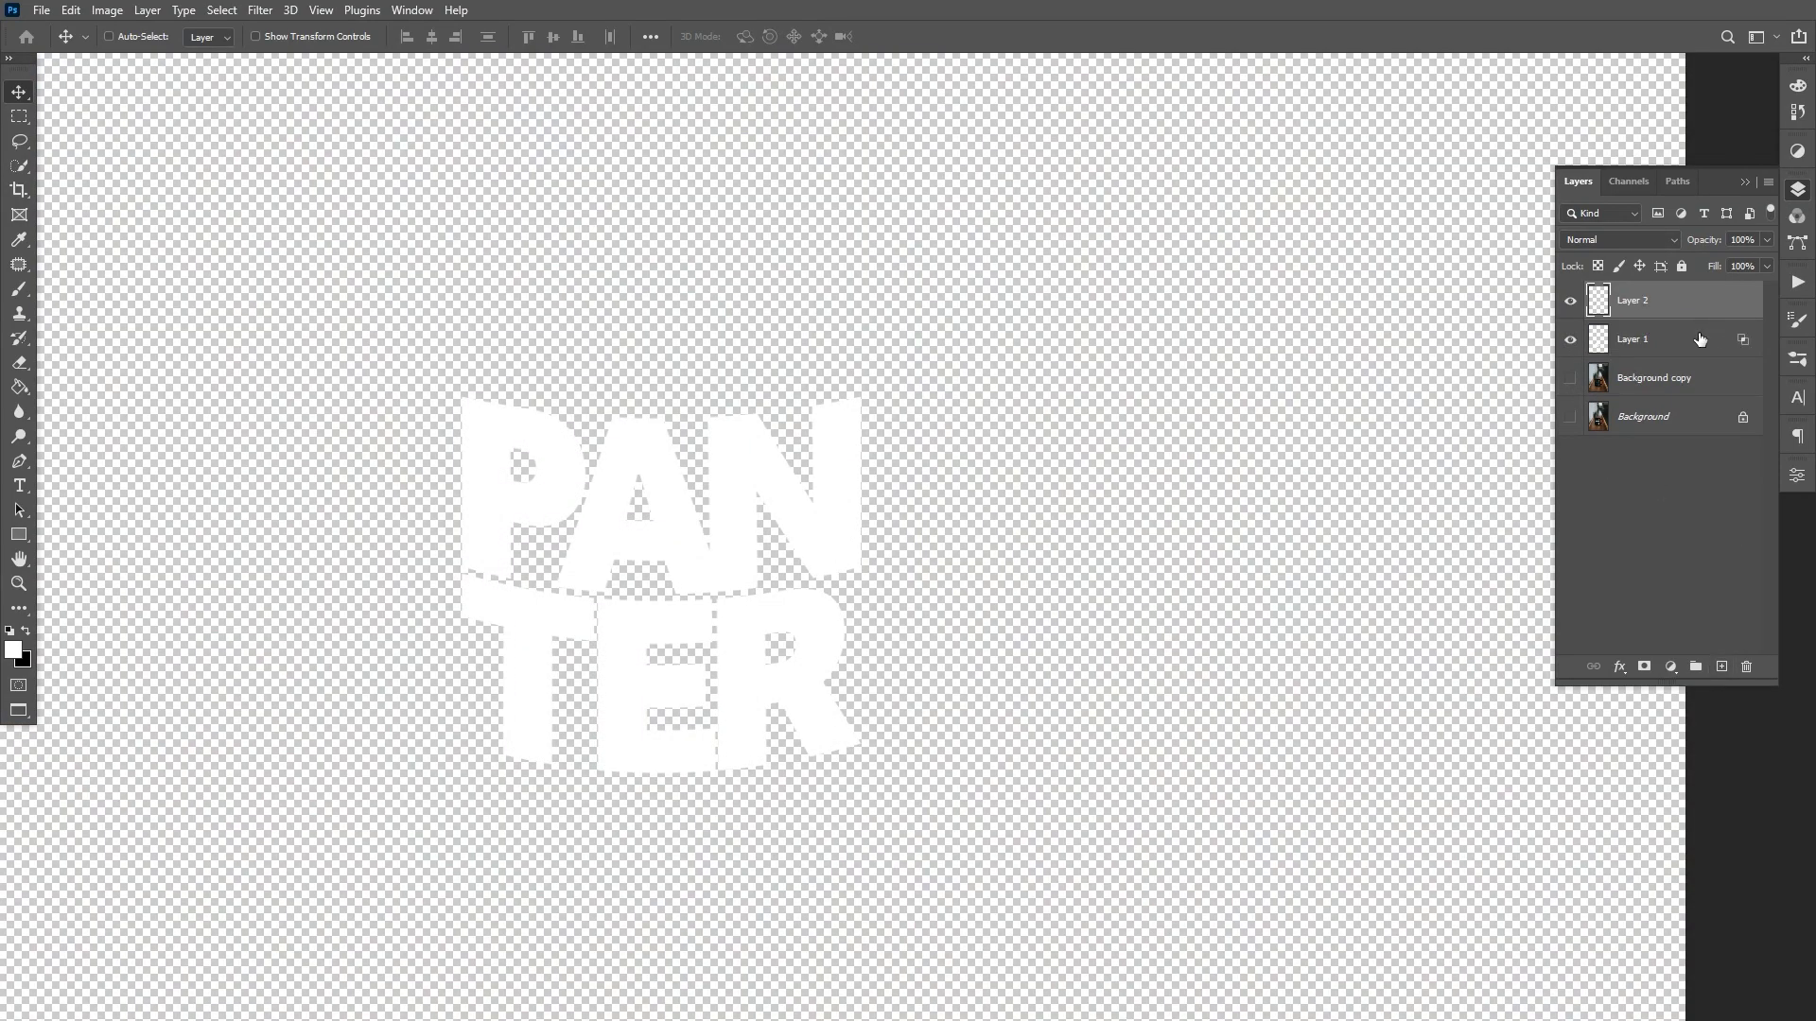
{"action": "left_click", "coordinate": [1701, 340], "text": "ctrl"}
{"action": "right_click", "coordinate": [1691, 320]}
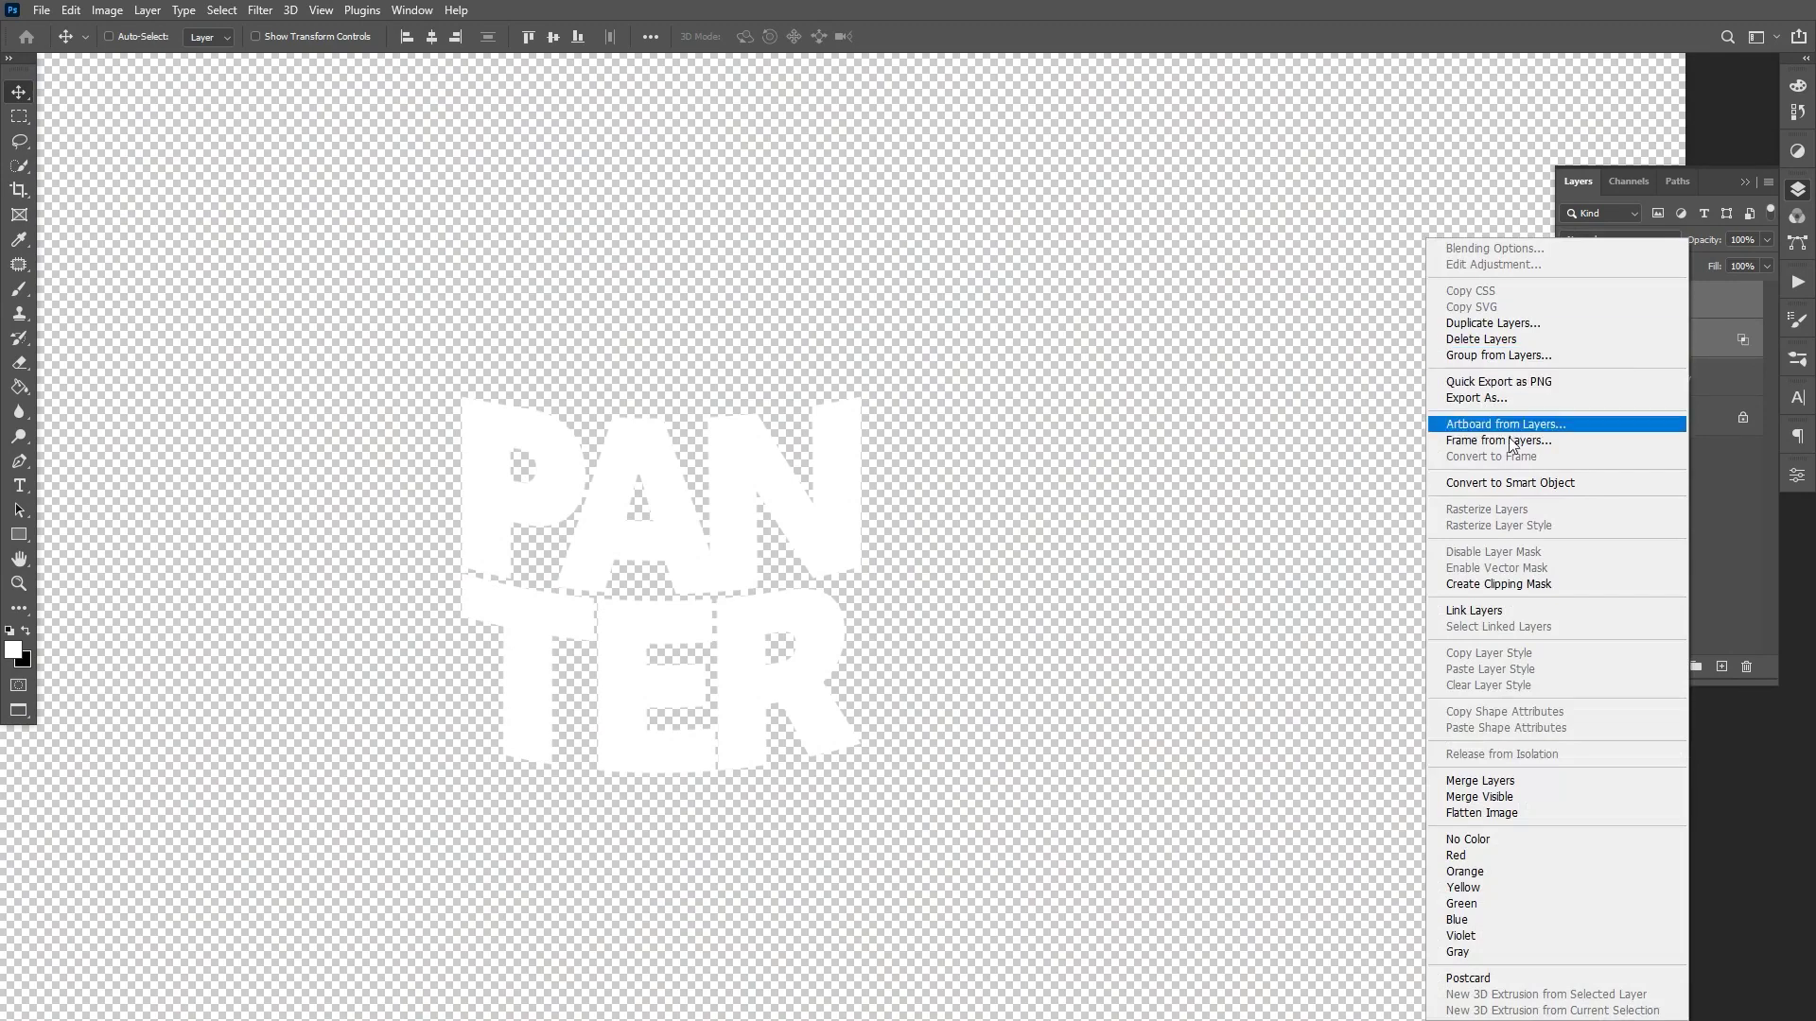
{"action": "left_click", "coordinate": [1480, 781]}
{"action": "left_click", "coordinate": [1570, 339]}
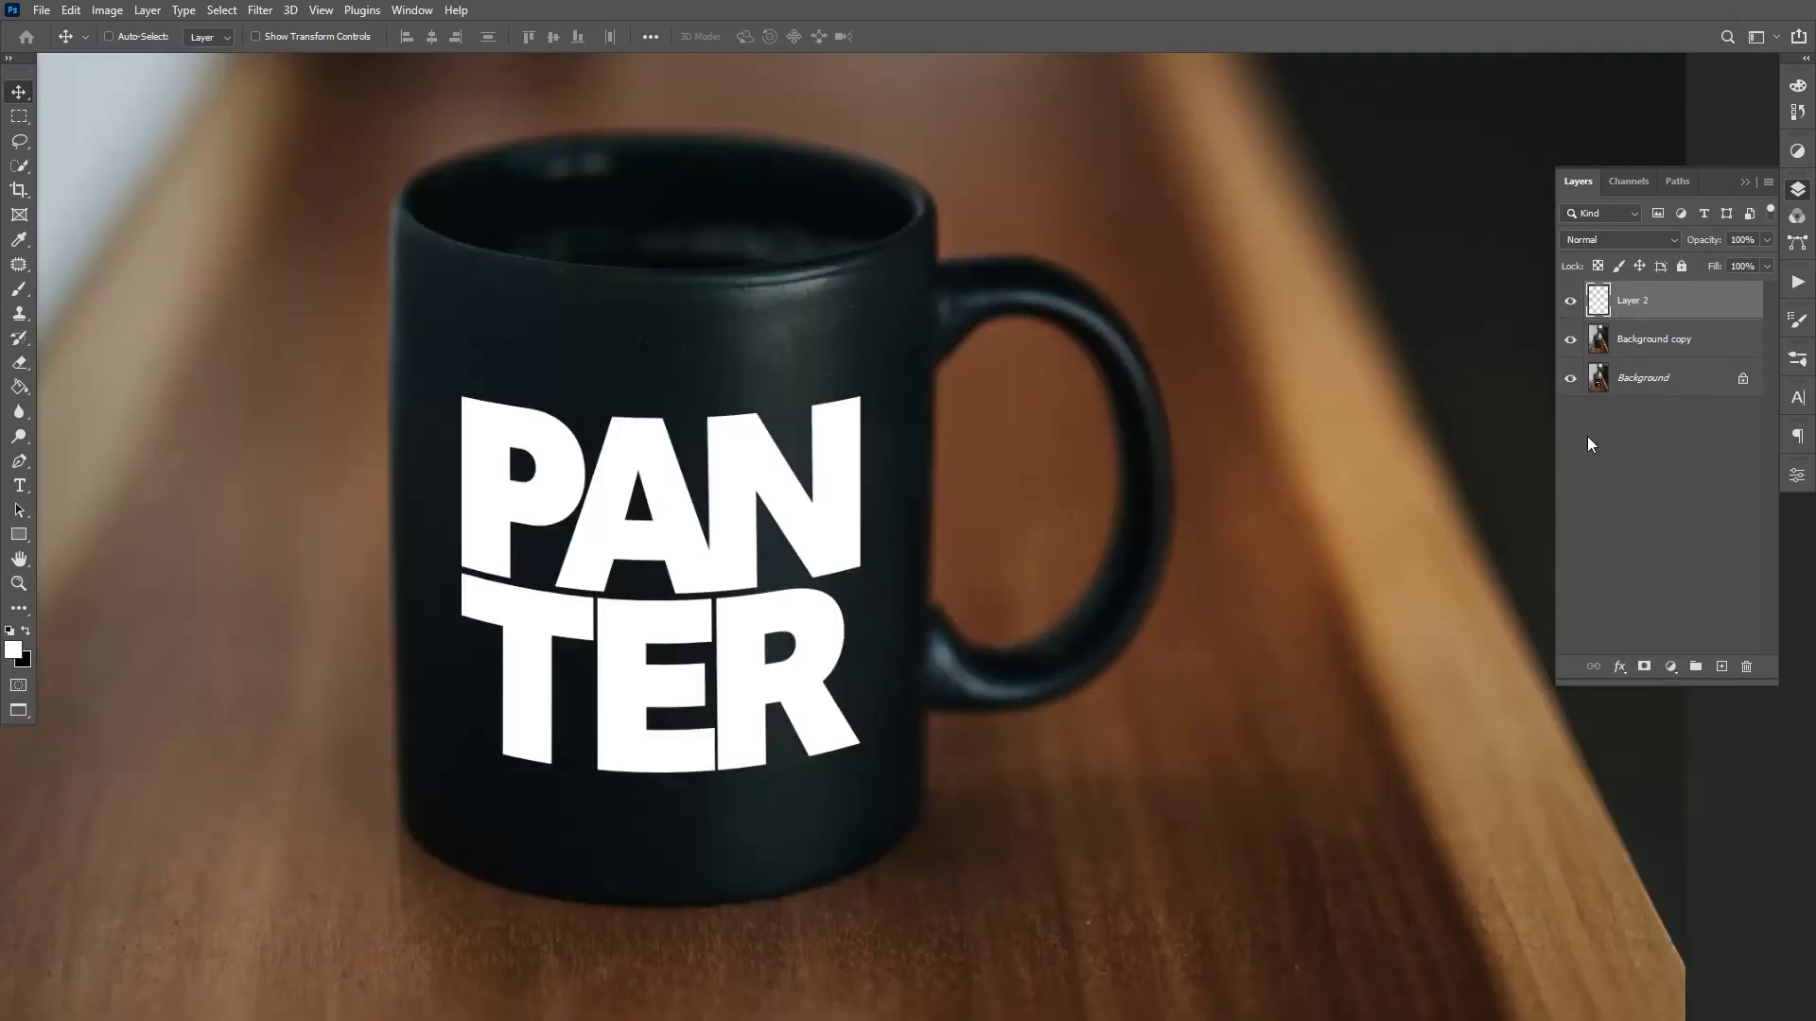
{"action": "key", "text": "ctrl+z"}
{"action": "key", "text": "ctrl+z"}
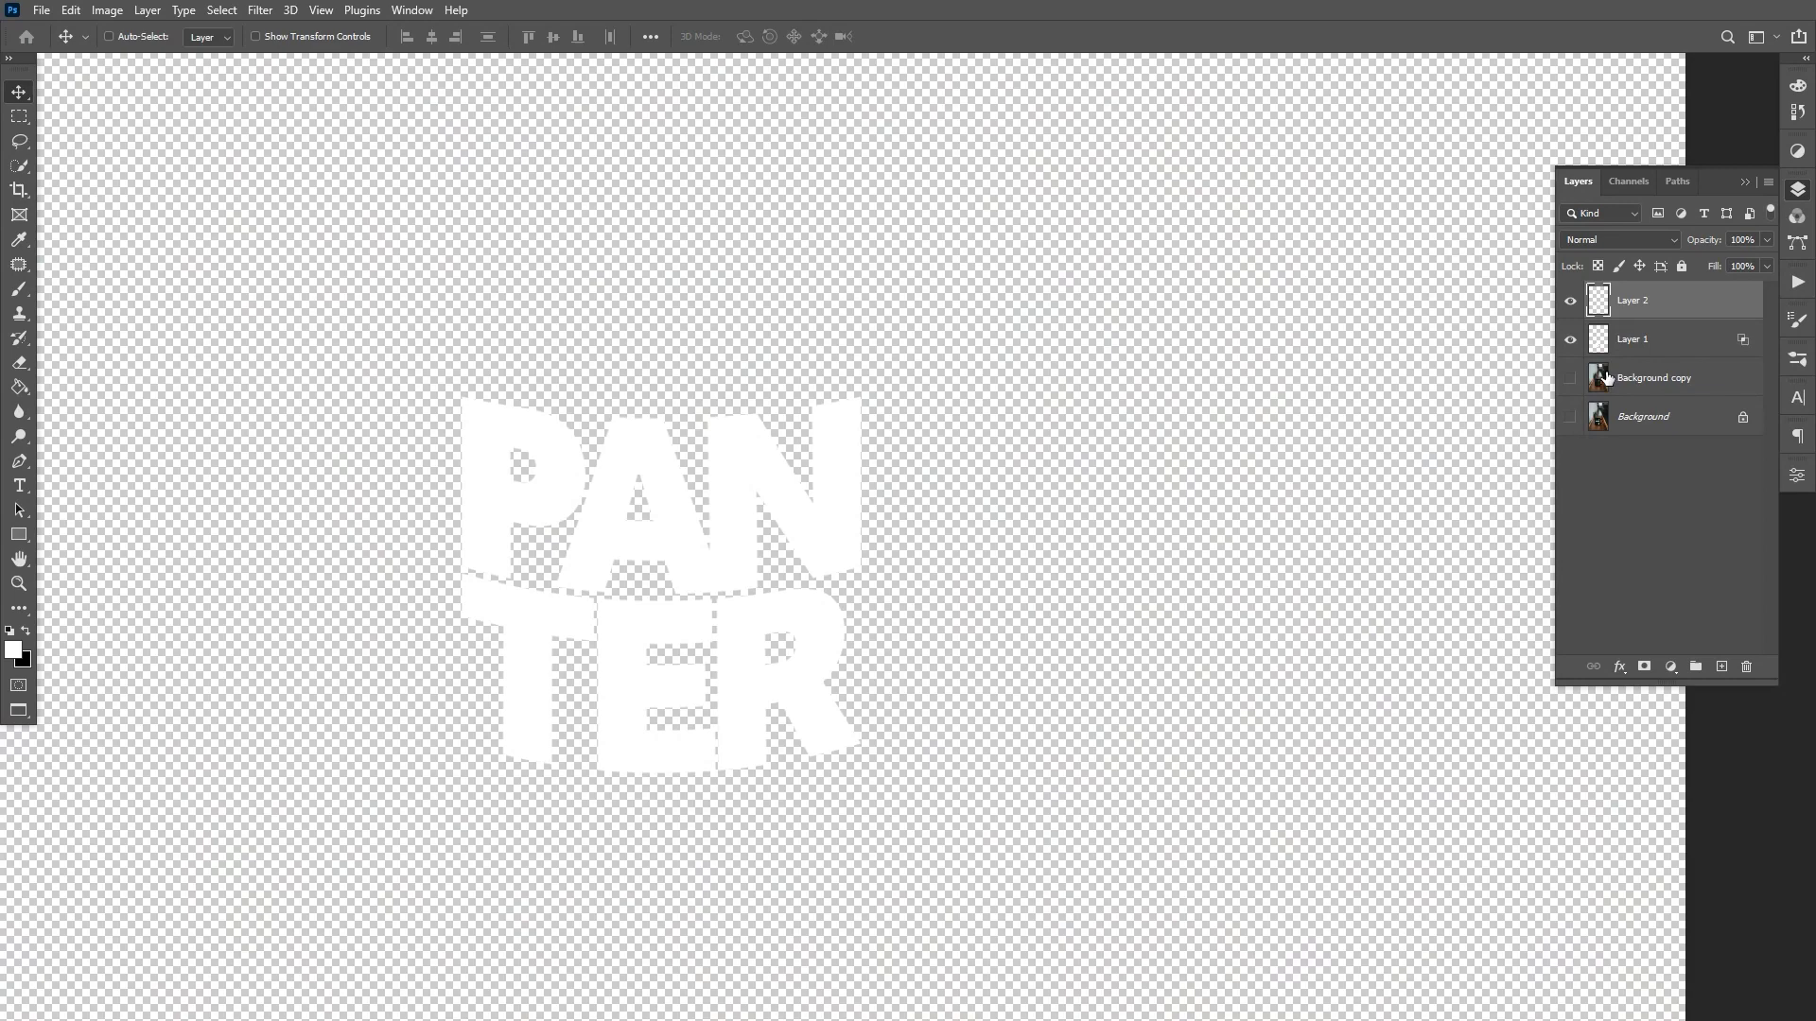
{"action": "key", "text": "ctrl+z"}
{"action": "key", "text": "ctrl+z"}
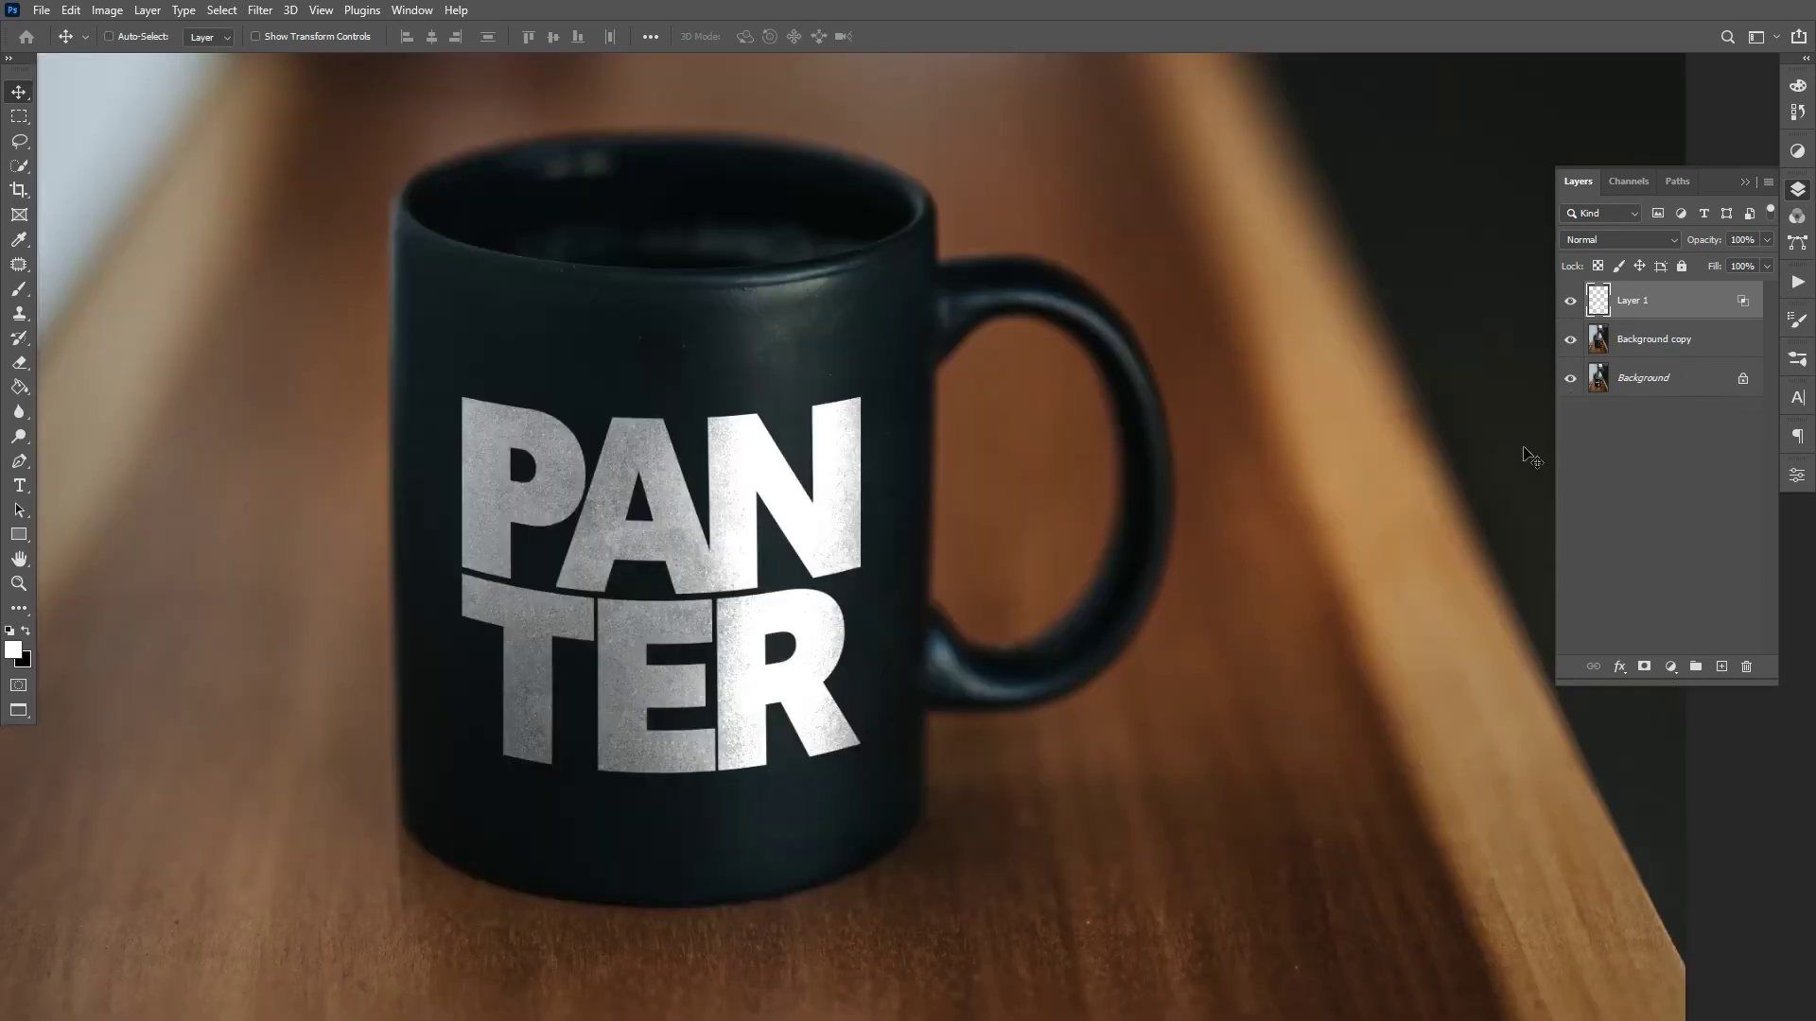
Apply a 2.1-pixel Gaussian Blur to the PANTER logo layer and fit the photo on screen.
{"action": "left_click", "coordinate": [259, 11]}
{"action": "mouse_move", "coordinate": [302, 253]}
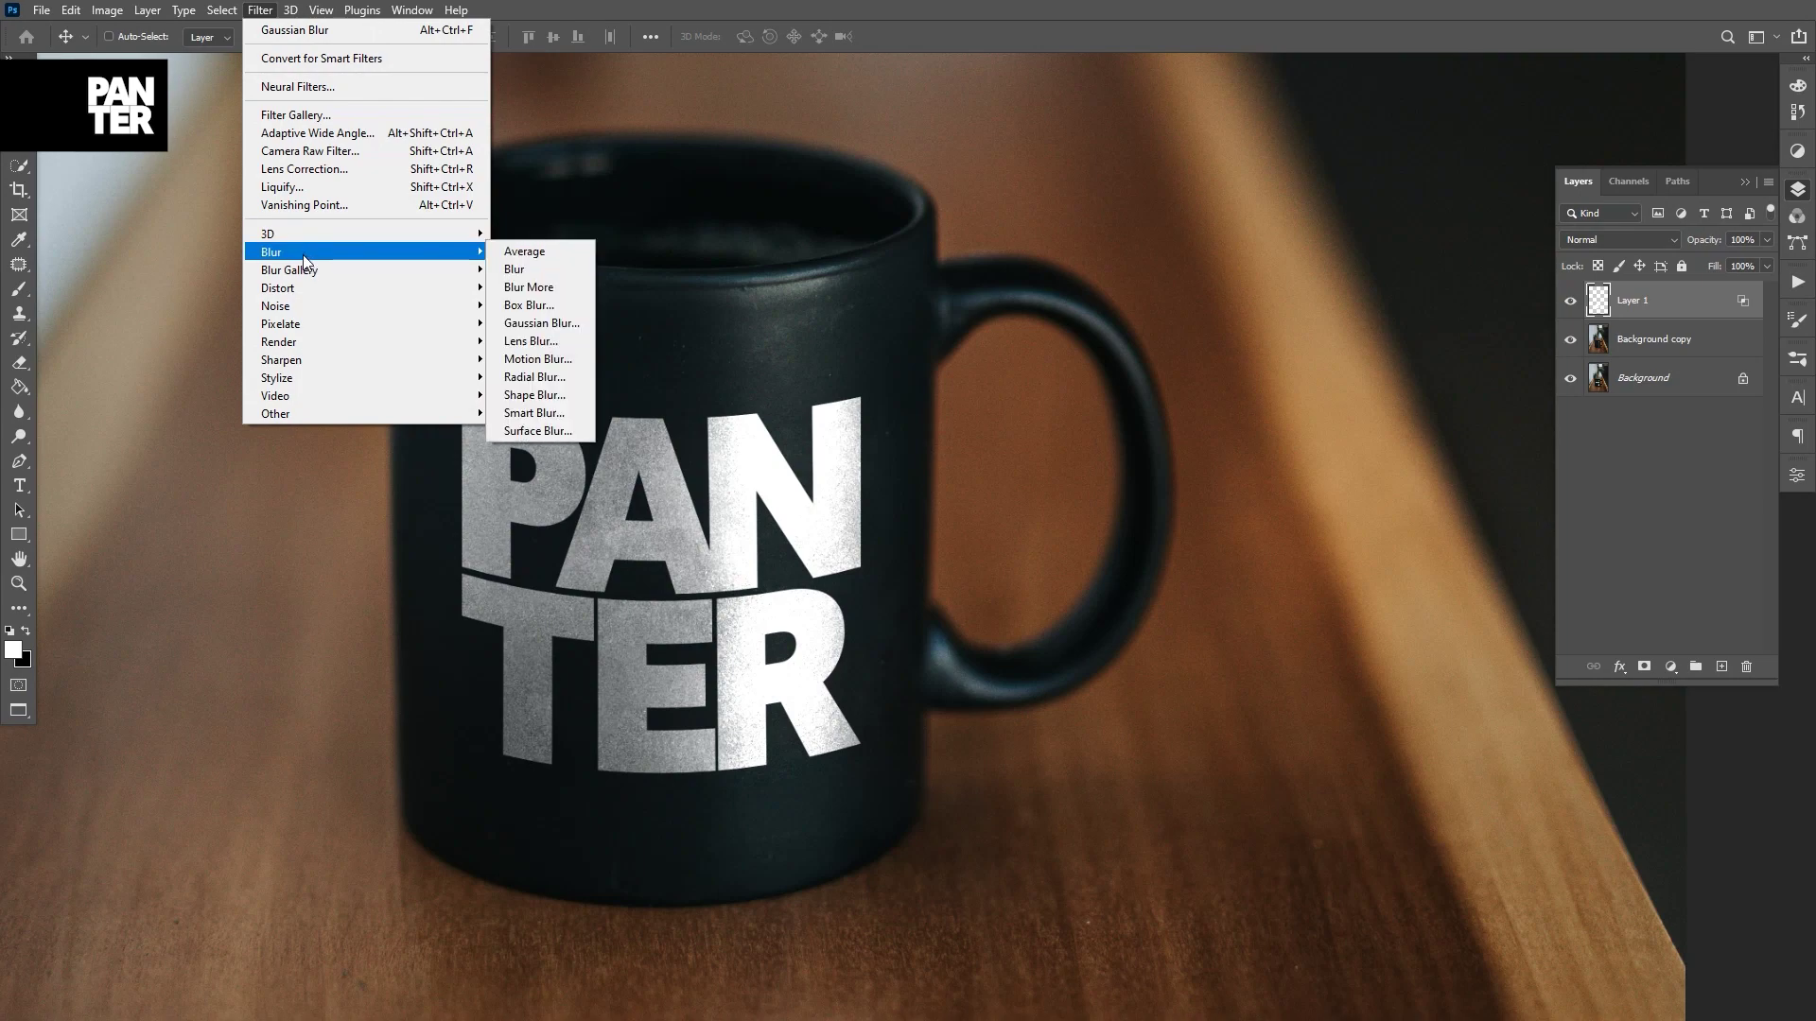
{"action": "left_click", "coordinate": [557, 324]}
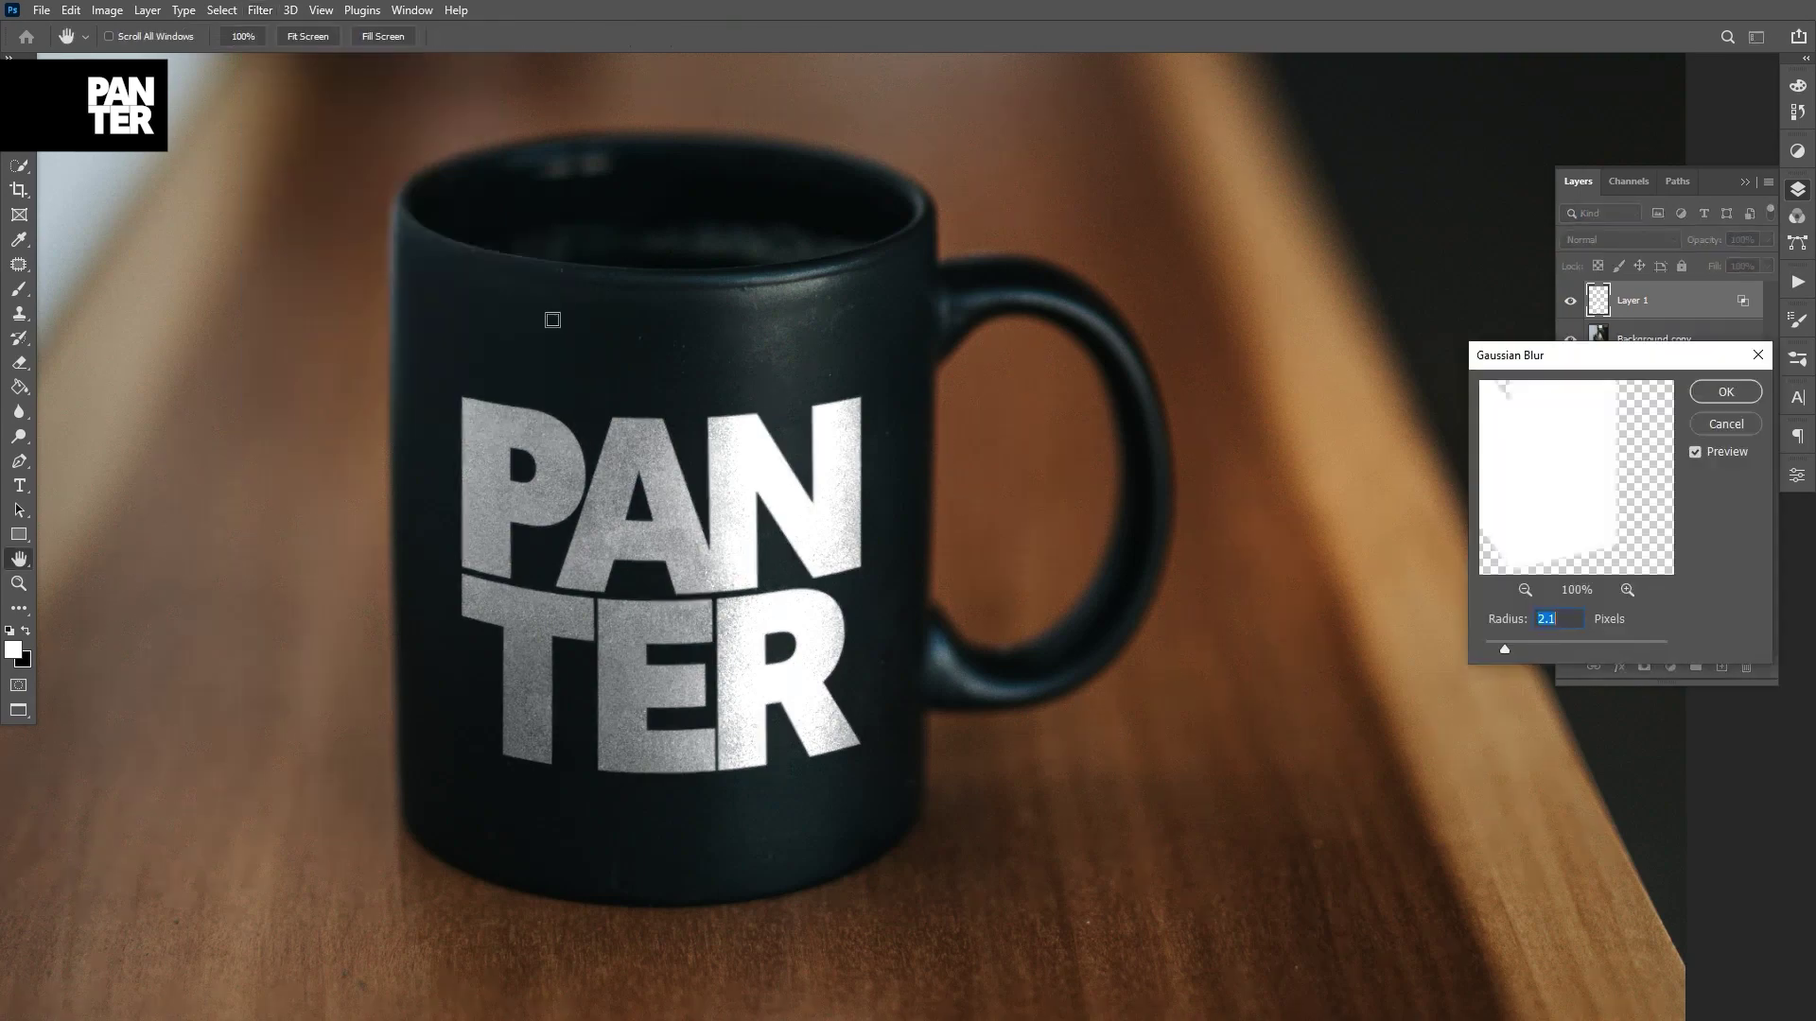
{"action": "left_click", "coordinate": [1725, 391]}
{"action": "key", "text": "v"}
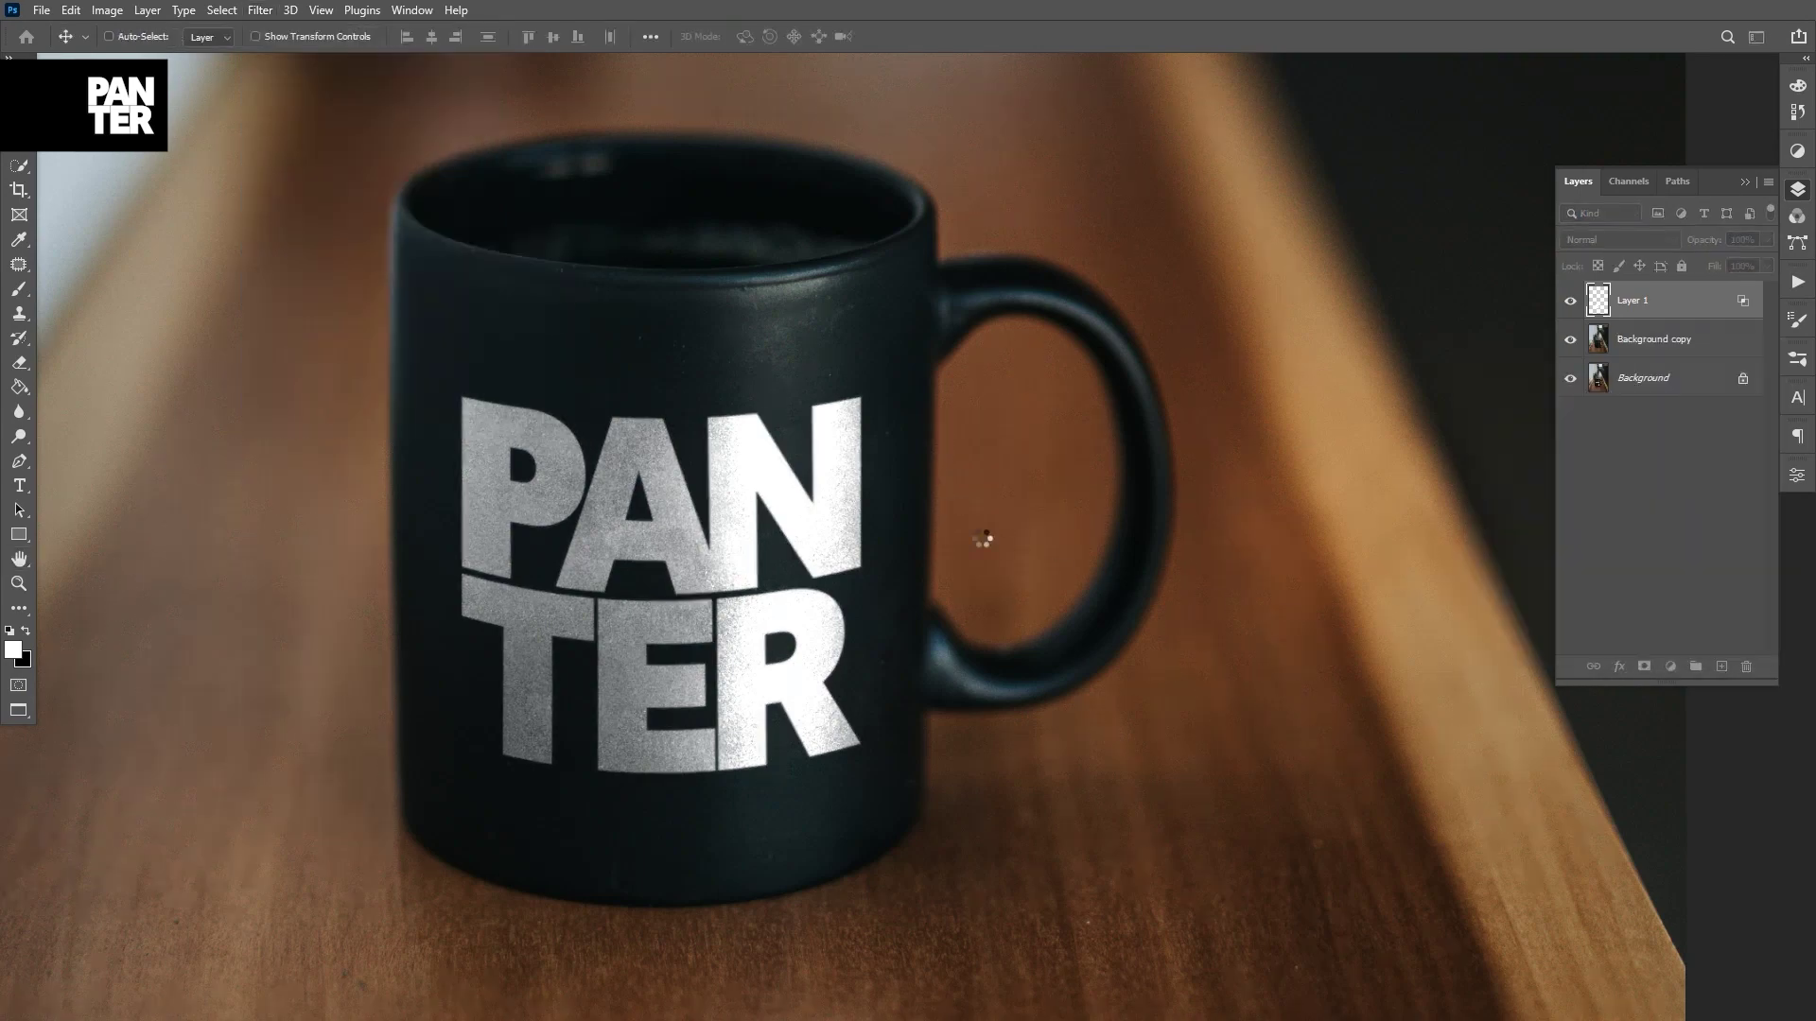
{"action": "key", "text": "ctrl+0"}
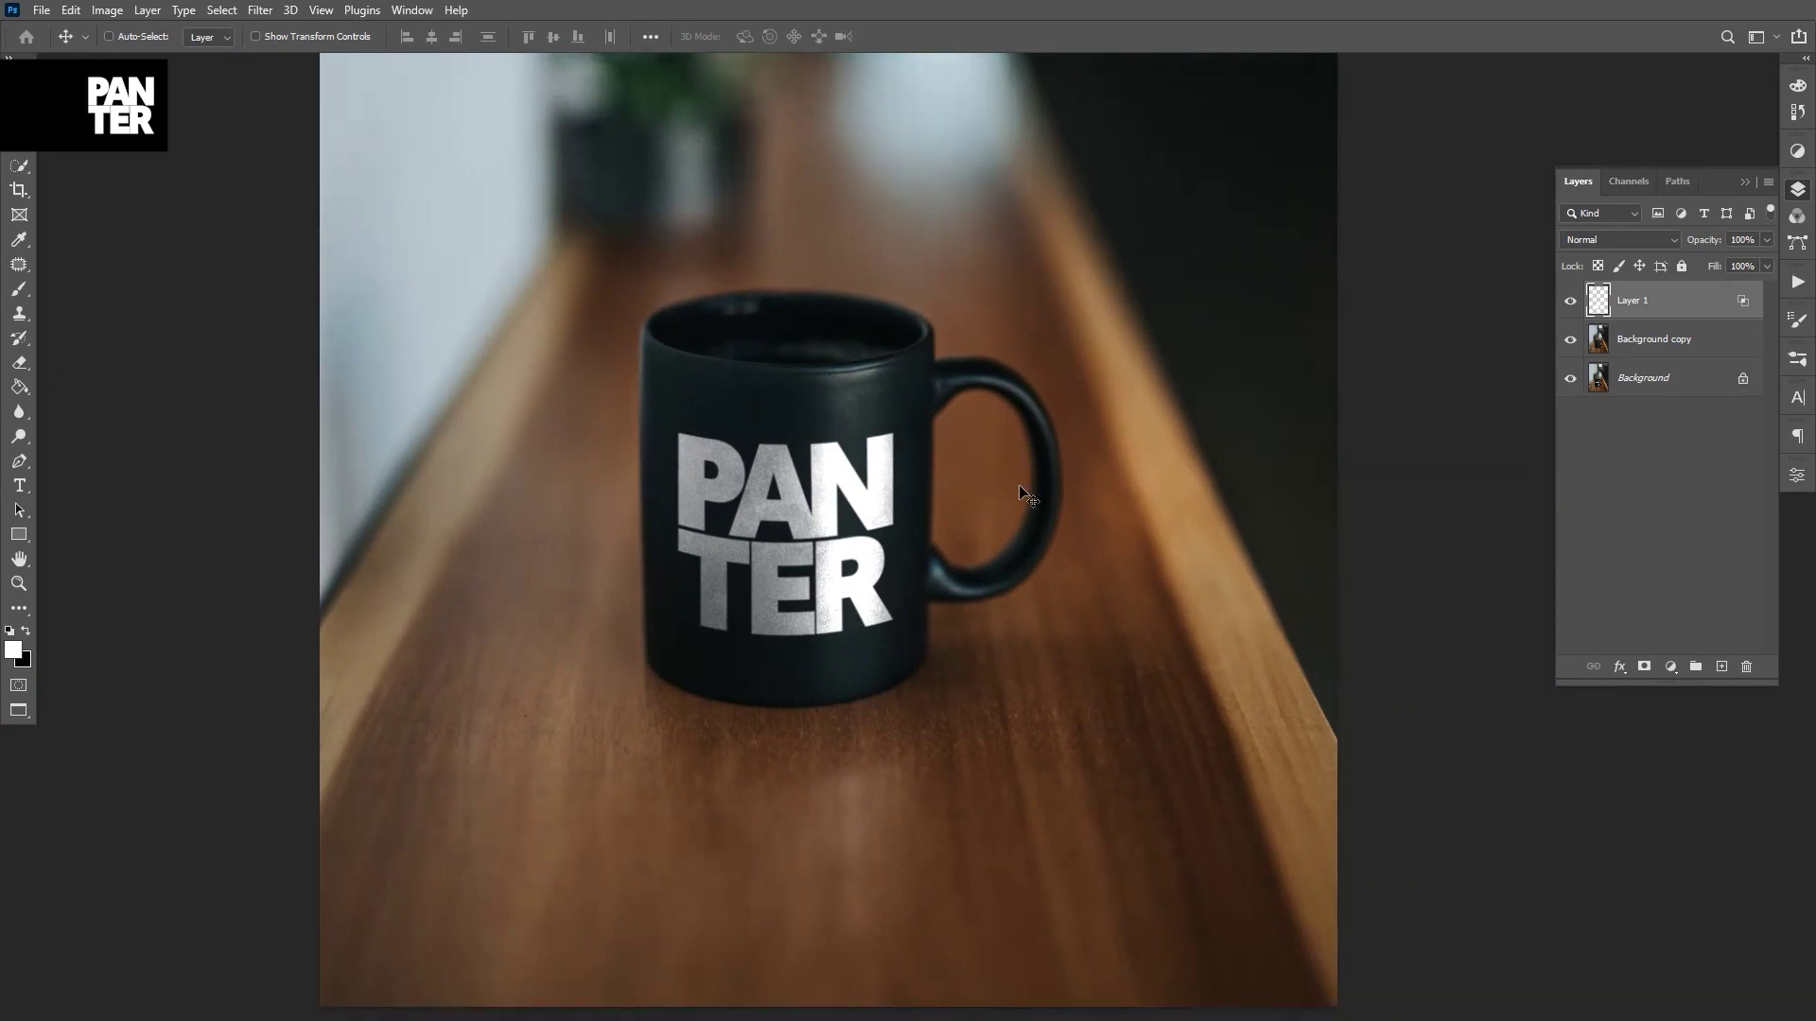
{"action": "scroll", "coordinate": [1020, 486], "scroll_direction": "down", "scroll_amount": 2}
{"action": "scroll", "coordinate": [993, 393], "scroll_direction": "up", "scroll_amount": 1}
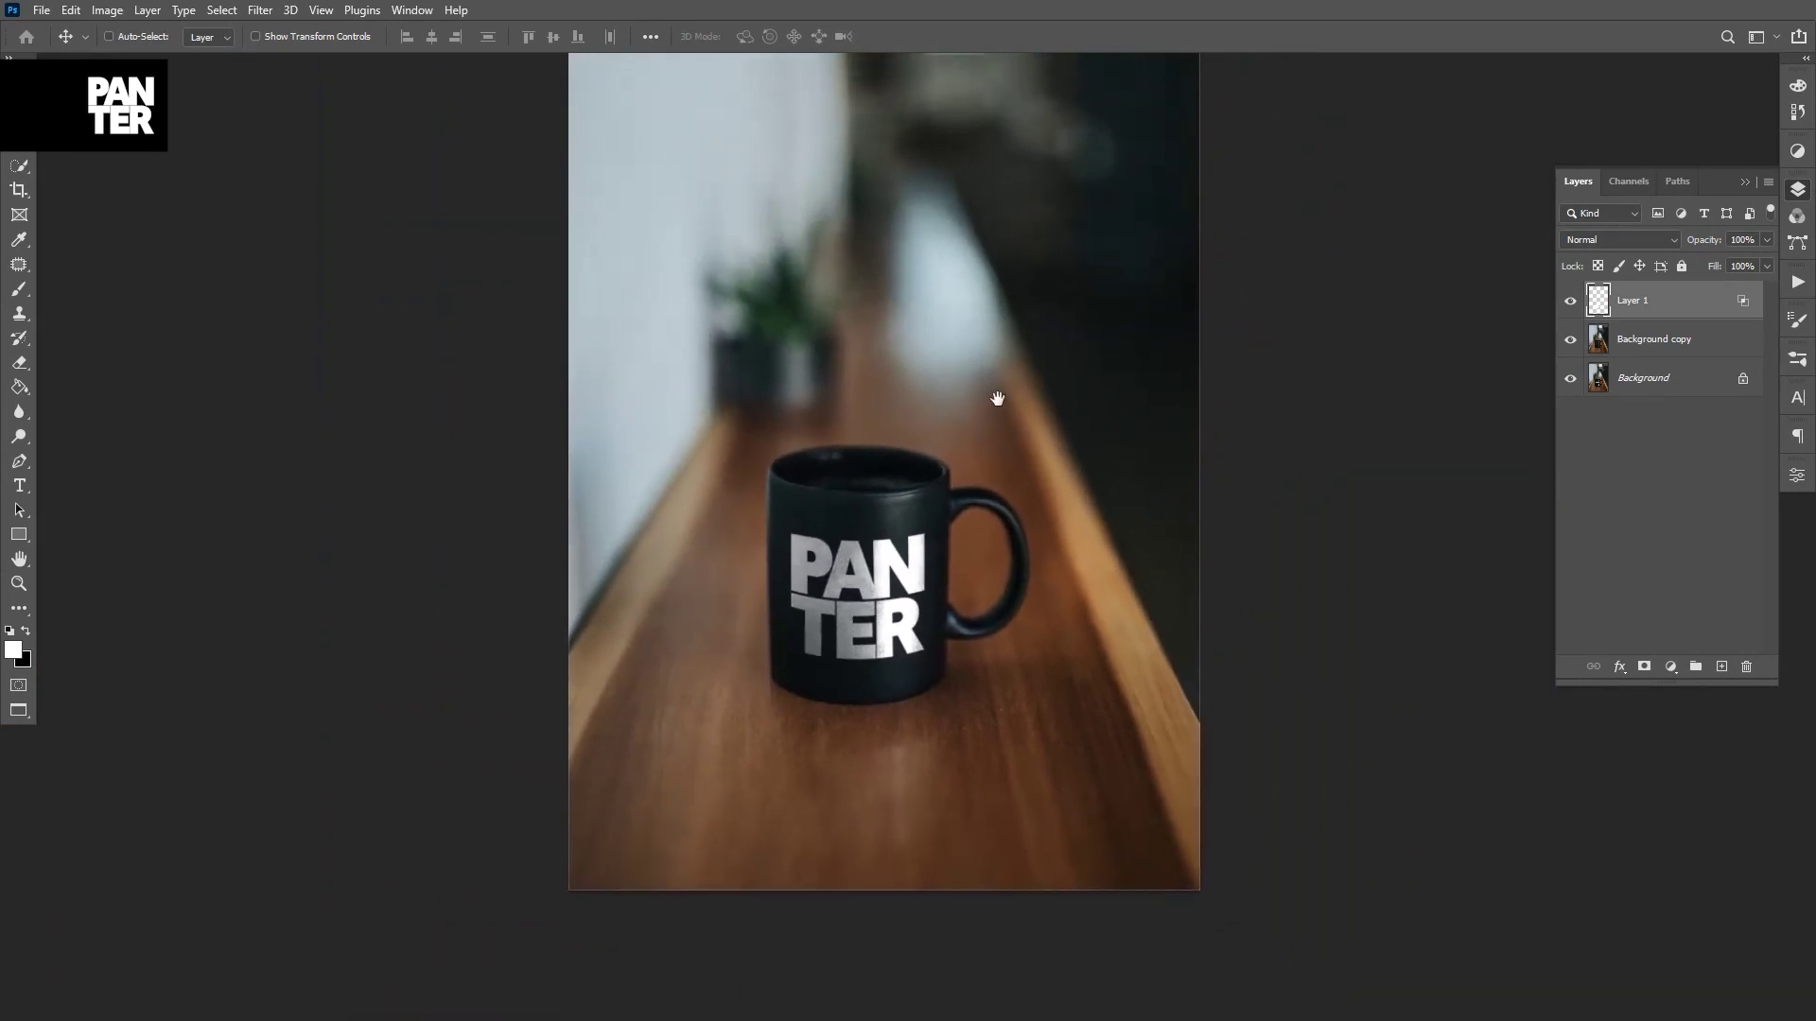
{"action": "scroll", "coordinate": [998, 407], "scroll_direction": "down", "scroll_amount": 1}
{"action": "scroll", "coordinate": [906, 599], "scroll_direction": "up", "scroll_amount": 2}
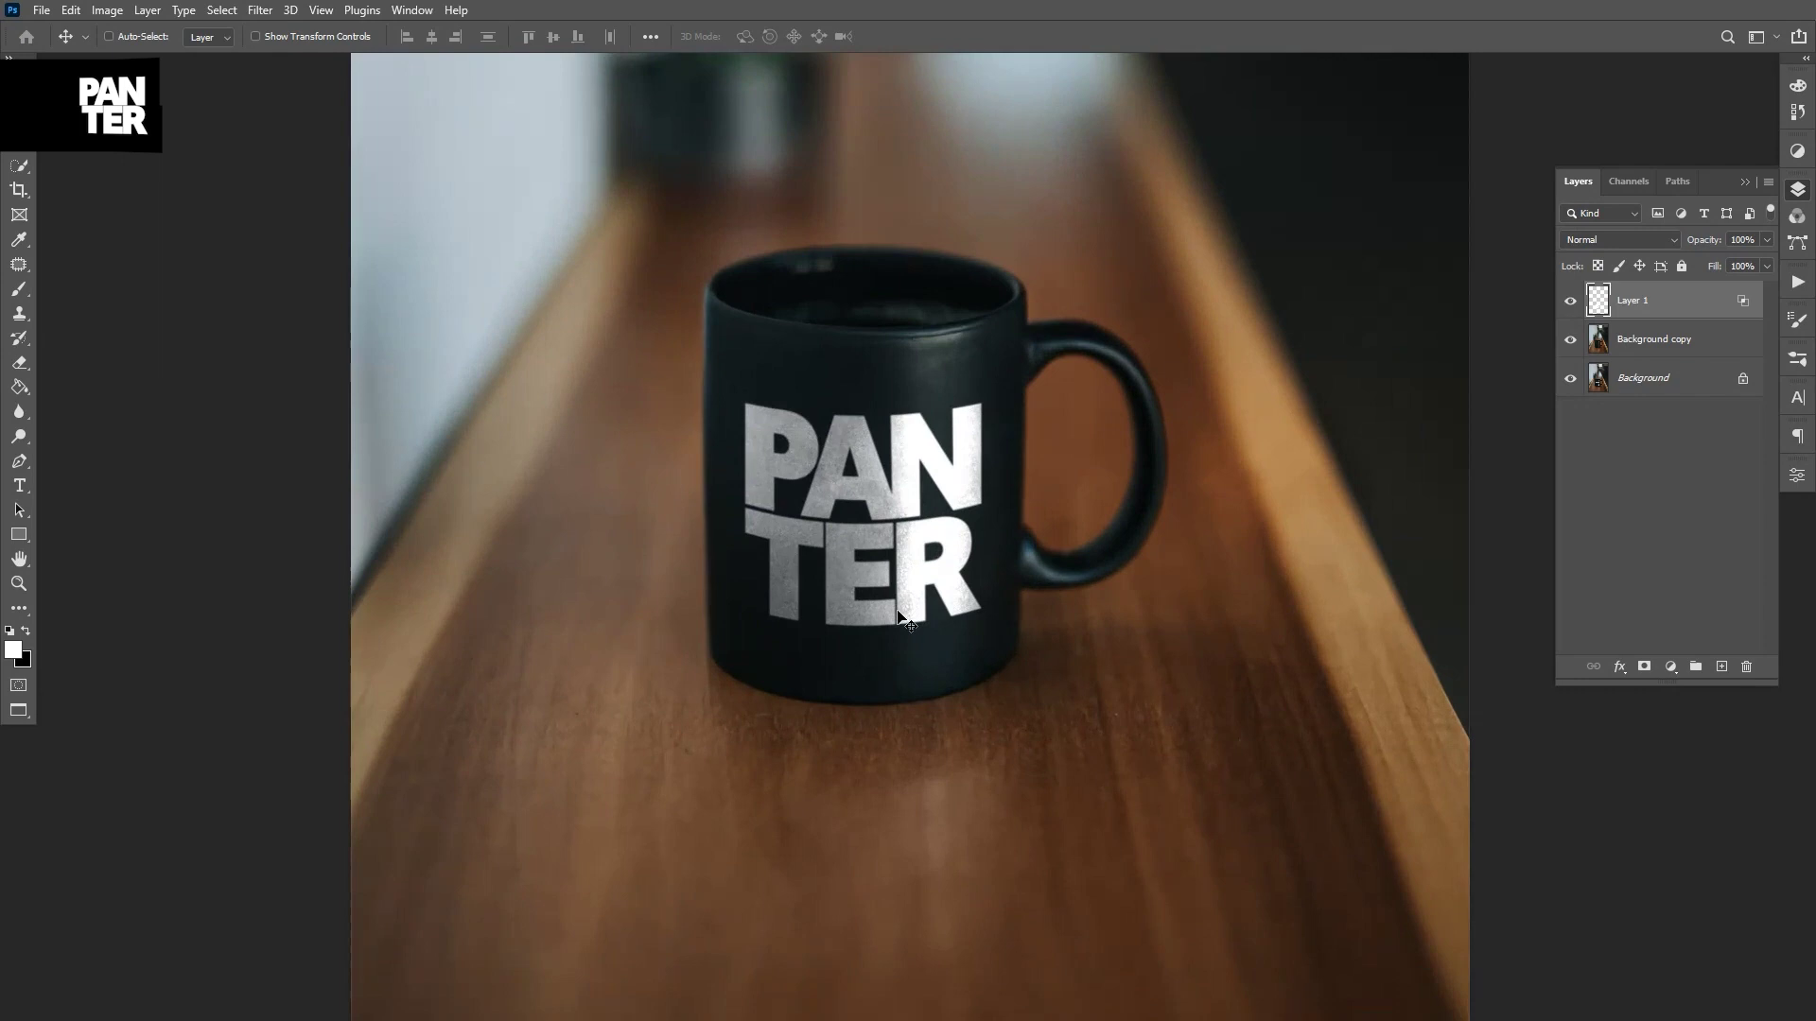
{"action": "left_click_drag", "start_coordinate": [1213, 580], "coordinate": [1264, 550]}
{"action": "scroll", "coordinate": [1059, 515], "scroll_direction": "up", "scroll_amount": 1}
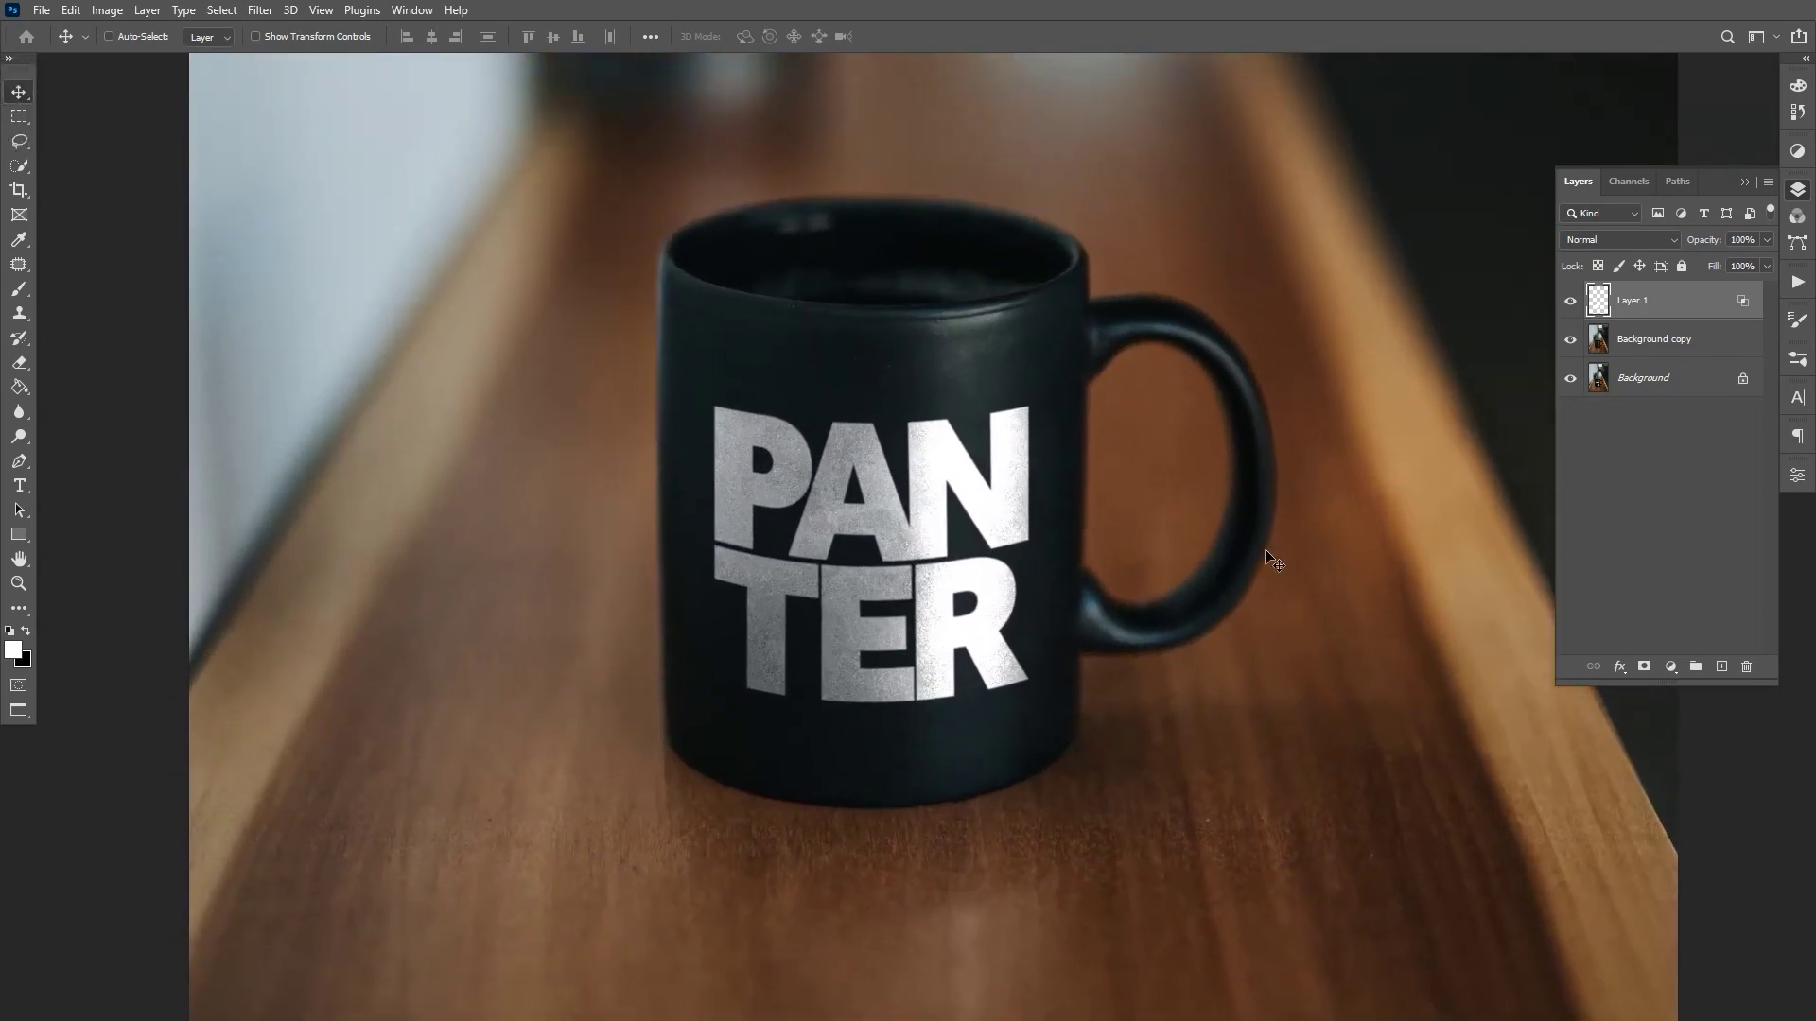